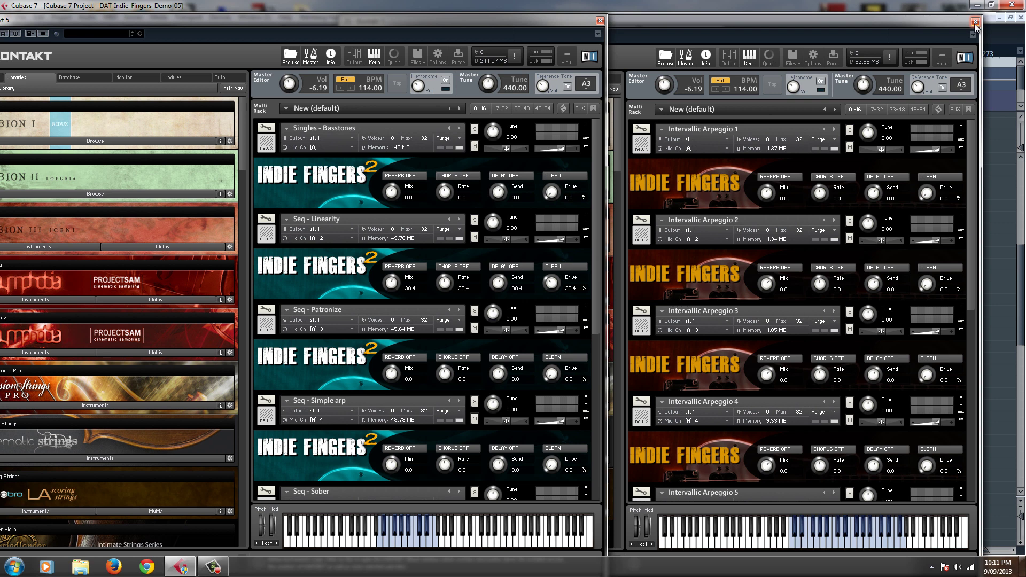
Step: Close both open Kontakt windows and start playback of the arrangement from bar 112
{"action": "left_click", "coordinate": [975, 22]}
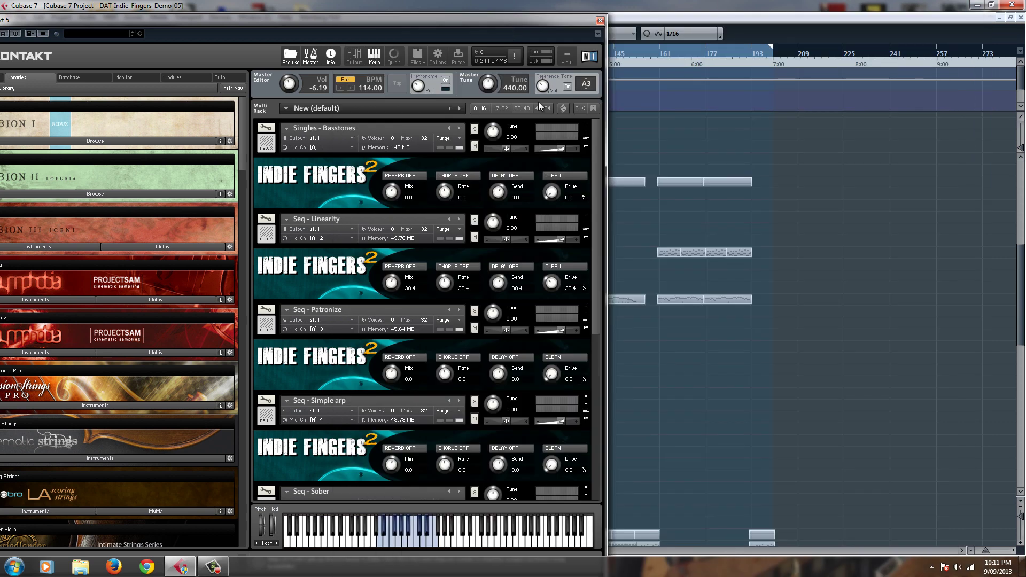
{"action": "left_click", "coordinate": [601, 20]}
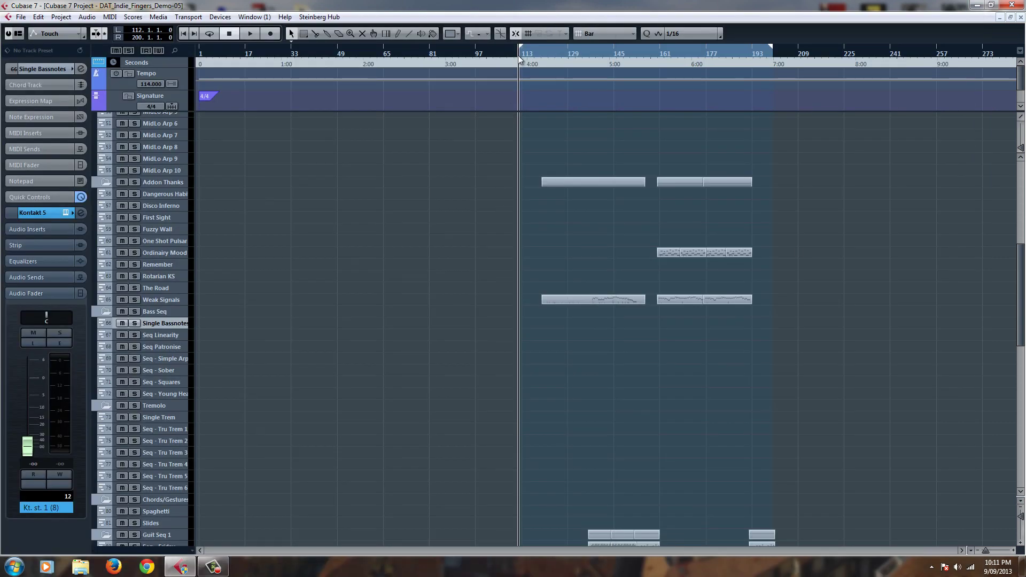
{"action": "key", "text": "space"}
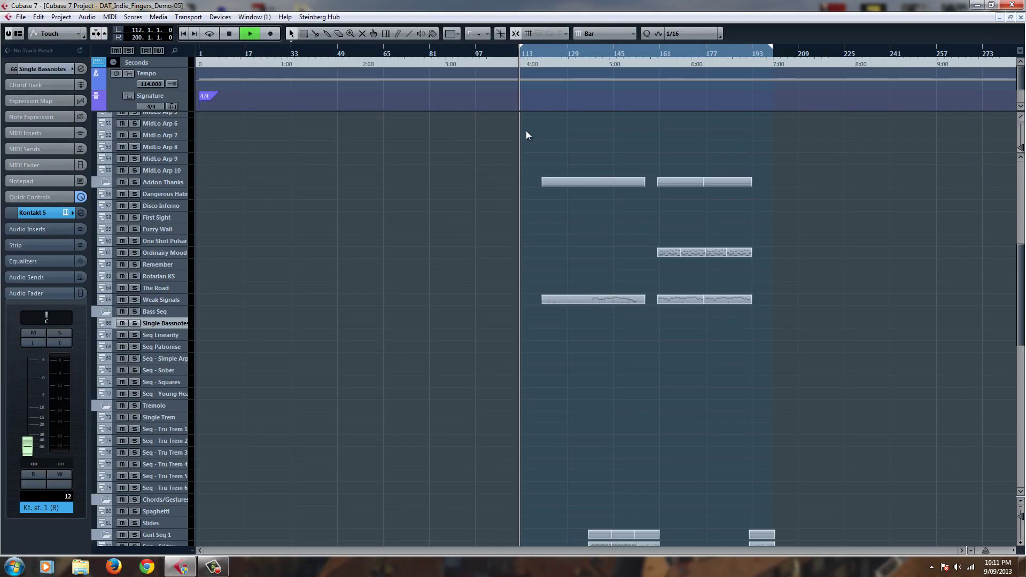
Step: Open the Kontakt instrument of the Full Repititions track to view its playing patches, and close it again
{"action": "scroll", "coordinate": [527, 328], "scroll_direction": "up", "scroll_amount": 8}
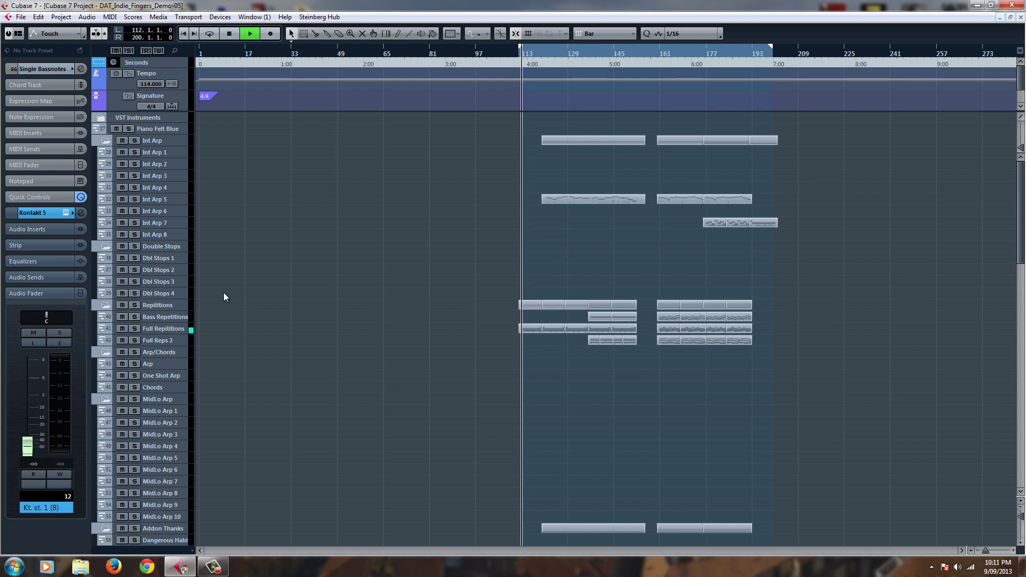
{"action": "left_click", "coordinate": [161, 328]}
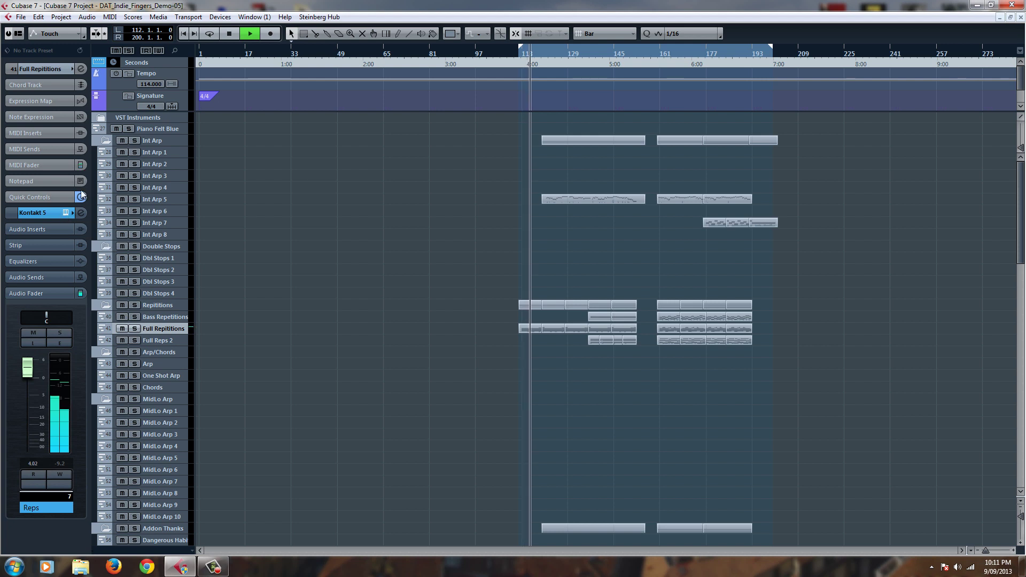
{"action": "left_click", "coordinate": [65, 213]}
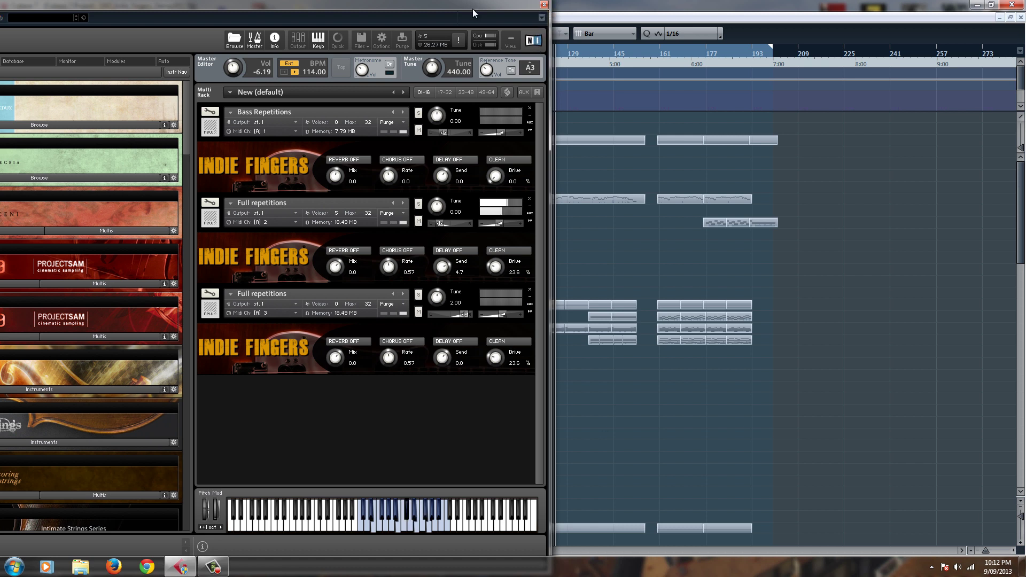
{"action": "left_click", "coordinate": [543, 7]}
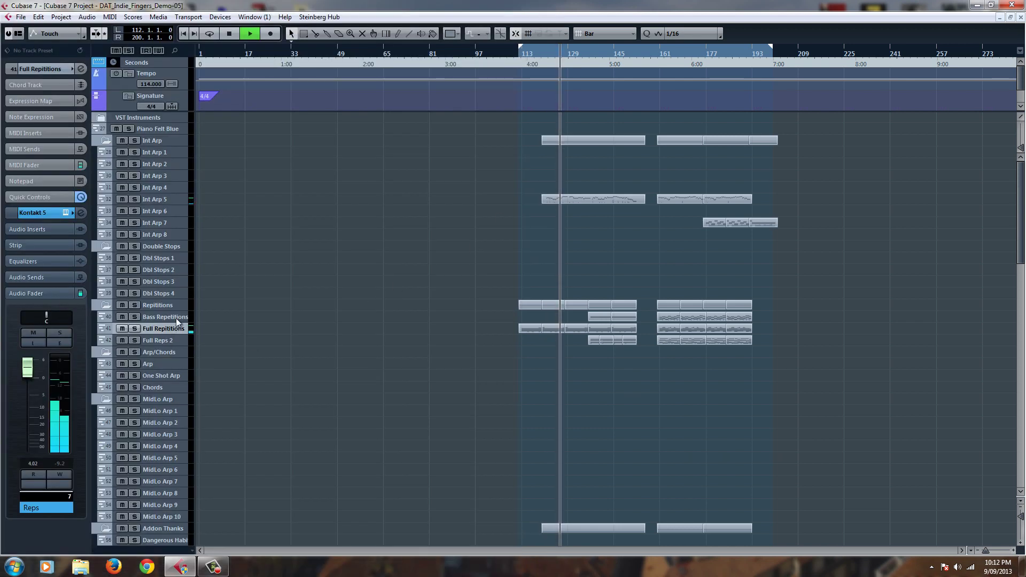
Step: Open the Int Arp 5 track's Kontakt instrument to view its Intervallic Arpeggio patches, and close it again
{"action": "left_click", "coordinate": [157, 200]}
{"action": "left_click", "coordinate": [66, 212]}
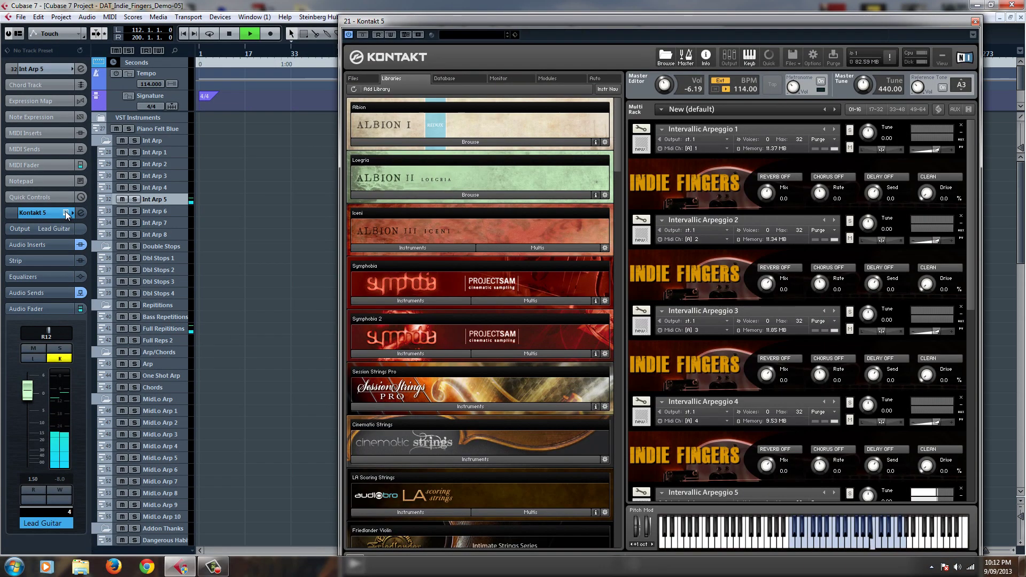
{"action": "left_click_drag", "start_coordinate": [597, 30], "coordinate": [381, 5]}
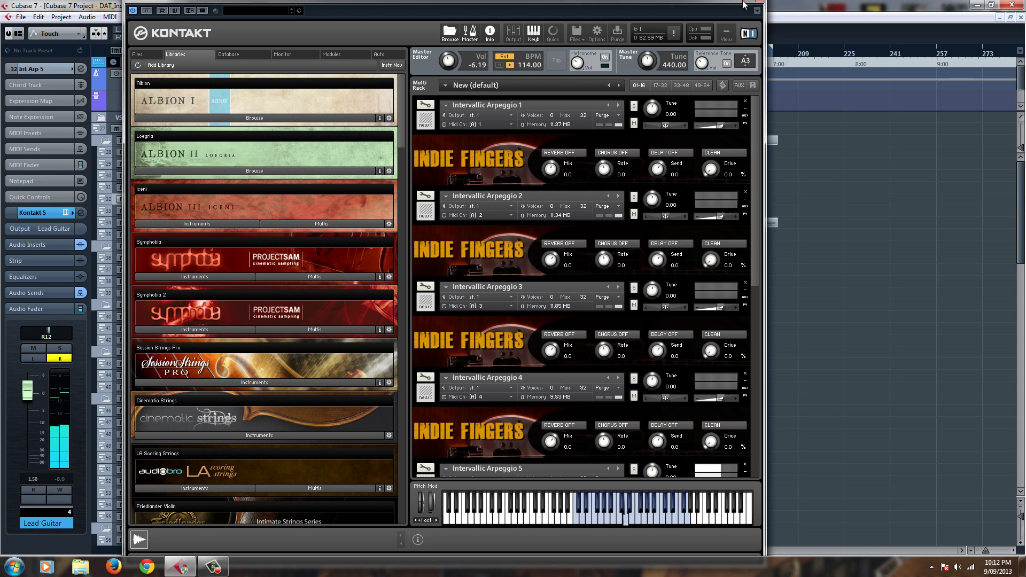
{"action": "left_click_drag", "start_coordinate": [744, 5], "coordinate": [747, 10]}
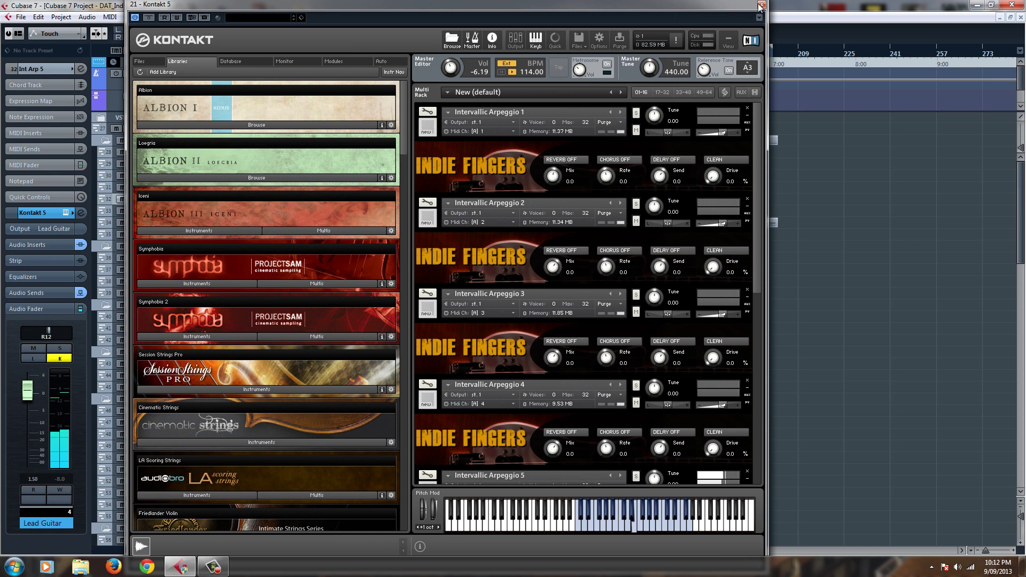
{"action": "left_click", "coordinate": [761, 5]}
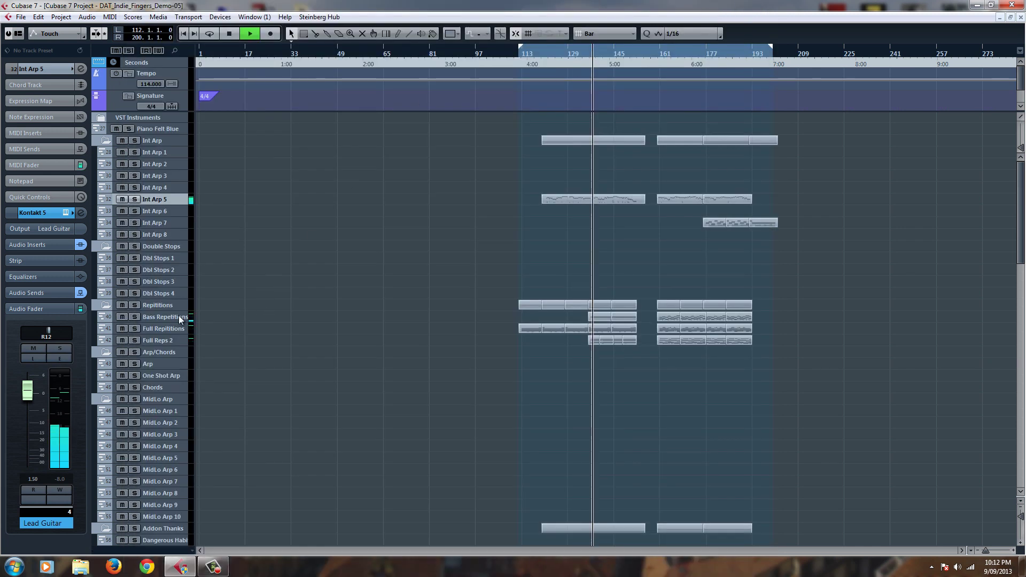
Step: Open the Seq - Friday track's Kontakt instrument, bring the whole window into view to examine its patches, and close it
{"action": "scroll", "coordinate": [284, 245], "scroll_direction": "down", "scroll_amount": 10}
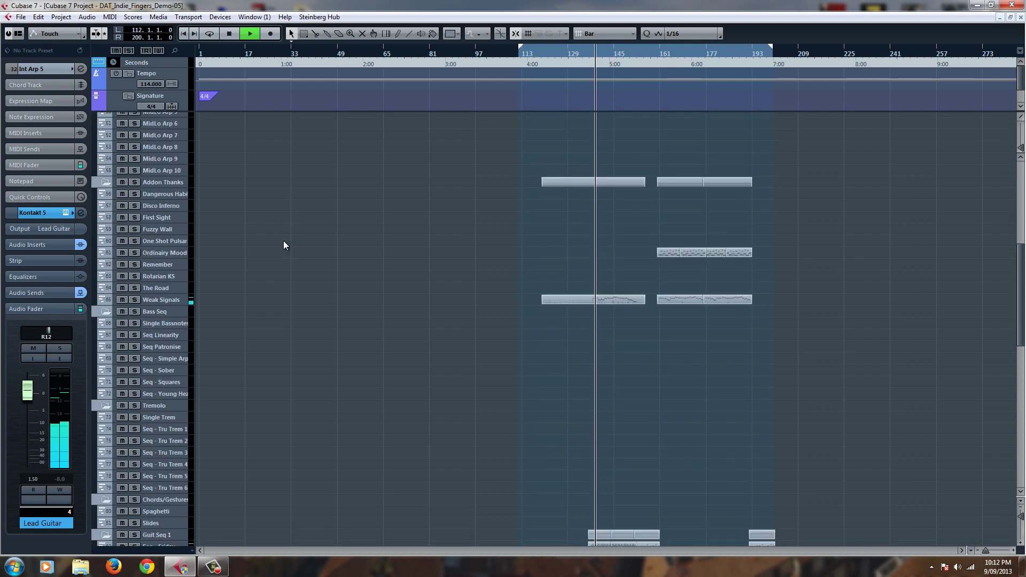
{"action": "scroll", "coordinate": [284, 245], "scroll_direction": "down", "scroll_amount": 5}
{"action": "left_click", "coordinate": [161, 373]}
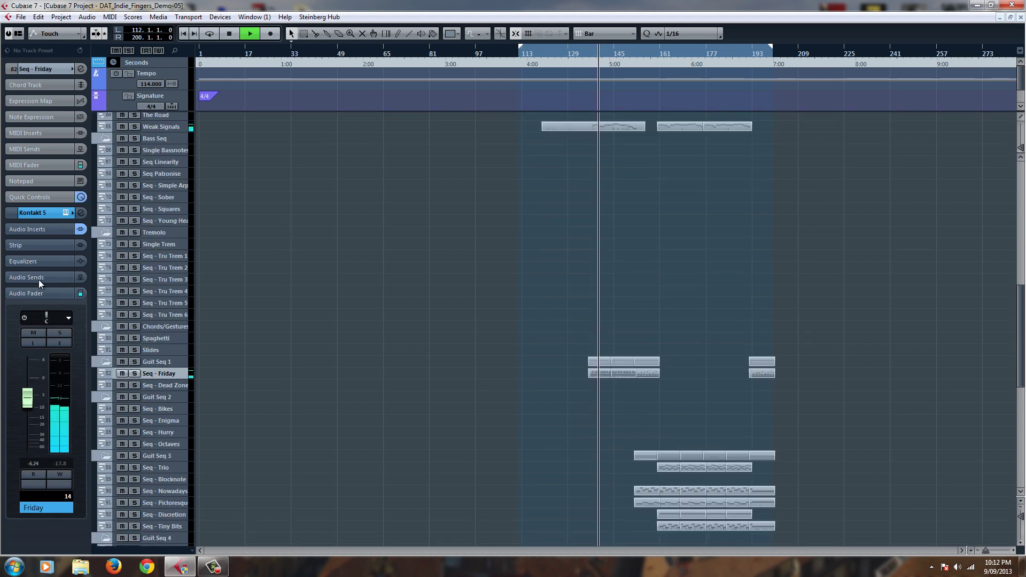
{"action": "left_click", "coordinate": [65, 213]}
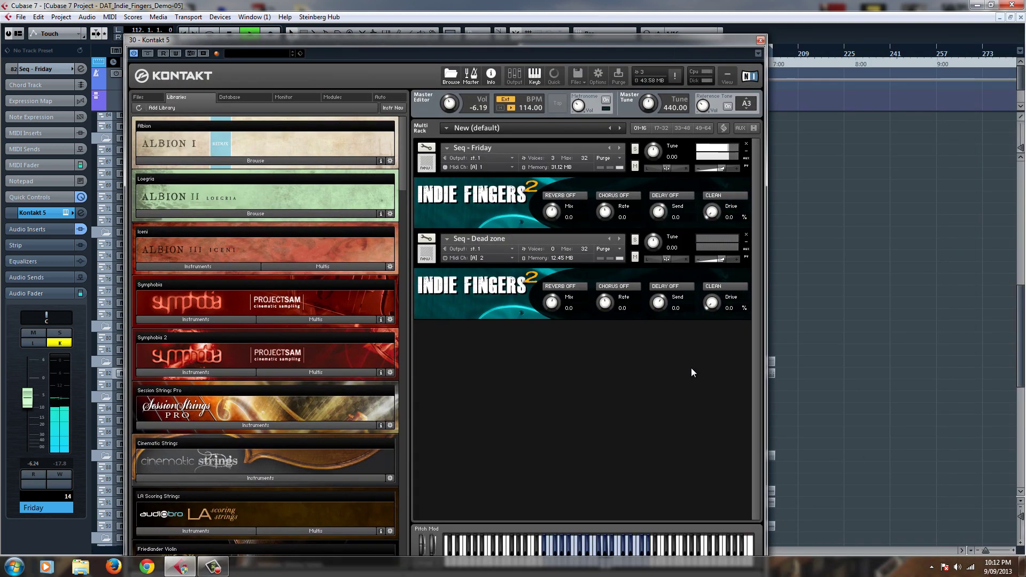
{"action": "left_click_drag", "start_coordinate": [455, 45], "coordinate": [452, 3]}
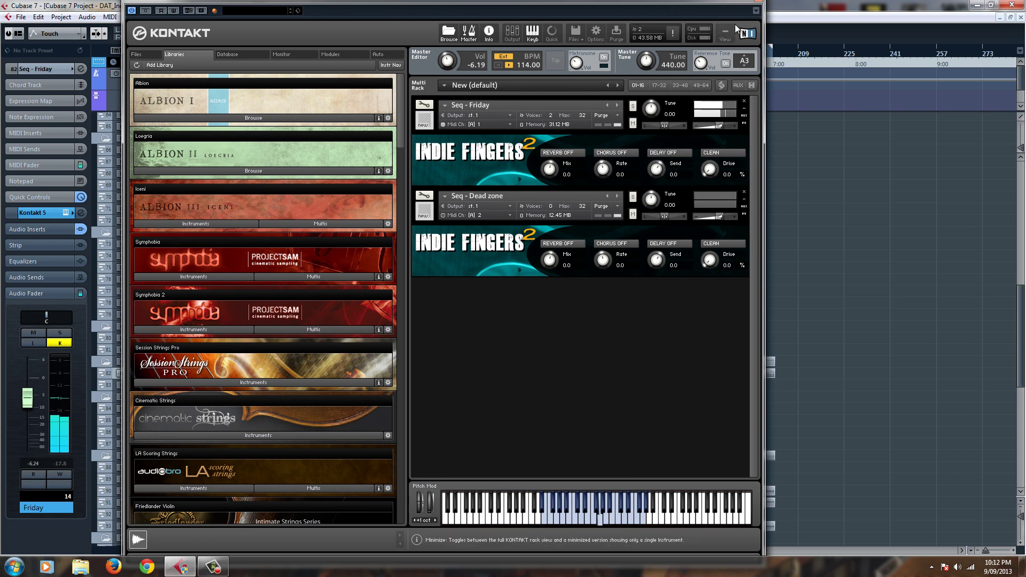
{"action": "left_click", "coordinate": [763, 4]}
Step: Look through the track list, view the patches in the Bass Repetitions track's Kontakt instrument, and close it
{"action": "scroll", "coordinate": [280, 339], "scroll_direction": "down", "scroll_amount": 5}
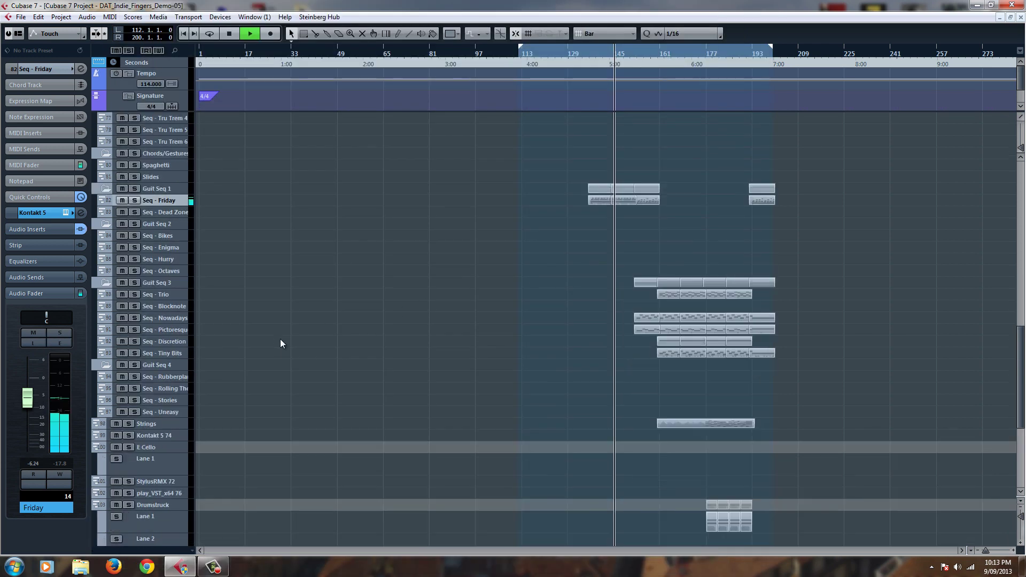
{"action": "scroll", "coordinate": [444, 305], "scroll_direction": "down", "scroll_amount": 3}
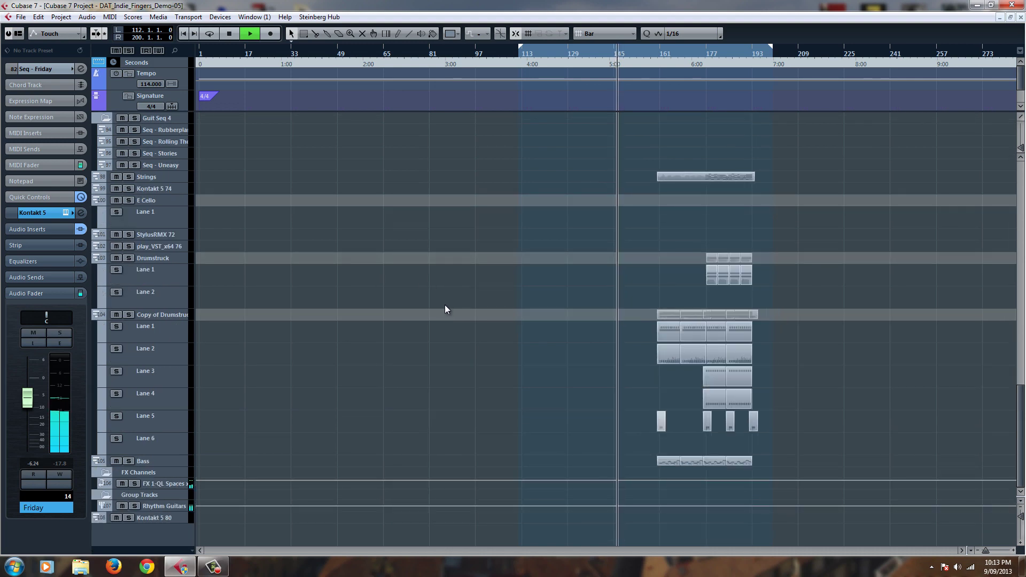
{"action": "scroll", "coordinate": [444, 305], "scroll_direction": "up", "scroll_amount": 6}
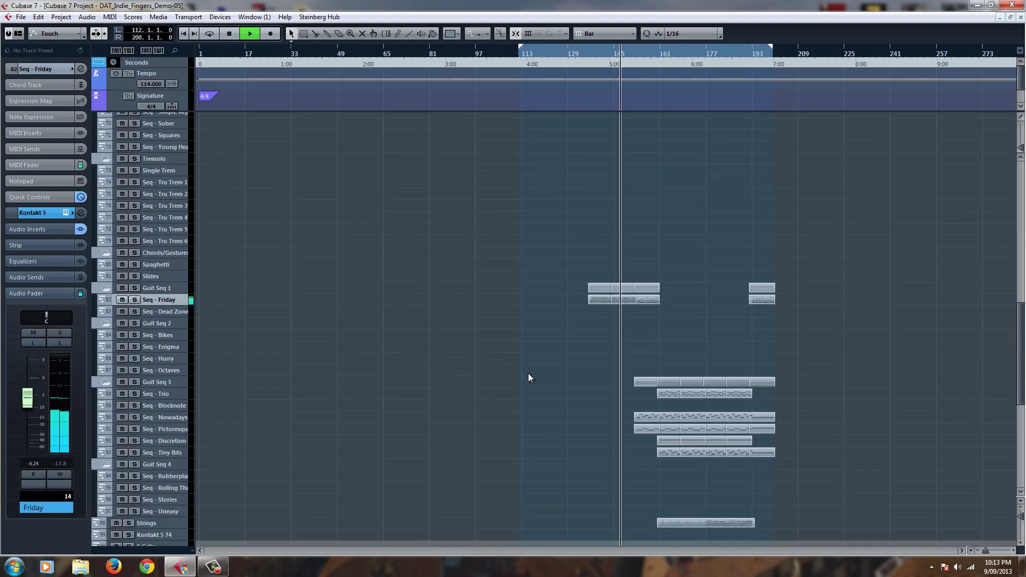
{"action": "scroll", "coordinate": [550, 364], "scroll_direction": "up", "scroll_amount": 5}
{"action": "scroll", "coordinate": [535, 355], "scroll_direction": "up", "scroll_amount": 5}
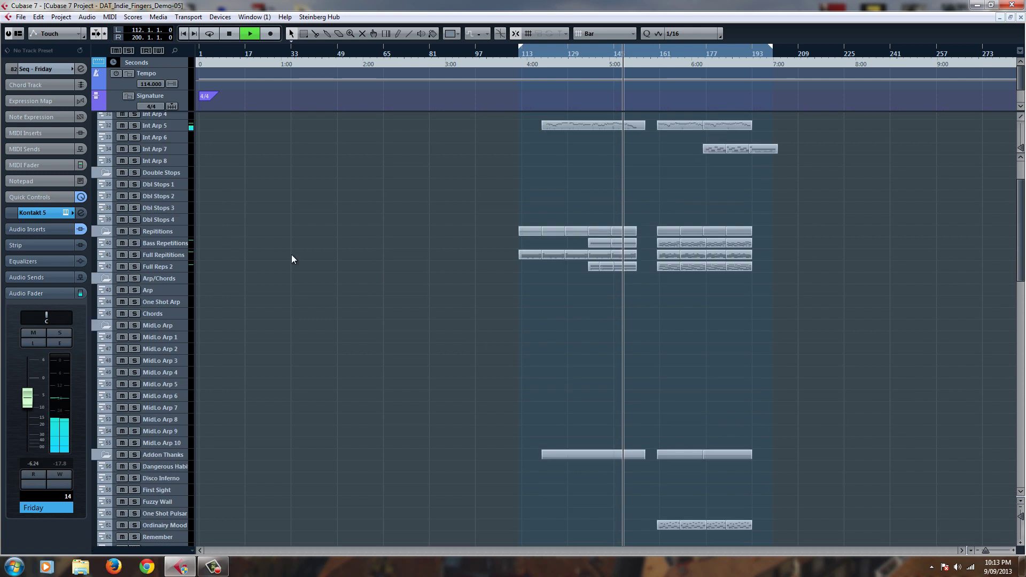
{"action": "left_click", "coordinate": [147, 246]}
{"action": "left_click", "coordinate": [65, 213]}
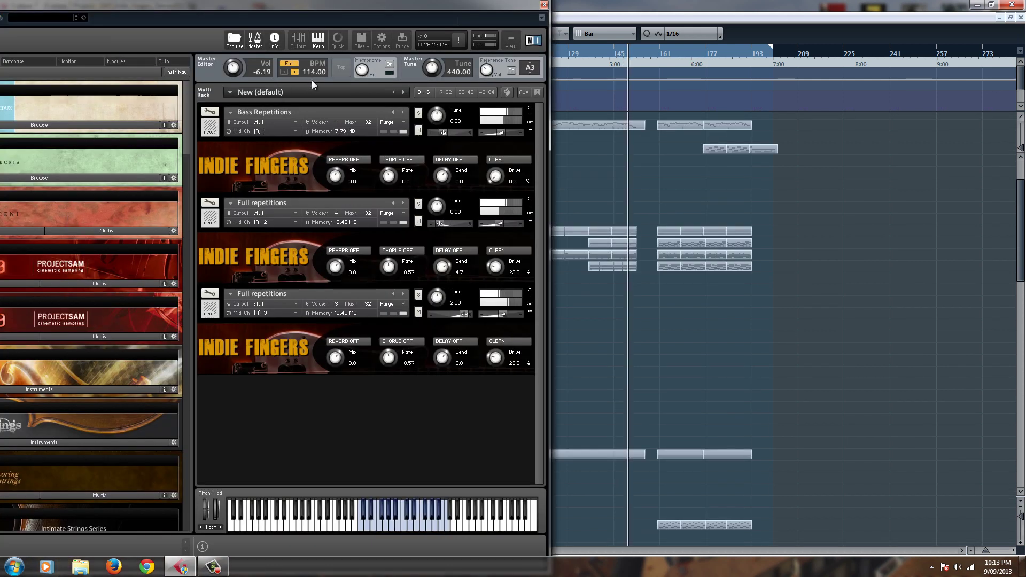
{"action": "left_click_drag", "start_coordinate": [352, 6], "coordinate": [402, 14]}
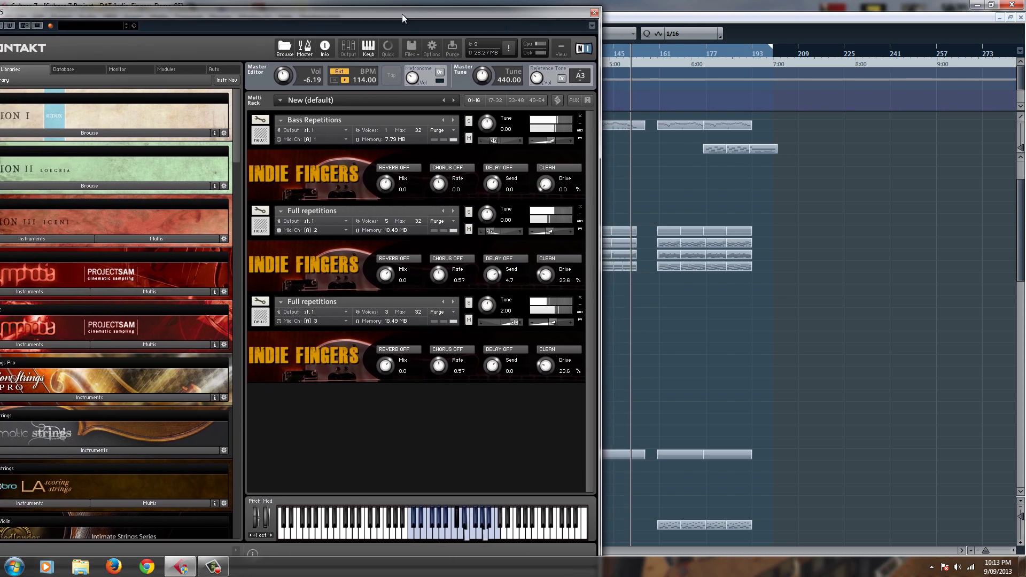
{"action": "left_click", "coordinate": [594, 12]}
Step: Open the Seq - Nowadays track's Kontakt instrument, examine its rack from the first patch, and close it
{"action": "scroll", "coordinate": [584, 355], "scroll_direction": "down", "scroll_amount": 3}
{"action": "scroll", "coordinate": [585, 355], "scroll_direction": "down", "scroll_amount": 3}
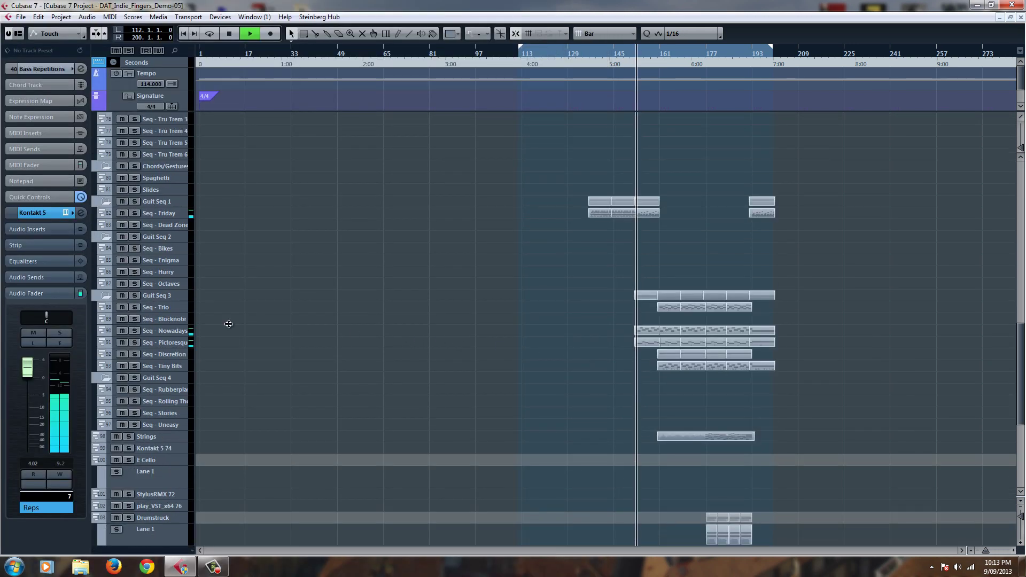
{"action": "left_click", "coordinate": [170, 321]}
{"action": "left_click", "coordinate": [165, 332]}
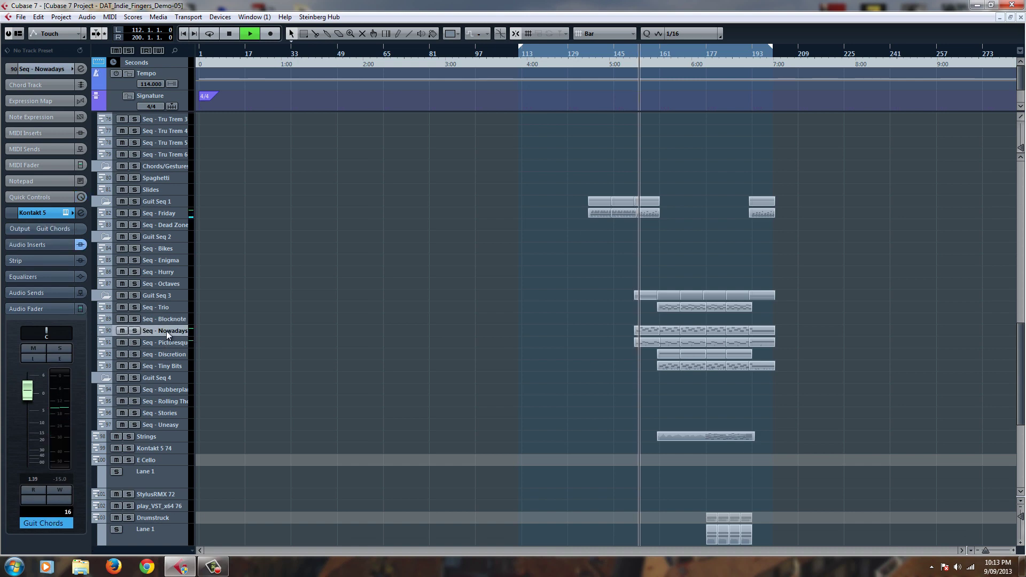
{"action": "left_click", "coordinate": [65, 212]}
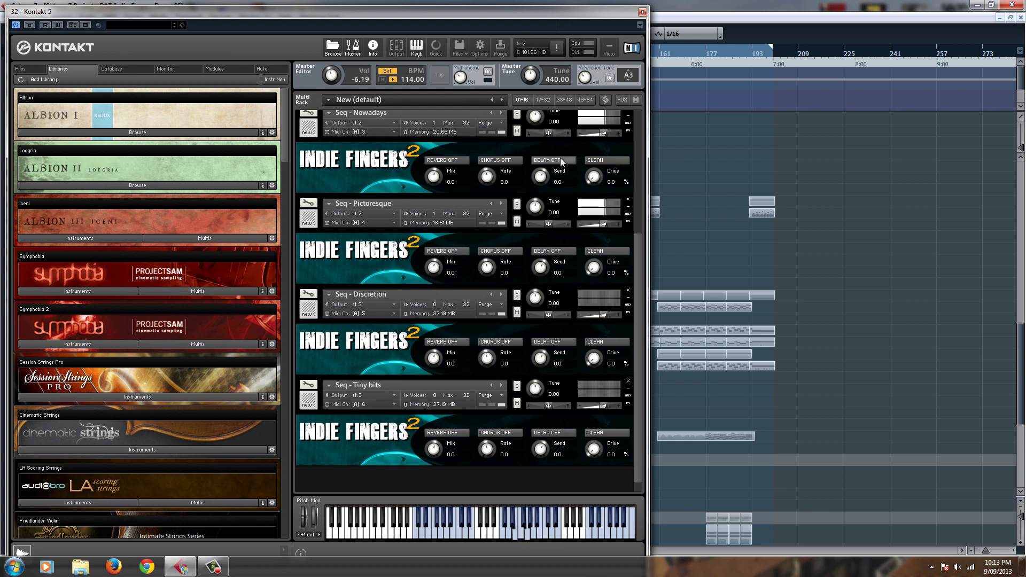
{"action": "left_click_drag", "start_coordinate": [639, 242], "coordinate": [649, 89]}
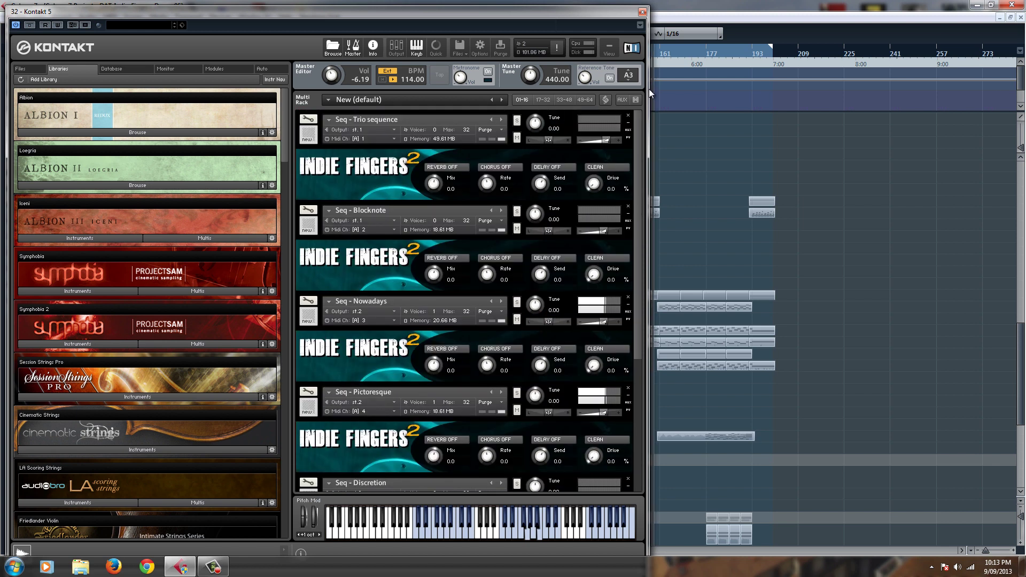
{"action": "left_click", "coordinate": [643, 12]}
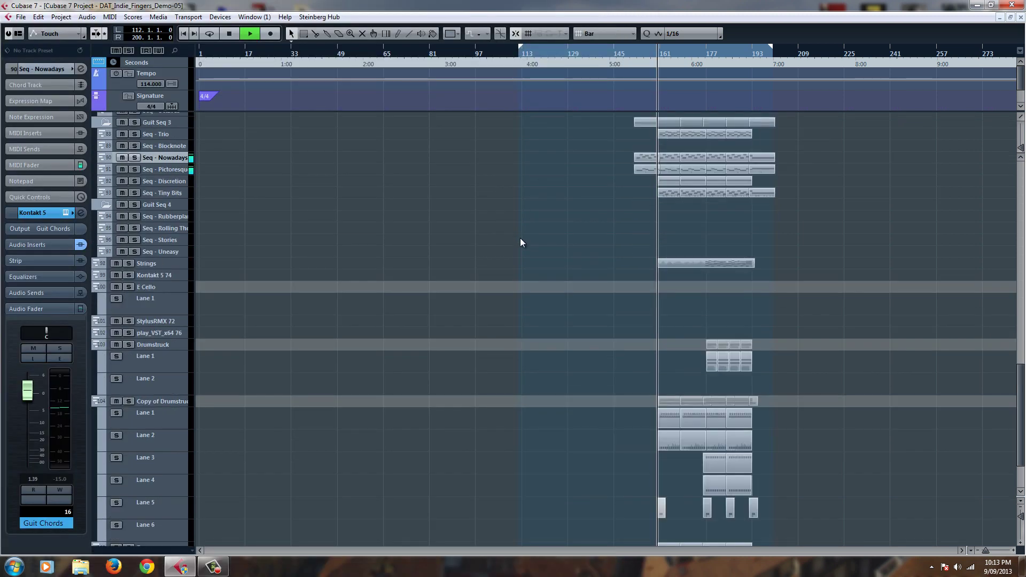
Step: View the Kontakt instrument of the Seq - Discretion track during playback and close it
{"action": "left_click", "coordinate": [166, 182]}
{"action": "left_click", "coordinate": [63, 211]}
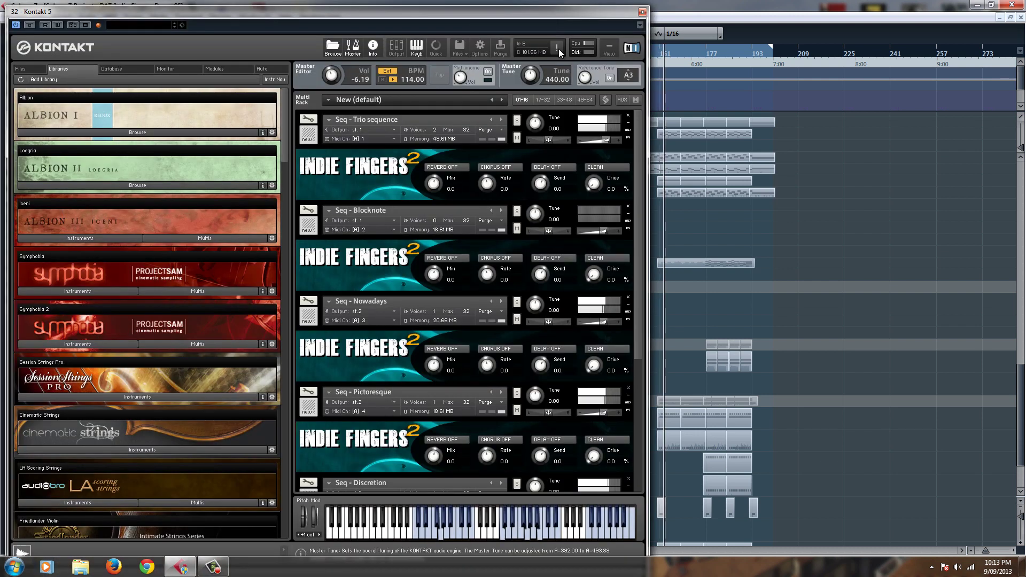
{"action": "left_click", "coordinate": [643, 11]}
Step: Review the drum, bass and guitar tracks, and check the Int Arp 5 track's Kontakt instrument again before closing it
{"action": "scroll", "coordinate": [552, 185], "scroll_direction": "down", "scroll_amount": 3}
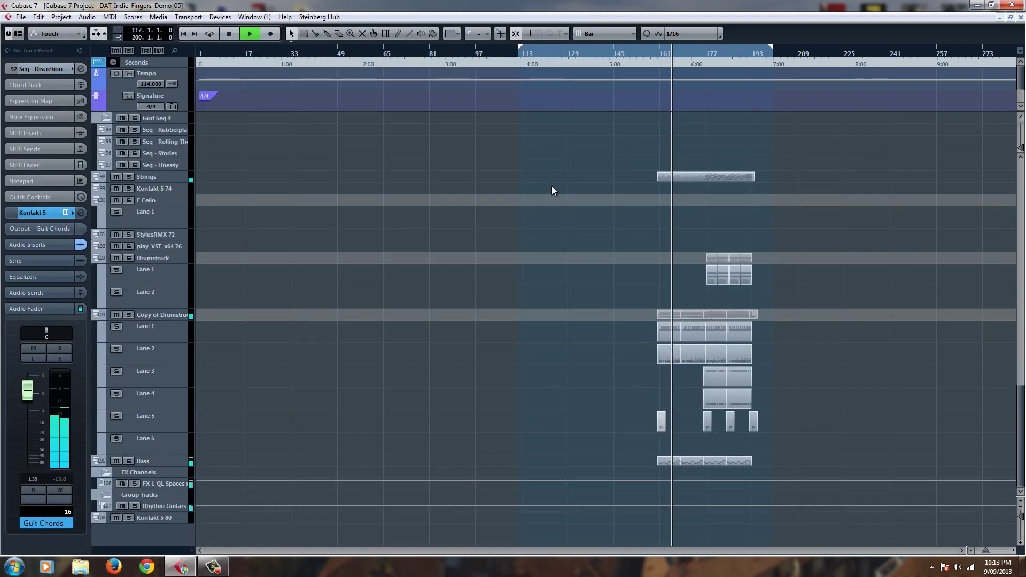
{"action": "scroll", "coordinate": [511, 217], "scroll_direction": "up", "scroll_amount": 5}
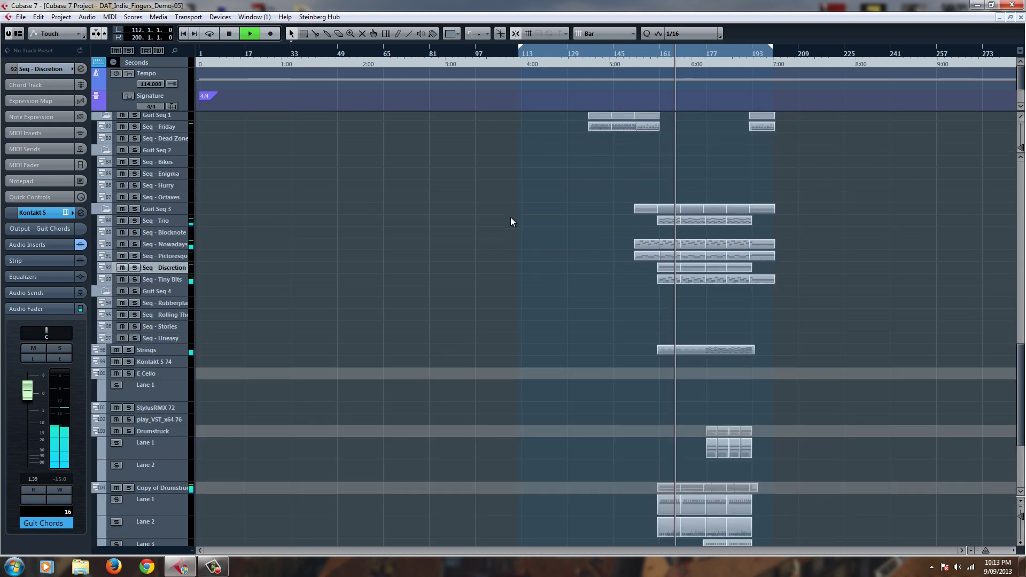
{"action": "scroll", "coordinate": [515, 213], "scroll_direction": "up", "scroll_amount": 15}
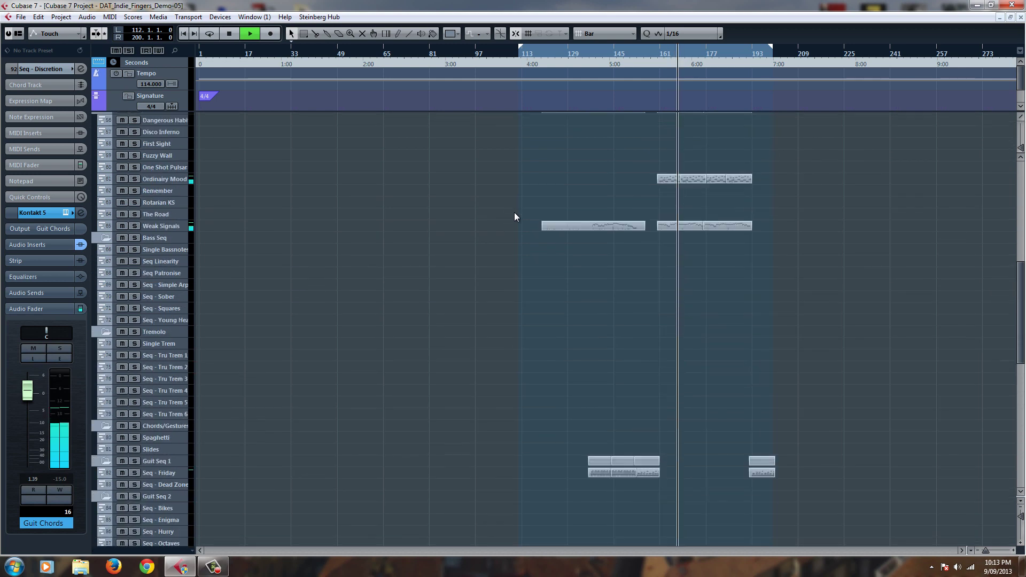
{"action": "left_click", "coordinate": [165, 317]}
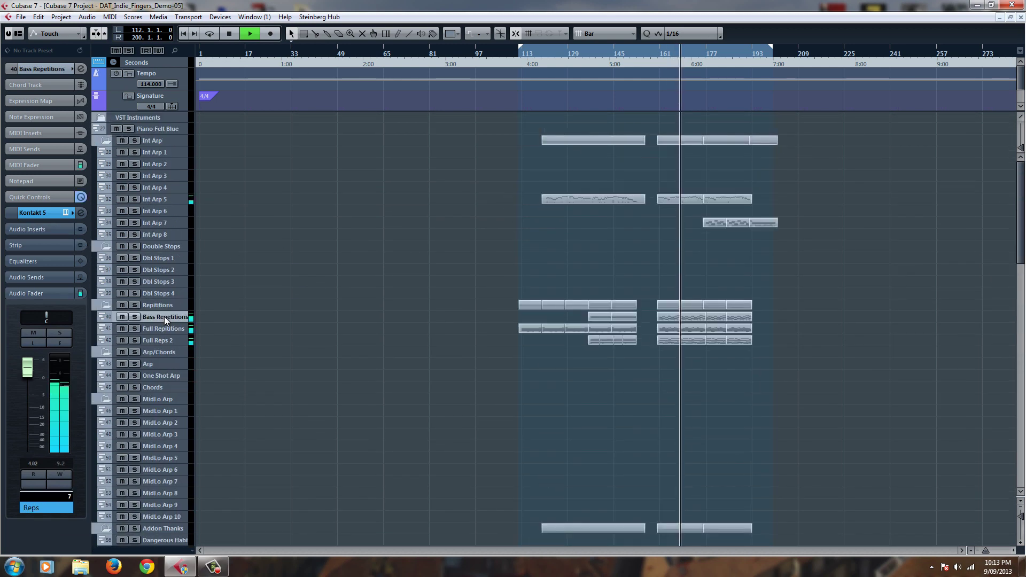
{"action": "left_click", "coordinate": [161, 200]}
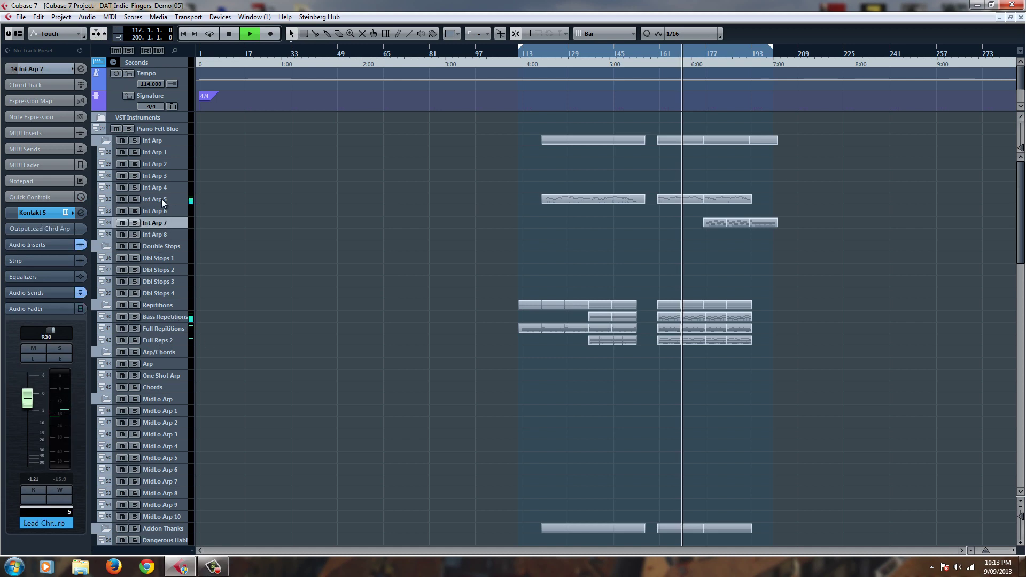
{"action": "left_click", "coordinate": [66, 213]}
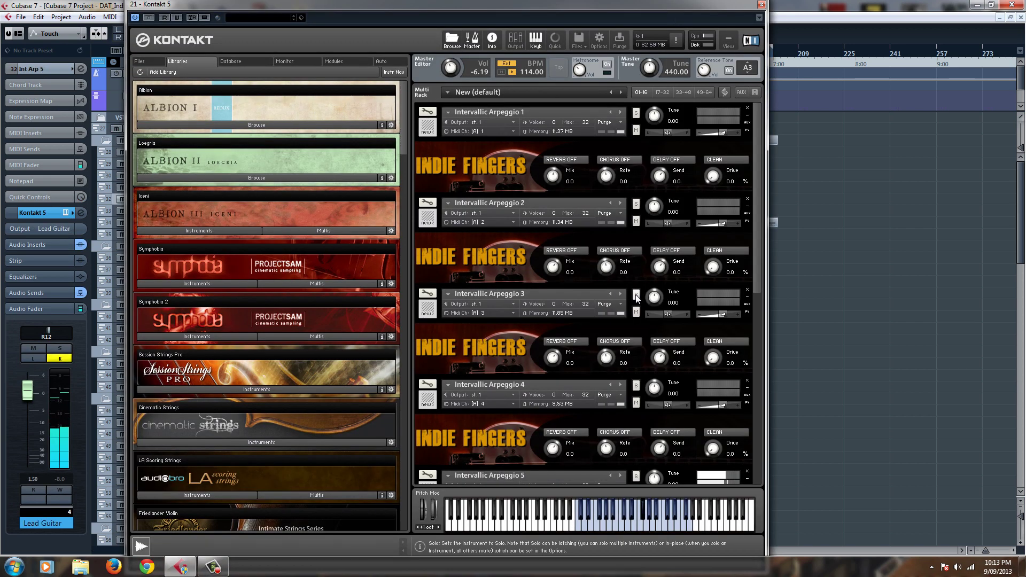
{"action": "left_click", "coordinate": [762, 5]}
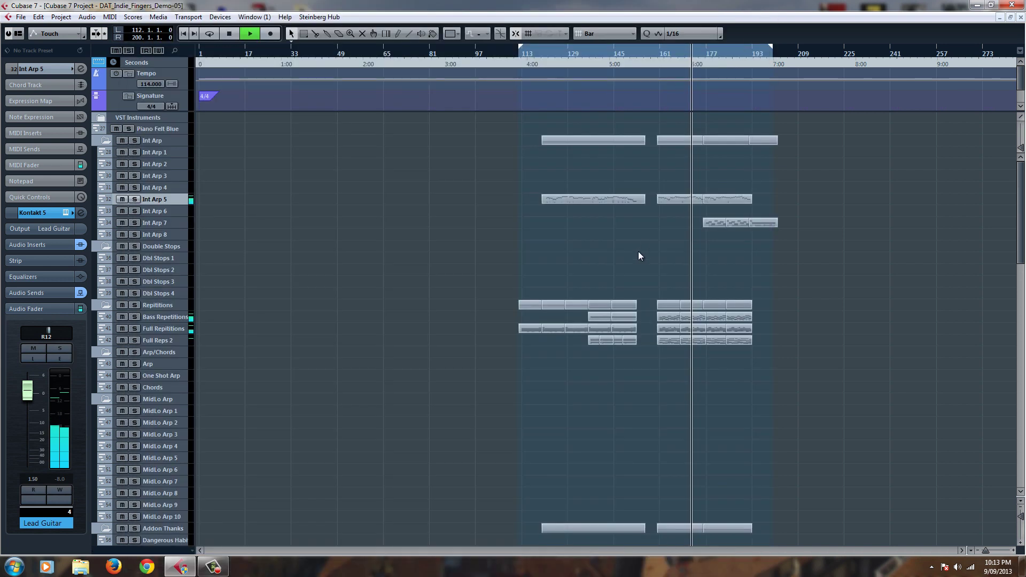
Step: Look through the guitar tracks, open the Ordinairy Mood track's Kontakt instrument, view its Indie Guitars V1 patches, and close it
{"action": "scroll", "coordinate": [637, 252], "scroll_direction": "down", "scroll_amount": 5}
{"action": "scroll", "coordinate": [636, 253], "scroll_direction": "down", "scroll_amount": 4}
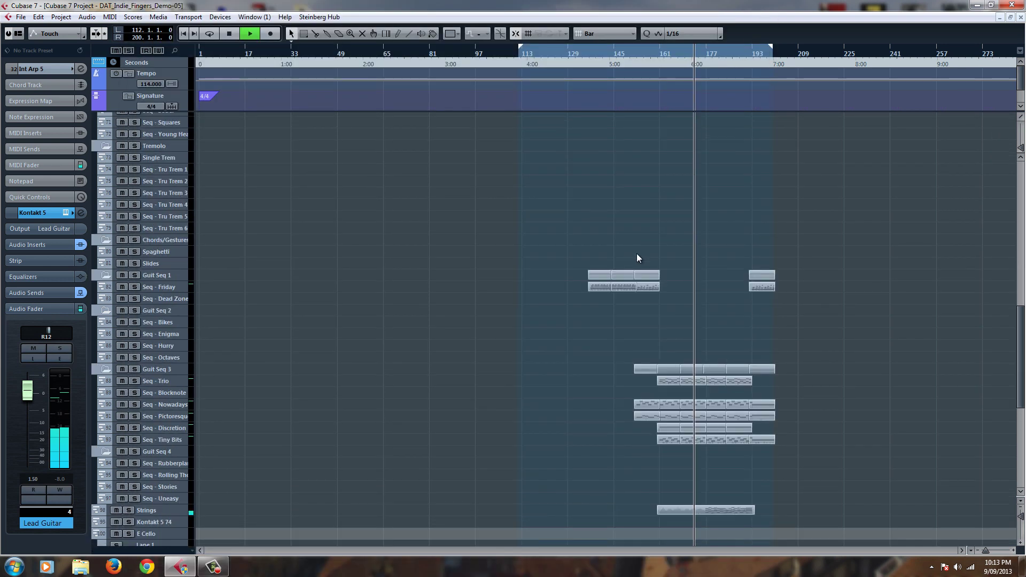
{"action": "scroll", "coordinate": [706, 431], "scroll_direction": "down", "scroll_amount": 3}
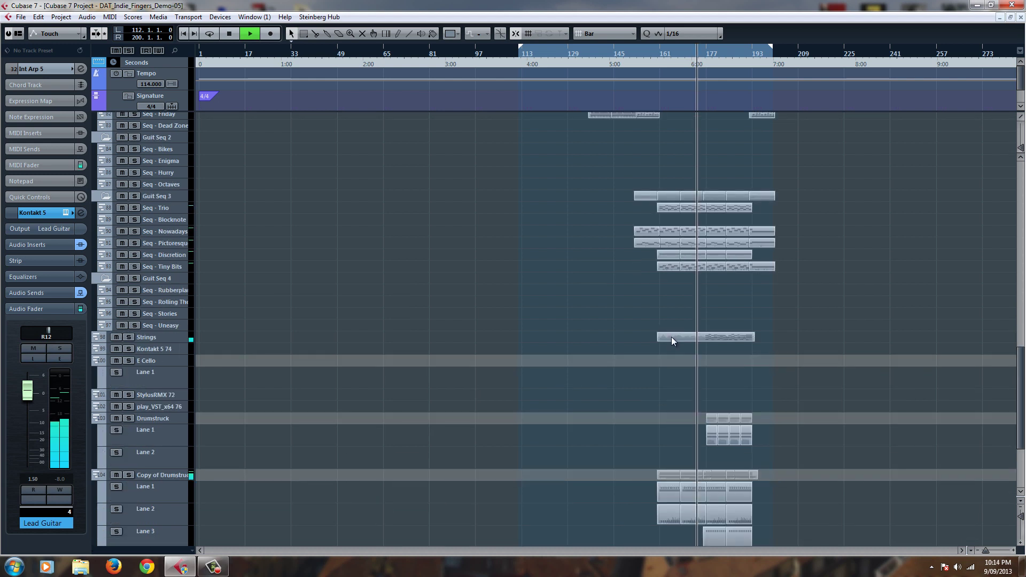
{"action": "scroll", "coordinate": [671, 336], "scroll_direction": "up", "scroll_amount": 5}
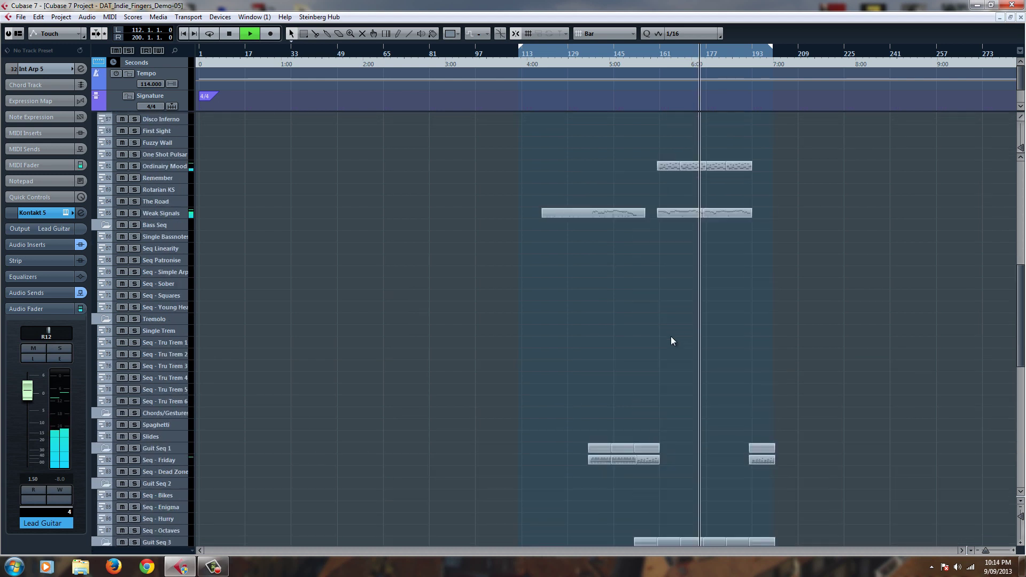
{"action": "left_click", "coordinate": [66, 212]}
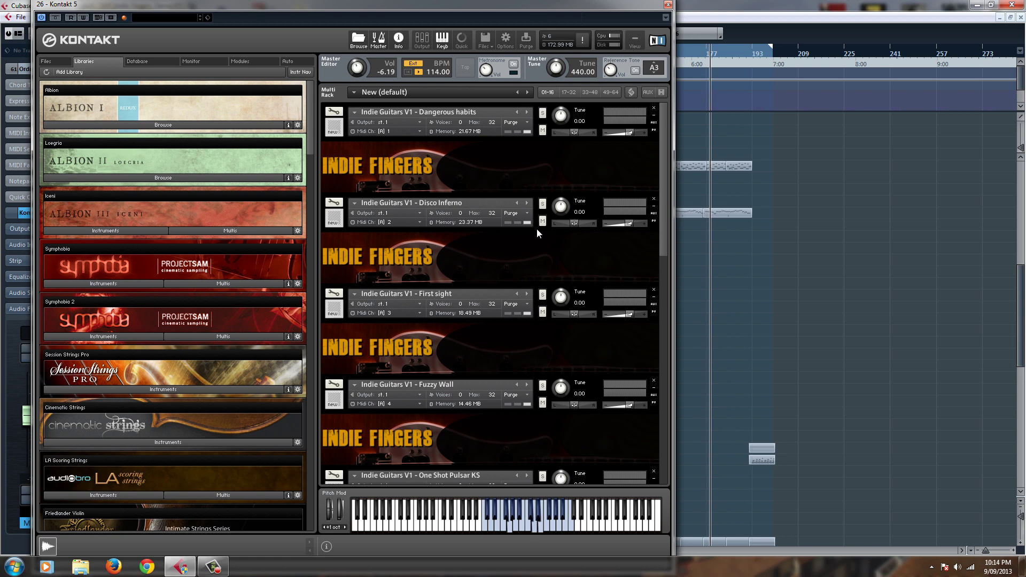
{"action": "left_click_drag", "start_coordinate": [660, 194], "coordinate": [669, 117]}
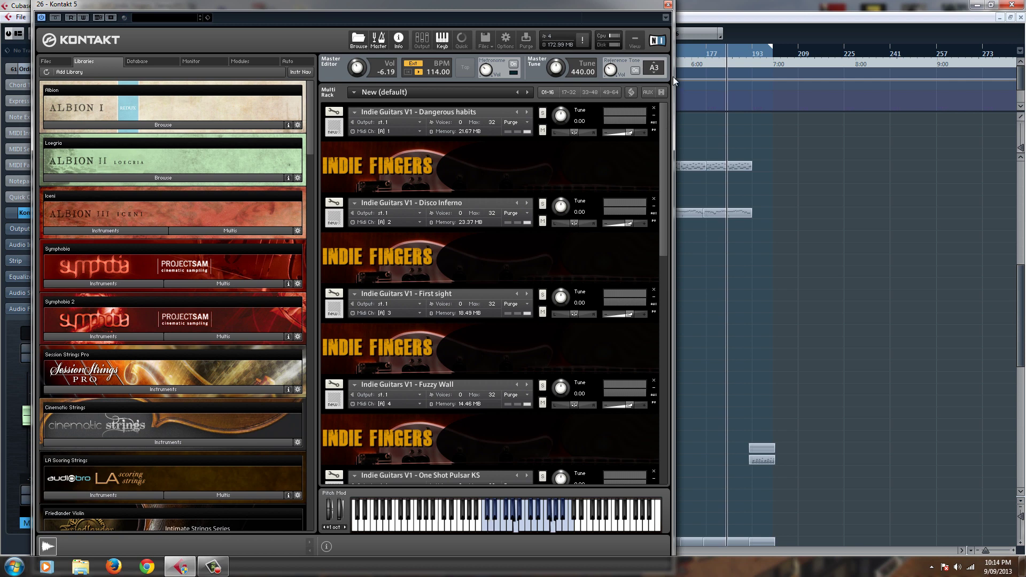
{"action": "left_click", "coordinate": [668, 5]}
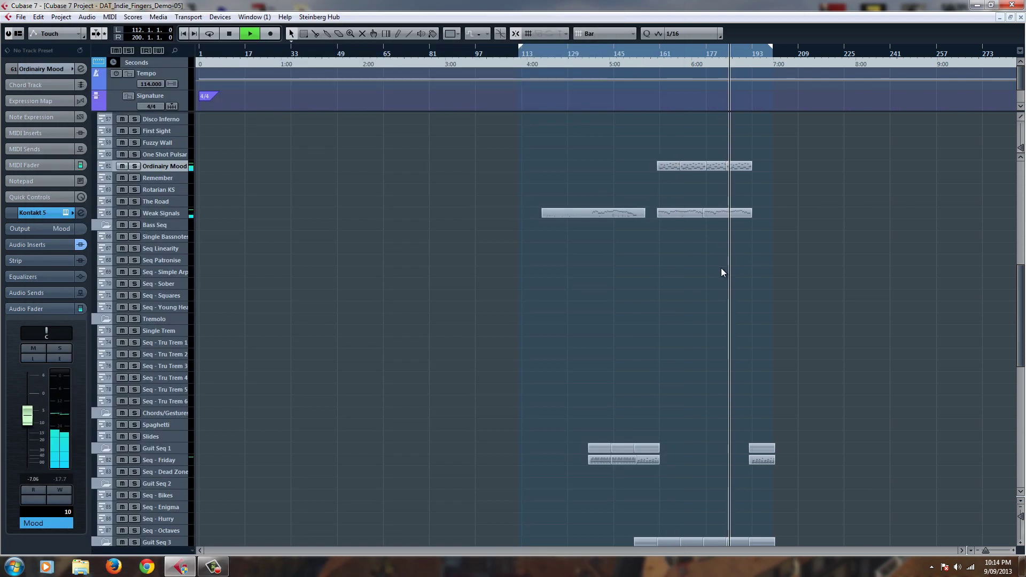
Step: Open the Seq - Discretion track's Kontakt instrument during playback, view its rack from Seq - Trio sequence to Seq - Tiny bits, and close it
{"action": "scroll", "coordinate": [721, 268], "scroll_direction": "up", "scroll_amount": 5}
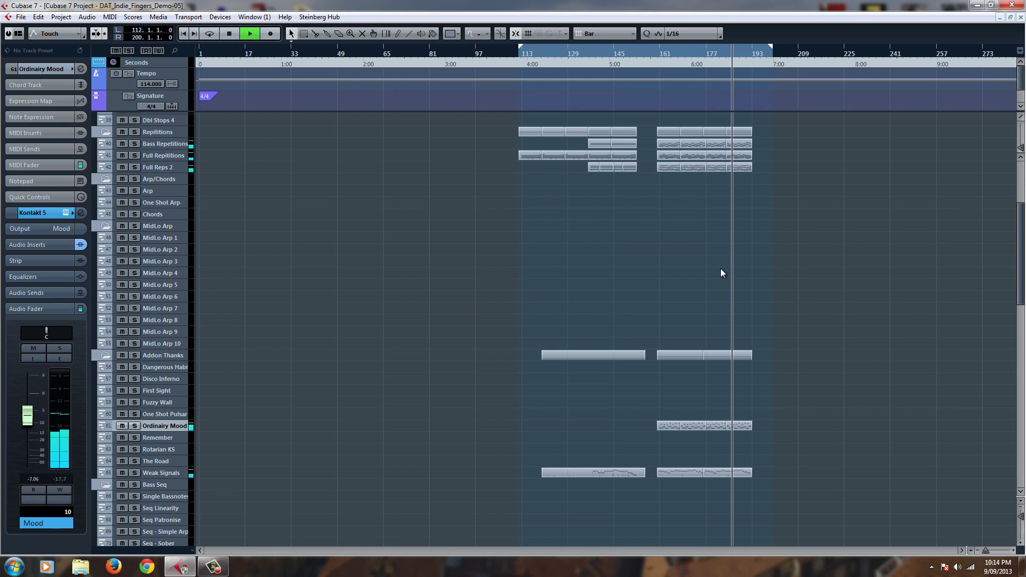
{"action": "scroll", "coordinate": [721, 272], "scroll_direction": "down", "scroll_amount": 3}
{"action": "scroll", "coordinate": [720, 268], "scroll_direction": "down", "scroll_amount": 10}
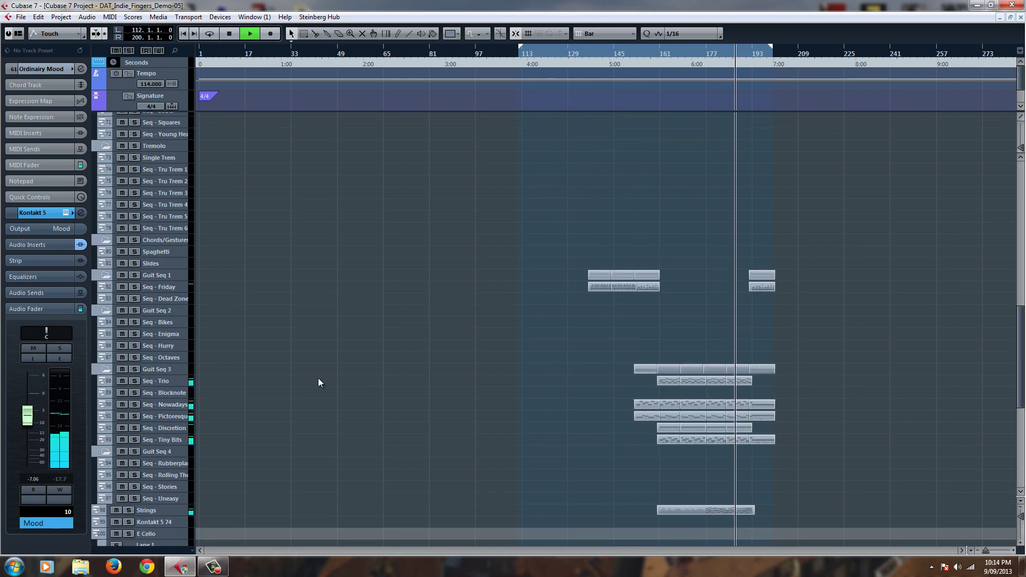
{"action": "left_click", "coordinate": [65, 213]}
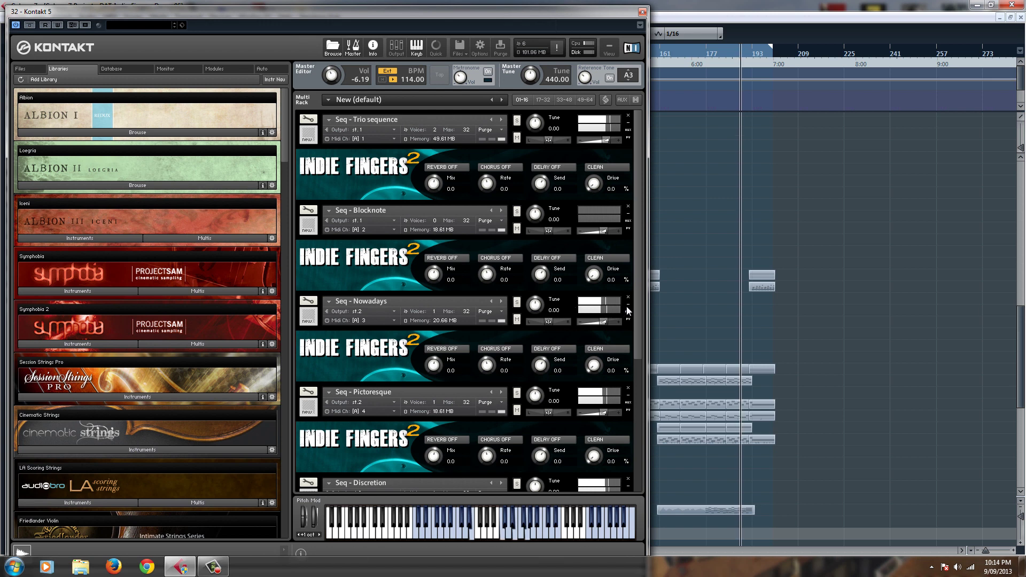
{"action": "scroll", "coordinate": [631, 348], "scroll_direction": "down", "scroll_amount": 1}
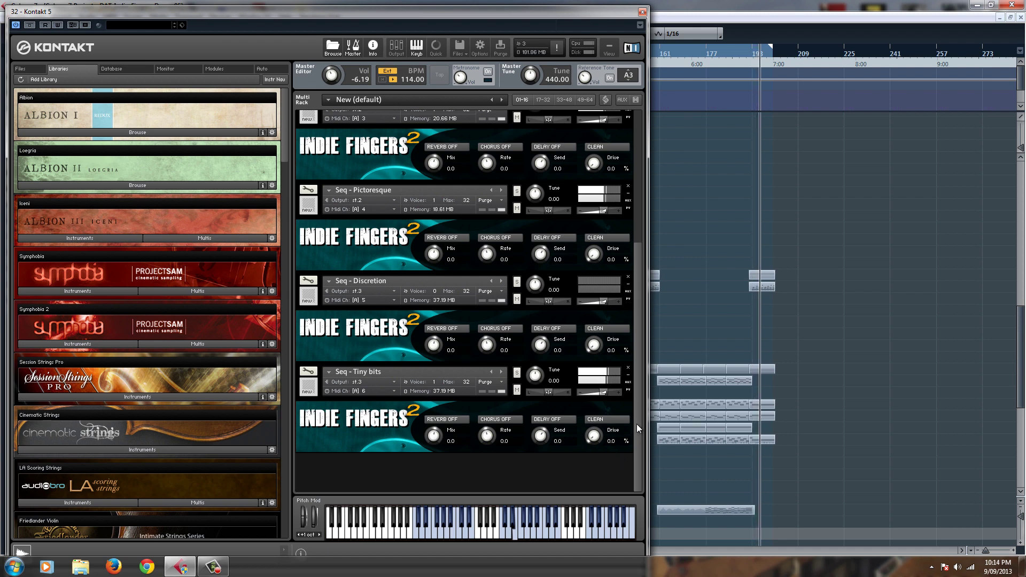
{"action": "left_click_drag", "start_coordinate": [637, 425], "coordinate": [623, 205]}
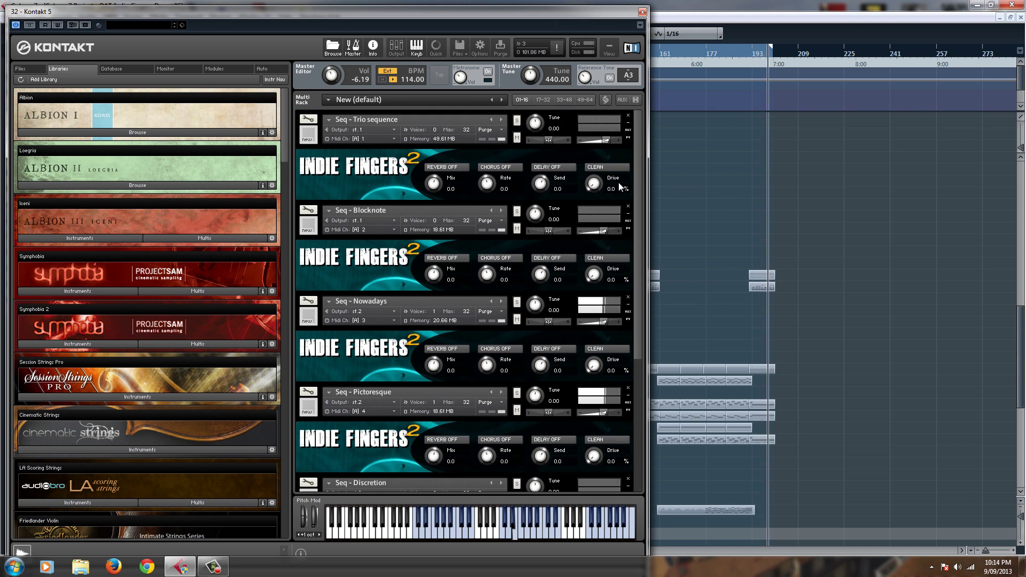
{"action": "left_click", "coordinate": [644, 12]}
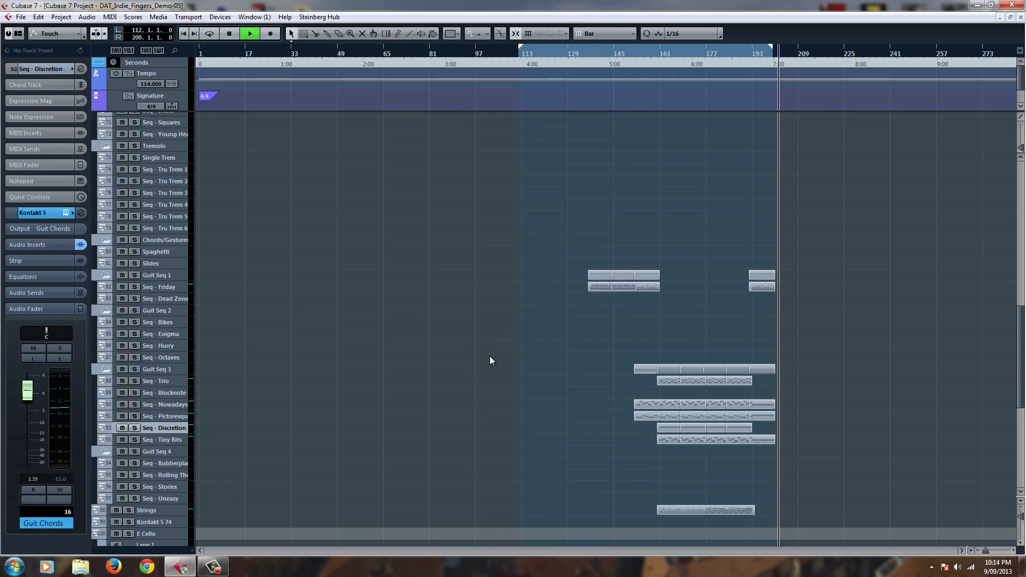
Step: Stop playback, return to the start of the track list, and select the Bass Repetitions track while reviewing the guitar tracks
{"action": "key", "text": "space"}
{"action": "scroll", "coordinate": [511, 420], "scroll_direction": "up", "scroll_amount": 10}
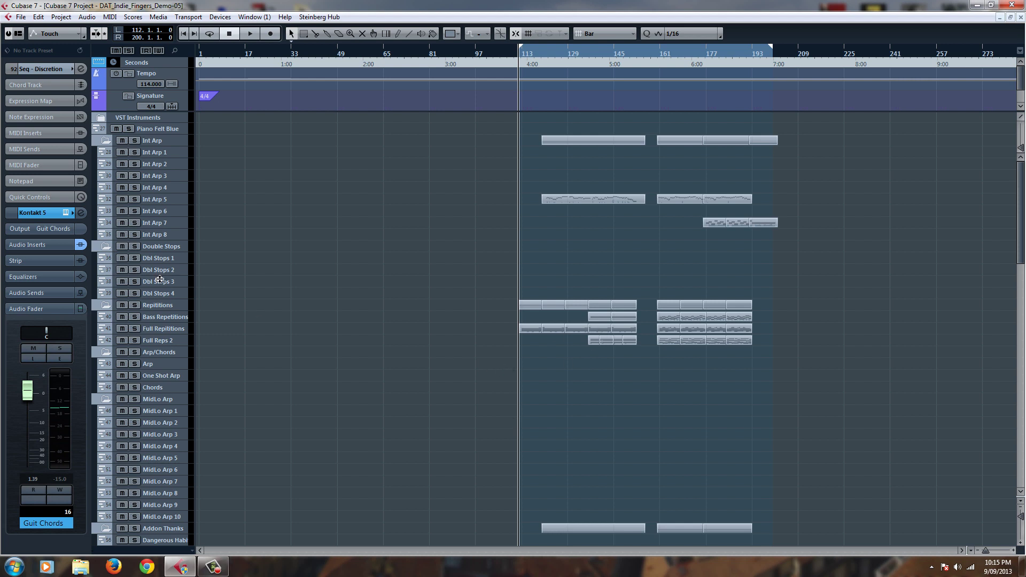
{"action": "left_click", "coordinate": [177, 316]}
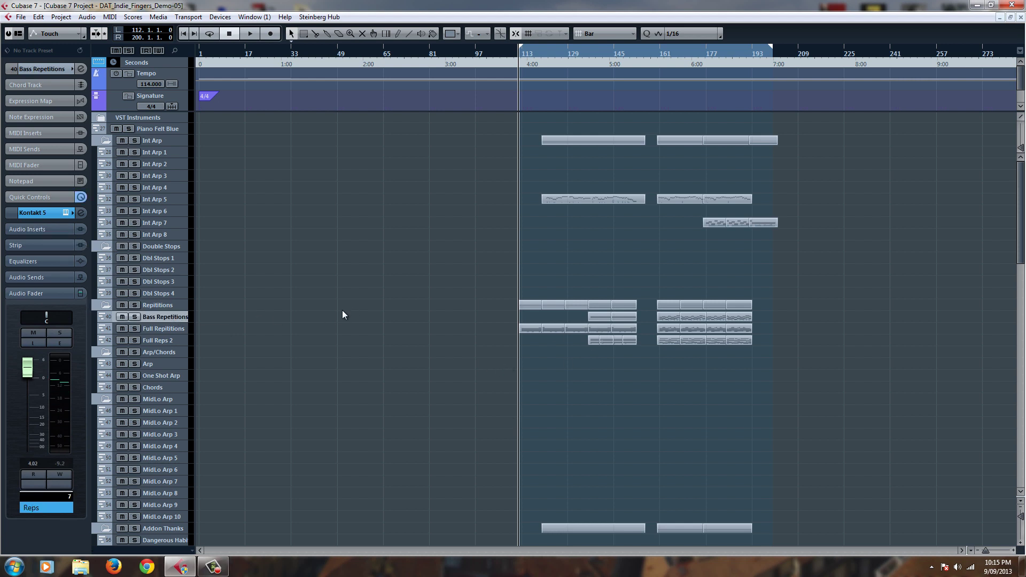
{"action": "scroll", "coordinate": [343, 314], "scroll_direction": "down", "scroll_amount": 5}
{"action": "scroll", "coordinate": [343, 314], "scroll_direction": "up", "scroll_amount": 5}
Step: Open the Int Arp 1 track's Kontakt instrument, move its window clear of the track list, check its patches, and close it
{"action": "left_click", "coordinate": [175, 152]}
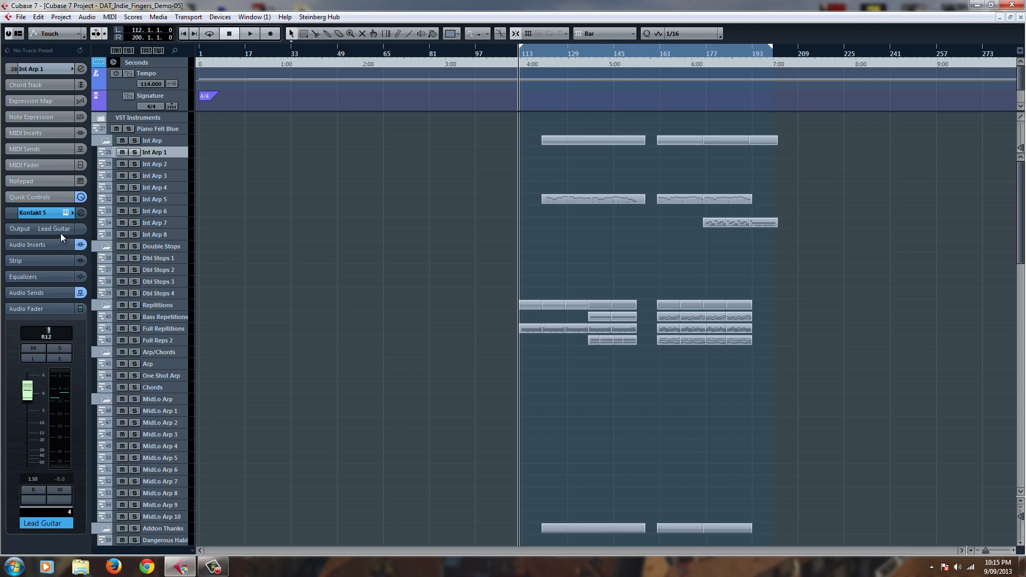
{"action": "left_click", "coordinate": [65, 213]}
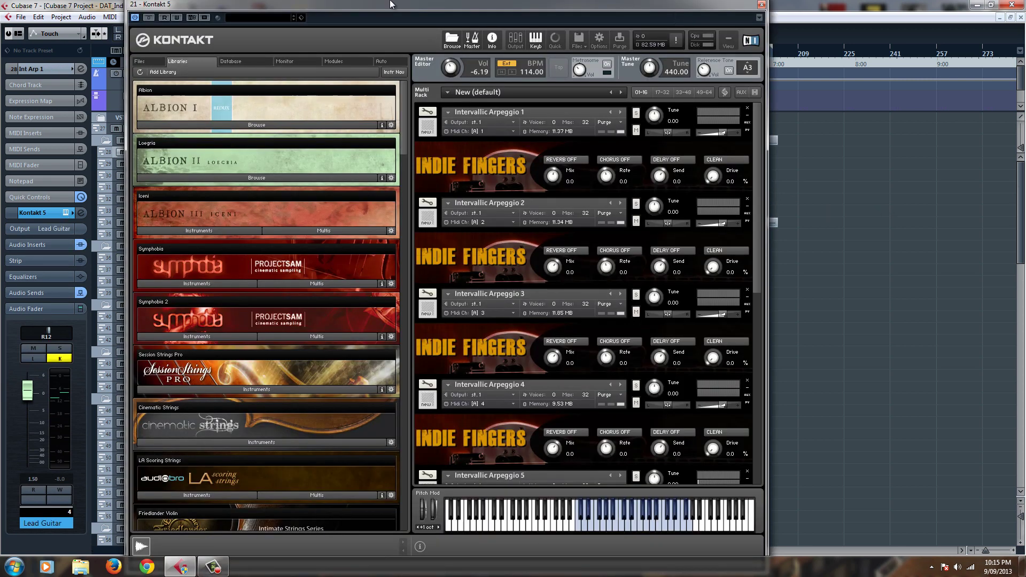
{"action": "left_click_drag", "start_coordinate": [392, 4], "coordinate": [607, 4]}
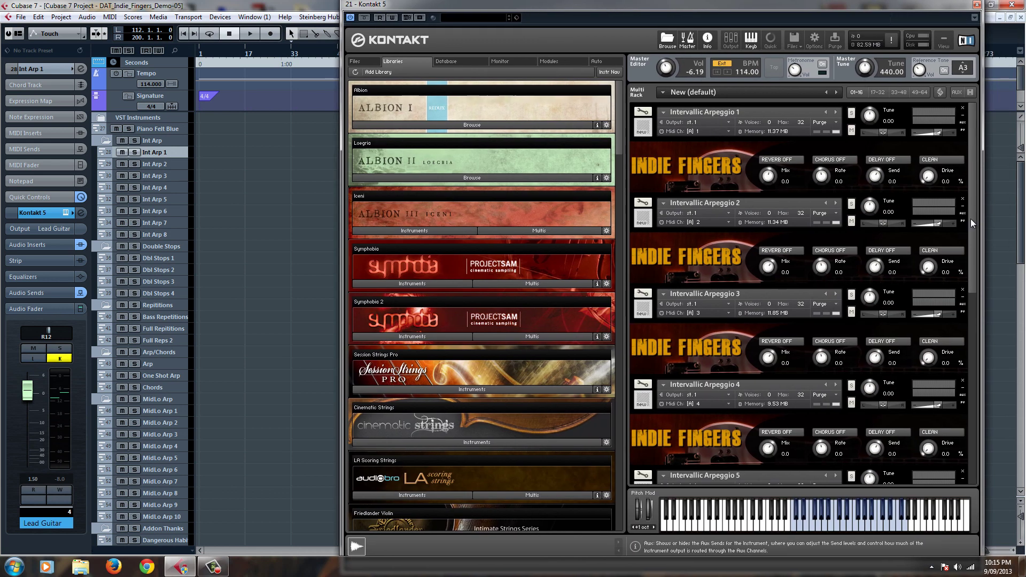
{"action": "left_click_drag", "start_coordinate": [972, 224], "coordinate": [971, 173]}
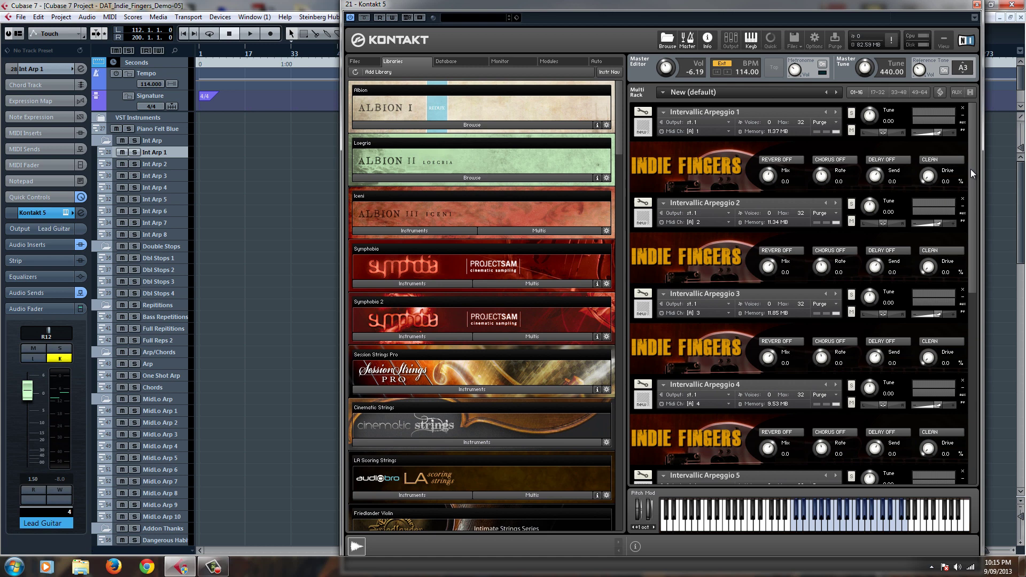
{"action": "key", "text": "alt+F4"}
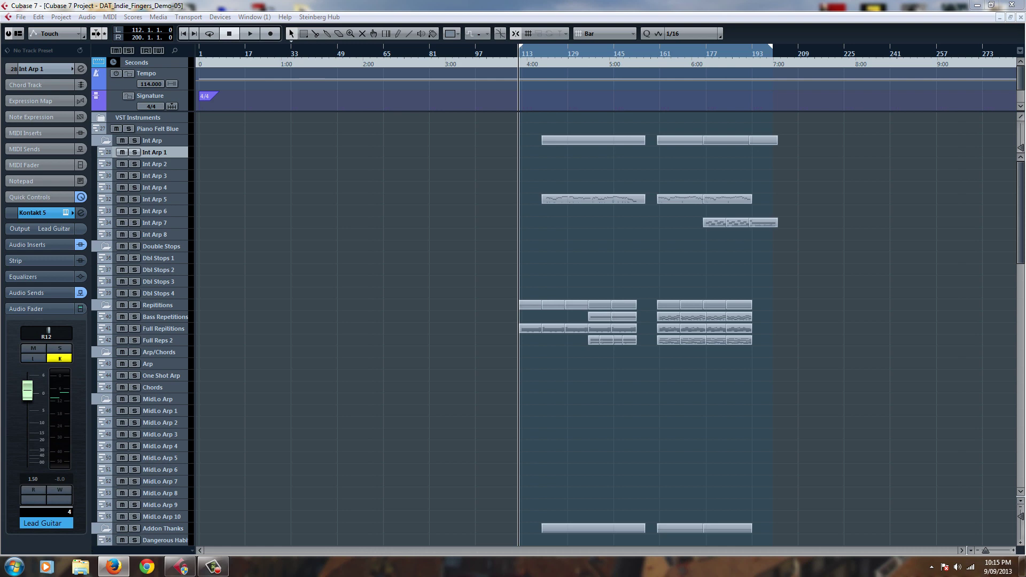
{"action": "left_click", "coordinate": [65, 212]}
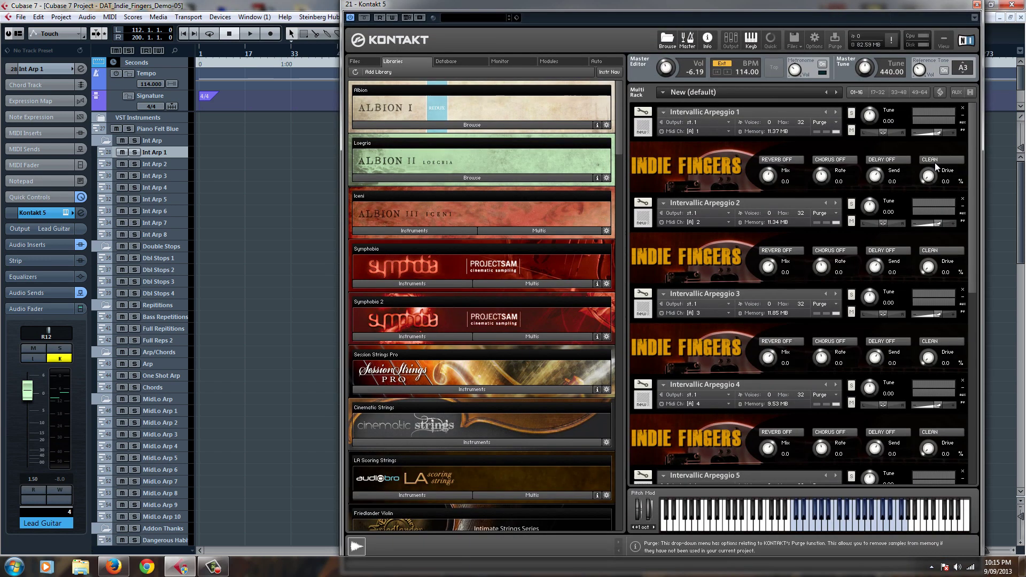
{"action": "left_click", "coordinate": [976, 4]}
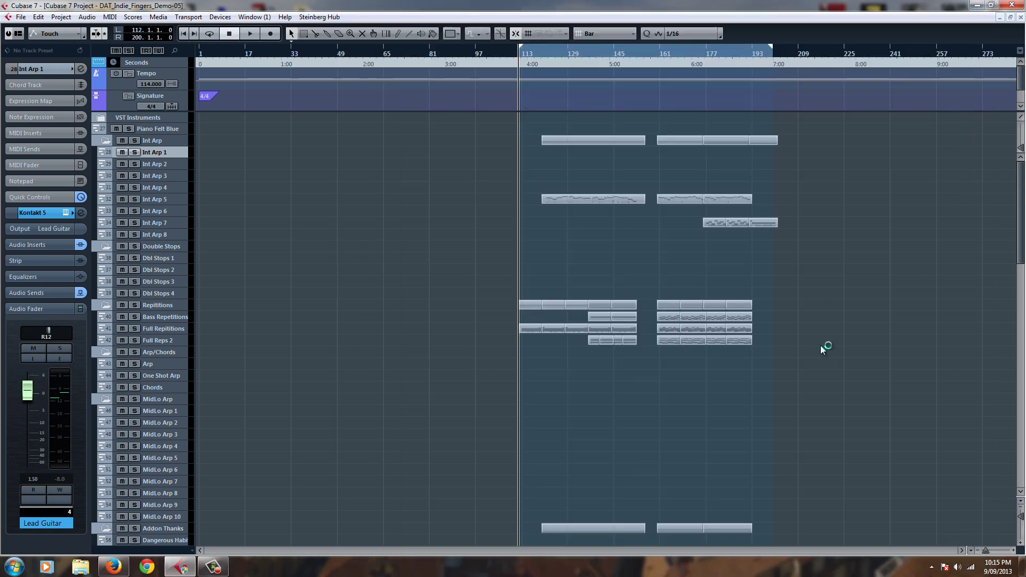
Step: Examine the full Intervallic Arpeggio patch rack in the Int Arp 1 track's Kontakt instrument and close it
{"action": "left_click", "coordinate": [65, 213]}
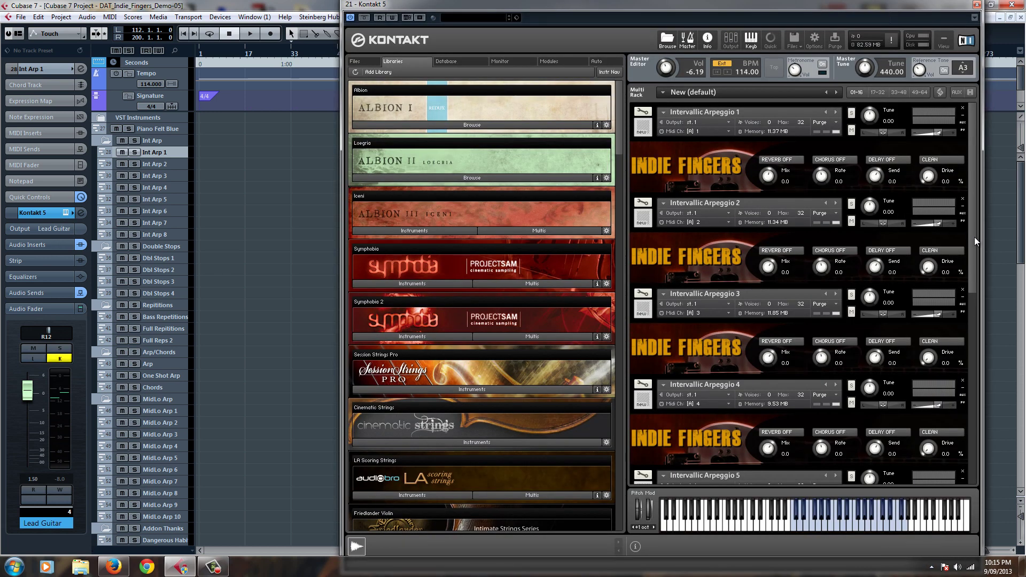
{"action": "left_click_drag", "start_coordinate": [974, 251], "coordinate": [973, 347]}
{"action": "scroll", "coordinate": [973, 347], "scroll_direction": "up", "scroll_amount": 4}
{"action": "scroll", "coordinate": [970, 160], "scroll_direction": "down", "scroll_amount": 5}
{"action": "left_click_drag", "start_coordinate": [974, 231], "coordinate": [980, 115]}
{"action": "left_click", "coordinate": [977, 5]}
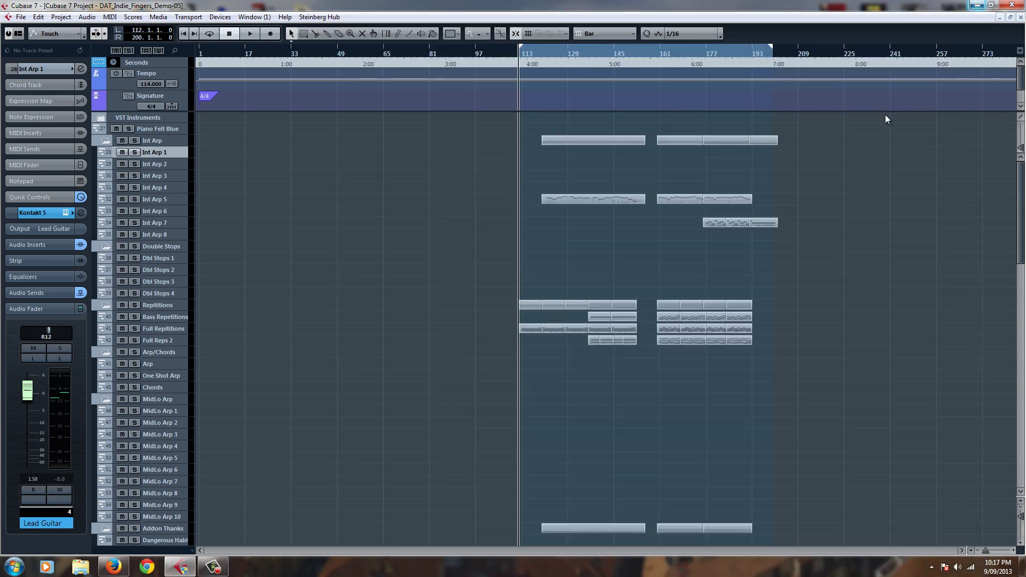
Step: Reopen Int Arp 1's Kontakt instrument, select the Int Arp 8 track, and compare the track list with the rack's arpeggio patches
{"action": "scroll", "coordinate": [445, 350], "scroll_direction": "down", "scroll_amount": 10}
{"action": "scroll", "coordinate": [445, 350], "scroll_direction": "up", "scroll_amount": 10}
{"action": "left_click", "coordinate": [66, 213]}
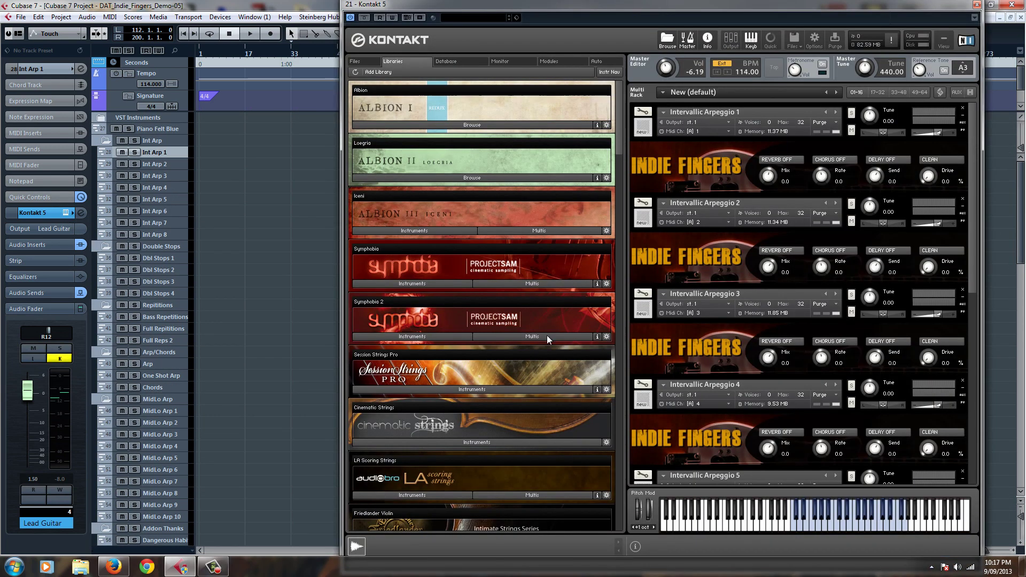
{"action": "left_click", "coordinate": [169, 235]}
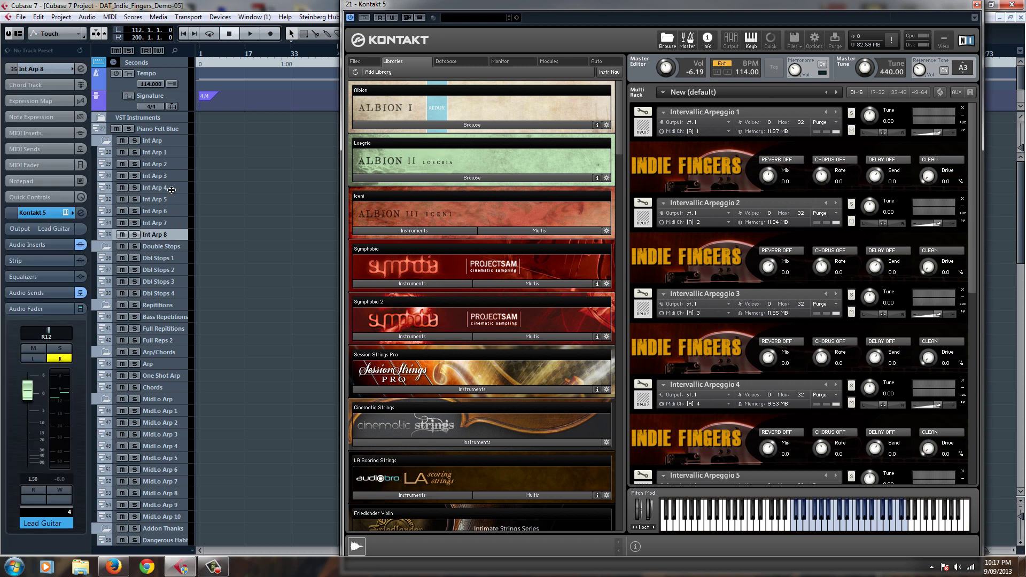
{"action": "scroll", "coordinate": [217, 380], "scroll_direction": "down", "scroll_amount": 15}
{"action": "scroll", "coordinate": [217, 380], "scroll_direction": "up", "scroll_amount": 15}
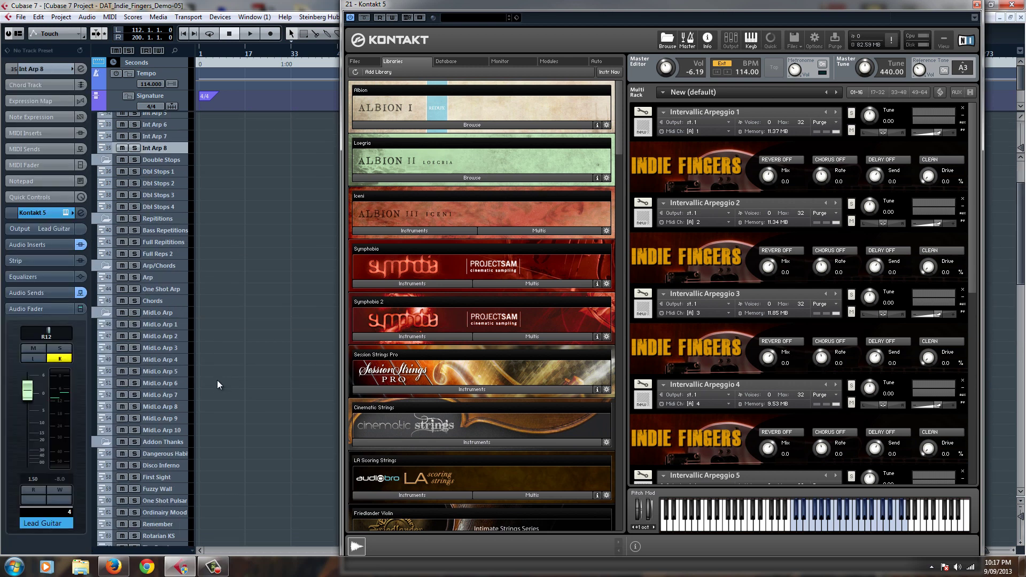
{"action": "scroll", "coordinate": [217, 380], "scroll_direction": "up", "scroll_amount": 3}
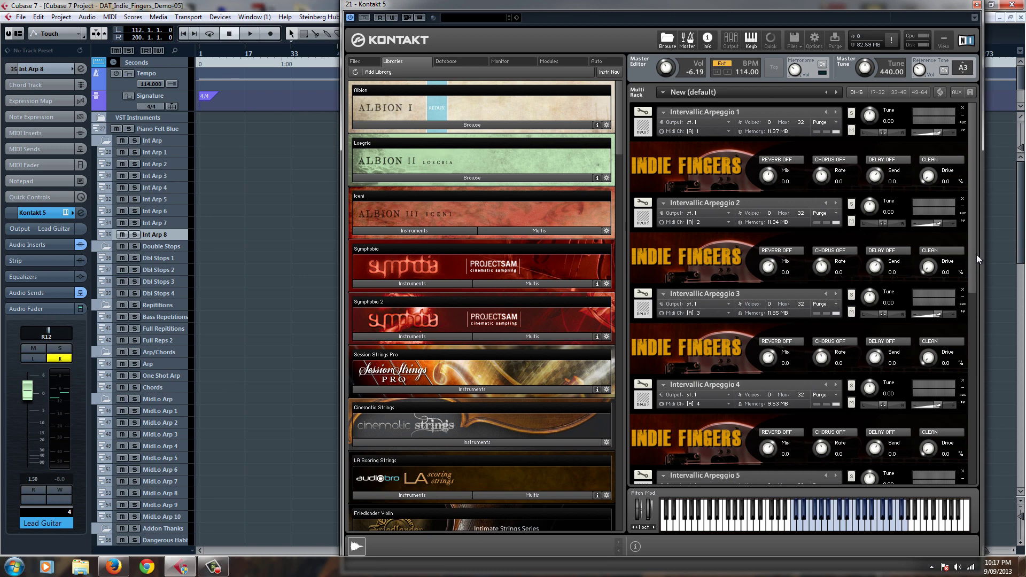
{"action": "left_click_drag", "start_coordinate": [976, 270], "coordinate": [965, 452]}
Step: Select the Int Arp 1 track, bypass its audio inserts, and play the Intervallic Arpeggio 1 patch
{"action": "left_click", "coordinate": [160, 151]}
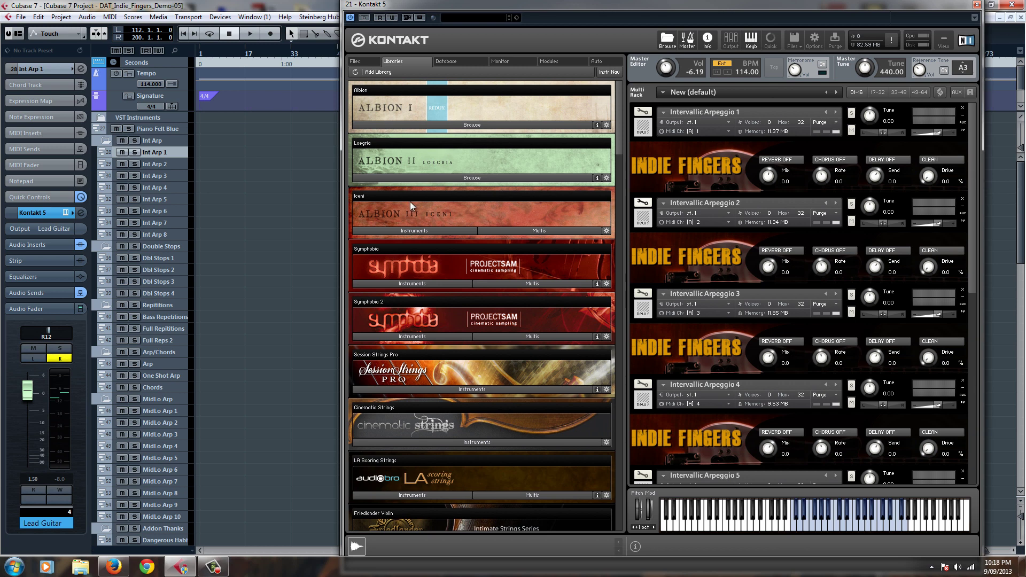
{"action": "left_click", "coordinate": [274, 269]}
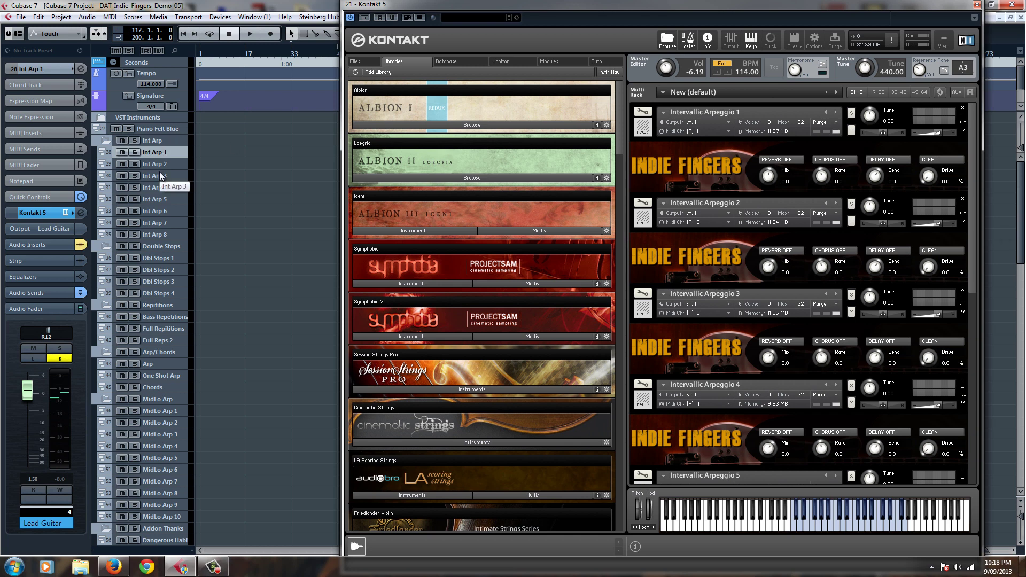
{"action": "left_click", "coordinate": [165, 153]}
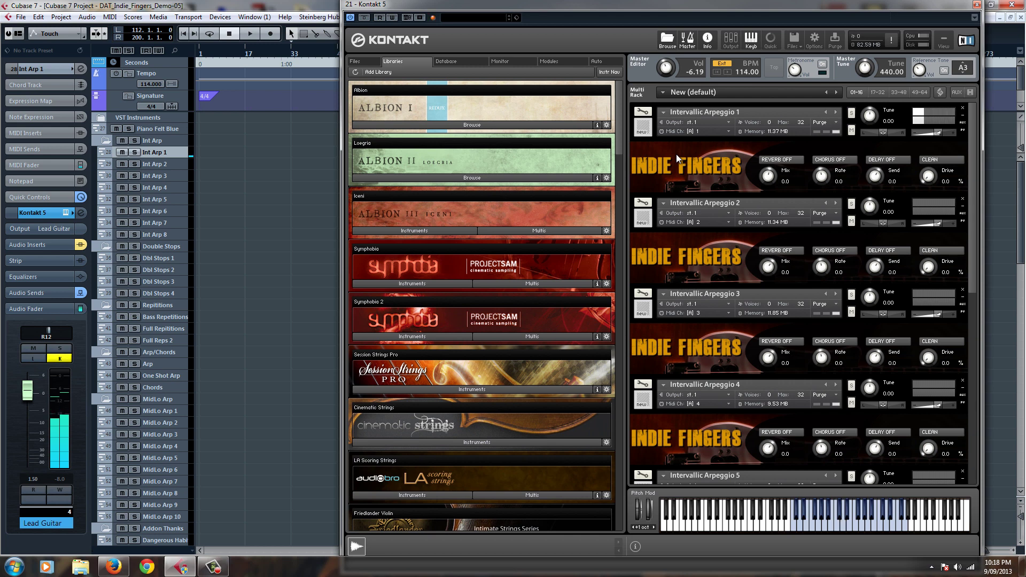
Step: Audition the Int Arp 2, 3 and 4 tracks' Kontakt patches, returning briefly to Int Arp 1 for comparison
{"action": "left_click", "coordinate": [175, 163]}
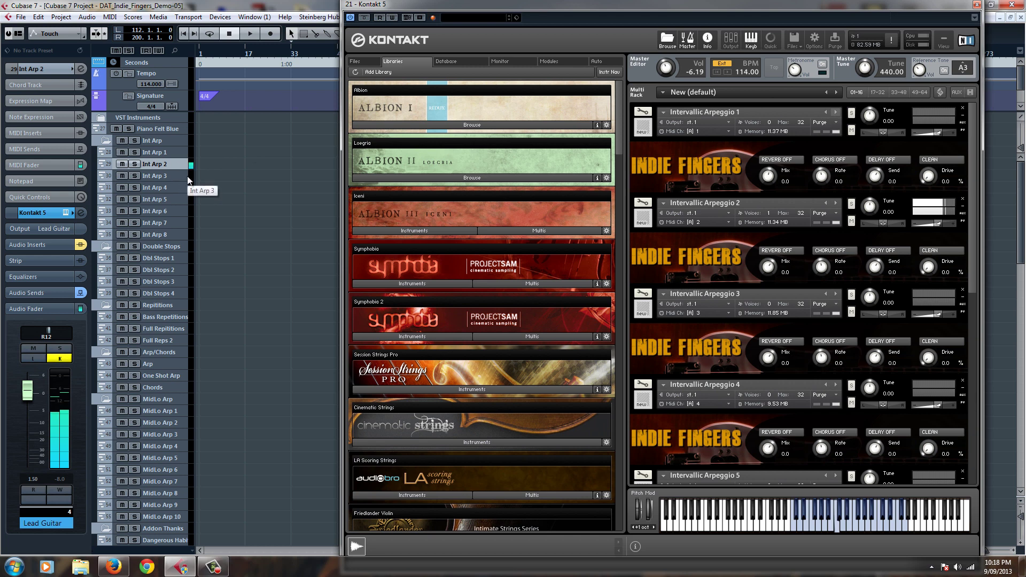
{"action": "left_click", "coordinate": [175, 151]}
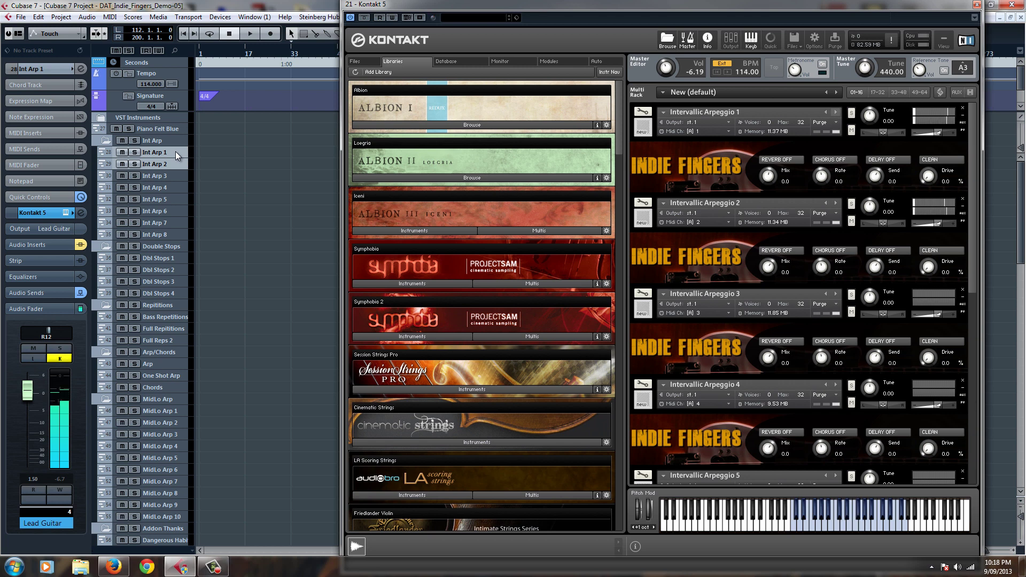
{"action": "left_click", "coordinate": [179, 165]}
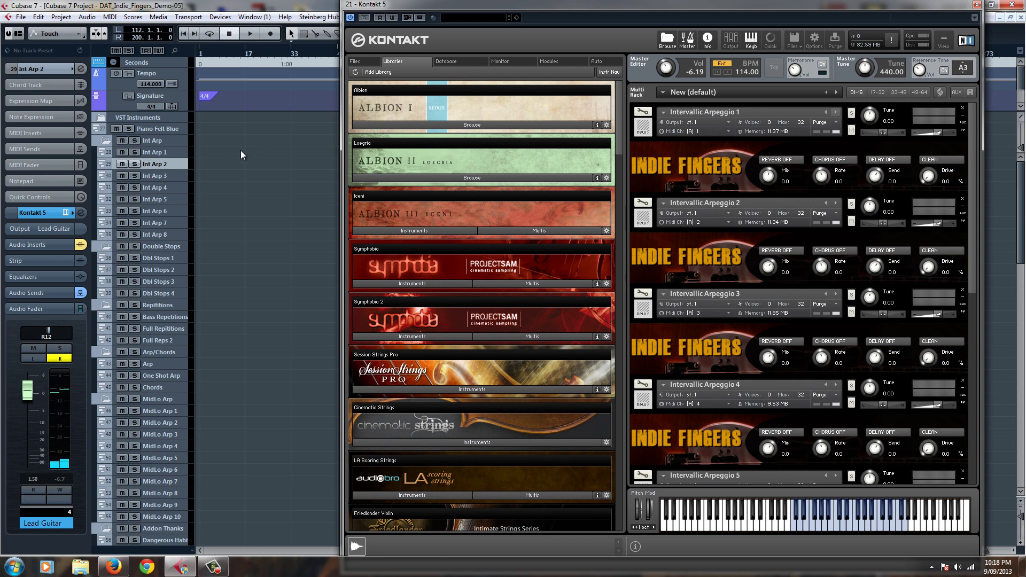
{"action": "left_click", "coordinate": [178, 178]}
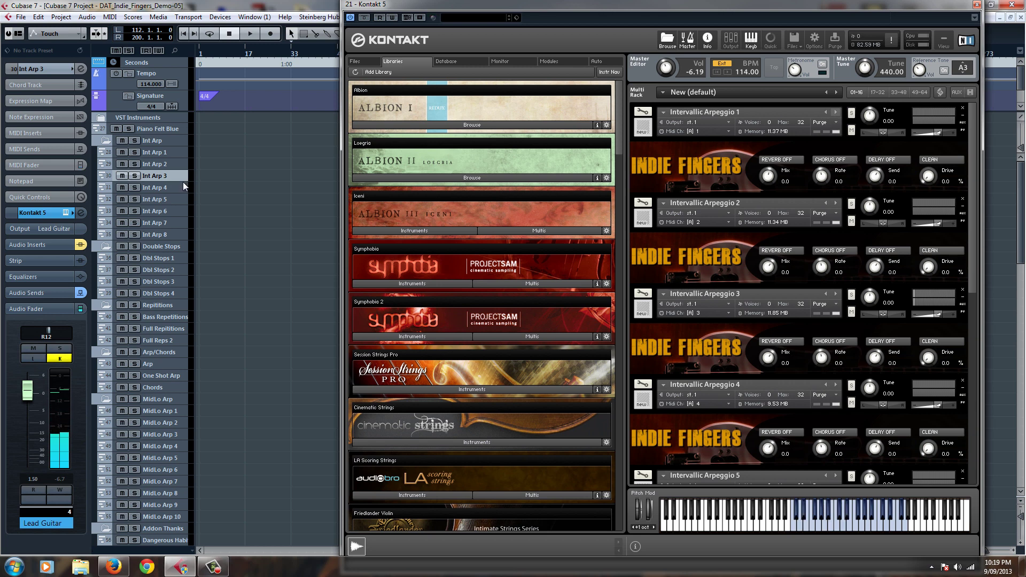
{"action": "left_click", "coordinate": [182, 185]}
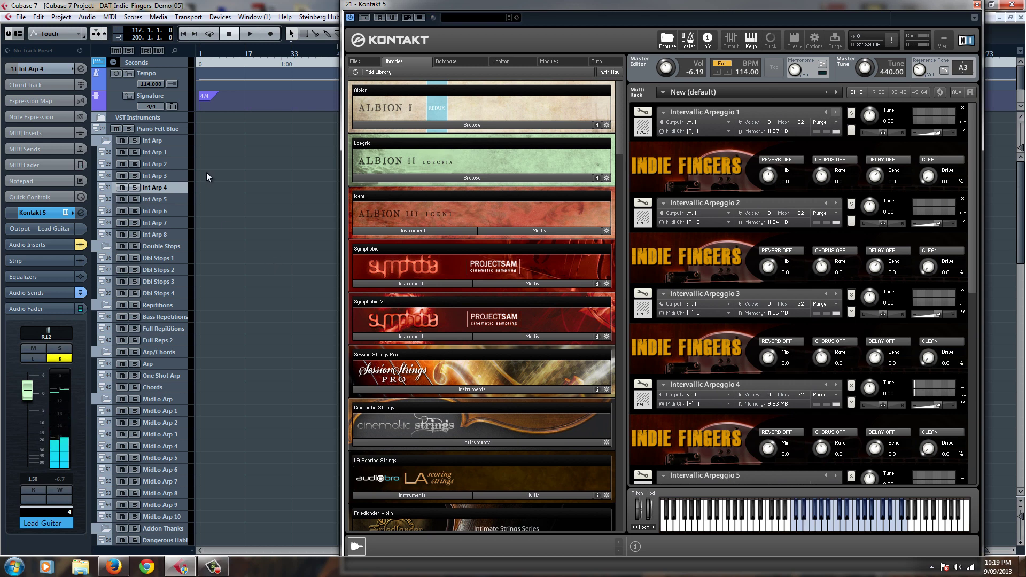
Step: Audition the Int Arp 5, 6, 7 and 8 tracks' Kontakt patches, comparing Int Arp 1 against Int Arp 8 at the end
{"action": "left_click", "coordinate": [166, 199]}
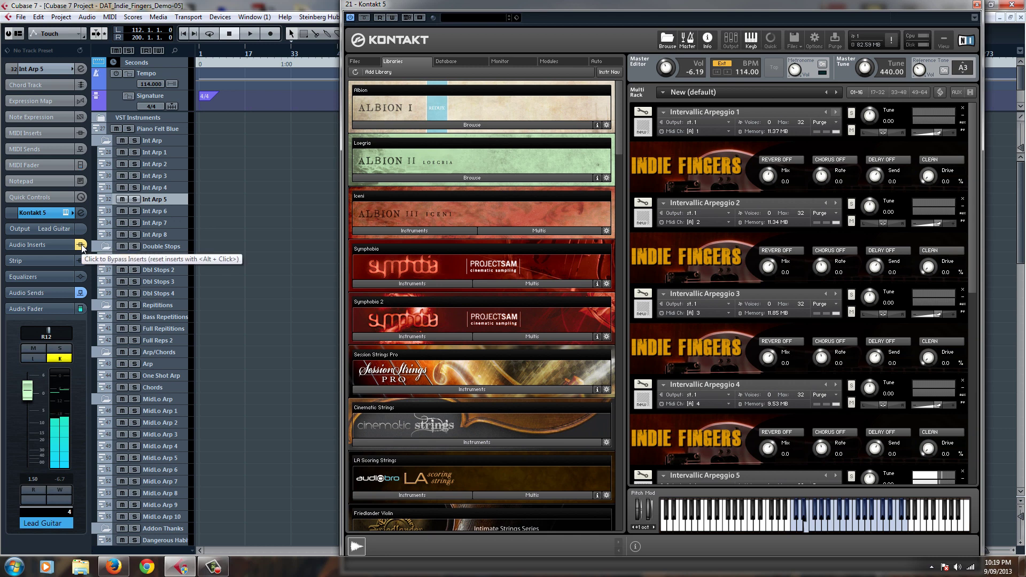
{"action": "left_click", "coordinate": [170, 213]}
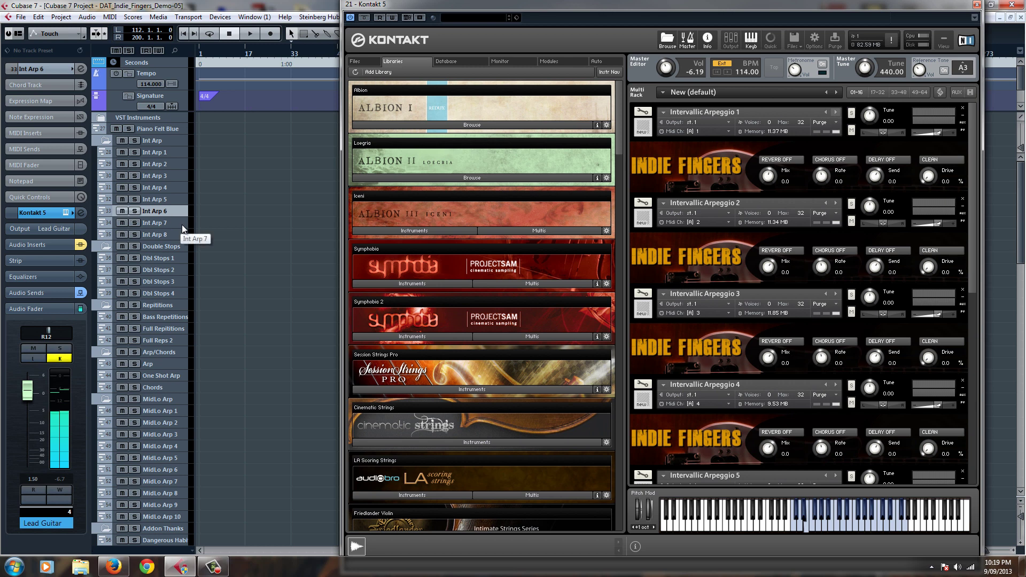
{"action": "left_click", "coordinate": [182, 225]}
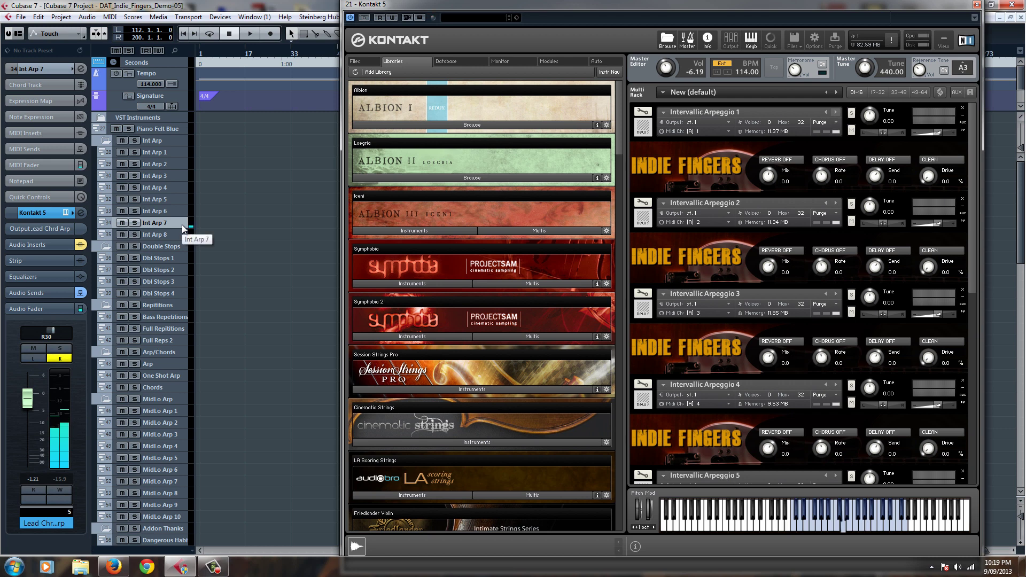
{"action": "left_click", "coordinate": [181, 235]}
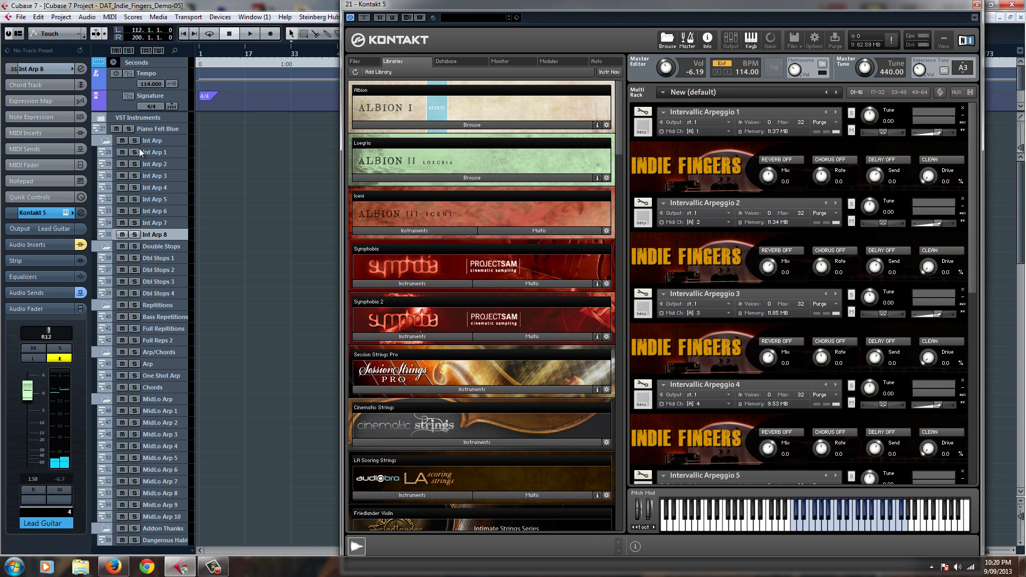
{"action": "left_click", "coordinate": [157, 157]}
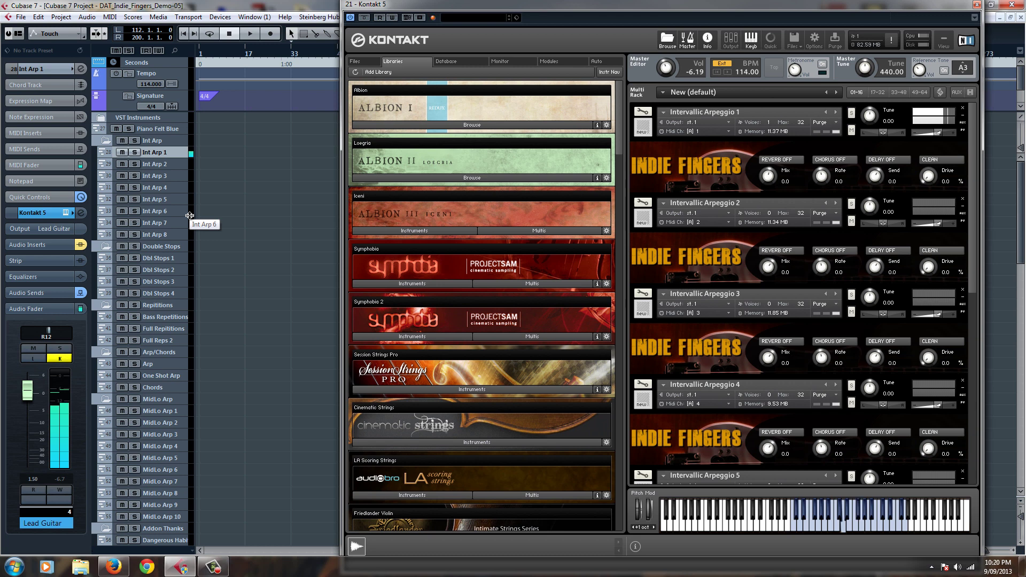
{"action": "left_click", "coordinate": [190, 235]}
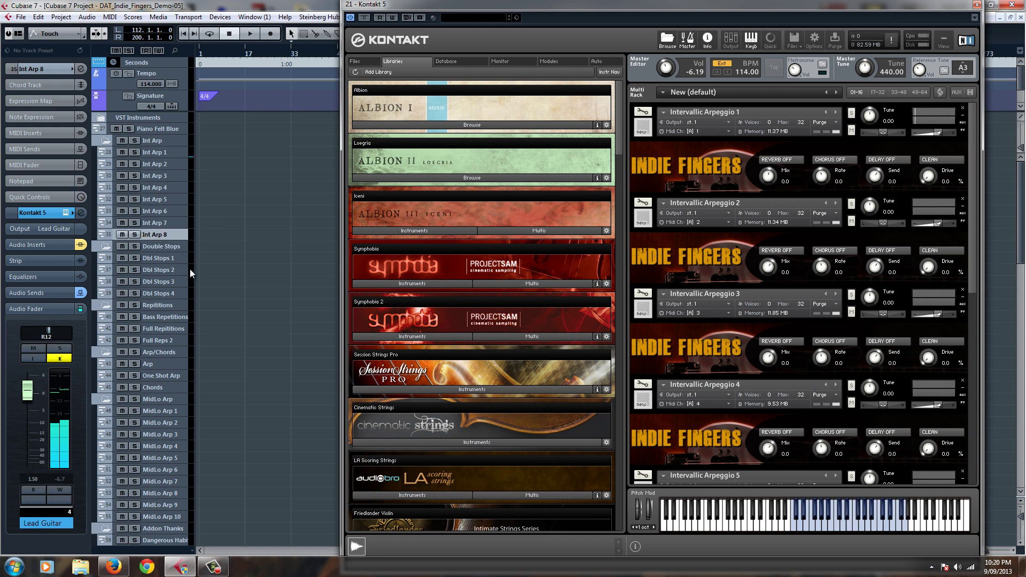
Step: Select the Dbl Stops 1 track in the Double Stops folder and replace the arpeggio Kontakt window with this track's Kontakt instrument
{"action": "left_click", "coordinate": [170, 248]}
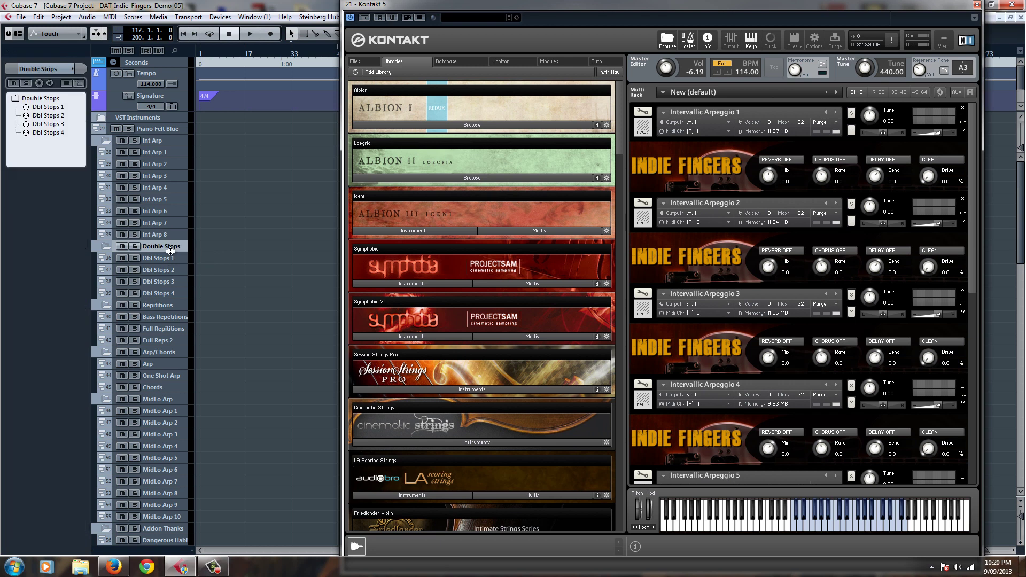
{"action": "left_click", "coordinate": [174, 260]}
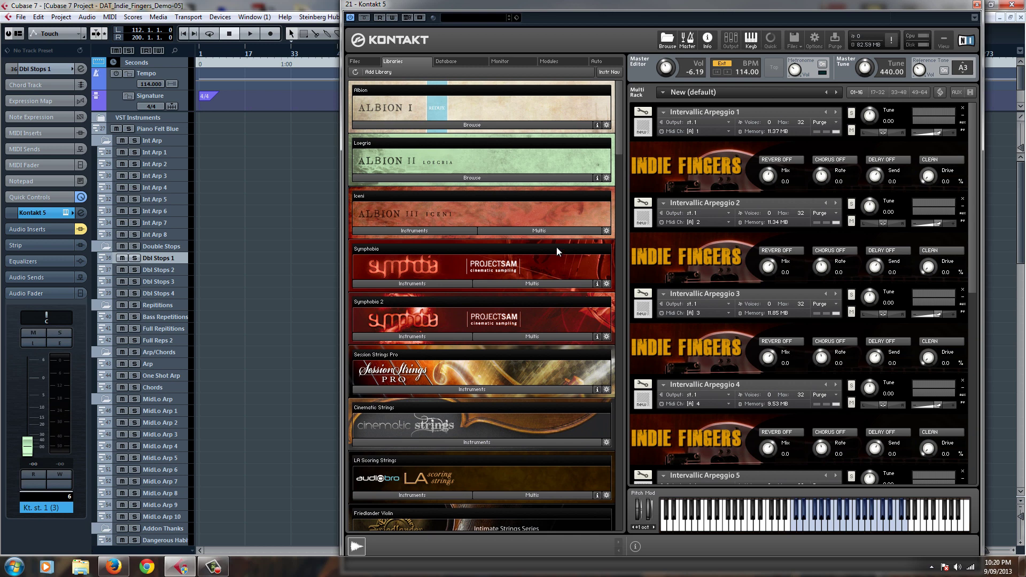
{"action": "left_click_drag", "start_coordinate": [705, 3], "coordinate": [688, 22]}
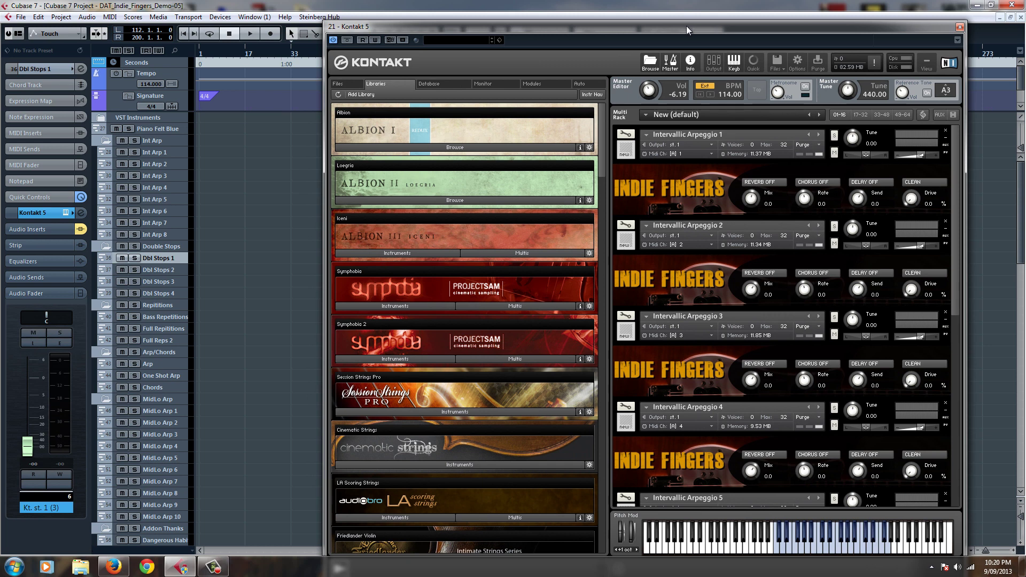
{"action": "left_click_drag", "start_coordinate": [674, 31], "coordinate": [643, 40]}
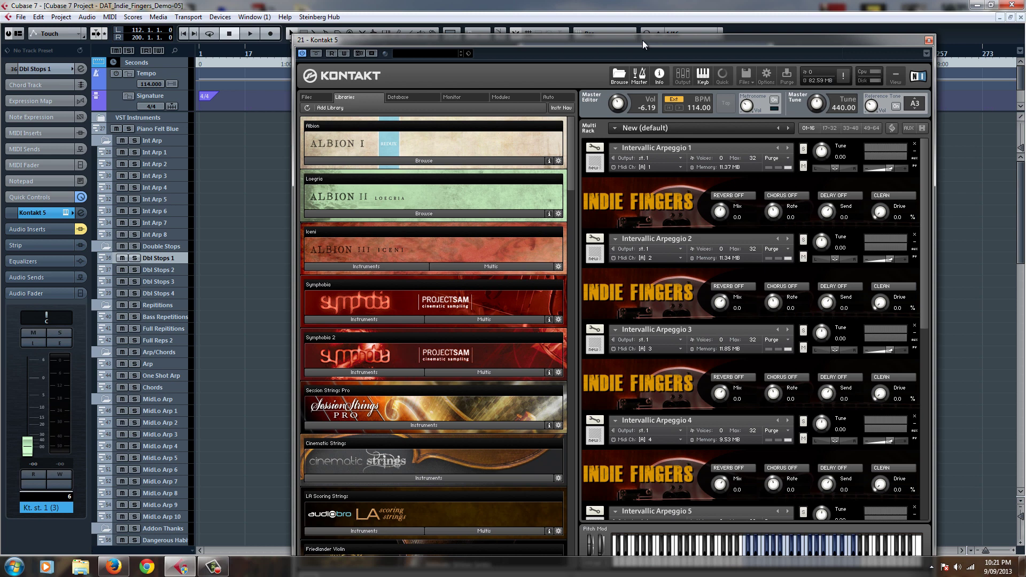
{"action": "left_click_drag", "start_coordinate": [642, 40], "coordinate": [623, 1]}
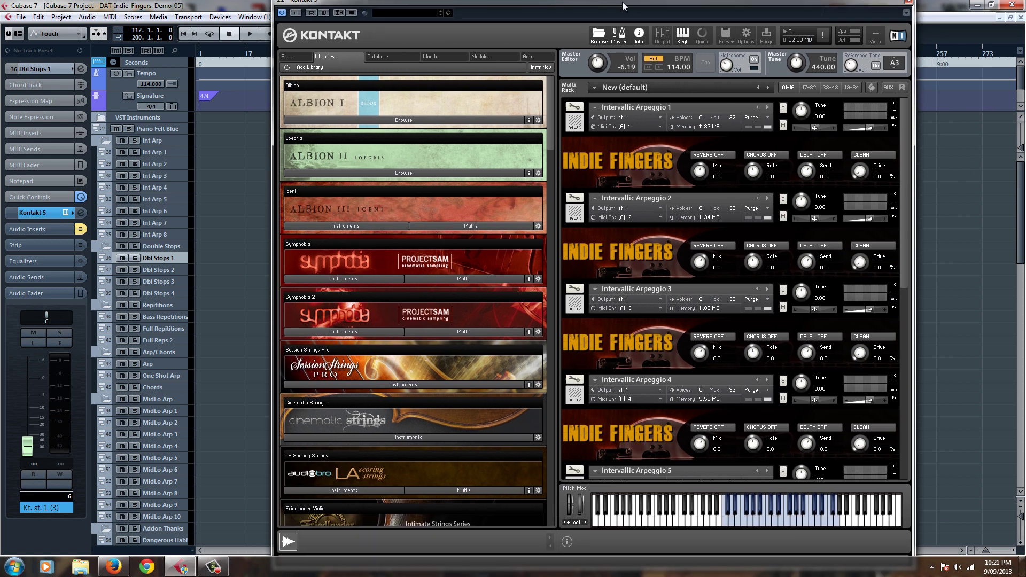
{"action": "mouse_move", "coordinate": [754, 0]}
{"action": "left_mouse_down"}
{"action": "mouse_move", "coordinate": [762, 31]}
{"action": "mouse_move", "coordinate": [765, 17]}
{"action": "left_mouse_up"}
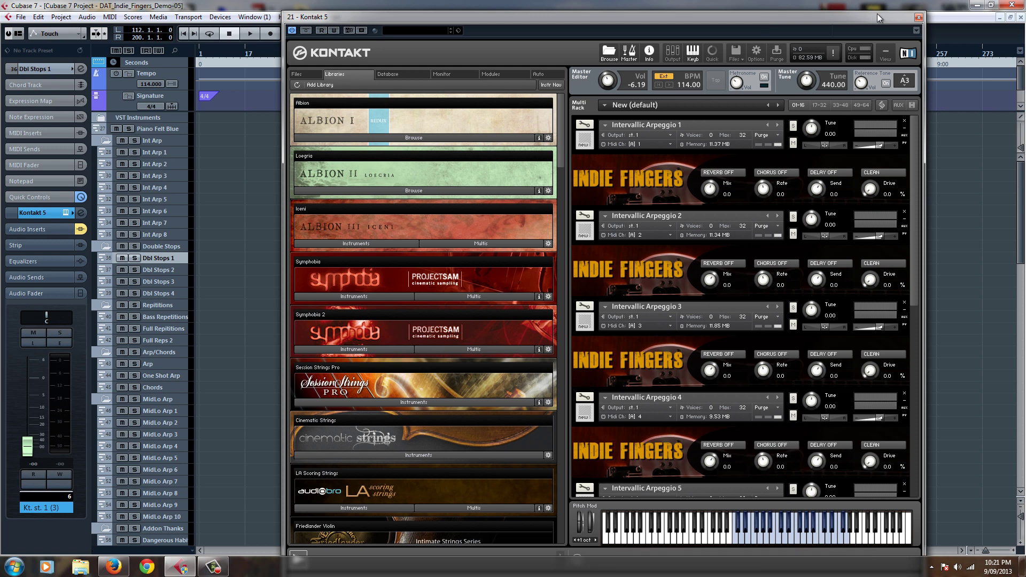
{"action": "left_click", "coordinate": [919, 17]}
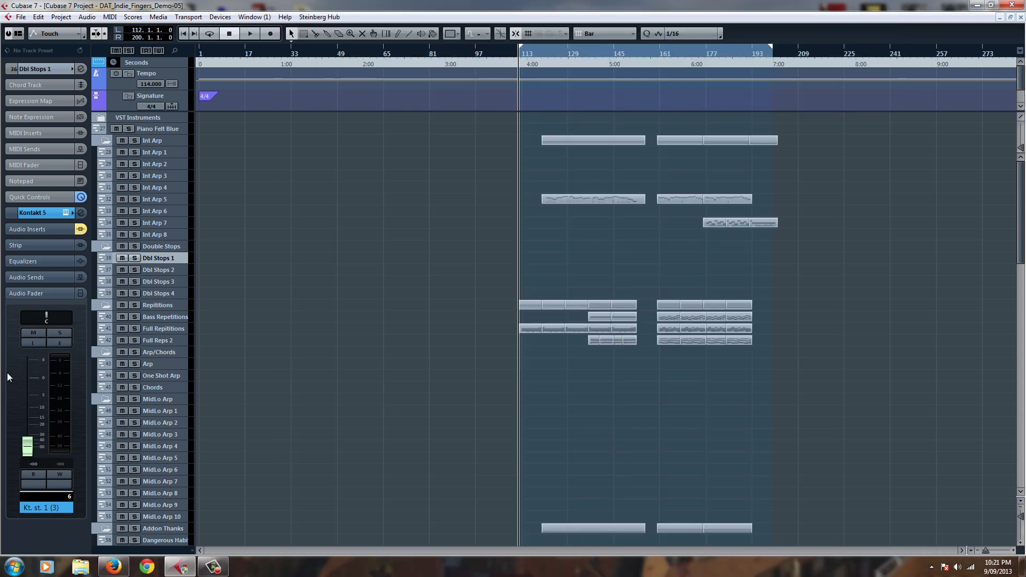
{"action": "left_click", "coordinate": [64, 213]}
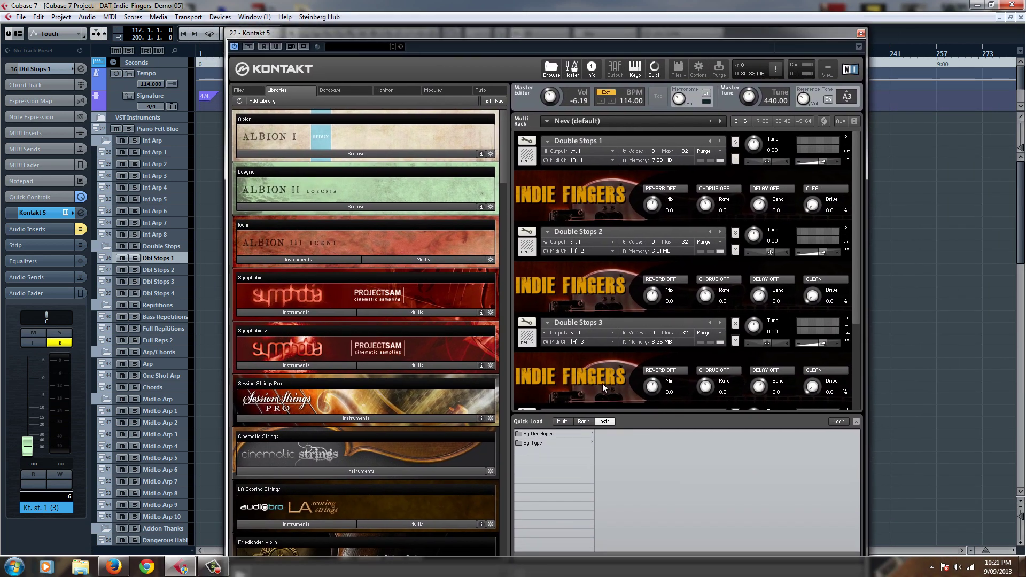
Step: Raise the Kt. st. 1 (3) channel volume and audition the Double Stops 1 to 4 patches through the Dbl Stops tracks
{"action": "left_click_drag", "start_coordinate": [28, 451], "coordinate": [29, 385]}
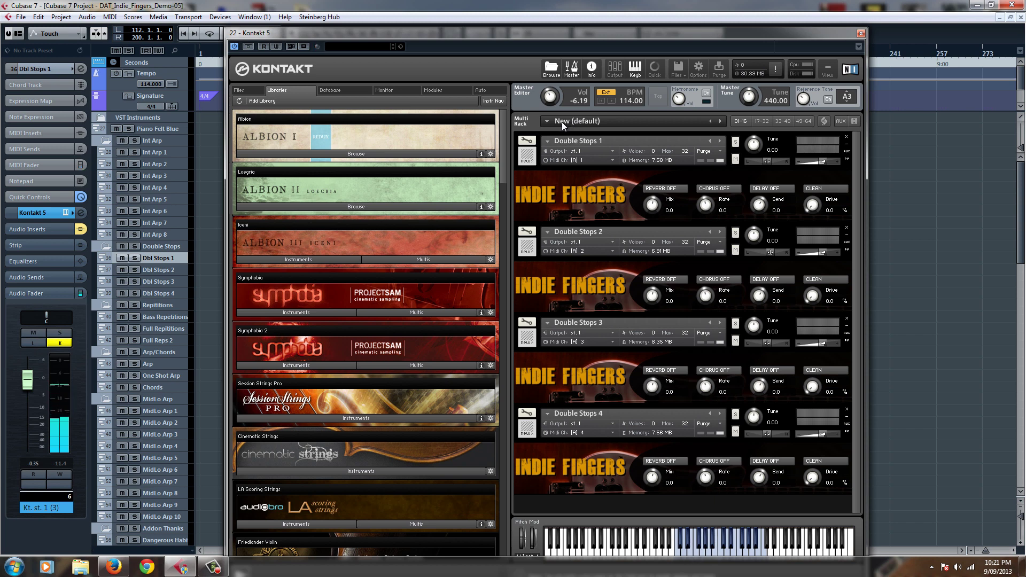
{"action": "left_click", "coordinate": [175, 268]}
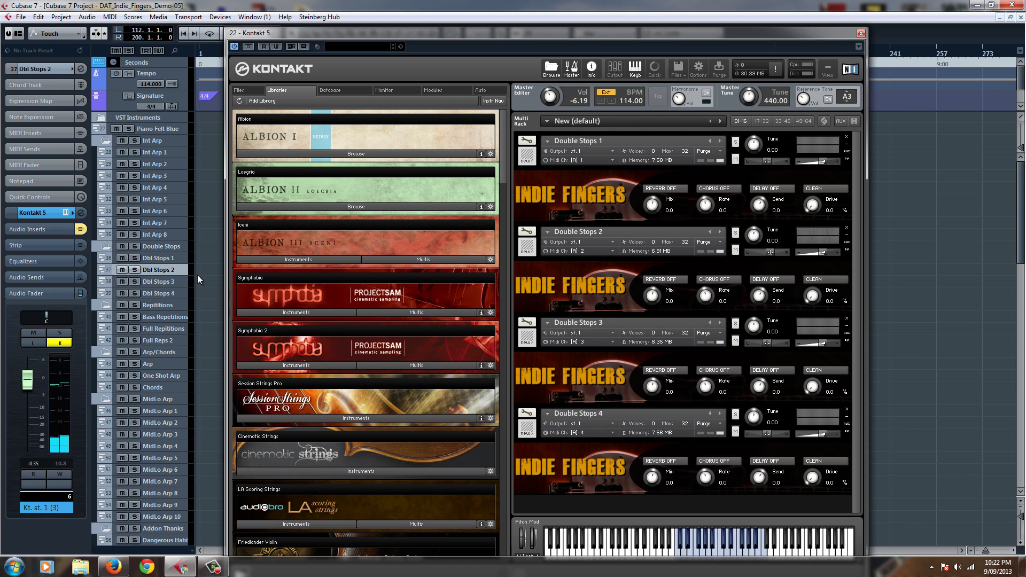
{"action": "left_click", "coordinate": [177, 283]}
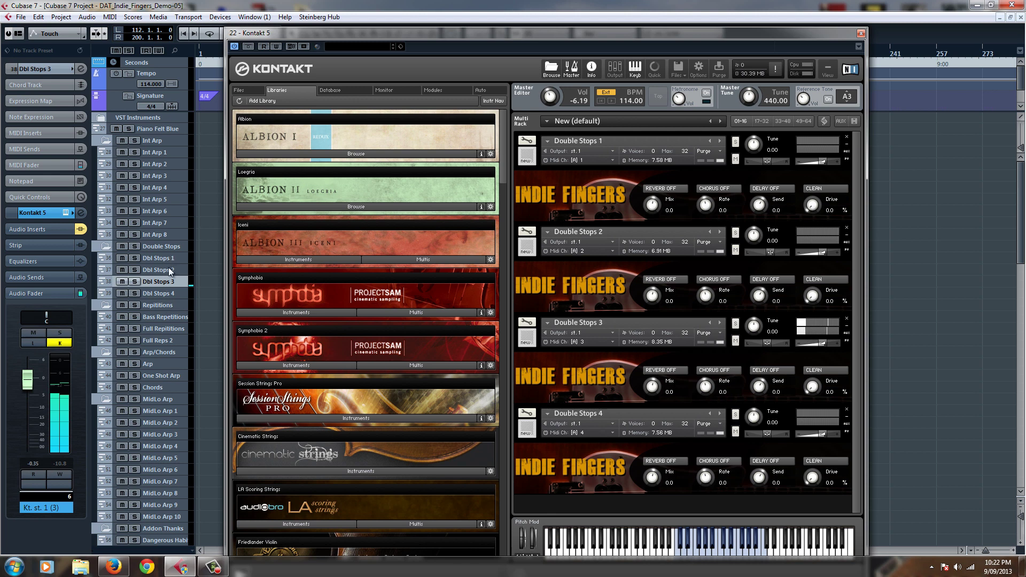
{"action": "left_click", "coordinate": [168, 269]}
{"action": "left_click", "coordinate": [165, 283]}
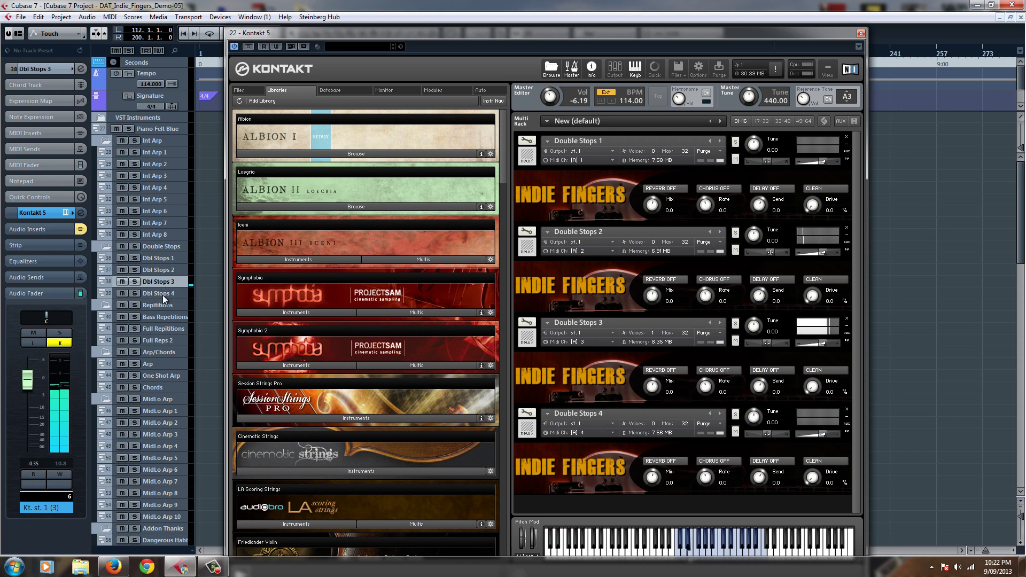
{"action": "left_click", "coordinate": [162, 296]}
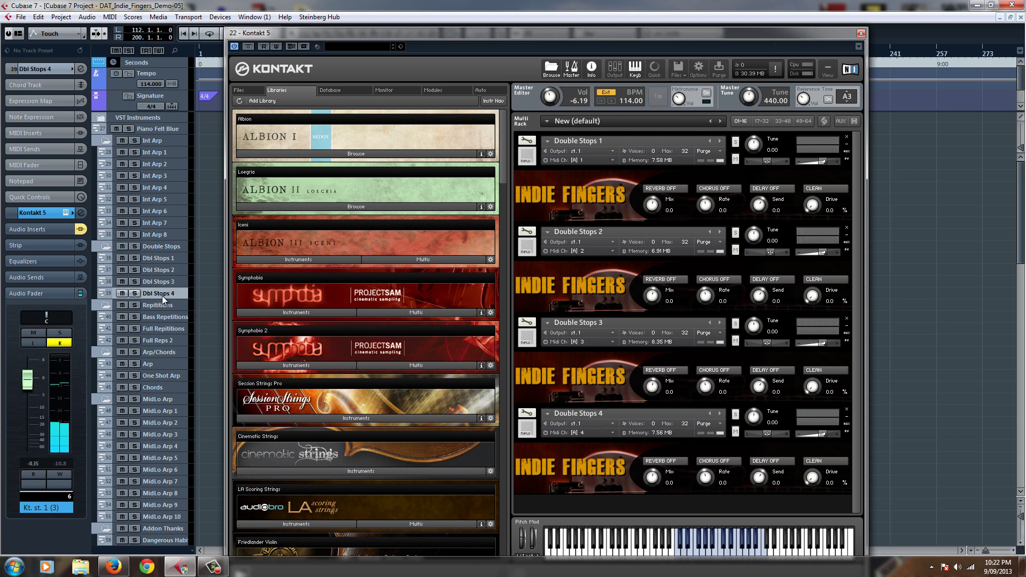
{"action": "left_click", "coordinate": [169, 259]}
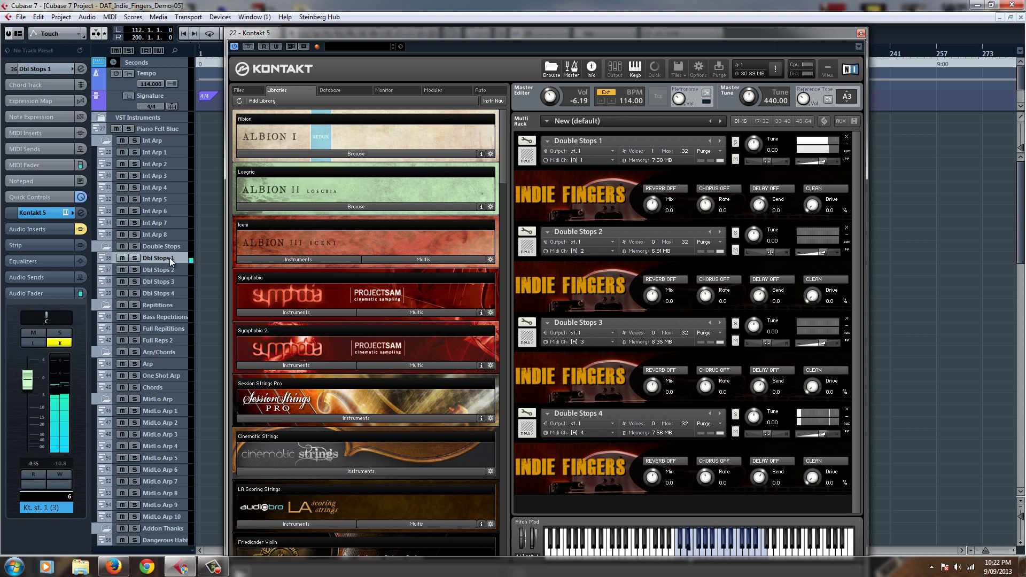
{"action": "left_click", "coordinate": [163, 296]}
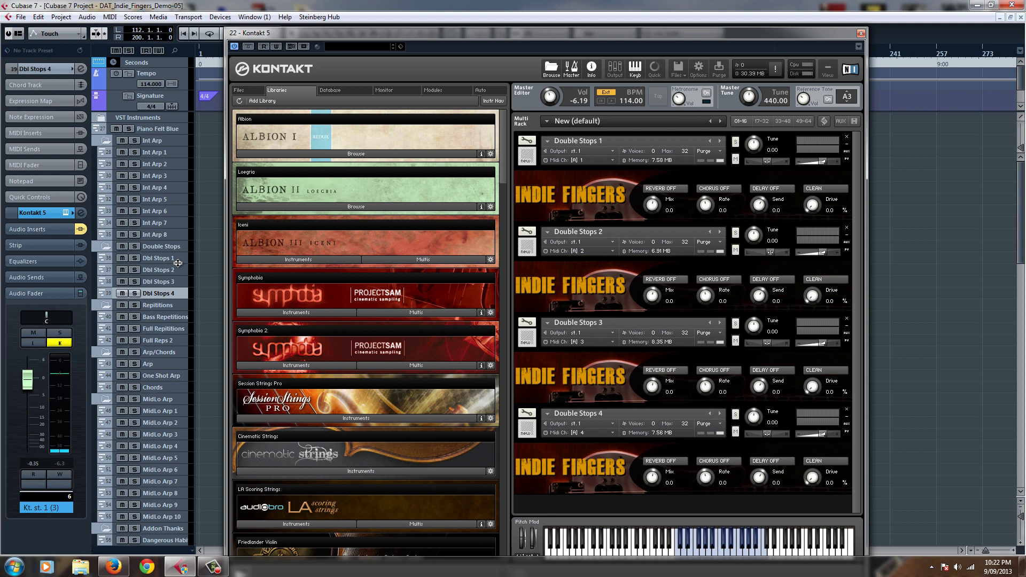
Step: Open the Double Stops 1 patch for editing and hide its Group, Mapping and Wave editors
{"action": "left_click", "coordinate": [526, 141]}
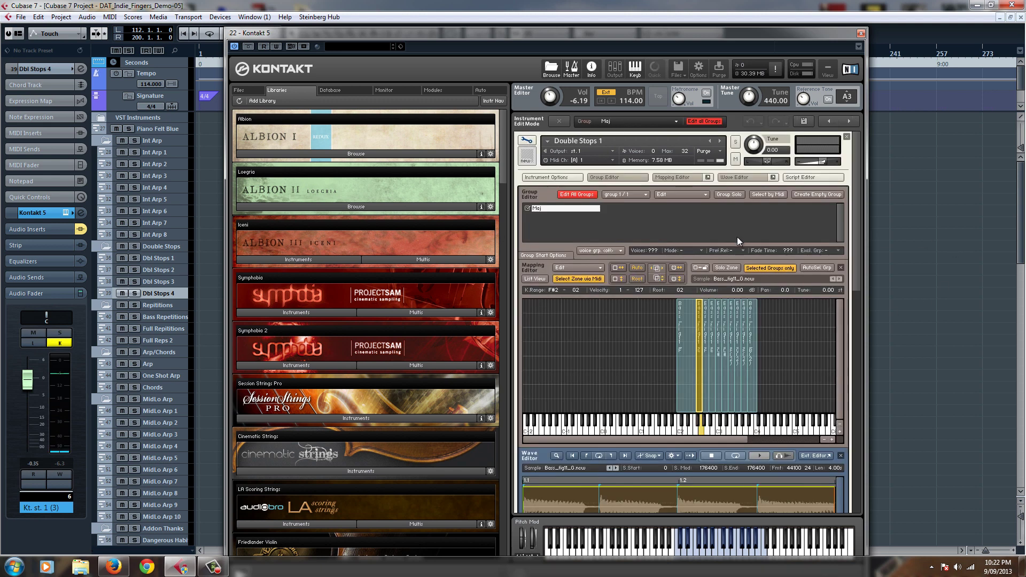
{"action": "left_click", "coordinate": [618, 177]}
{"action": "left_click", "coordinate": [673, 177]}
{"action": "left_click", "coordinate": [743, 177]}
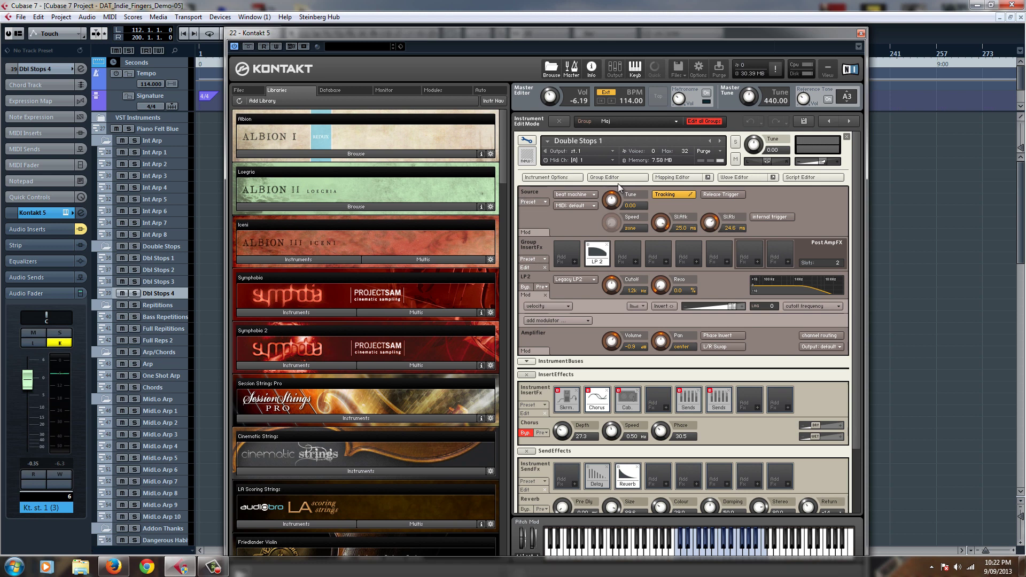
{"action": "left_click", "coordinate": [686, 179]}
{"action": "left_click", "coordinate": [710, 179]}
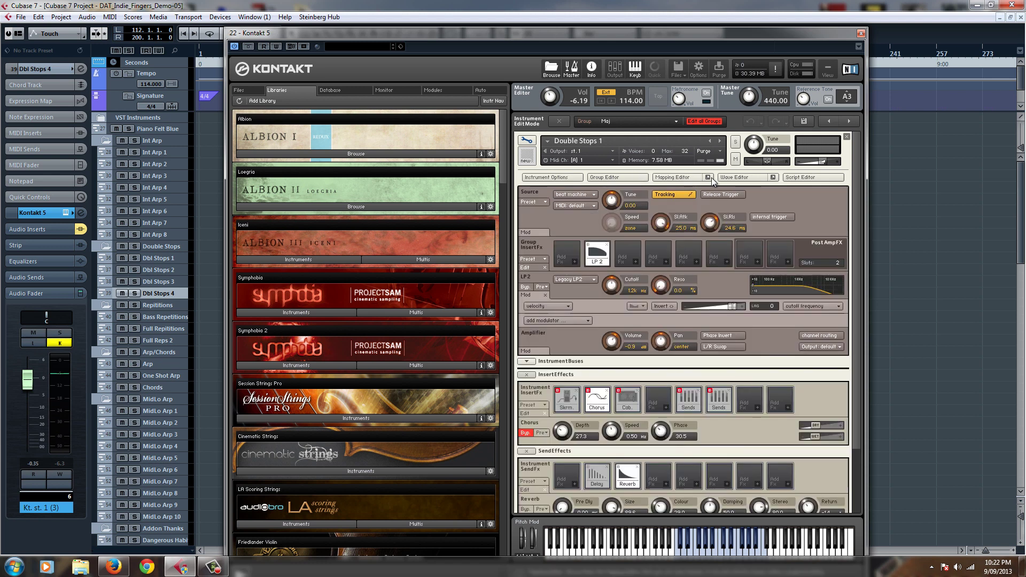
Step: Examine Double Stops 1's sample loop in the Wave Editor and its key zones in the Mapping Editor while playing the Dbl Stops 1 track
{"action": "left_click", "coordinate": [611, 177]}
{"action": "left_click", "coordinate": [611, 178]}
{"action": "left_click", "coordinate": [746, 178]}
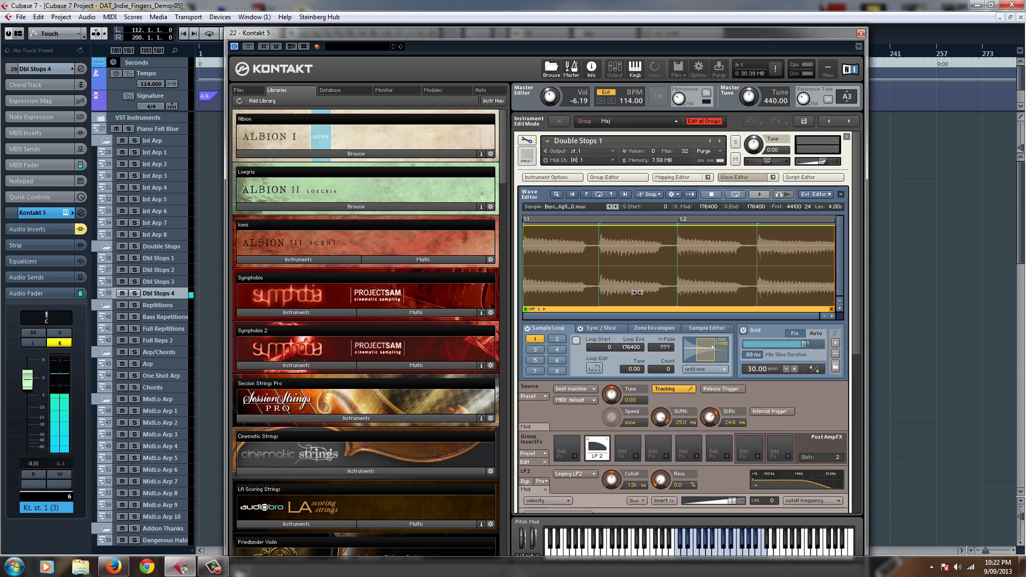
{"action": "left_click", "coordinate": [730, 178]}
{"action": "left_click", "coordinate": [677, 178]}
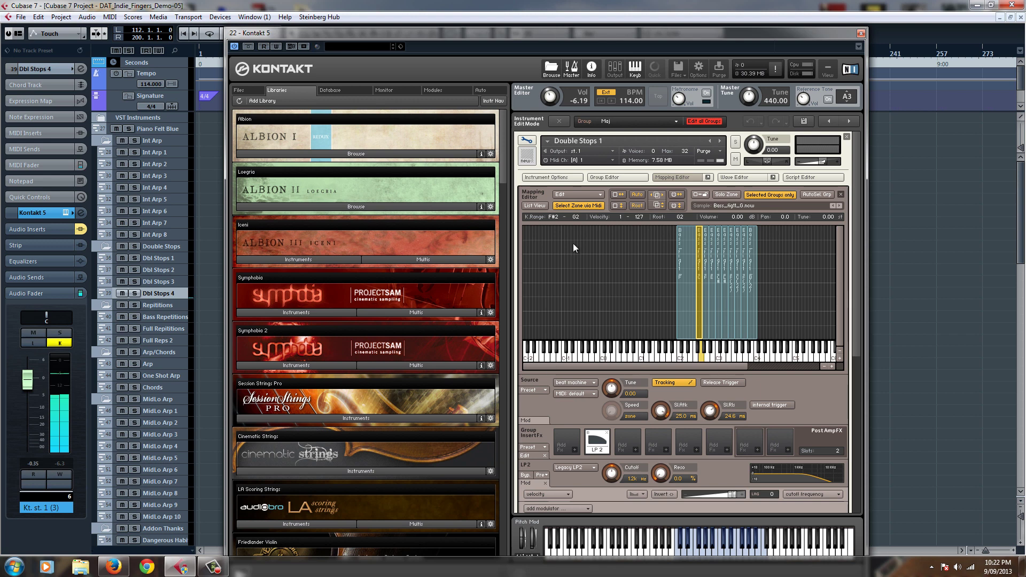
{"action": "left_click", "coordinate": [157, 258]}
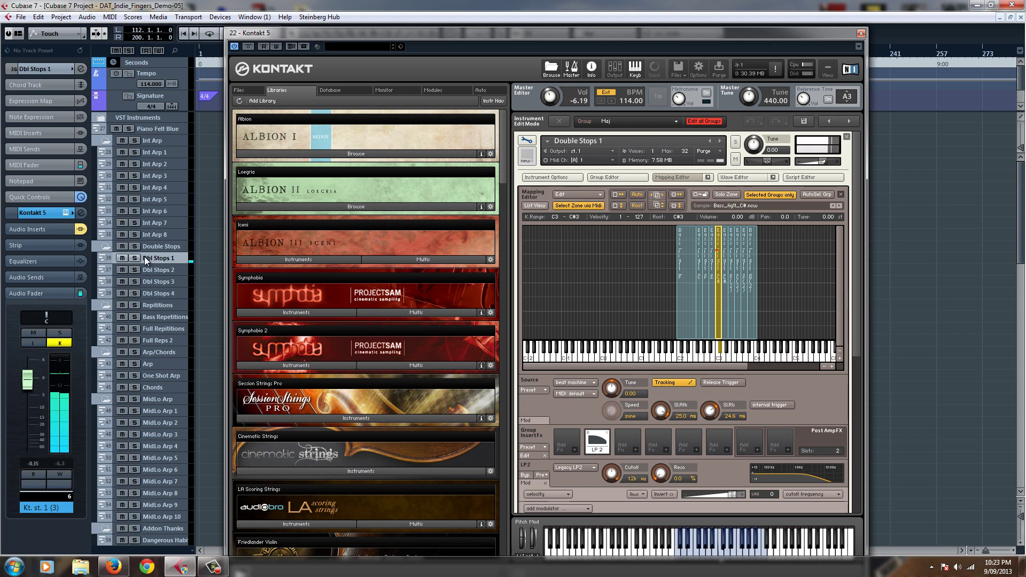
{"action": "left_click", "coordinate": [762, 179]}
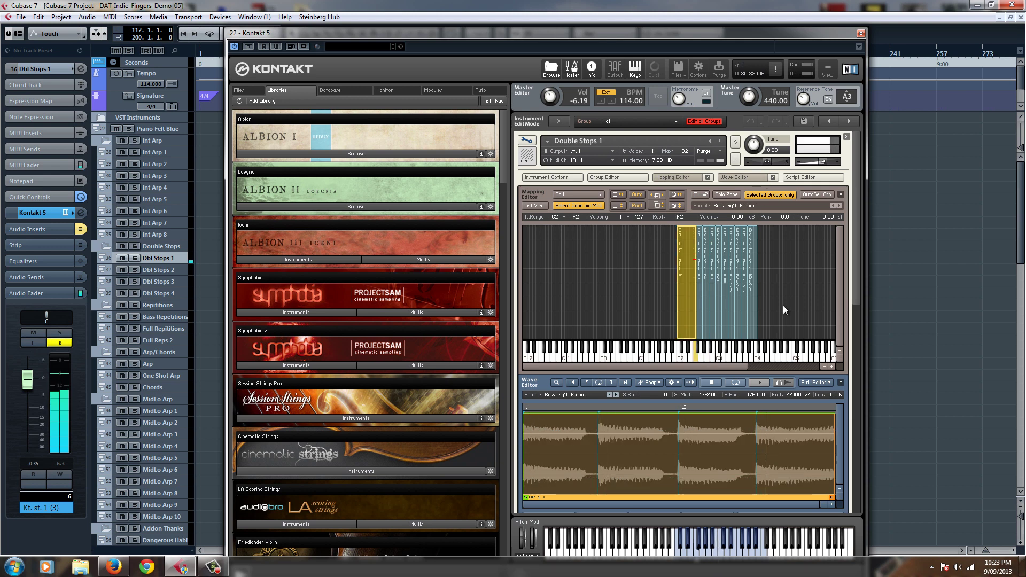
Step: Leave the Double Stops 1 patch's edit mode and close the Double Stops Kontakt window
{"action": "left_click", "coordinate": [526, 141]}
{"action": "left_click_drag", "start_coordinate": [851, 36], "coordinate": [900, 64]}
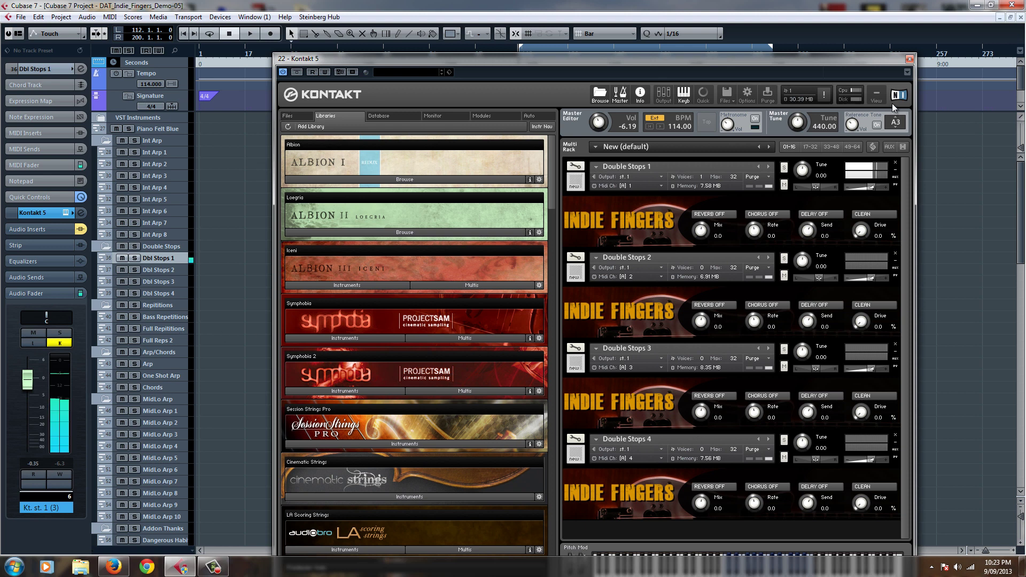
{"action": "left_click", "coordinate": [909, 59]}
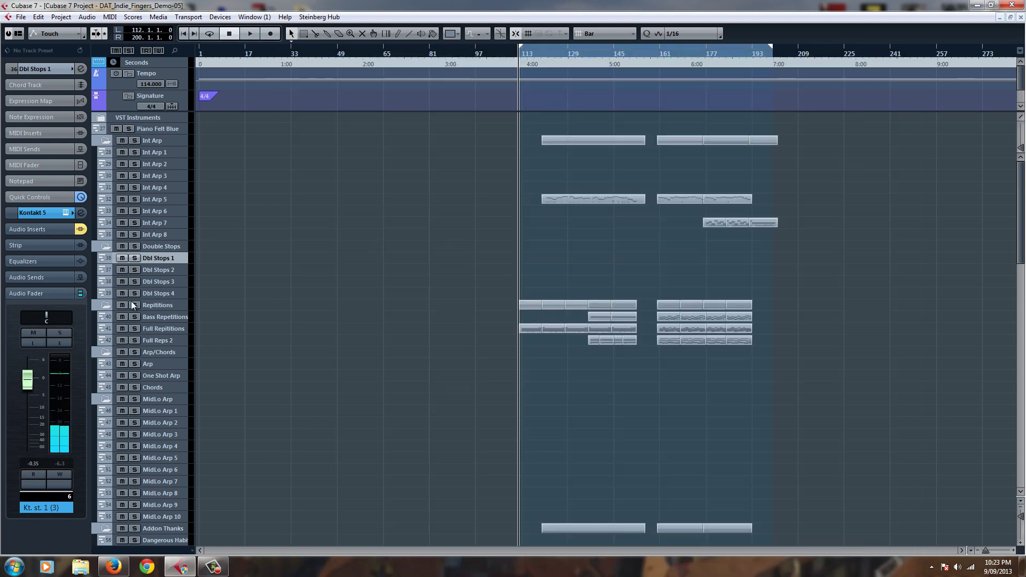
Step: Open the Bass Repetitions track's Kontakt instrument and place its window beside the track list with the full patch rack visible
{"action": "left_click", "coordinate": [183, 319]}
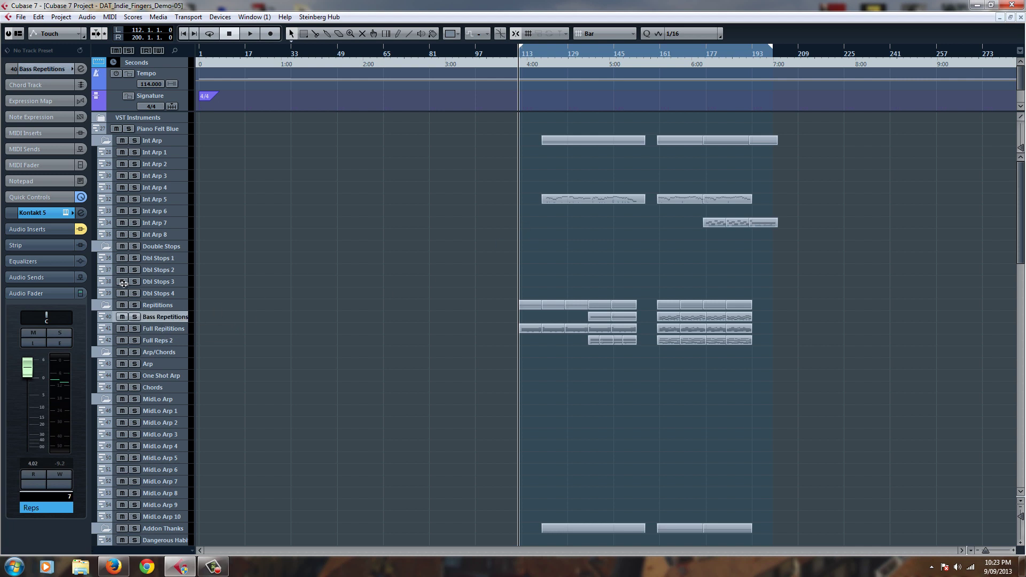
{"action": "left_click", "coordinate": [66, 213]}
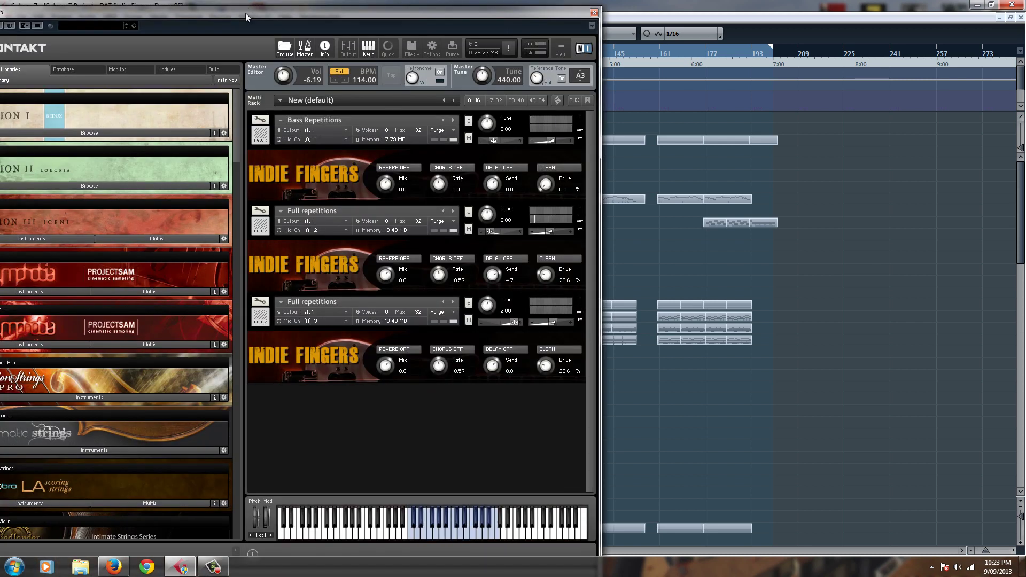
{"action": "left_click_drag", "start_coordinate": [284, 36], "coordinate": [585, 4]}
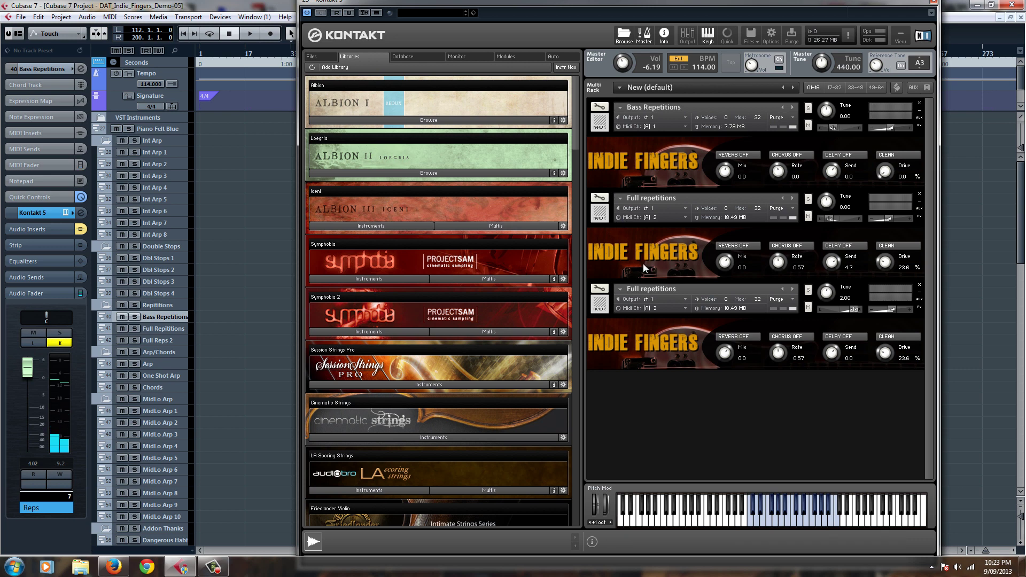
Step: Audition the Full Repititions track's patch and move the Kontakt window aside to uncover the arrangement
{"action": "left_click", "coordinate": [168, 331]}
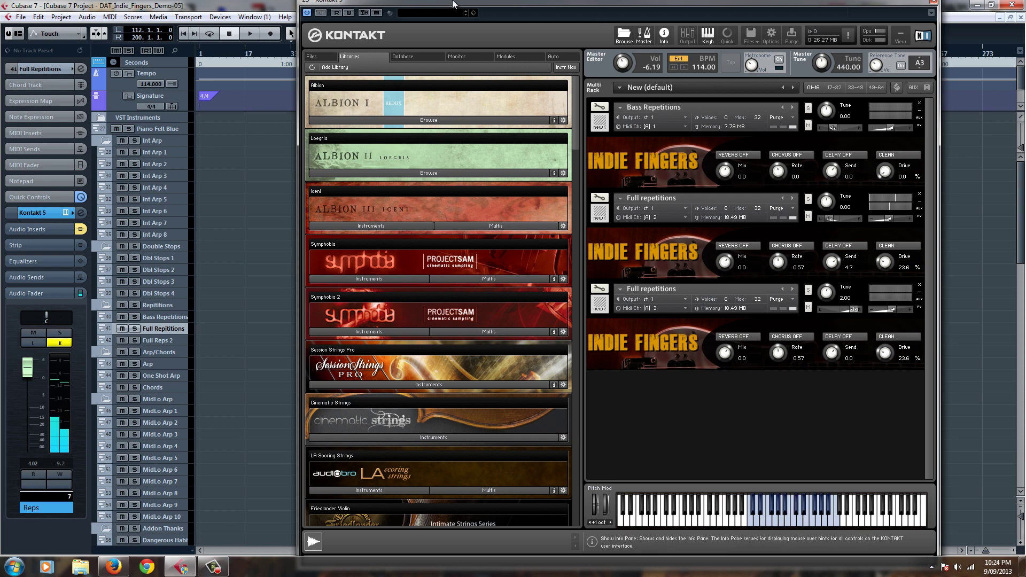
{"action": "left_click_drag", "start_coordinate": [453, 5], "coordinate": [904, 31]}
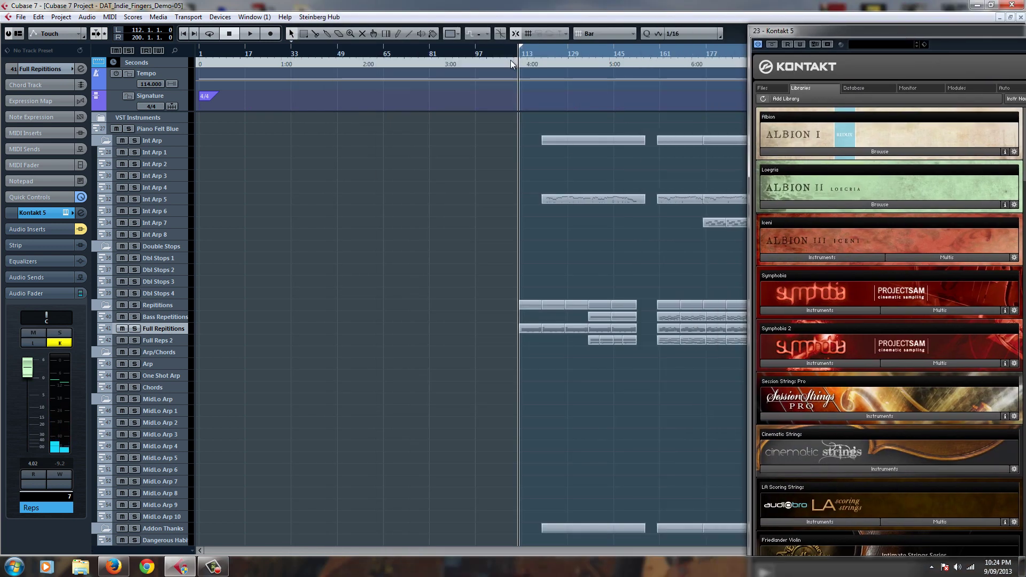
Step: Play the Full Repititions part briefly from bar 113
{"action": "key", "text": "space"}
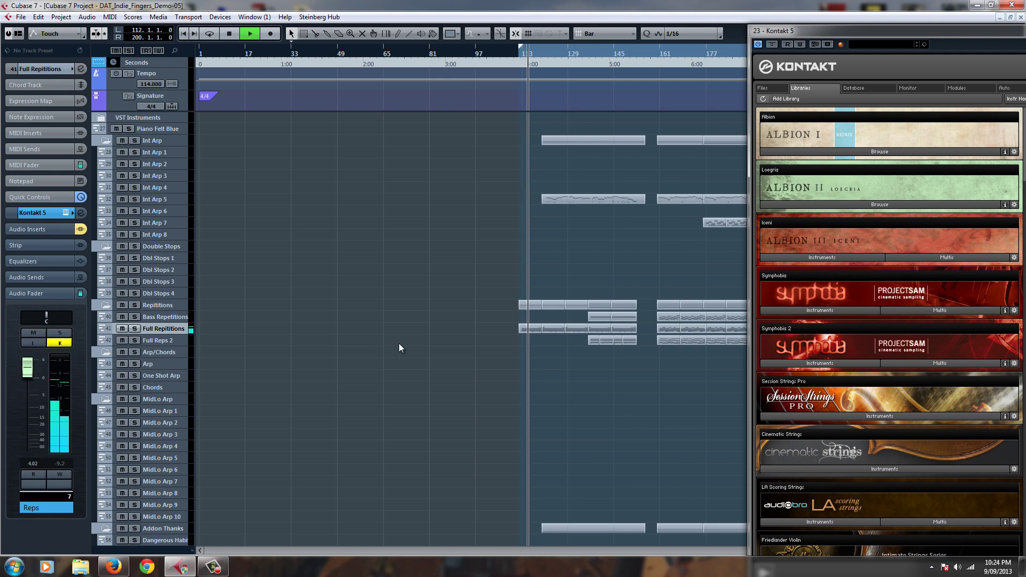
{"action": "key", "text": "space"}
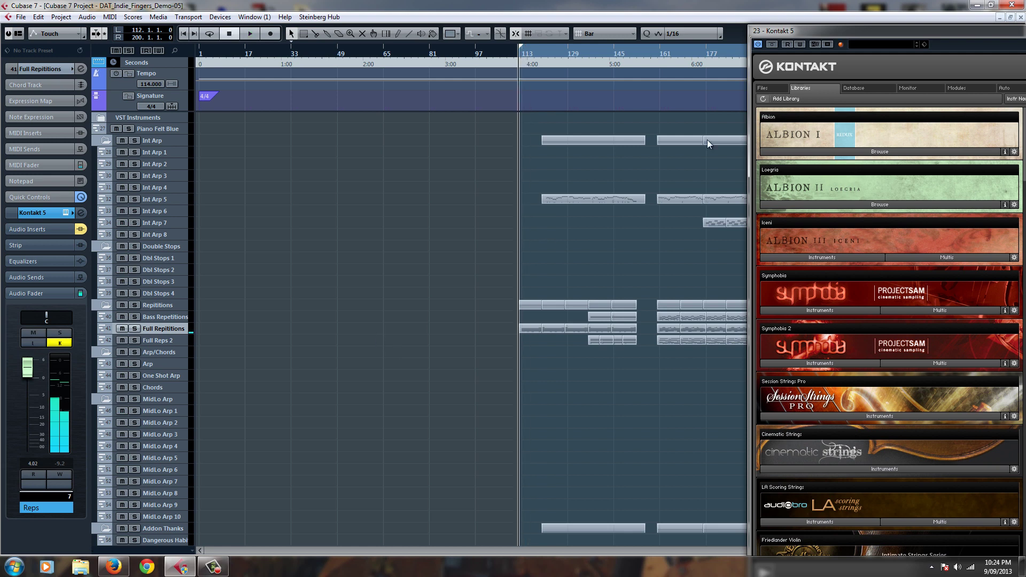
Step: Audition the Int Arp 5 track's patch through its Kontakt instrument and clear the Kontakt windows away from the arrangement
{"action": "left_click", "coordinate": [170, 190]}
{"action": "left_click", "coordinate": [176, 199]}
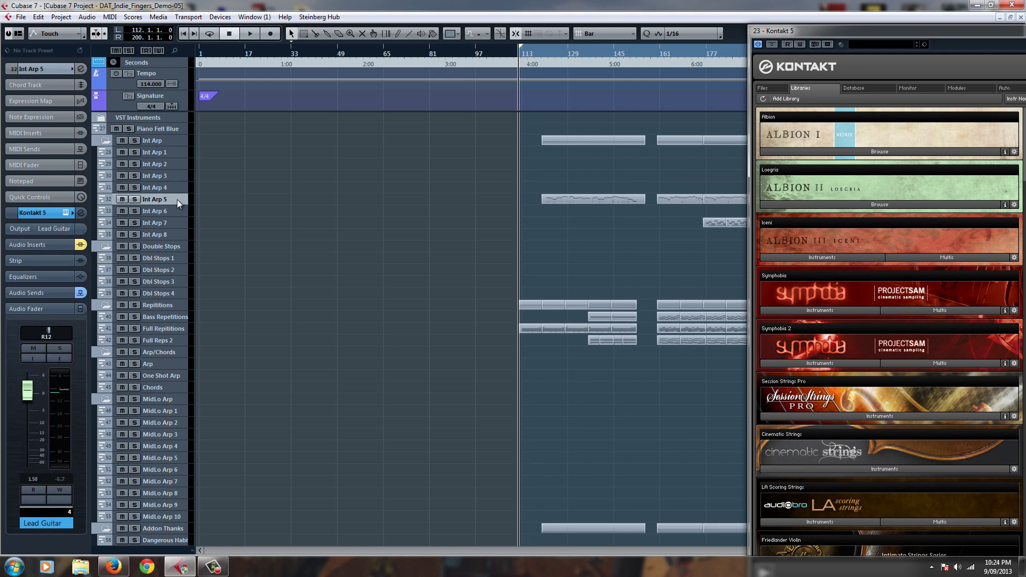
{"action": "left_click", "coordinate": [66, 213]}
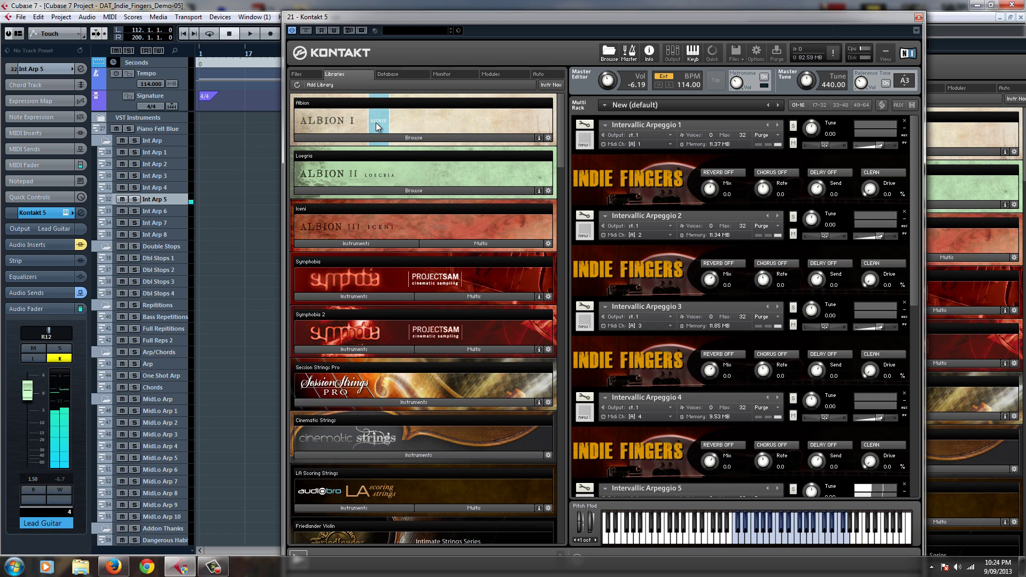
{"action": "left_click", "coordinate": [919, 17]}
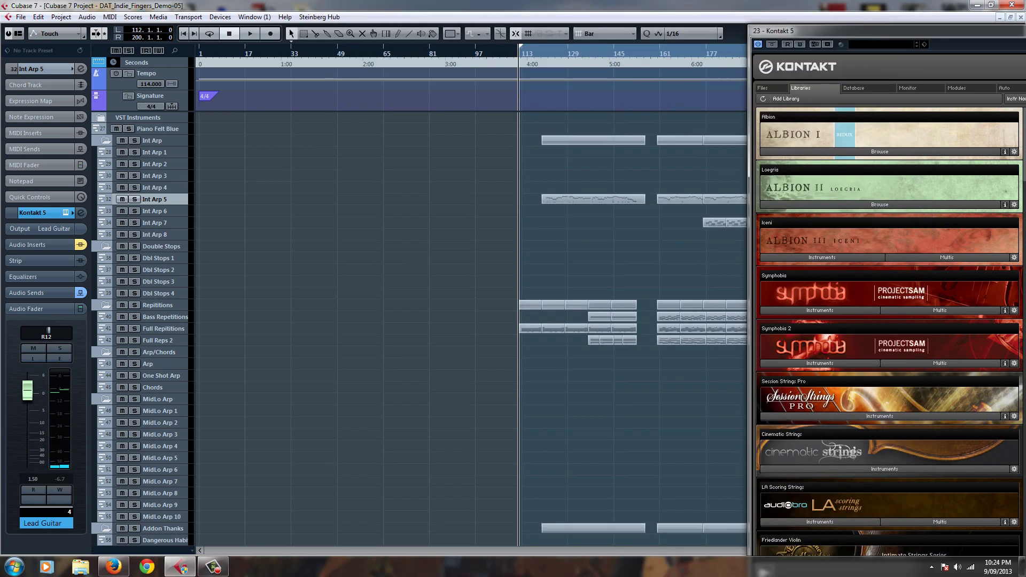
{"action": "left_click_drag", "start_coordinate": [802, 30], "coordinate": [528, 53]}
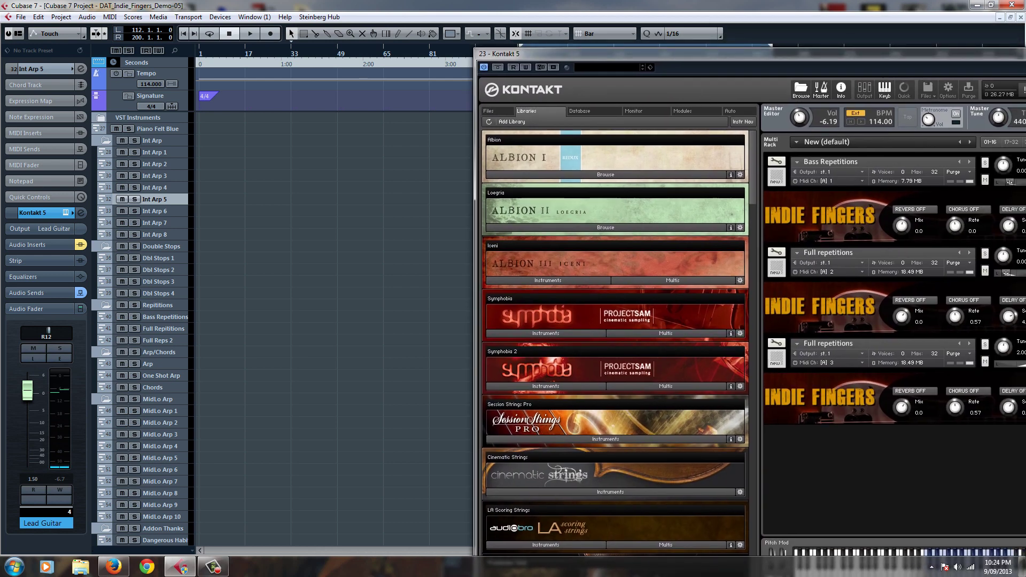
{"action": "left_click", "coordinate": [279, 298]}
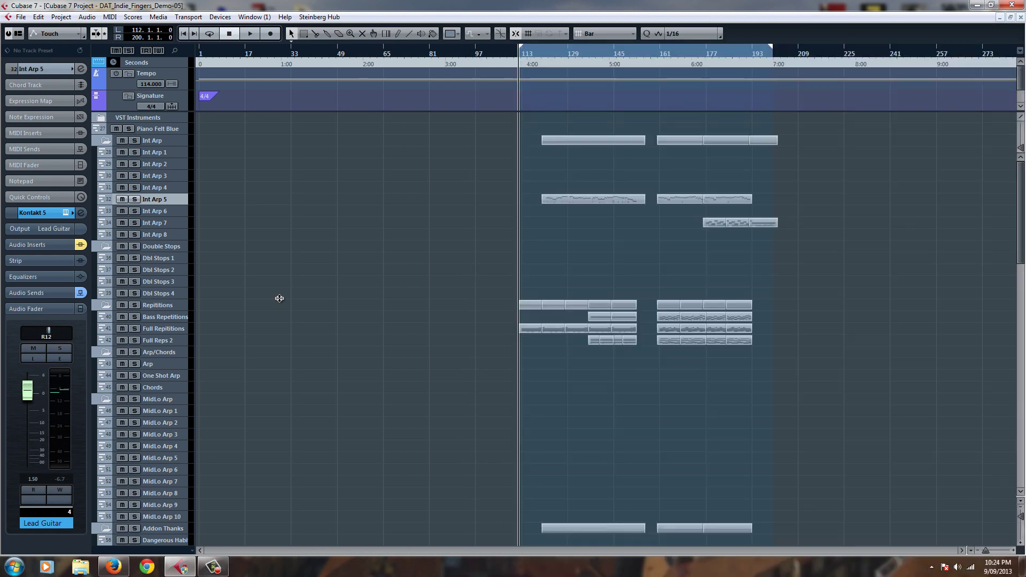
Step: Select the Full Reps 2 track, solo the Repititions folder and play the section where Full Reps 2 enters
{"action": "left_click", "coordinate": [165, 337]}
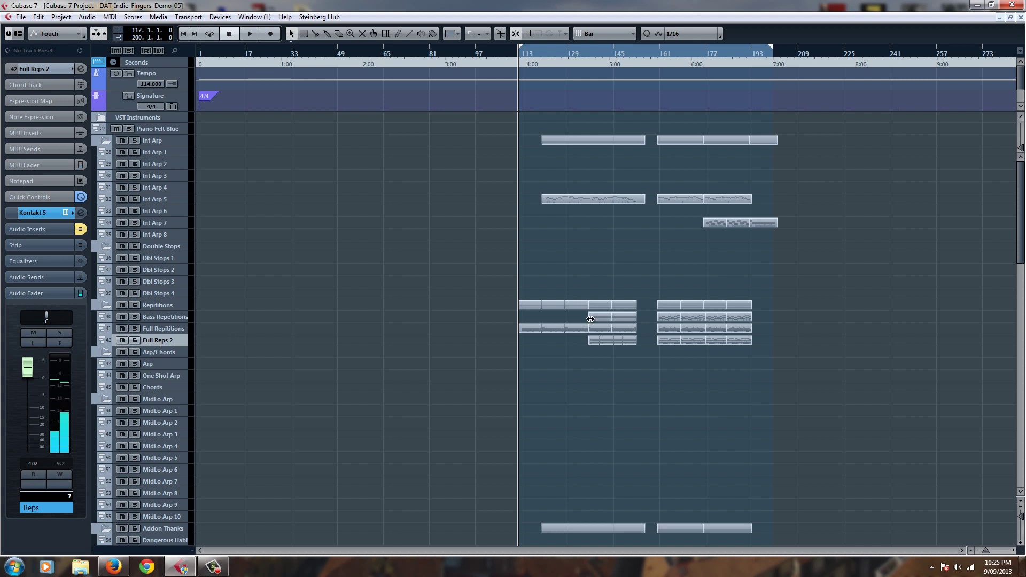
{"action": "left_click", "coordinate": [135, 305]}
{"action": "left_click", "coordinate": [591, 59]}
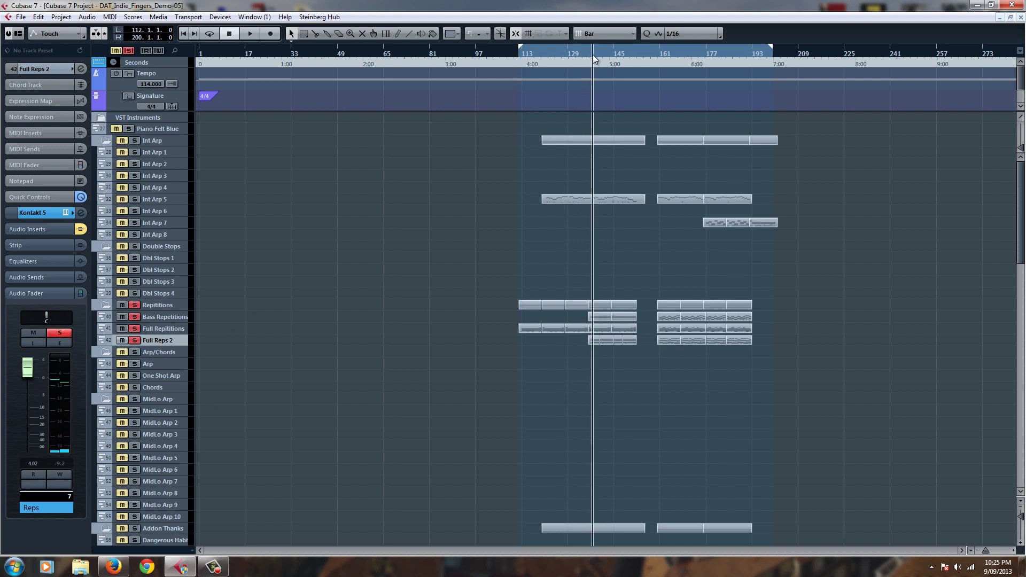
{"action": "left_click", "coordinate": [588, 55]}
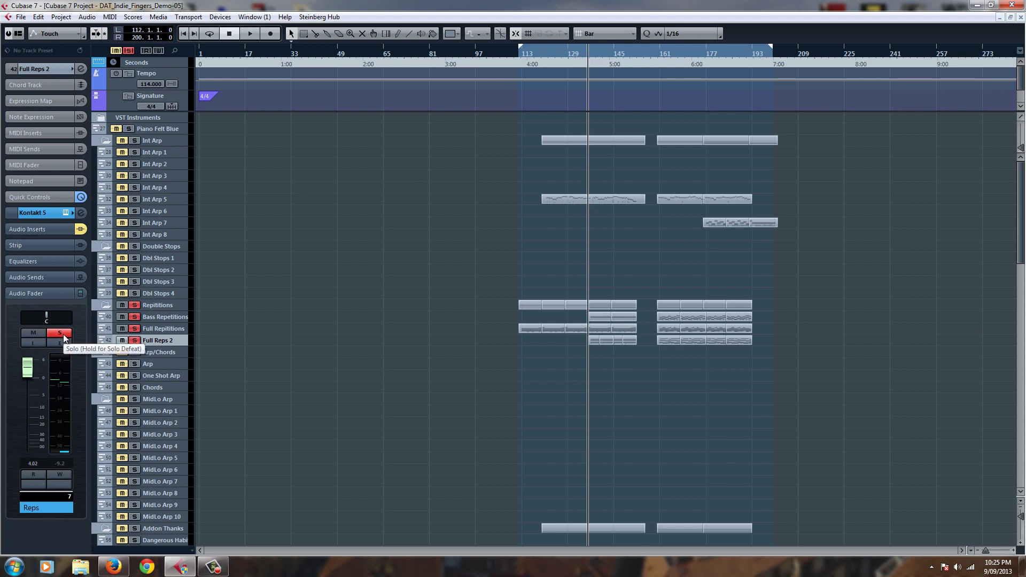
{"action": "key", "text": "space"}
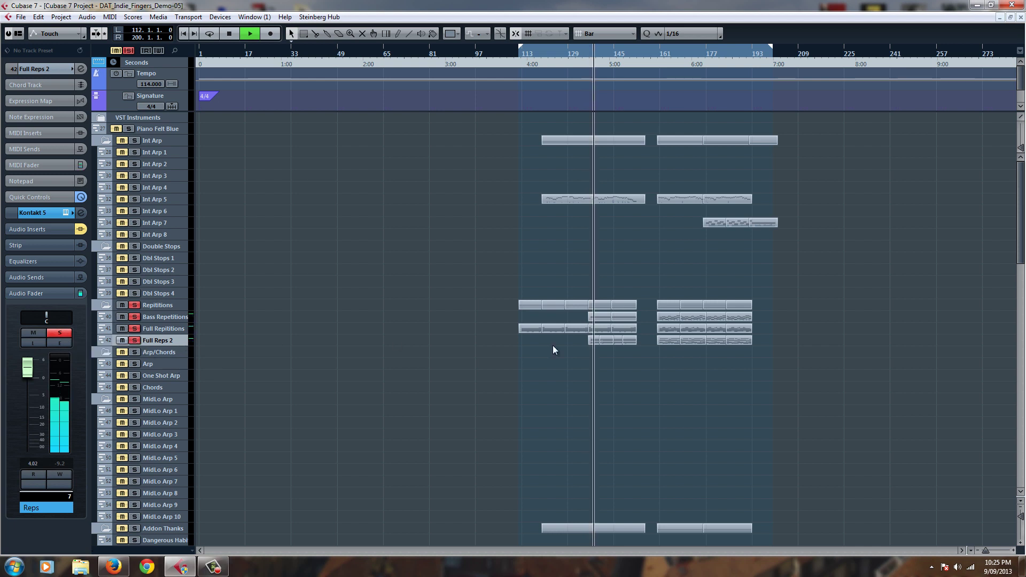
{"action": "key", "text": "space"}
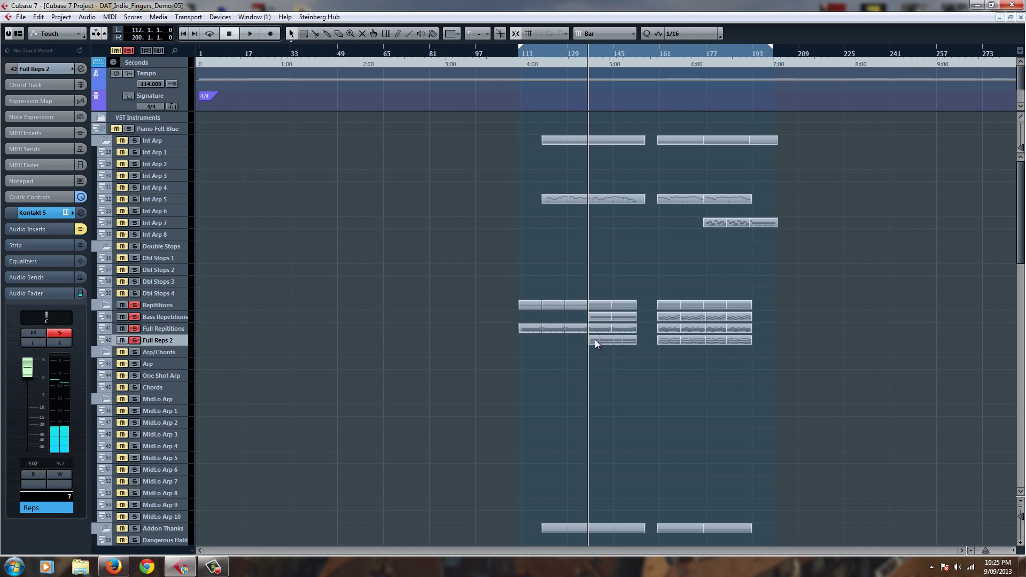
Step: Examine the first Full Reps 2 part's notes in the Key Editor, play them briefly and close the editor
{"action": "double_click", "coordinate": [595, 340]}
{"action": "scroll", "coordinate": [132, 398], "scroll_direction": "down", "scroll_amount": 5}
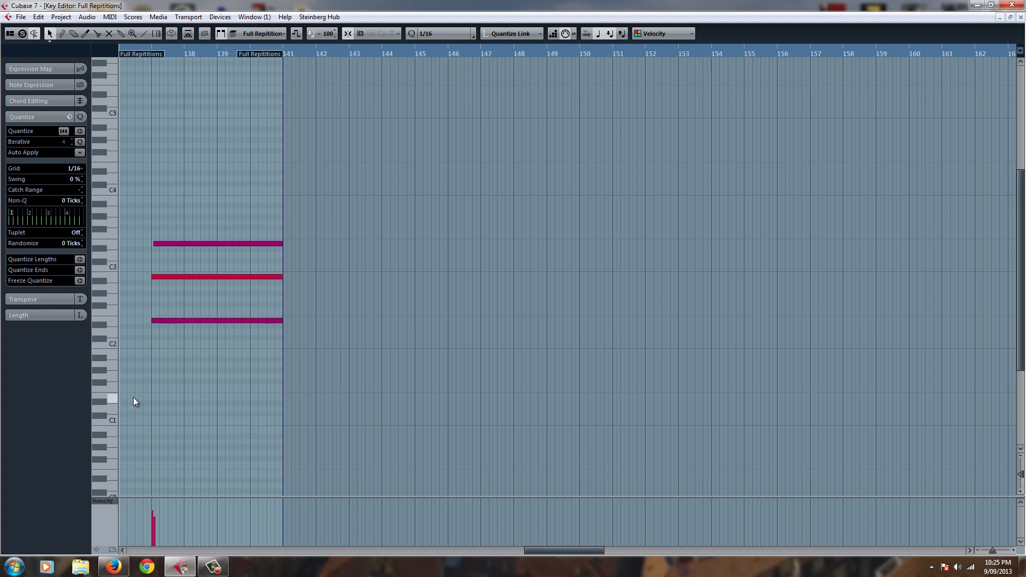
{"action": "scroll", "coordinate": [158, 377], "scroll_direction": "up", "scroll_amount": 5}
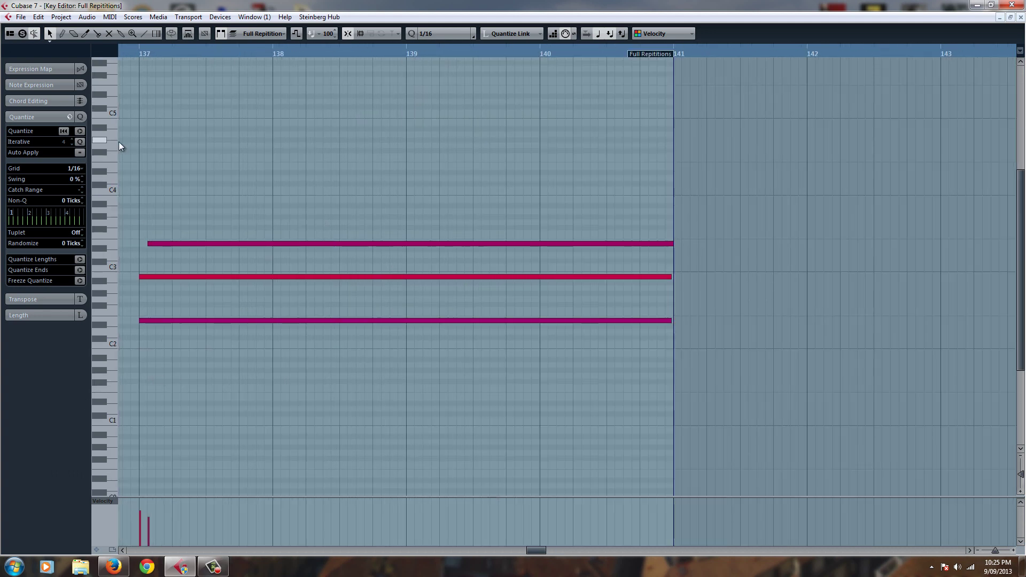
{"action": "left_click", "coordinate": [128, 54]}
{"action": "key", "text": "space"}
{"action": "key", "text": "space"}
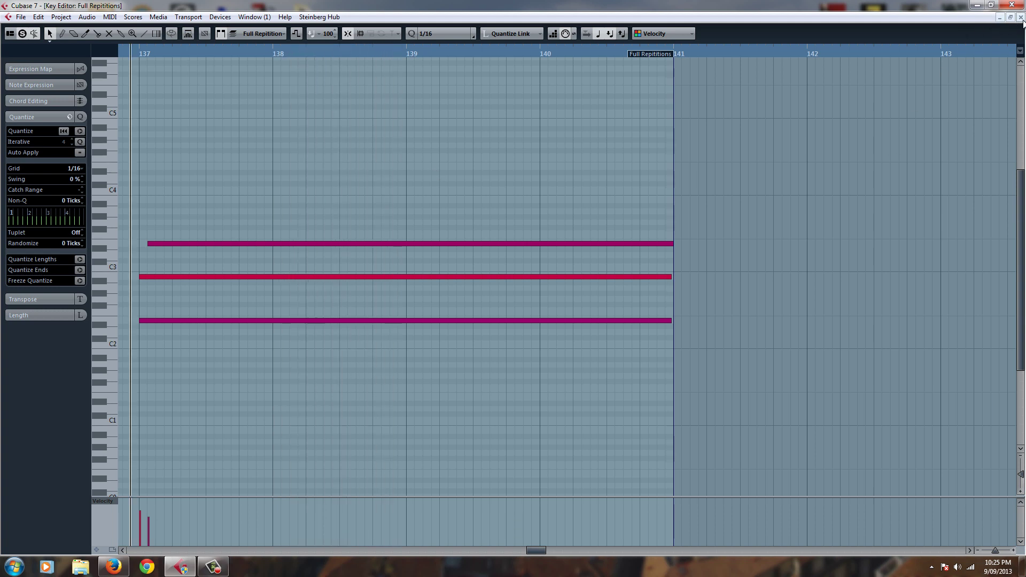
{"action": "left_click", "coordinate": [1021, 18]}
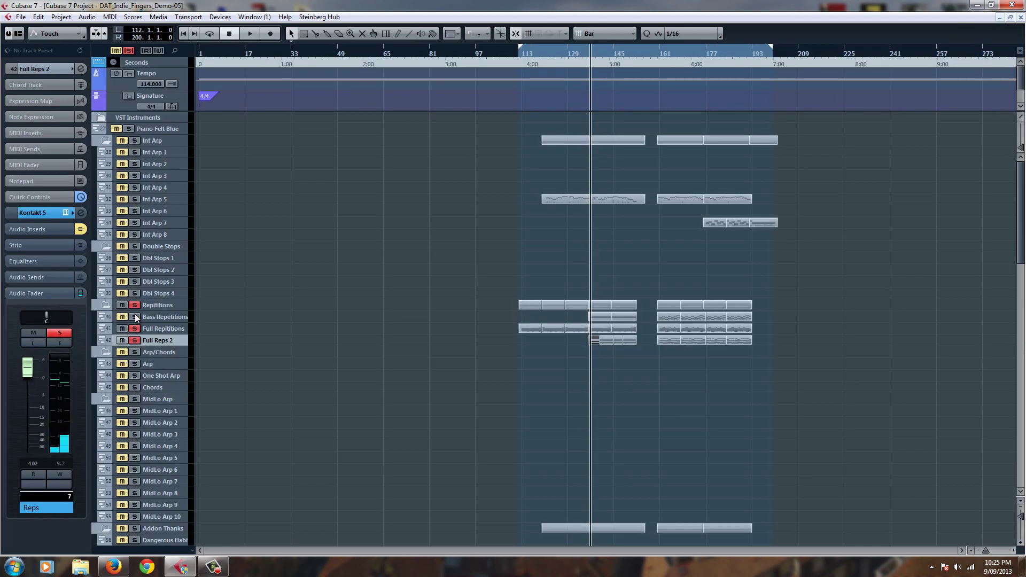
Step: Compare the repetition tracks' playback with and without Bass Repetitions soloed, then clear all solos
{"action": "key", "text": "space"}
{"action": "key", "text": "space"}
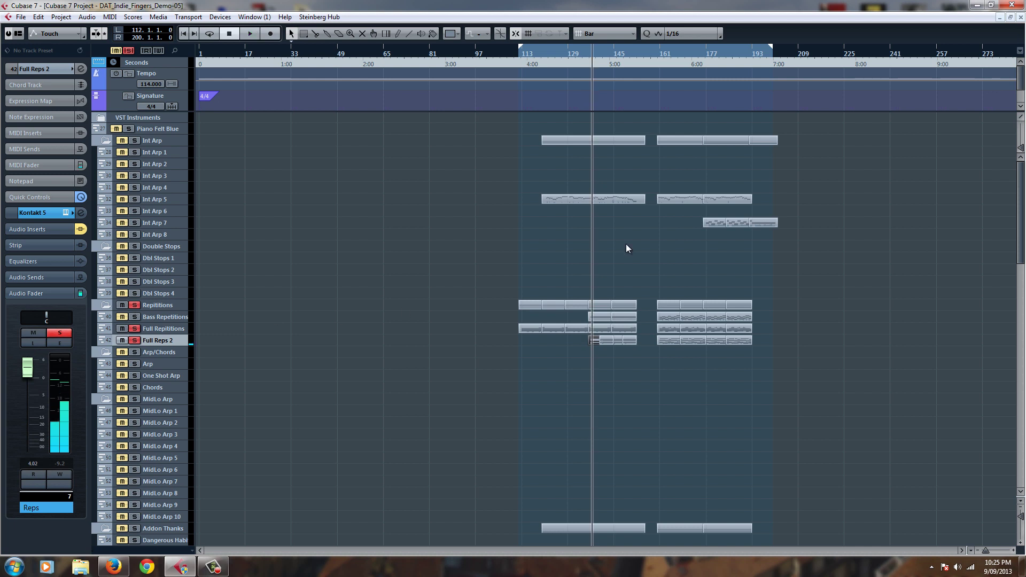
{"action": "left_click", "coordinate": [592, 50]}
{"action": "left_click", "coordinate": [588, 50]}
{"action": "key", "text": "space"}
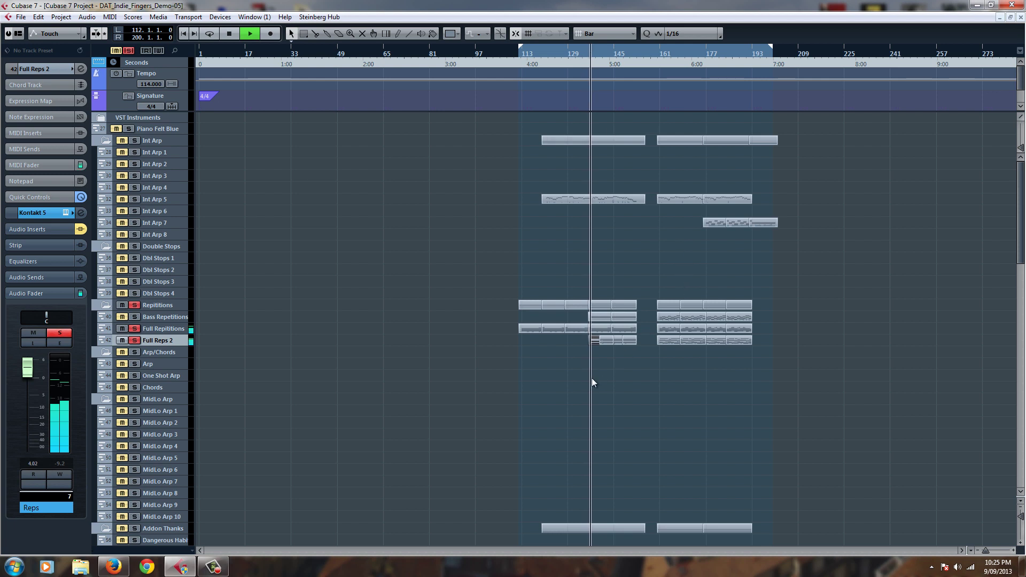
{"action": "left_click", "coordinate": [134, 316]}
{"action": "key", "text": "space"}
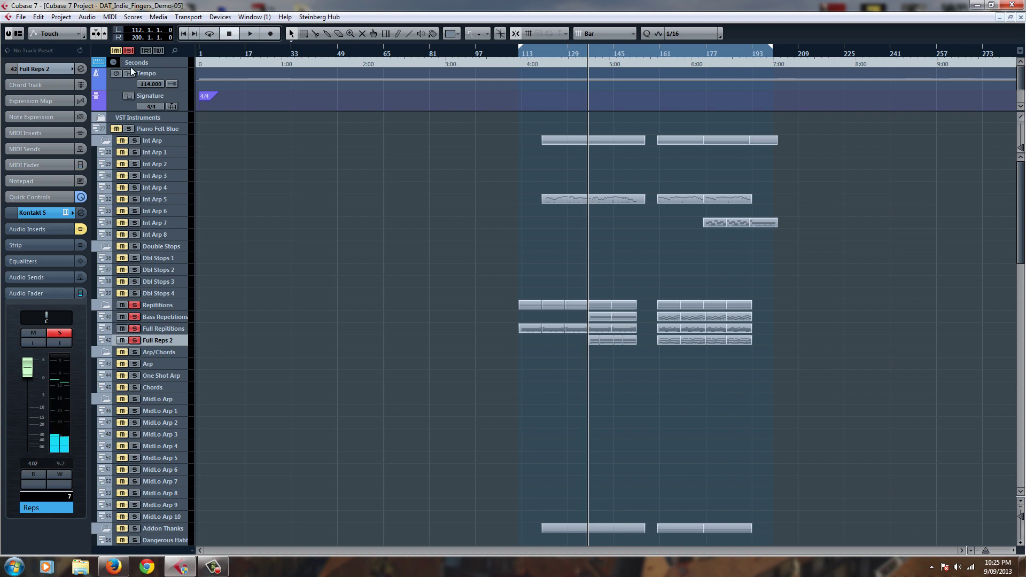
{"action": "left_click", "coordinate": [129, 50]}
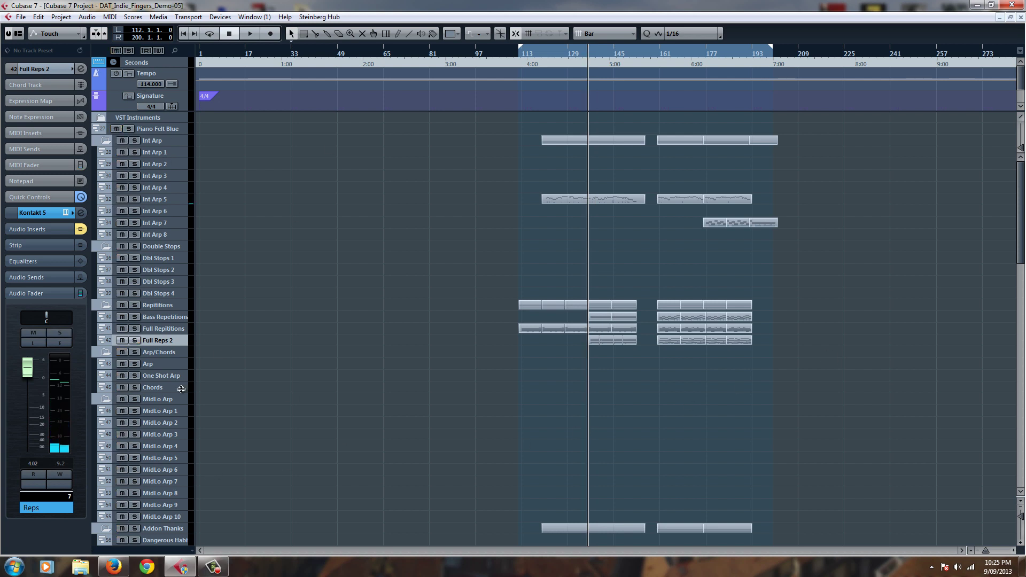
Step: Raise the Arp track's volume to about 0 dB and audition Arpeggio1 KS(Maj-Min-Dim) with Kontakt's on-screen keyboard shown
{"action": "left_click", "coordinate": [155, 367]}
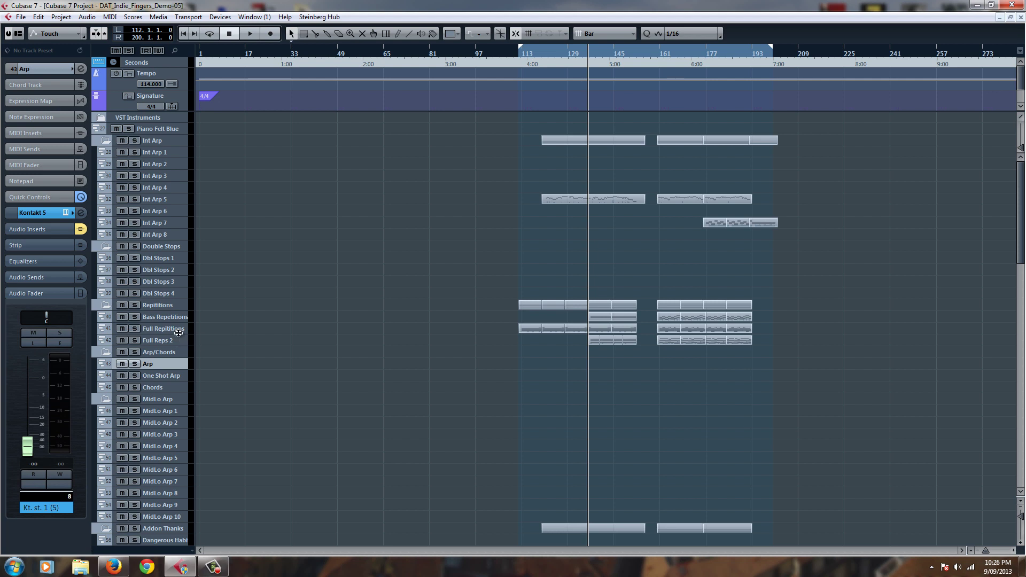
{"action": "left_click", "coordinate": [178, 330]}
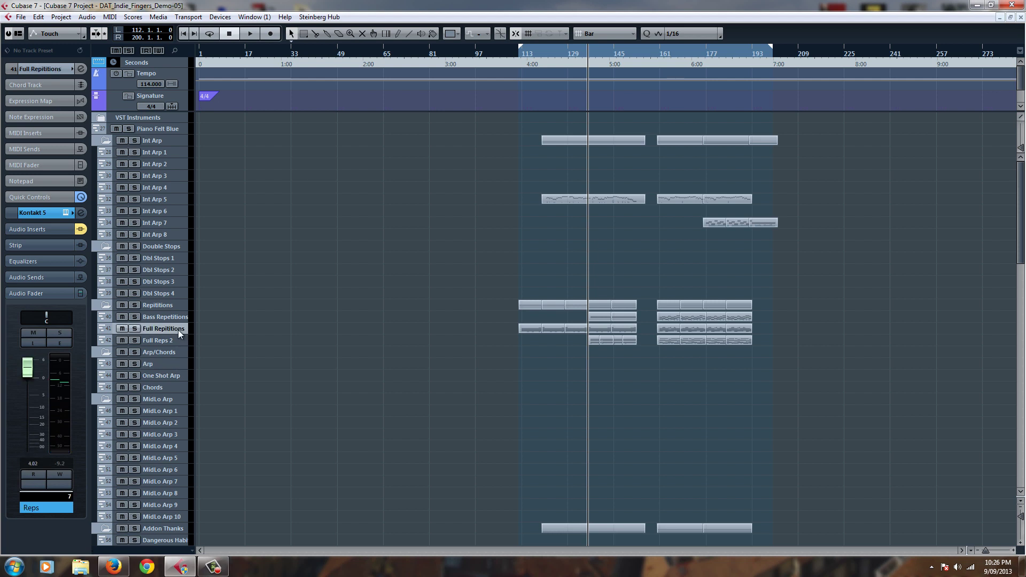
{"action": "left_click", "coordinate": [173, 369]}
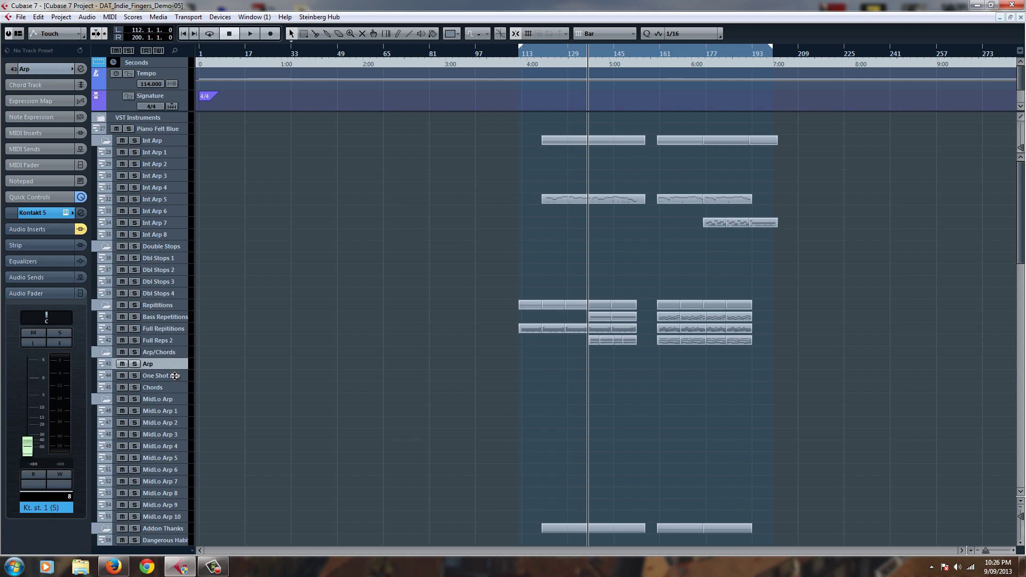
{"action": "left_click_drag", "start_coordinate": [36, 452], "coordinate": [43, 383]}
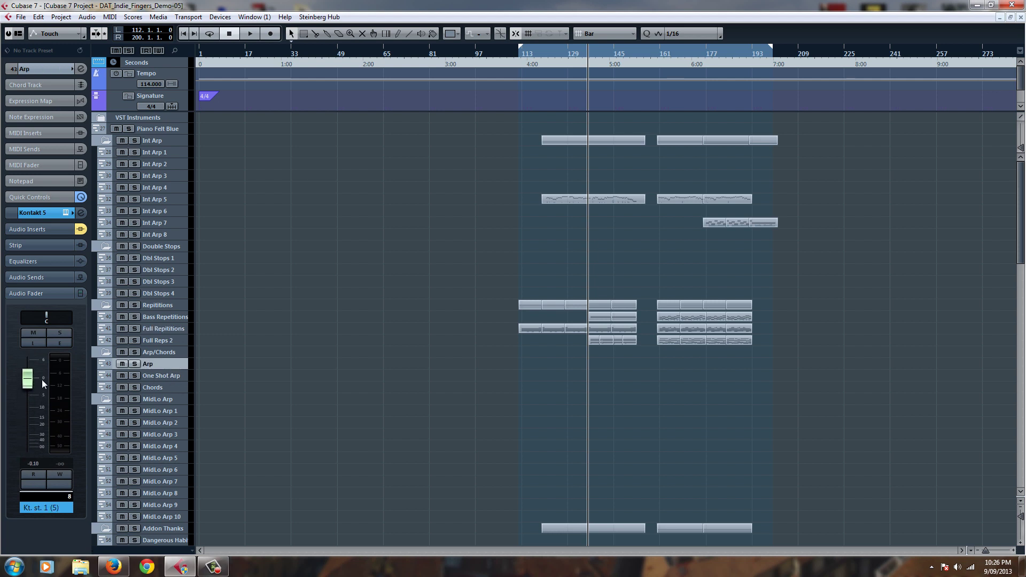
{"action": "left_click", "coordinate": [65, 214]}
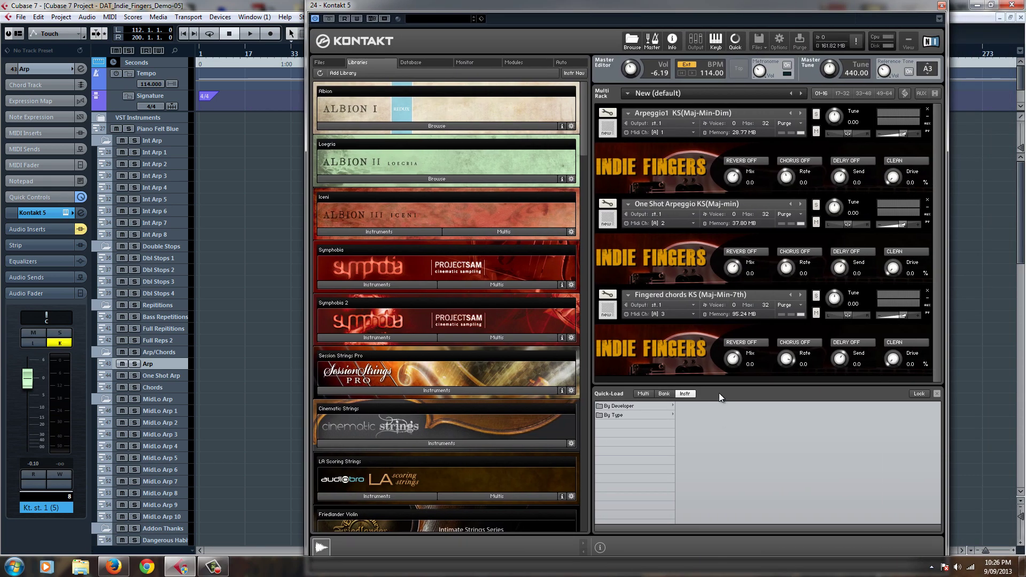
{"action": "left_click", "coordinate": [721, 380]}
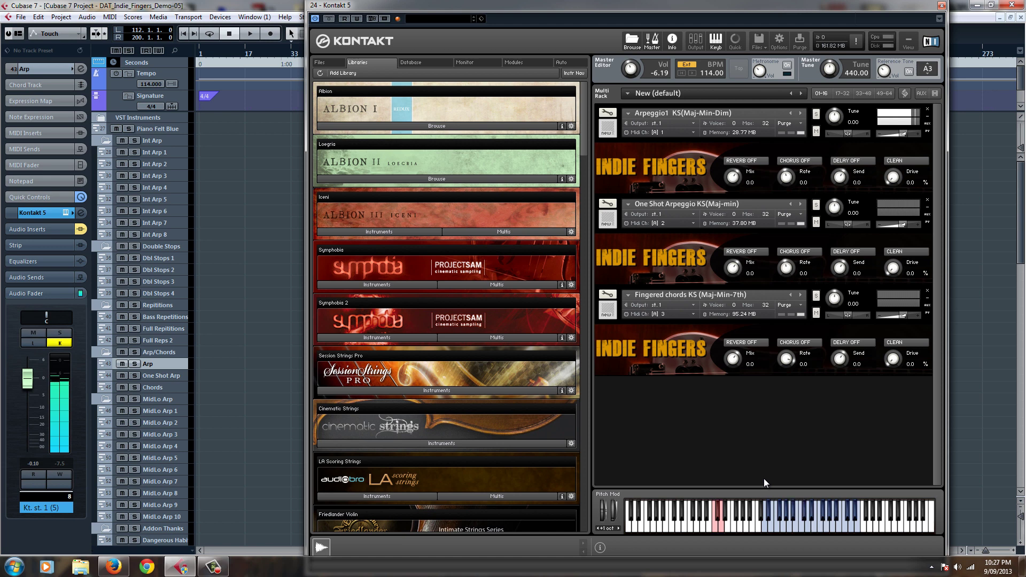
Step: Select the One Shot Arp track and audition the One Shot Arpeggio KS(Maj-min) patch in Kontakt
{"action": "left_click", "coordinate": [161, 376]}
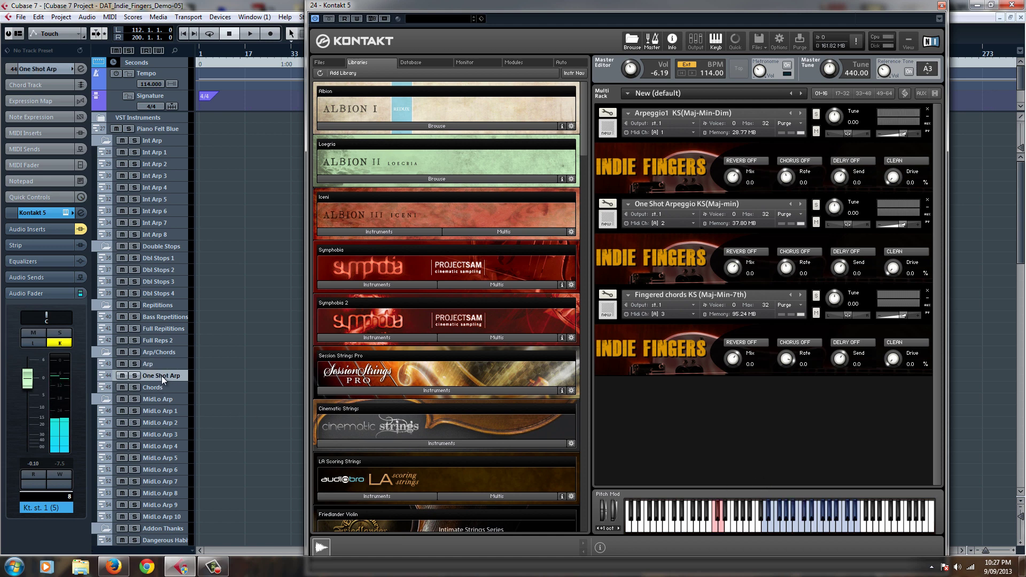
{"action": "left_click", "coordinate": [65, 213]}
{"action": "left_click", "coordinate": [65, 214]}
{"action": "left_click", "coordinate": [692, 195]}
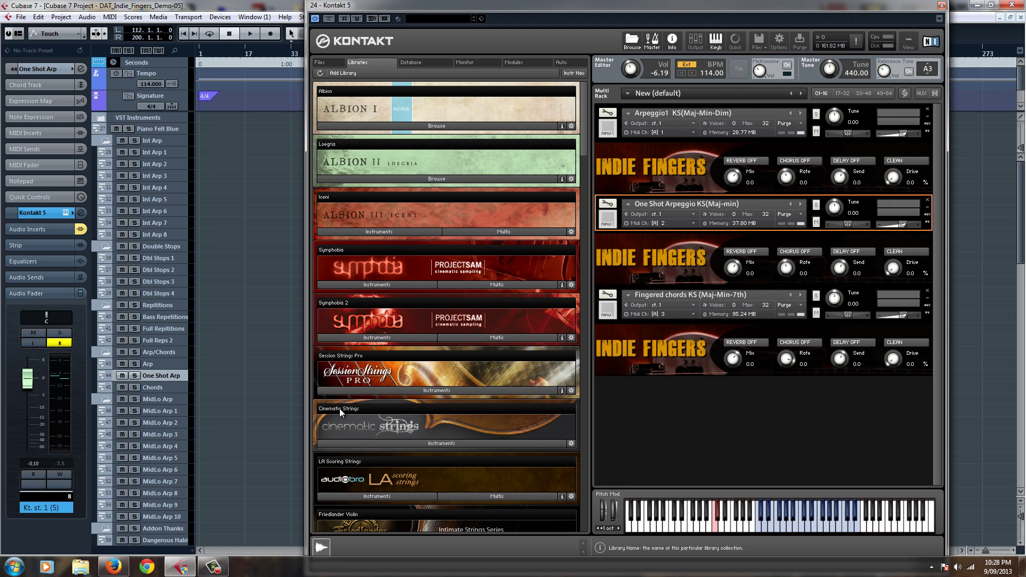
Step: Audition the Chords track's Fingered chords KS (Maj-Min-7th) patch and move the Kontakt window slightly lower
{"action": "left_click", "coordinate": [157, 389]}
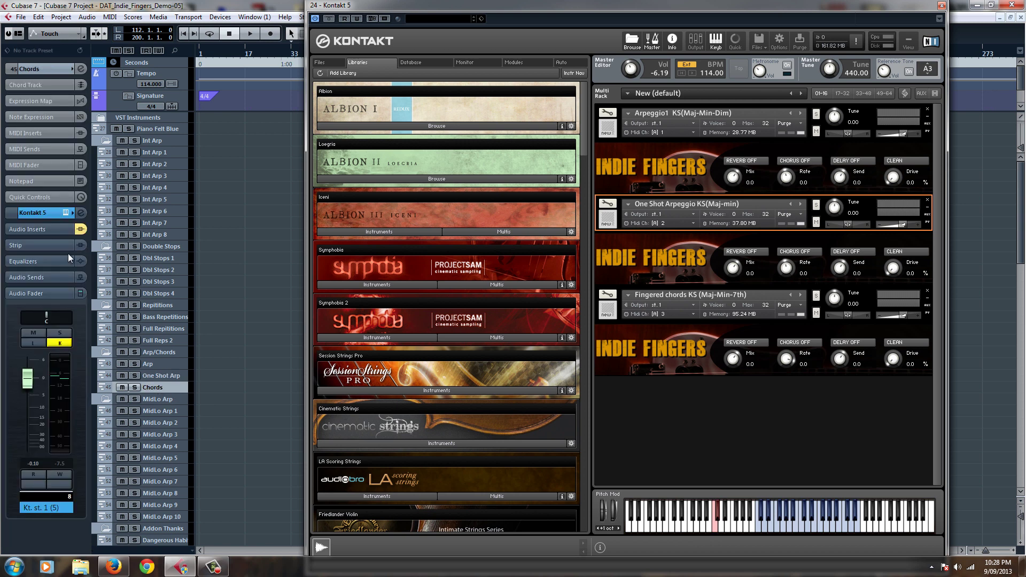
{"action": "left_click", "coordinate": [785, 287]}
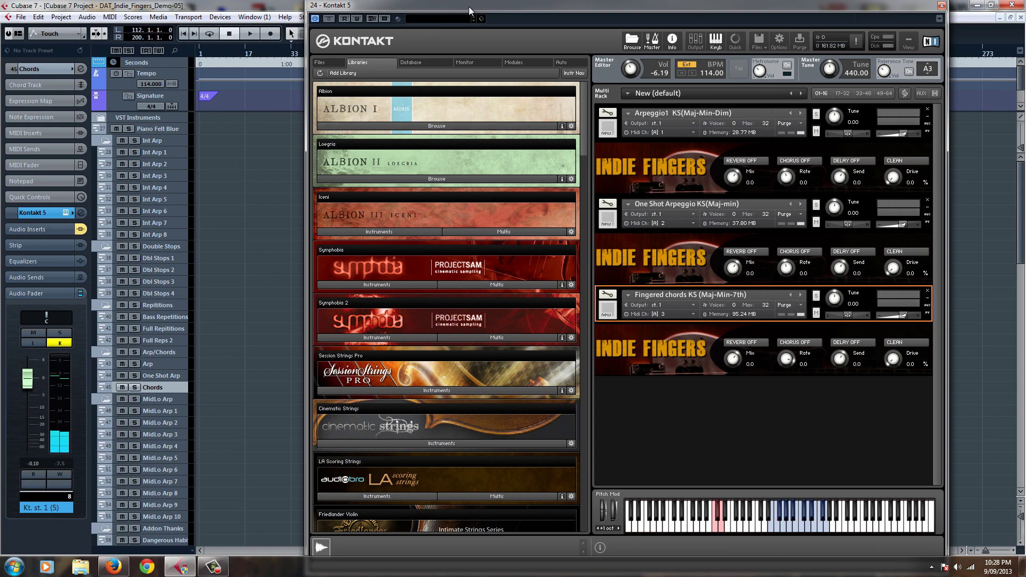
{"action": "left_click_drag", "start_coordinate": [448, 8], "coordinate": [447, 35]}
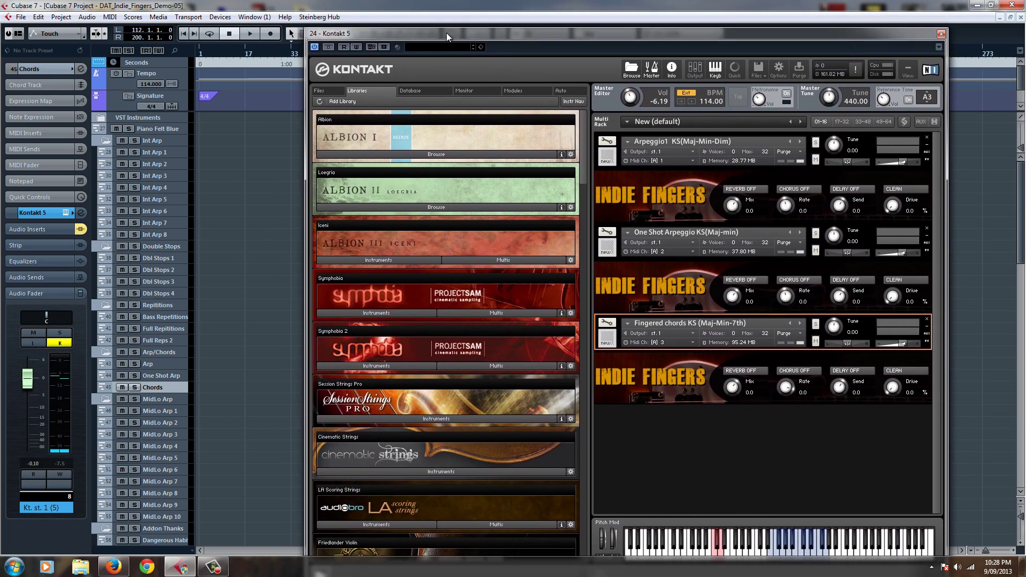
Step: Open the MidLo Arp 1 track's Kontakt instrument, close the Arp/Chords one and place the new window beside the track list
{"action": "left_click", "coordinate": [160, 411]}
{"action": "left_click", "coordinate": [63, 213]}
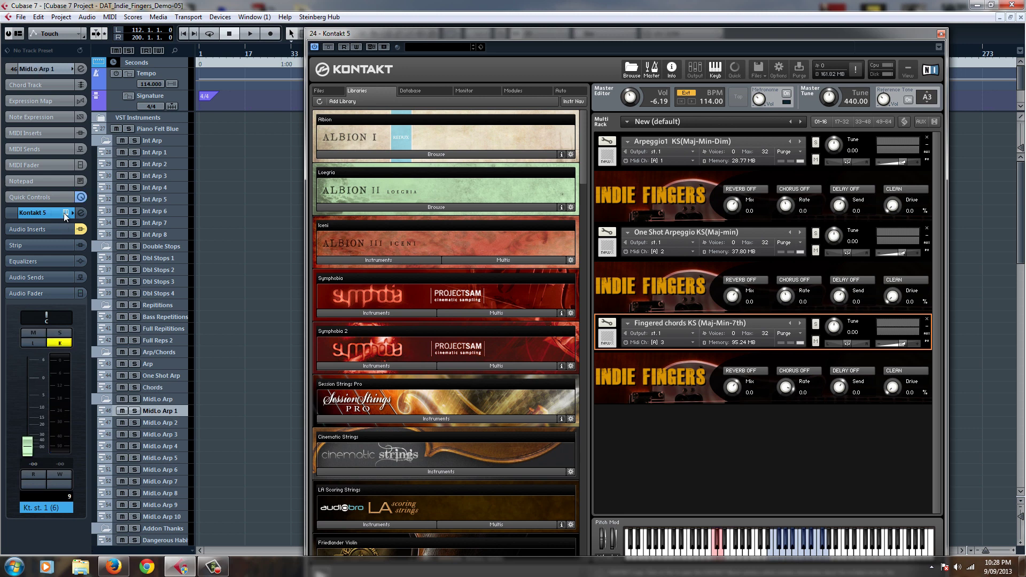
{"action": "left_click", "coordinate": [942, 33]}
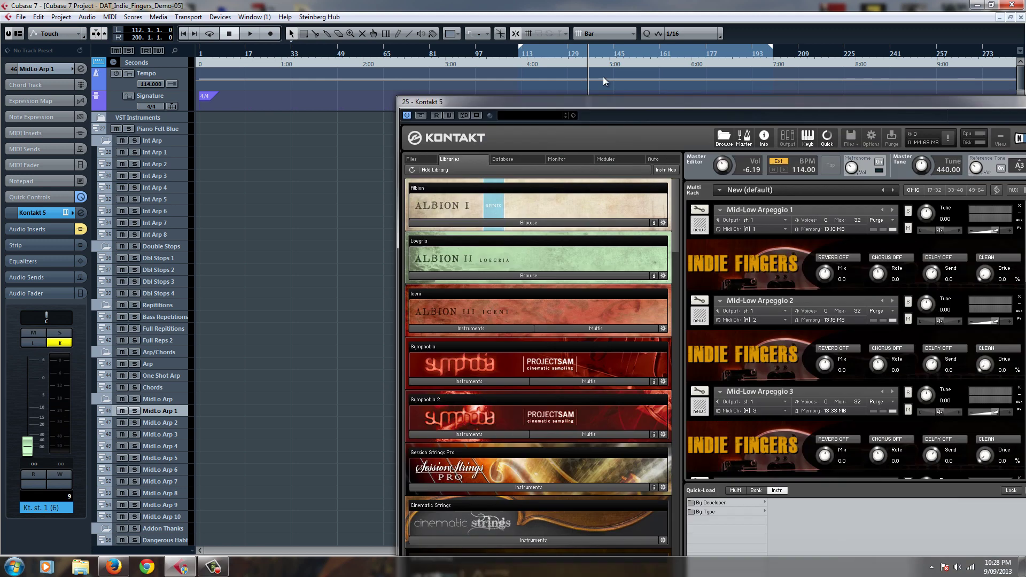
{"action": "left_click_drag", "start_coordinate": [690, 104], "coordinate": [537, 23]}
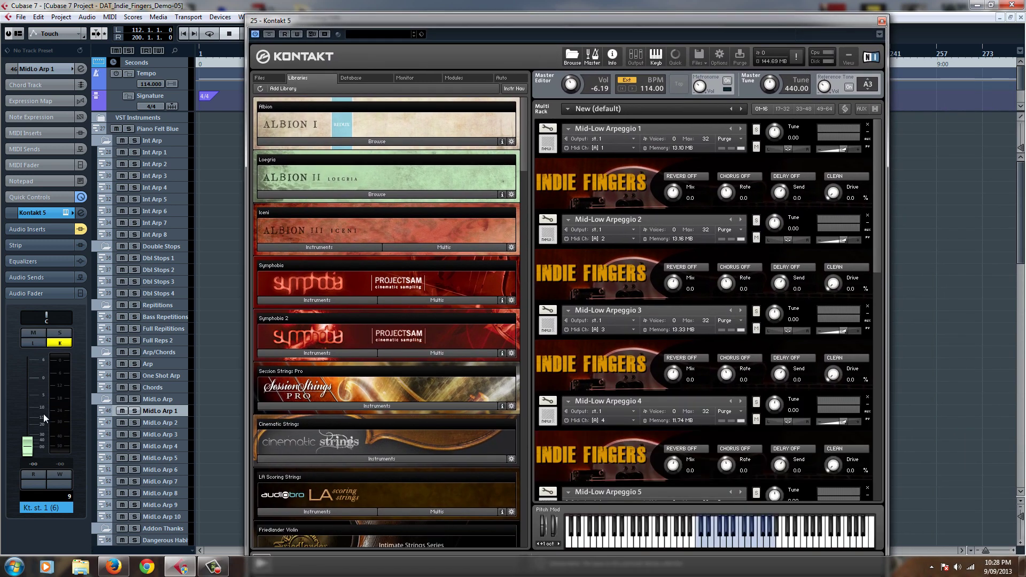
Step: Raise the MidLo Arp 1 track's volume to about 0.3 dB, view its Mid-Low Arpeggio patches and move the Kontakt window further from the track list
{"action": "left_click_drag", "start_coordinate": [28, 446], "coordinate": [31, 376]}
{"action": "scroll", "coordinate": [880, 296], "scroll_direction": "down", "scroll_amount": 2}
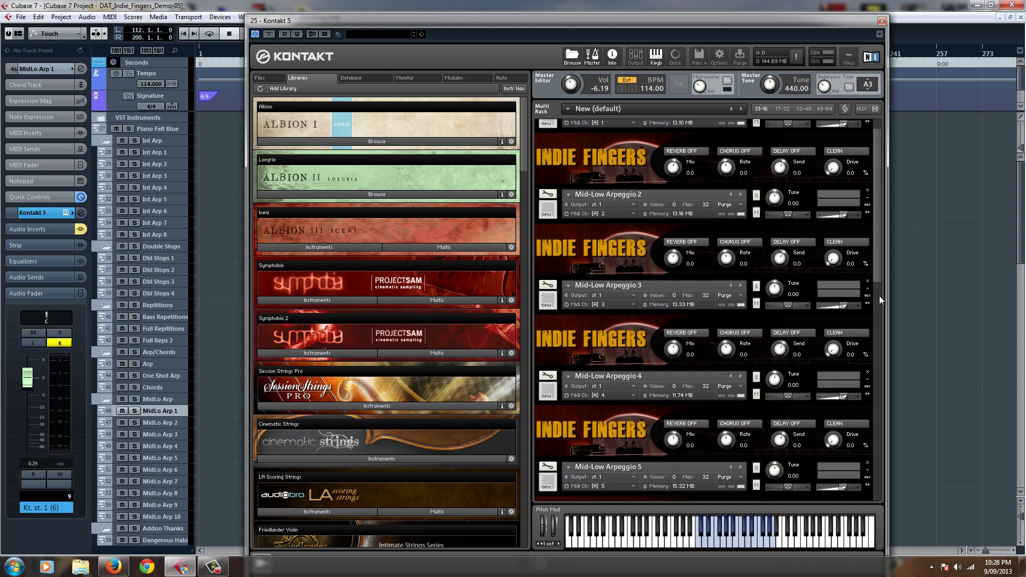
{"action": "scroll", "coordinate": [881, 188], "scroll_direction": "up", "scroll_amount": 2}
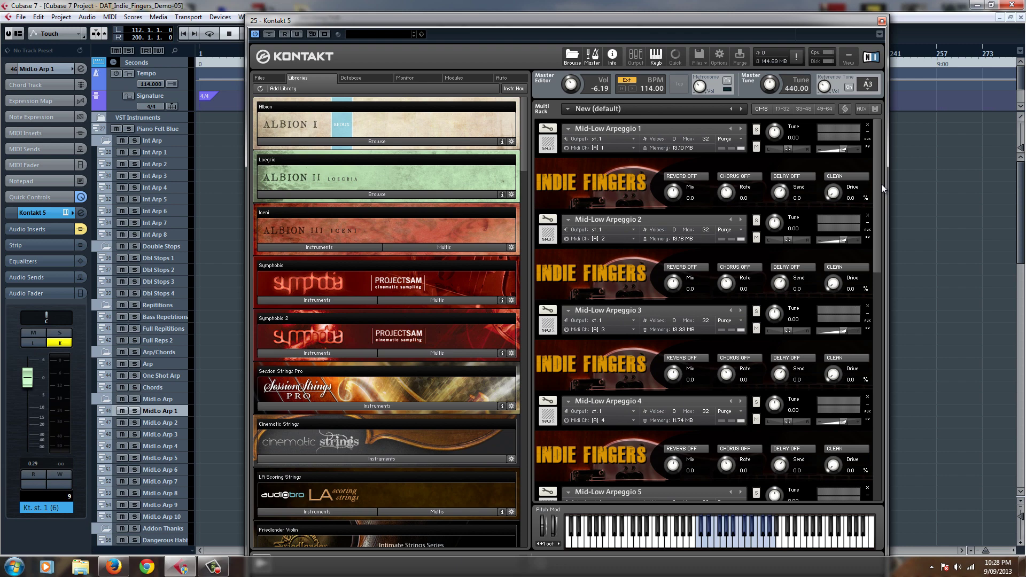
{"action": "left_click_drag", "start_coordinate": [278, 21], "coordinate": [640, 41]}
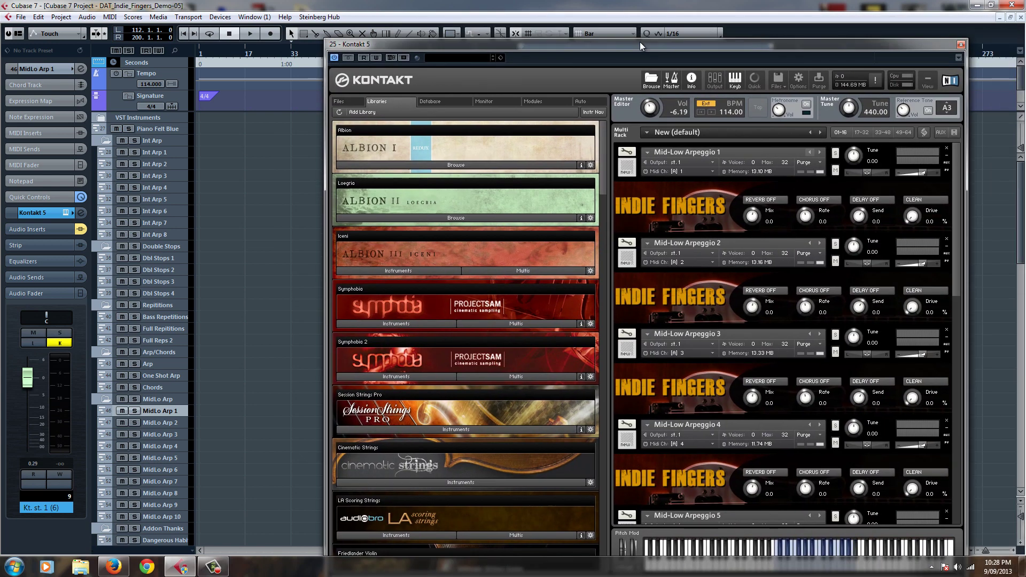
Step: Audition the Chords track, first alone and in combination with the Full Repititions track
{"action": "left_click", "coordinate": [161, 387]}
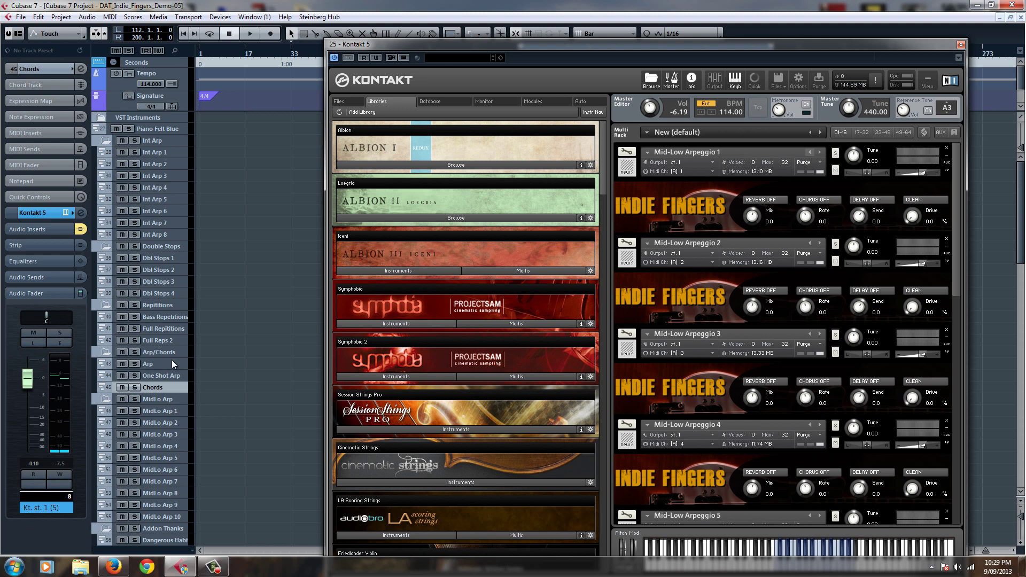
{"action": "left_click", "coordinate": [166, 331]}
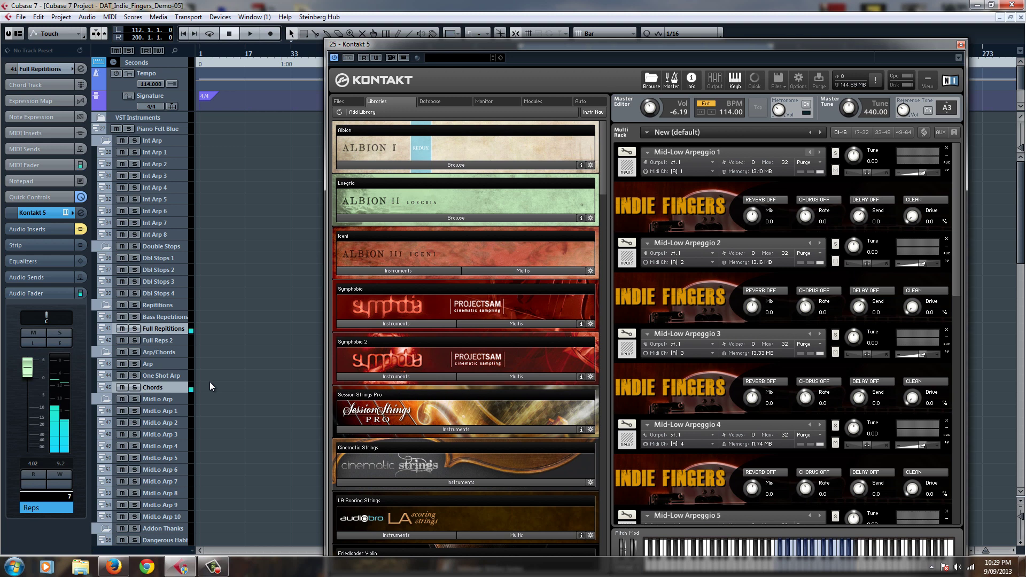
Step: Return to the MidLo Arp 1 track, shift the Kontakt window up to show its keyboard and audition Mid-Low Arpeggio 1
{"action": "left_click", "coordinate": [178, 410]}
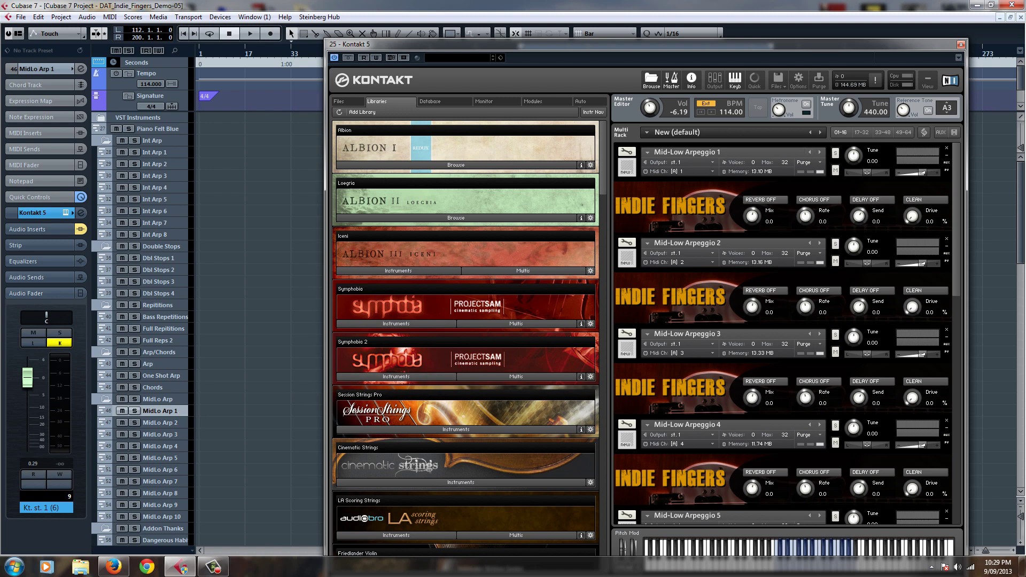
{"action": "left_click_drag", "start_coordinate": [565, 43], "coordinate": [528, 11]}
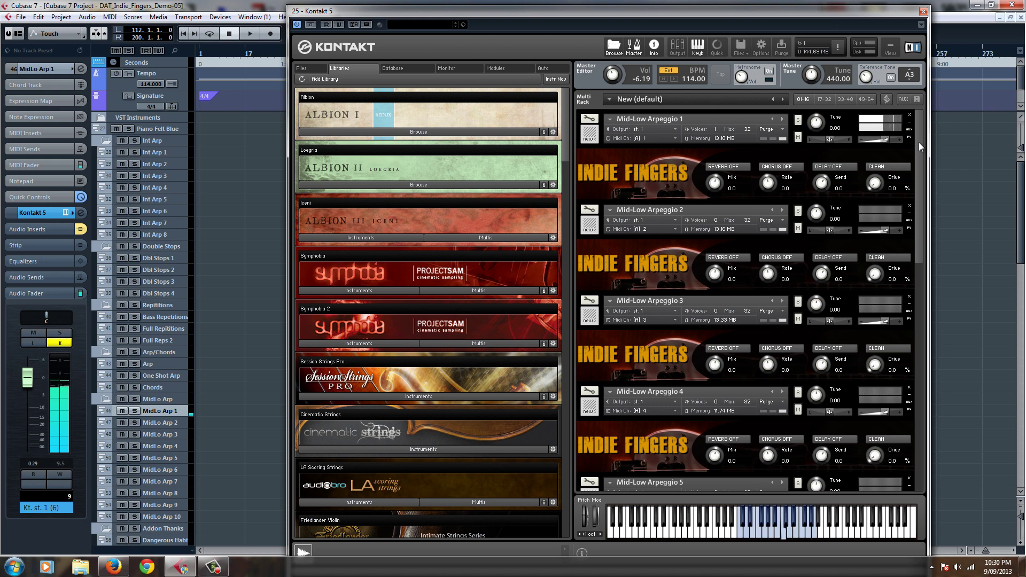
{"action": "left_click", "coordinate": [750, 114]}
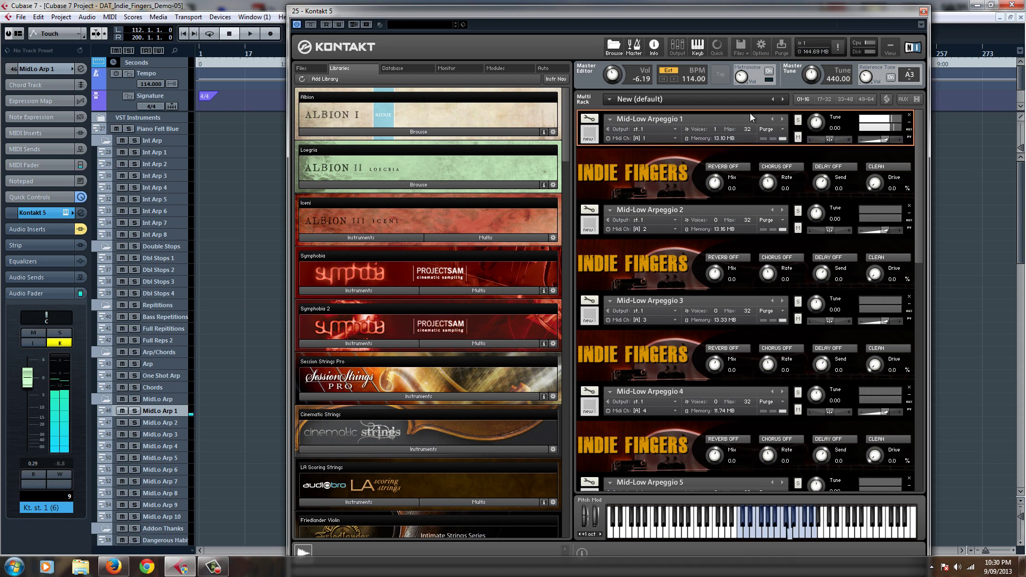
Step: Audition Mid-Low Arpeggio 2 and 3 from their MidLo Arp tracks, selecting each matching patch in Kontakt's rack
{"action": "left_click", "coordinate": [161, 423]}
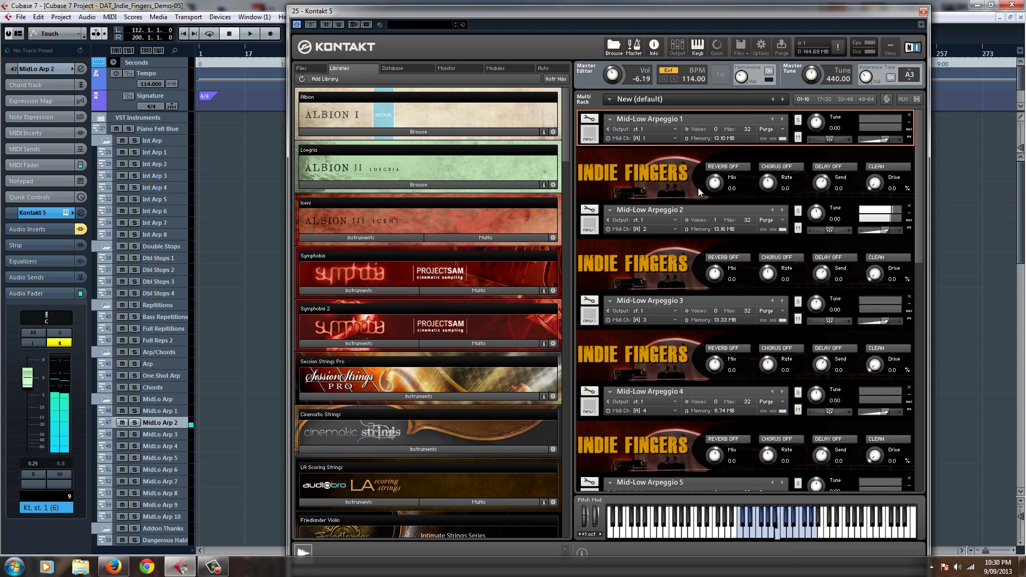
{"action": "left_click", "coordinate": [701, 205]}
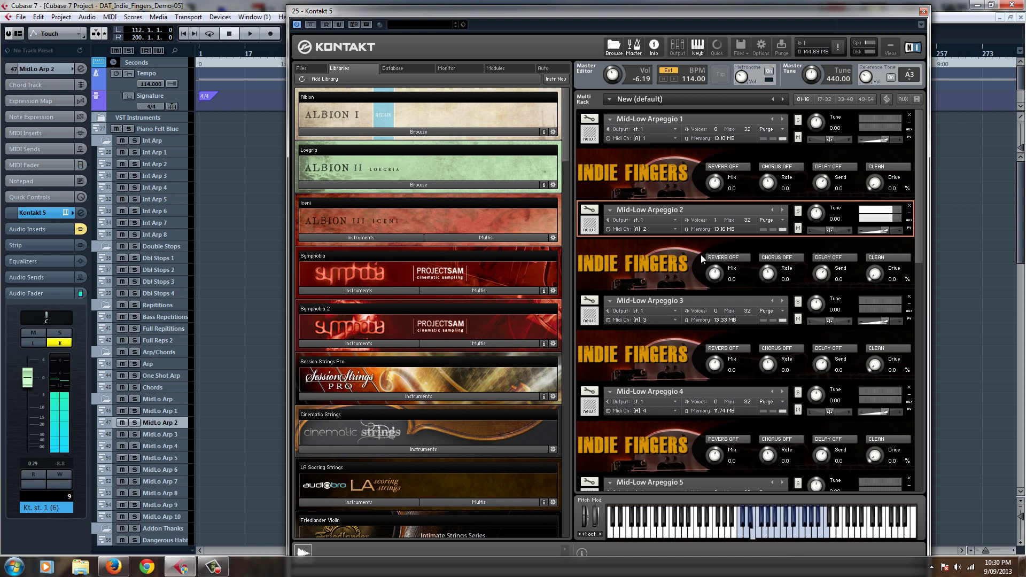
{"action": "left_click", "coordinate": [153, 433]}
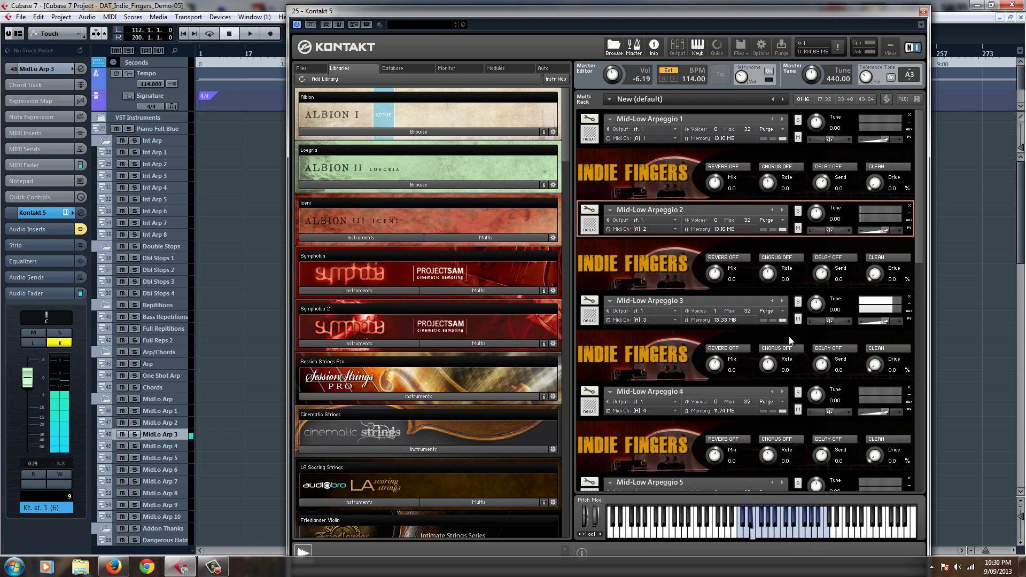
{"action": "left_click", "coordinate": [722, 293]}
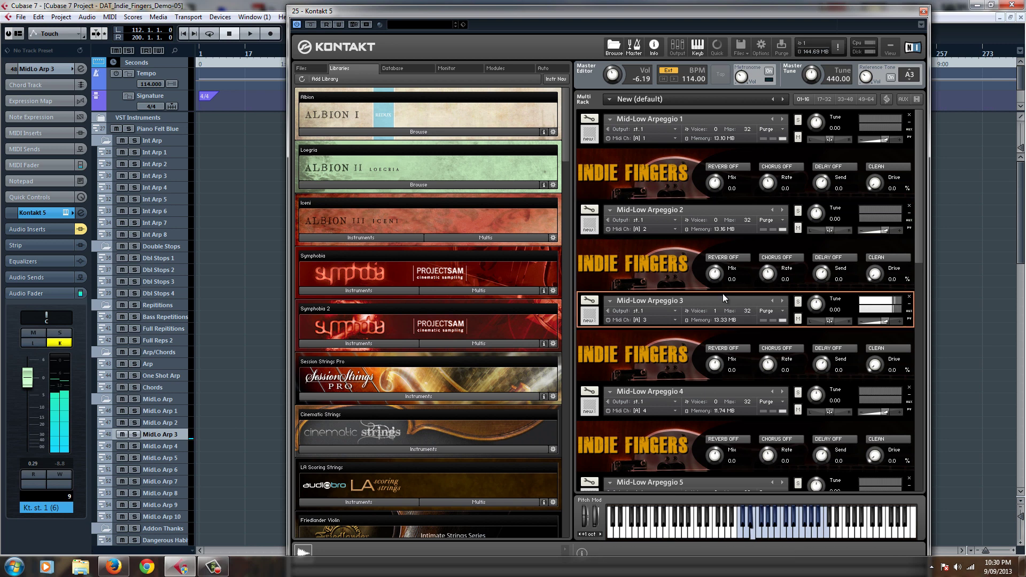
Step: Audition Mid-Low Arpeggio 4, 5 and 6 from their MidLo Arp tracks, keeping the matching patches in view in Kontakt
{"action": "left_click", "coordinate": [159, 448]}
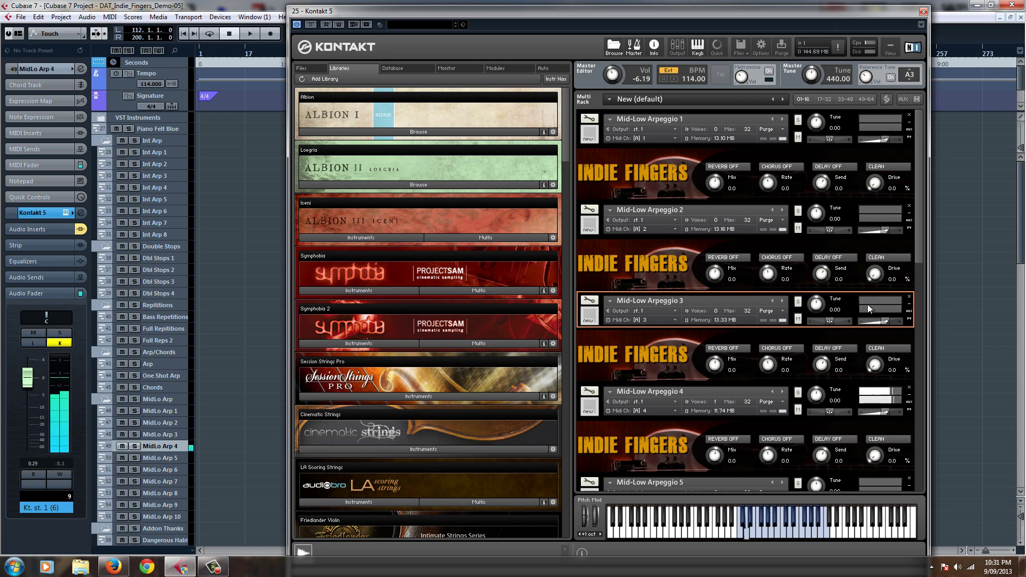
{"action": "scroll", "coordinate": [922, 262], "scroll_direction": "down", "scroll_amount": 1}
{"action": "left_click_drag", "start_coordinate": [921, 262], "coordinate": [922, 315]}
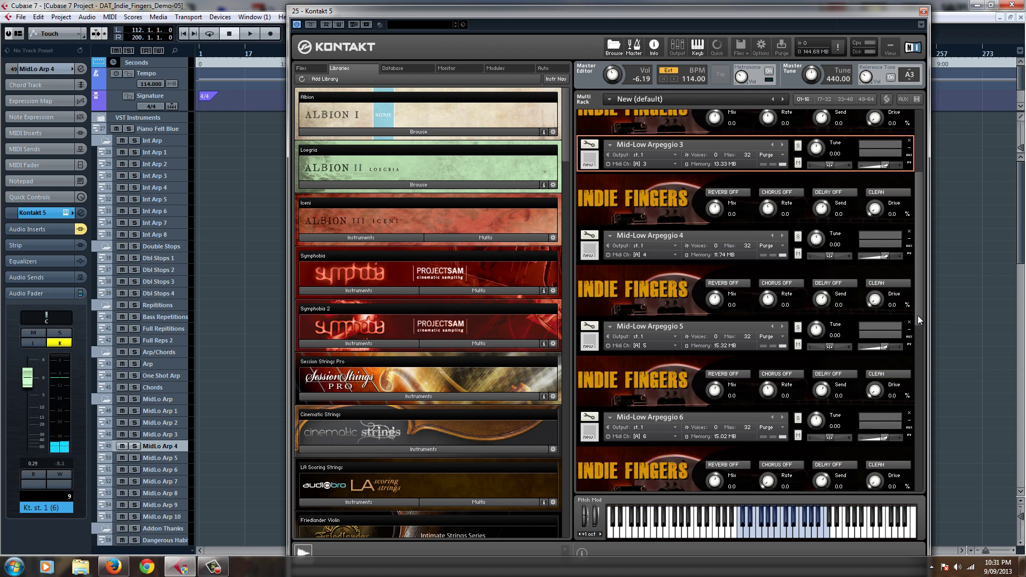
{"action": "left_click", "coordinate": [171, 460]}
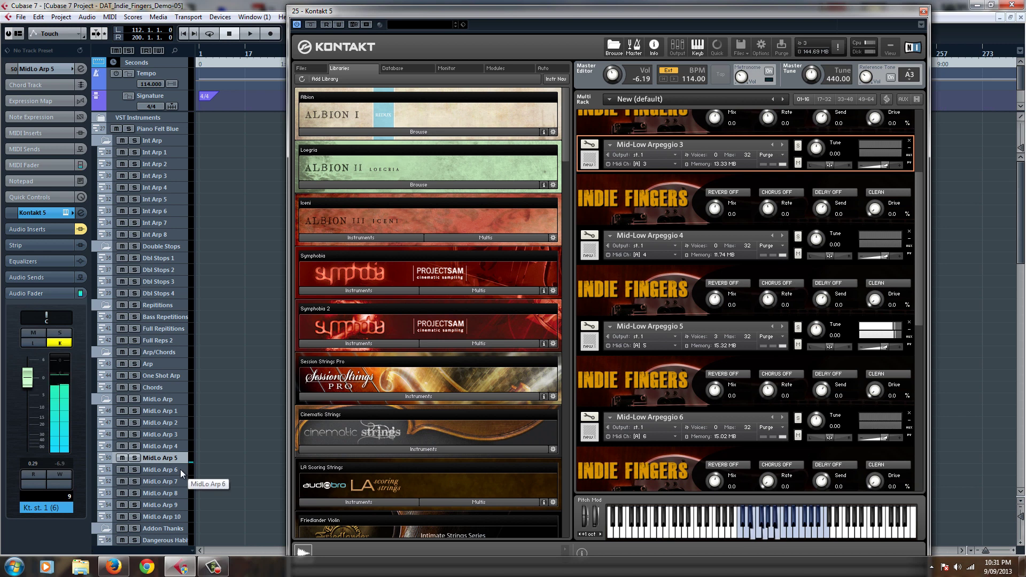
{"action": "left_click", "coordinate": [181, 470]}
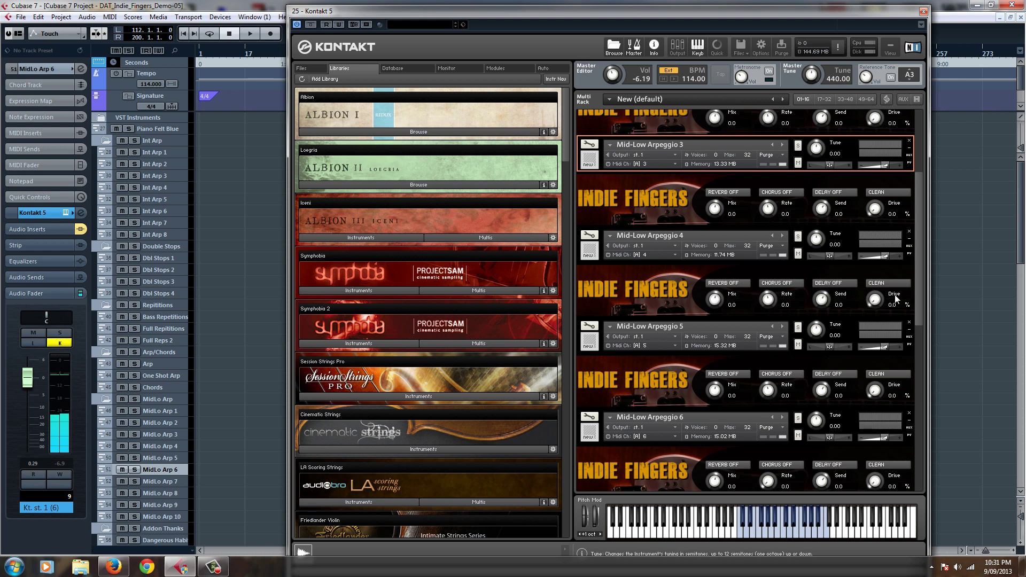
{"action": "left_click_drag", "start_coordinate": [921, 301], "coordinate": [922, 362]}
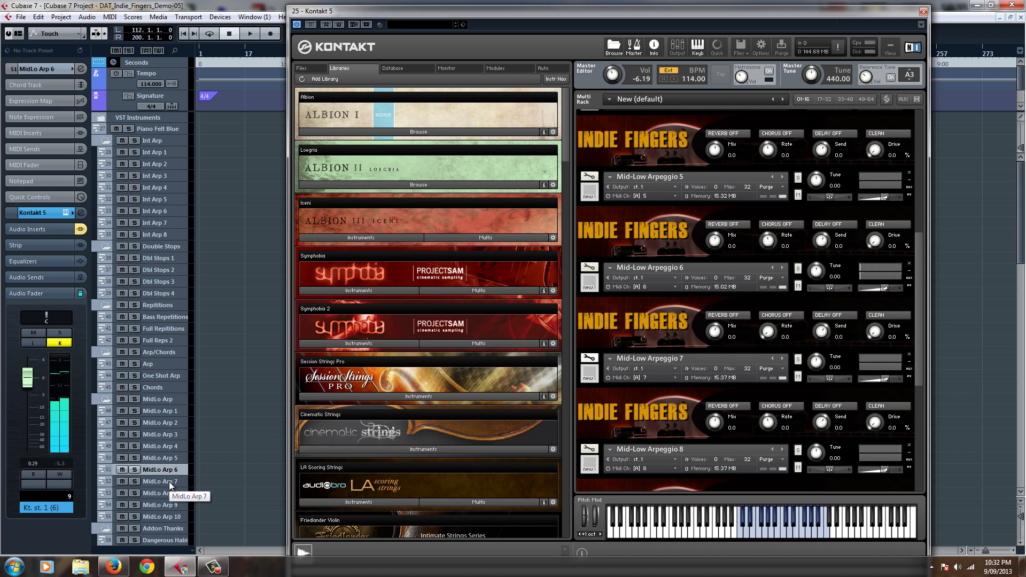
Step: Select MidLo Arp 7, nudge the Kontakt window clear of the track list and audition Mid-Low Arpeggio 8 from the MidLo Arp 8 track
{"action": "left_click", "coordinate": [169, 483]}
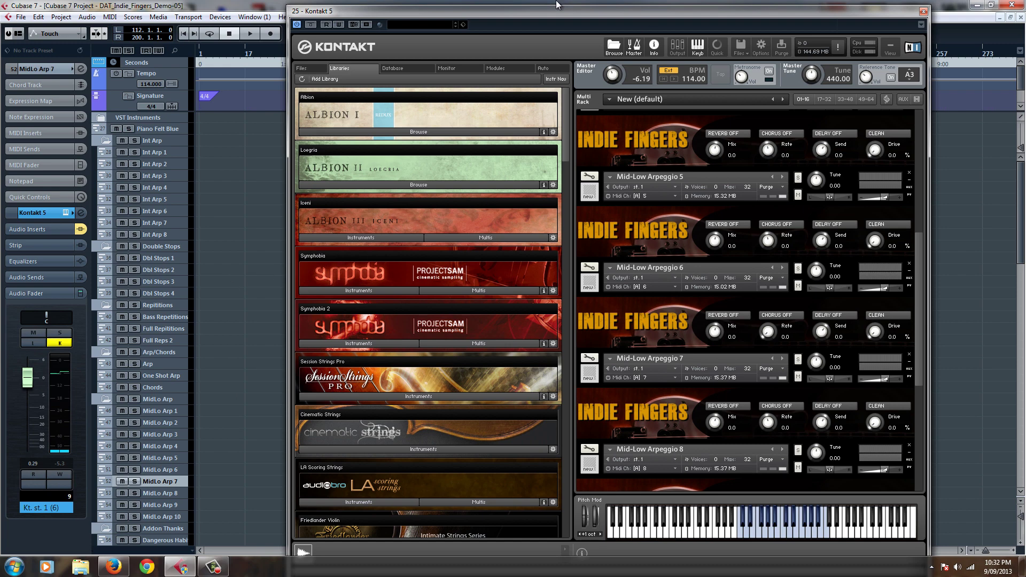
{"action": "left_click_drag", "start_coordinate": [554, 14], "coordinate": [586, 7]}
{"action": "scroll", "coordinate": [208, 469], "scroll_direction": "down", "scroll_amount": 3}
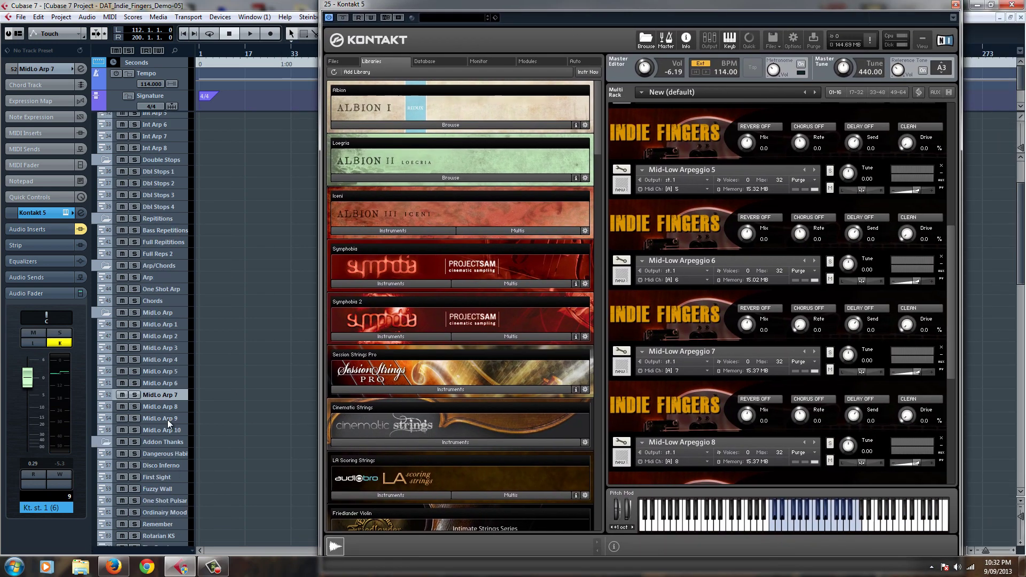
{"action": "left_click", "coordinate": [177, 406]}
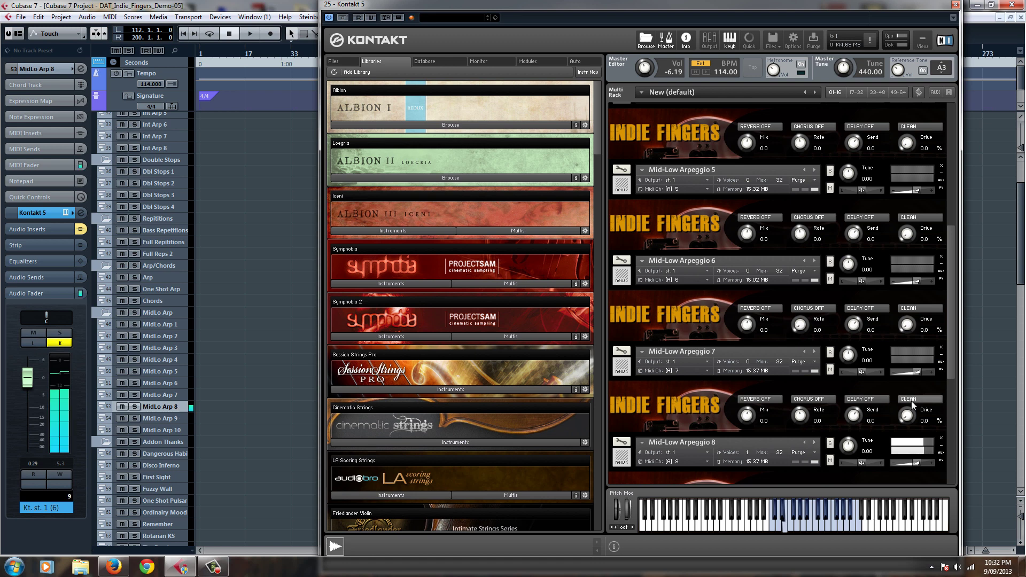
{"action": "scroll", "coordinate": [964, 409], "scroll_direction": "down", "scroll_amount": 2}
{"action": "scroll", "coordinate": [964, 409], "scroll_direction": "down", "scroll_amount": 1}
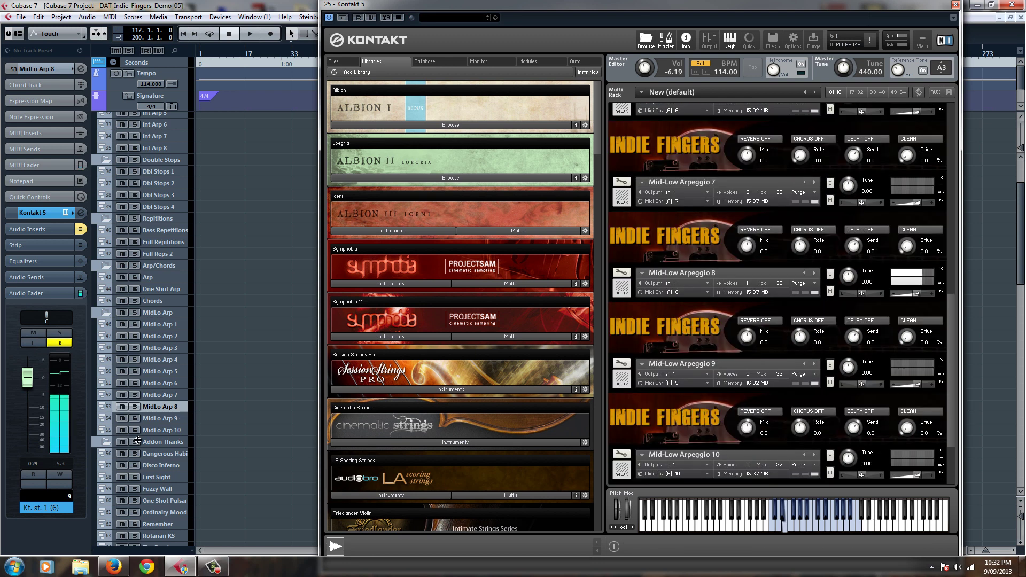
Step: Alternate between the MidLo Arp 7 and MidLo Arp 8 tracks to play their two arpeggio patches as a sequence
{"action": "left_click", "coordinate": [182, 397]}
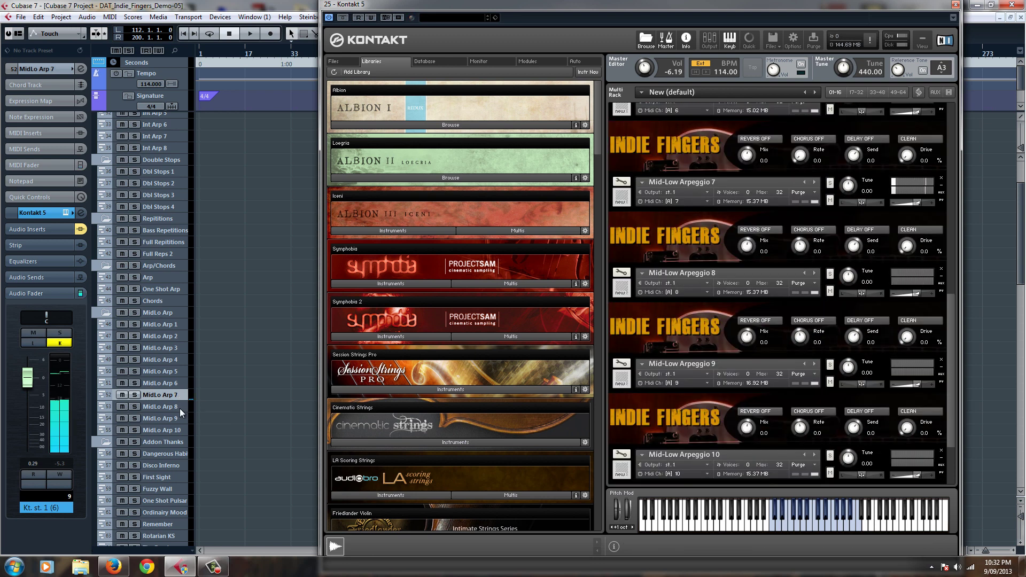
{"action": "left_click", "coordinate": [179, 408]}
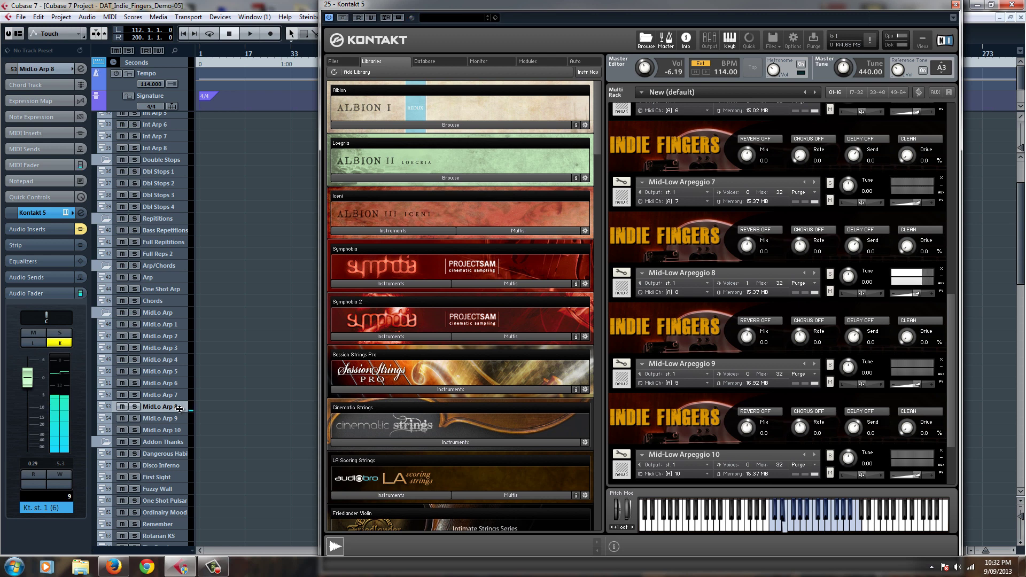
{"action": "left_click", "coordinate": [182, 397]}
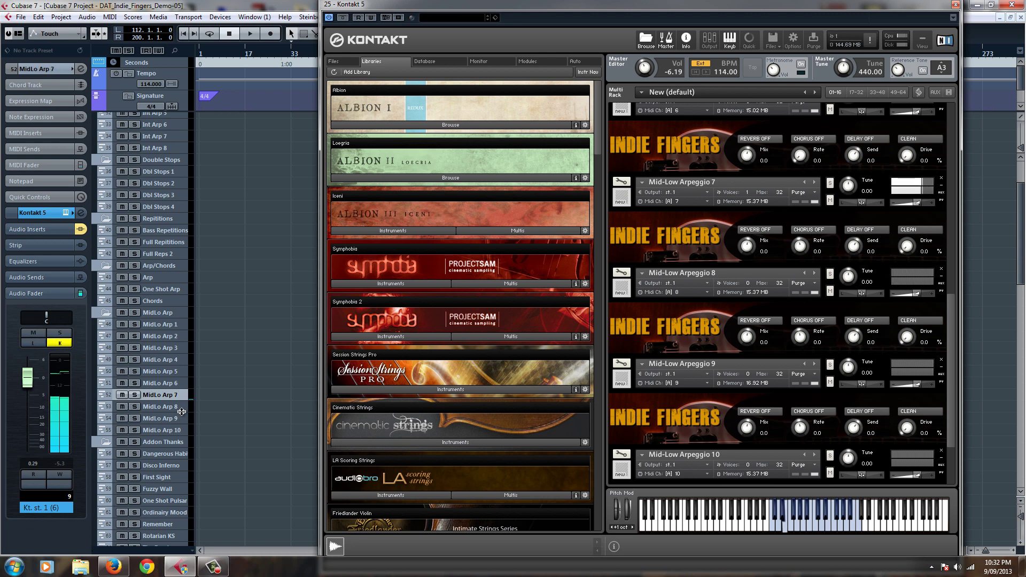
{"action": "left_click", "coordinate": [181, 408]}
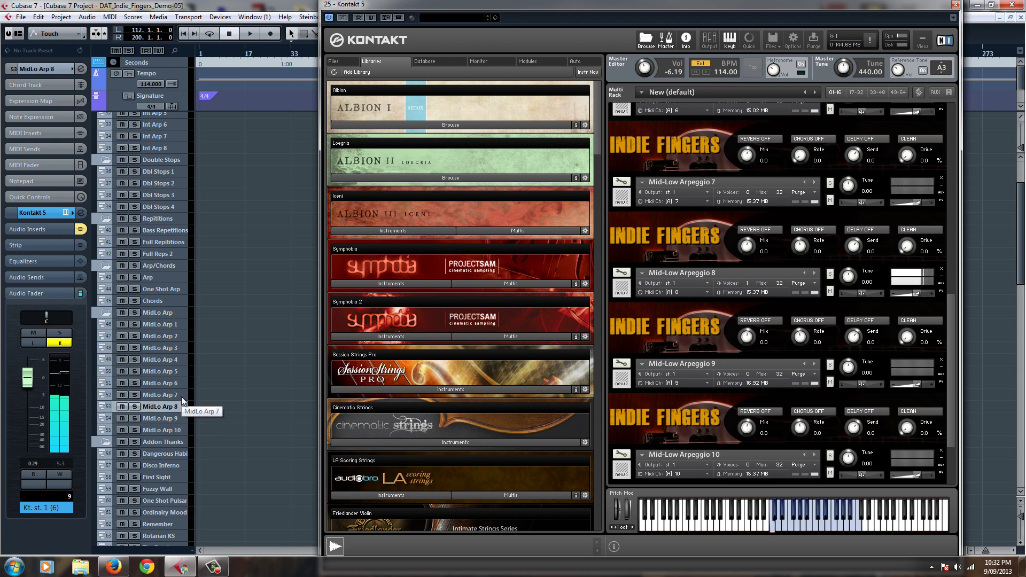
{"action": "left_click", "coordinate": [181, 396]}
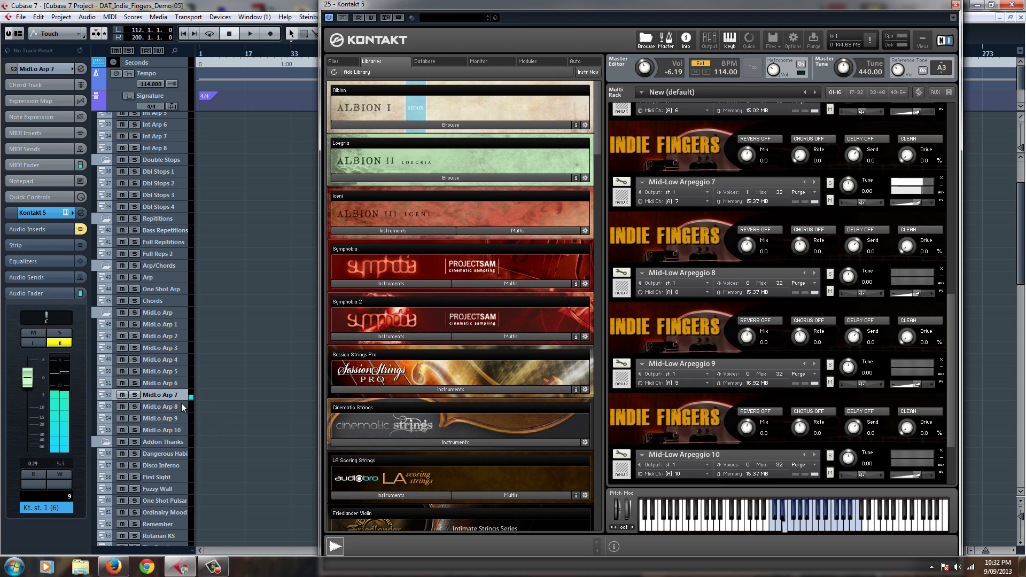
{"action": "left_click", "coordinate": [182, 404]}
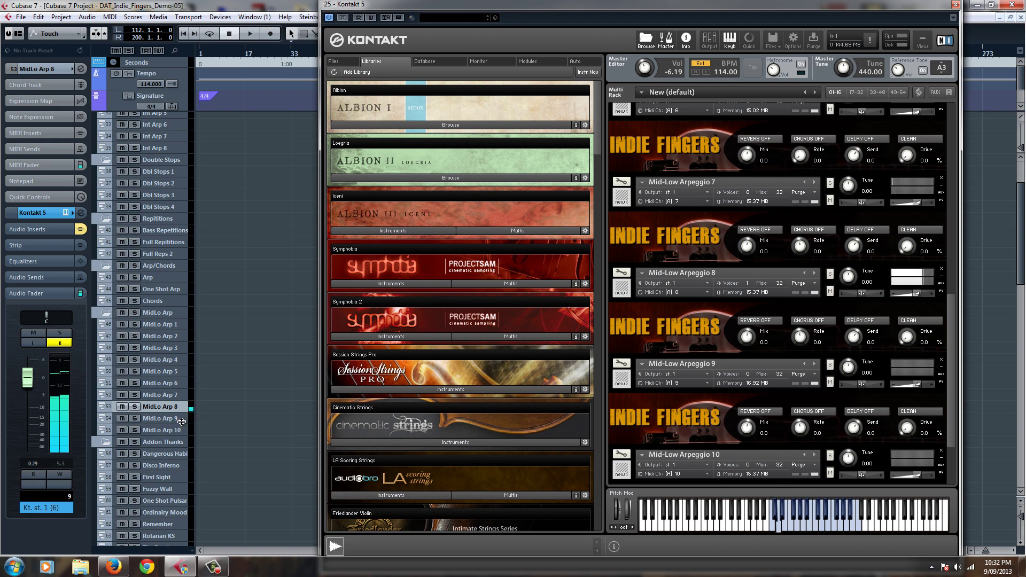
Step: Audition Mid-Low Arpeggio 9 and 10 from the MidLo Arp 9 and MidLo Arp 10 tracks
{"action": "left_click", "coordinate": [181, 421]}
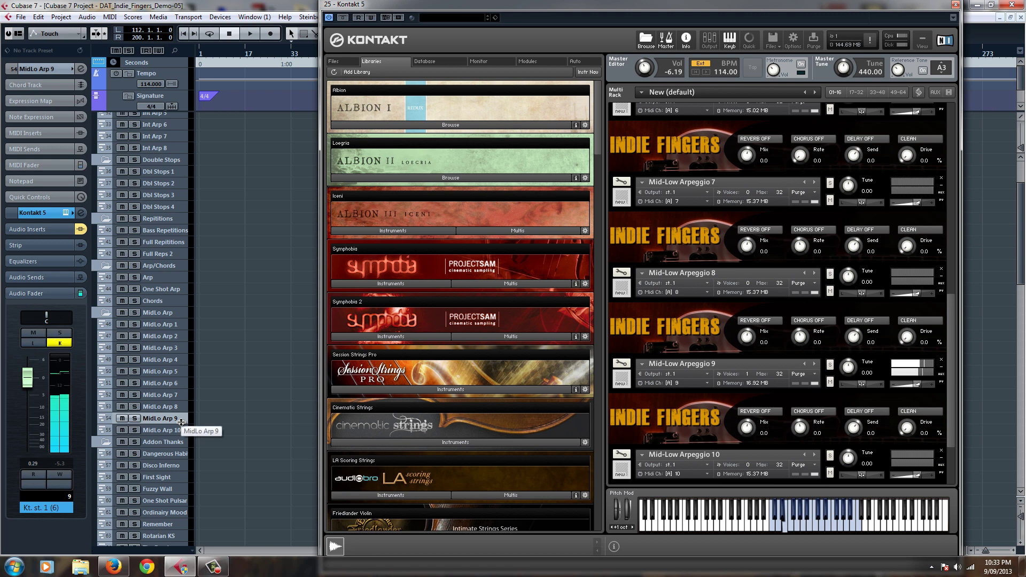
{"action": "scroll", "coordinate": [199, 370], "scroll_direction": "down", "scroll_amount": 3}
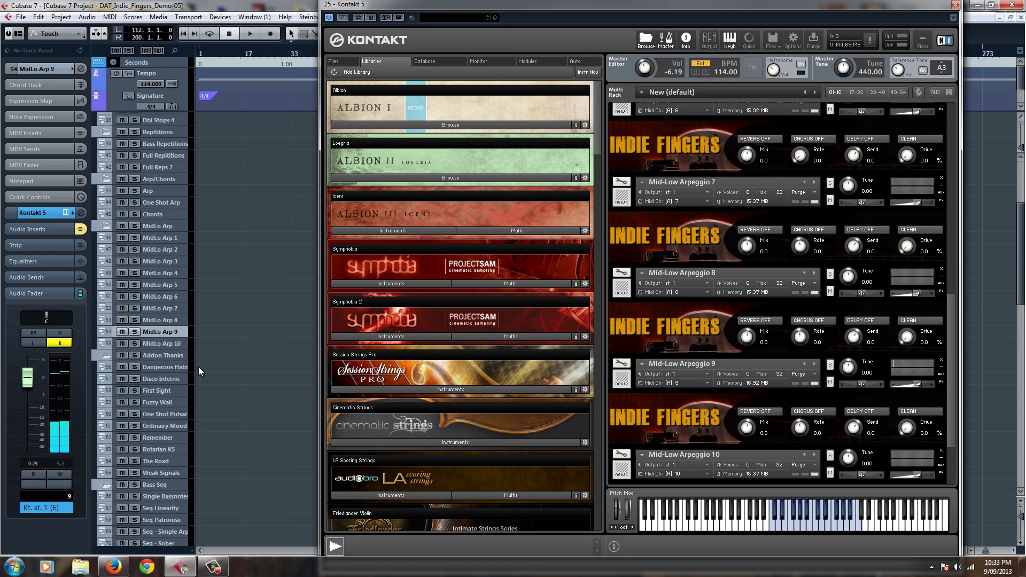
{"action": "left_click", "coordinate": [180, 343]}
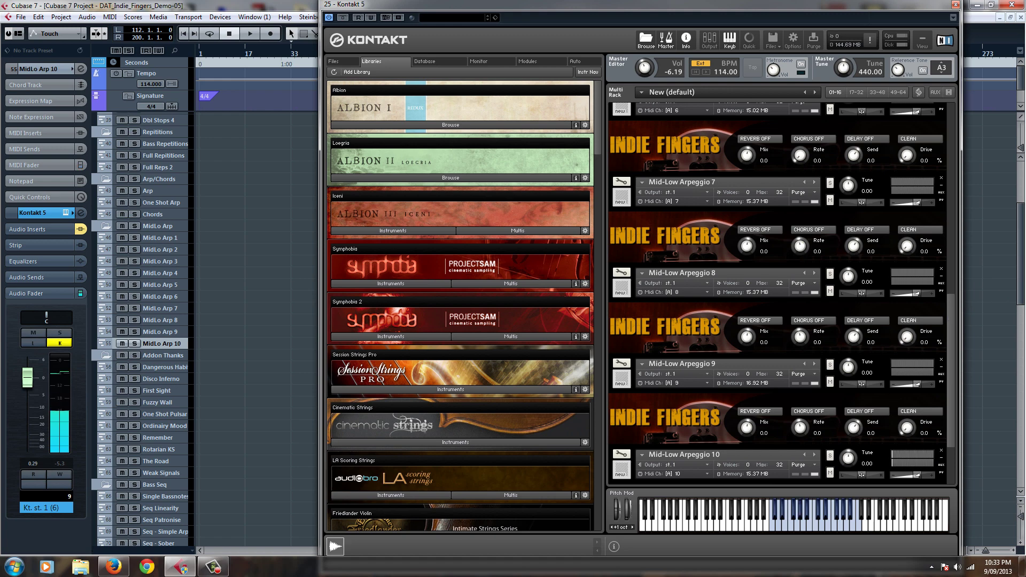
Step: Go back to Mid-Low Arpeggio 1 at the start of the Kontakt rack and close the Kontakt window
{"action": "left_click_drag", "start_coordinate": [954, 329], "coordinate": [951, 143]}
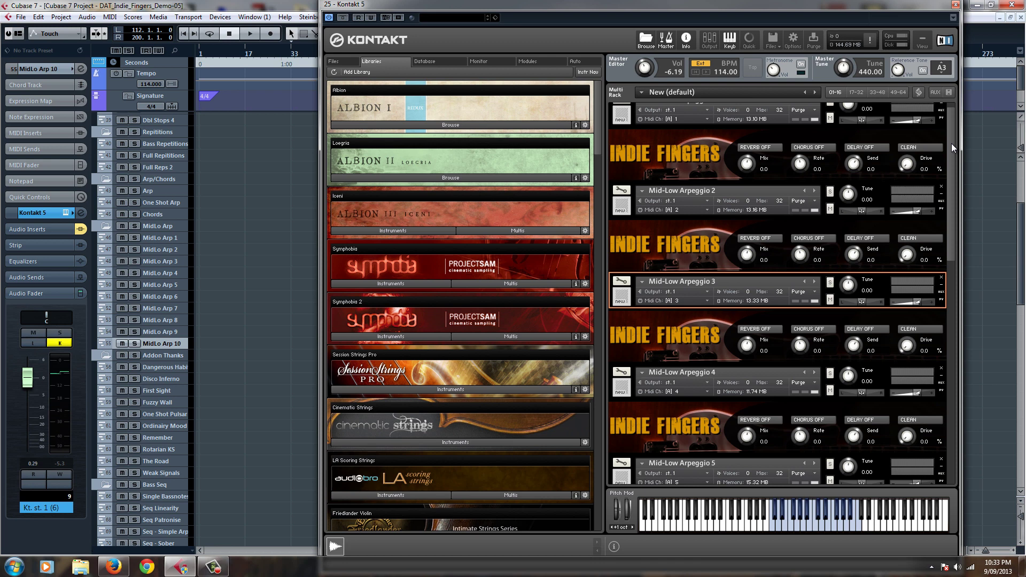
{"action": "scroll", "coordinate": [951, 143], "scroll_direction": "up", "scroll_amount": 2}
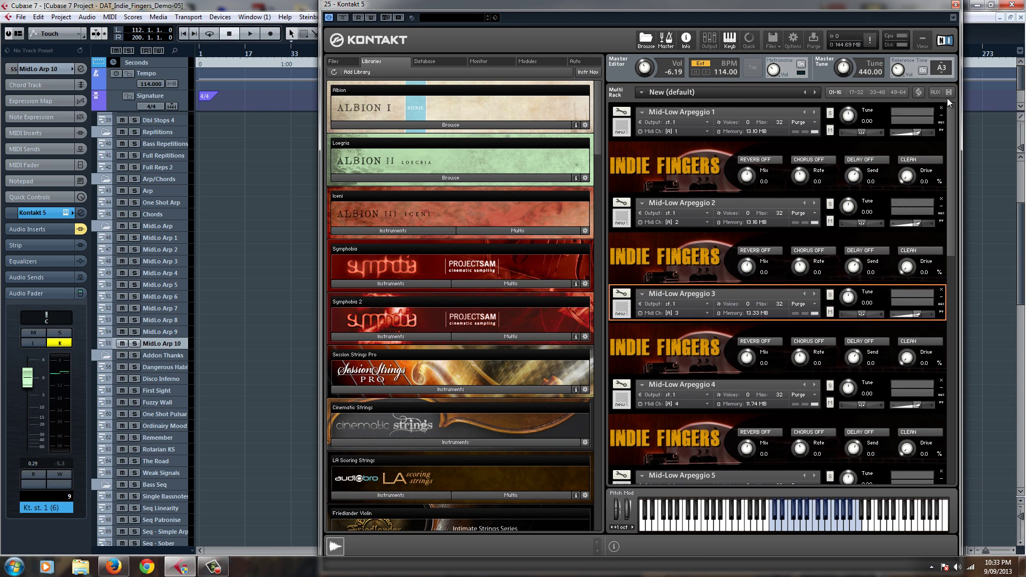
{"action": "left_click", "coordinate": [955, 4]}
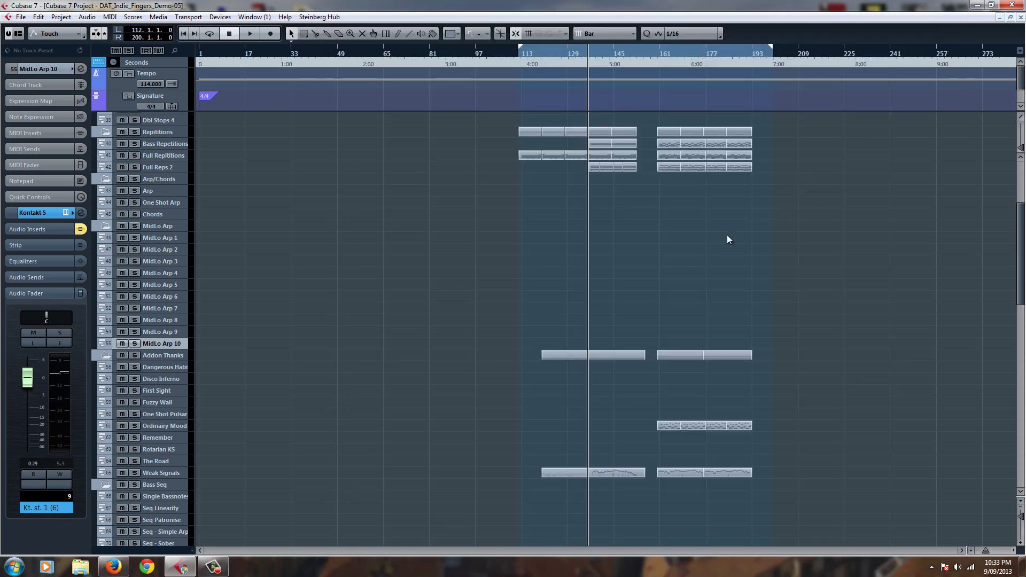
Step: Select the Piano Felt Blue track and raise its volume fader to about -1.02 dB to audition the piano
{"action": "scroll", "coordinate": [728, 235], "scroll_direction": "up", "scroll_amount": 5}
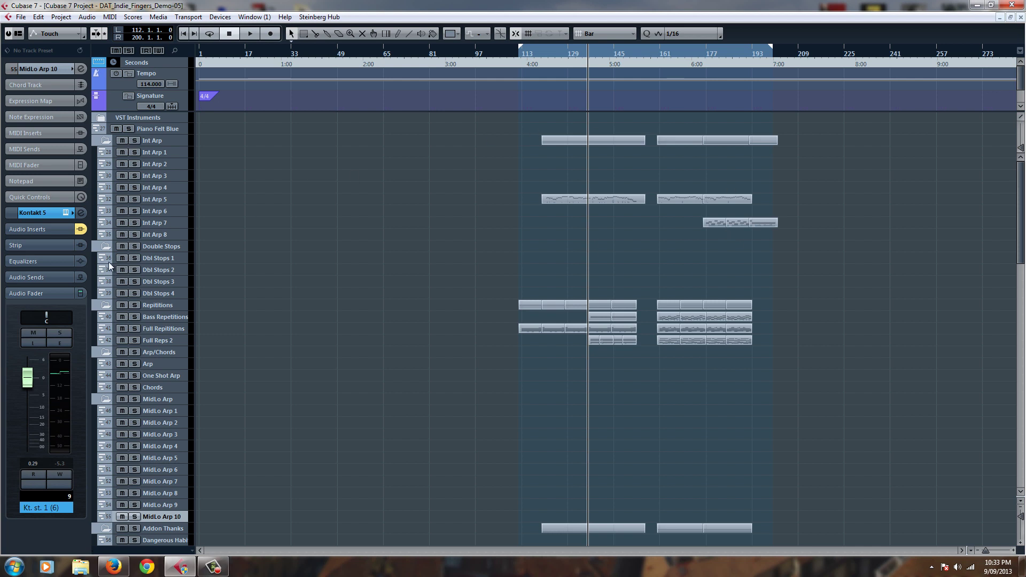
{"action": "left_click", "coordinate": [174, 129]}
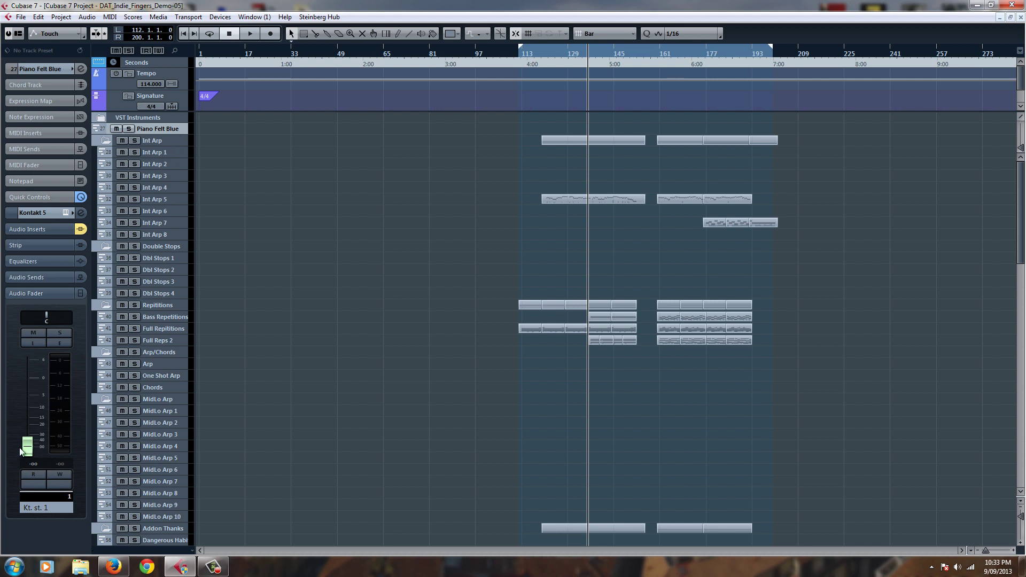
{"action": "left_click_drag", "start_coordinate": [36, 448], "coordinate": [43, 386]}
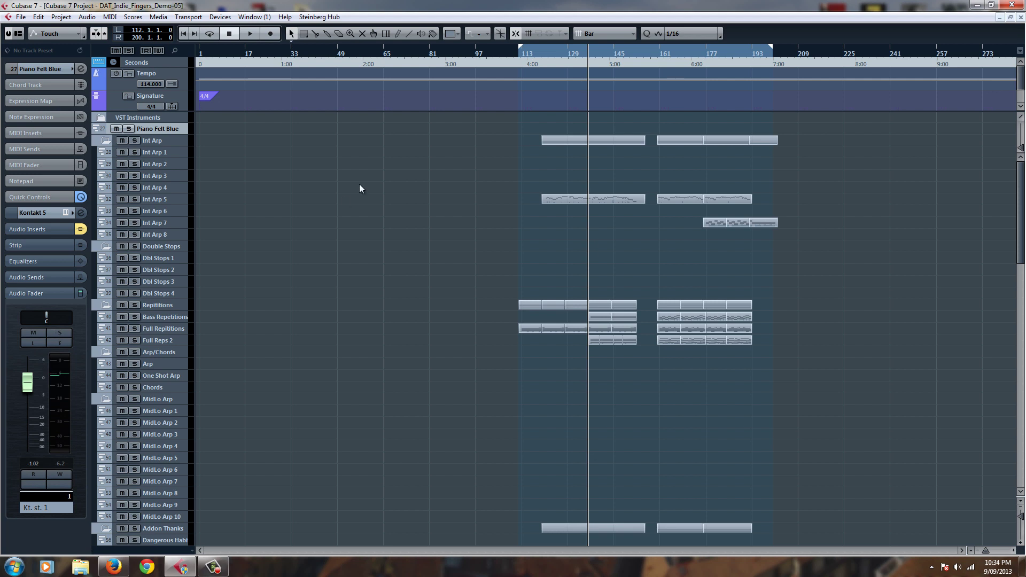
Step: Select the Dangerous Habits track in the Addon Thanks folder, open its Kontakt instrument and move that window clear of the track list
{"action": "scroll", "coordinate": [359, 184], "scroll_direction": "down", "scroll_amount": 8}
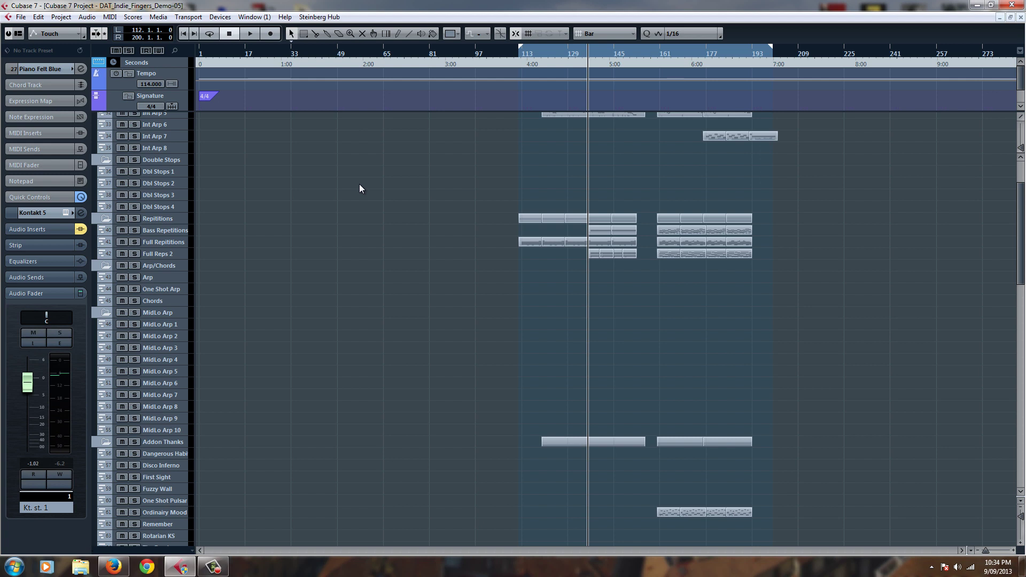
{"action": "left_click", "coordinate": [178, 455]}
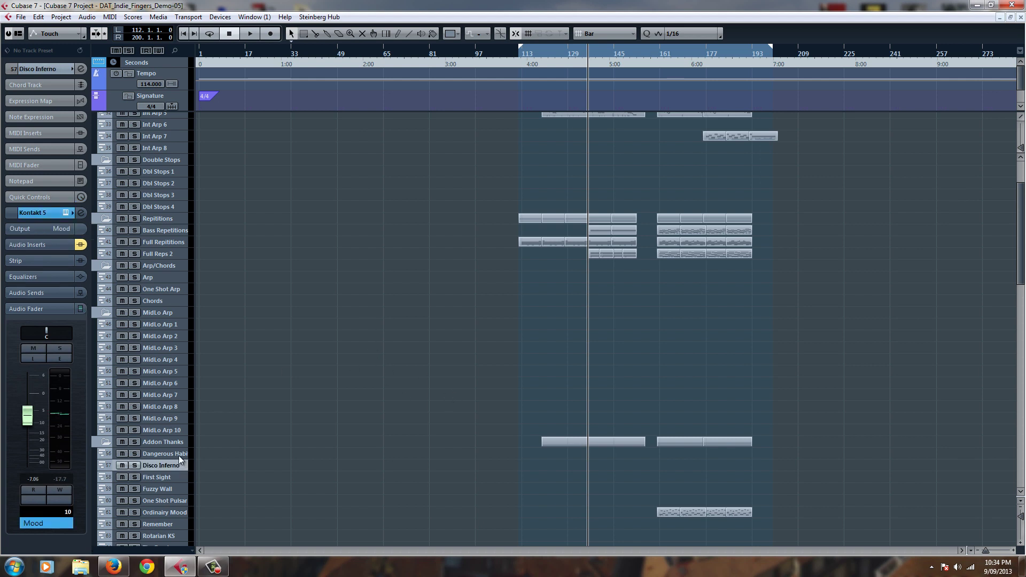
{"action": "left_click", "coordinate": [66, 213]}
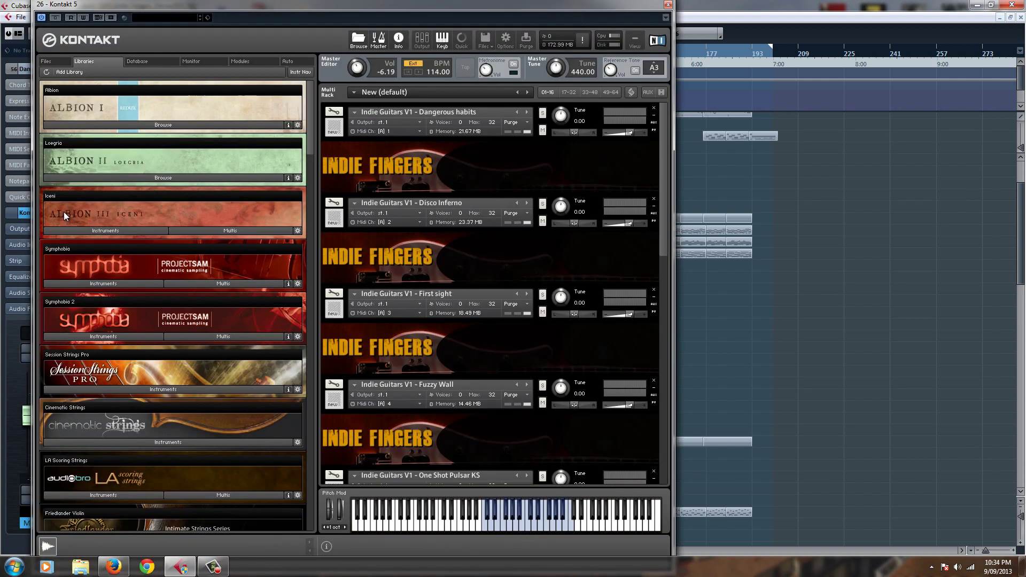
{"action": "left_click_drag", "start_coordinate": [440, 8], "coordinate": [723, 4]}
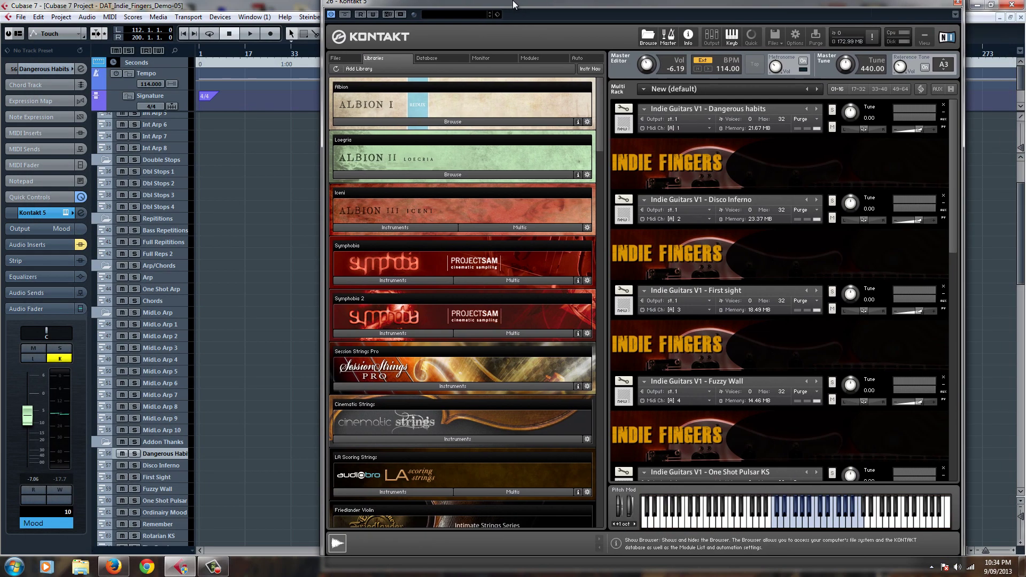
Step: Browse Kontakt's Quick-Load instruments by type to the Guitar category's Indie Fingers folders, then close the Quick-Load browser
{"action": "left_click_drag", "start_coordinate": [951, 193], "coordinate": [922, 132]}
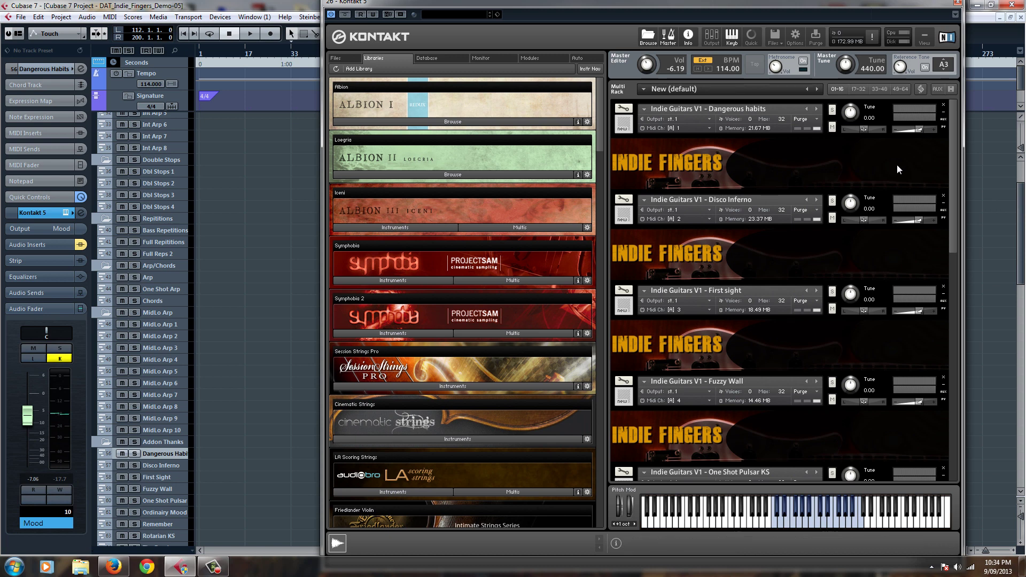
{"action": "key", "text": "F7"}
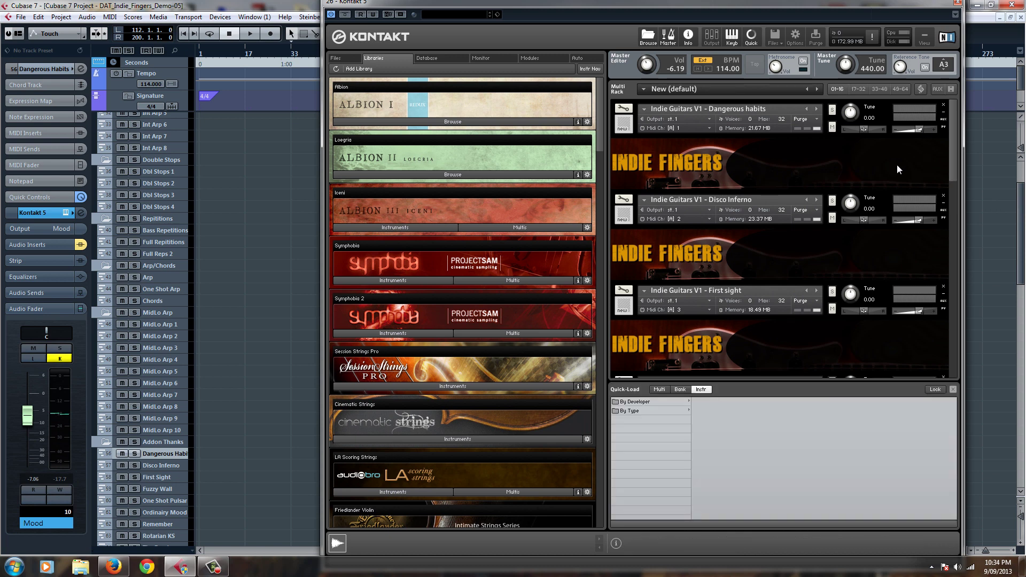
{"action": "left_click", "coordinate": [649, 412]}
{"action": "left_click", "coordinate": [715, 438]}
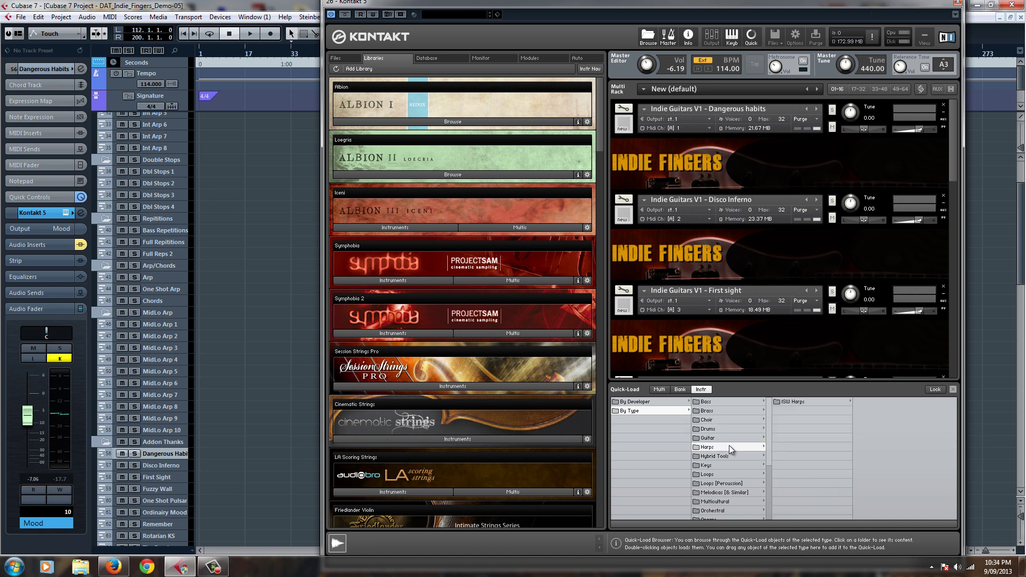
{"action": "left_click", "coordinate": [823, 438]}
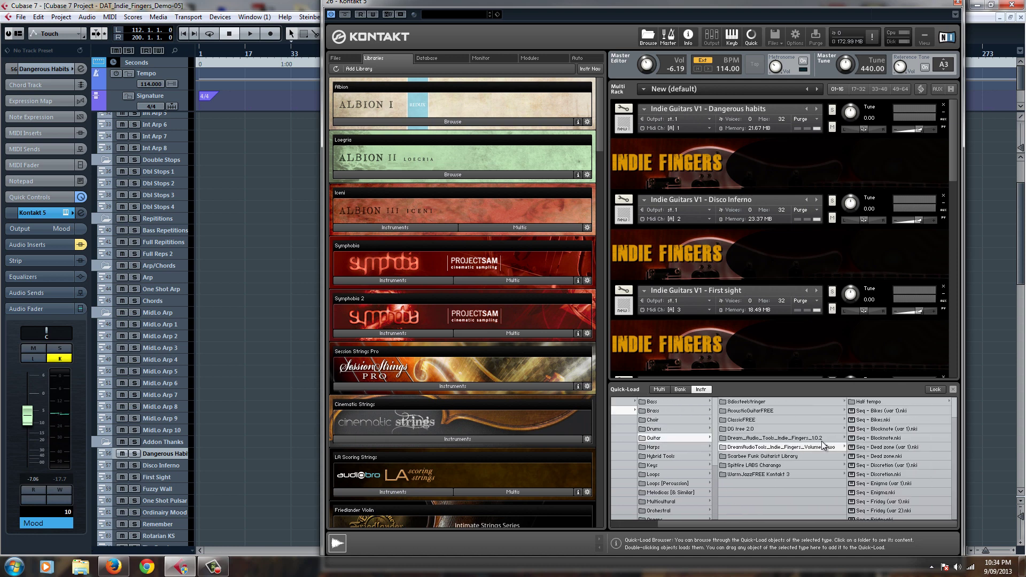
{"action": "left_click", "coordinate": [861, 419]}
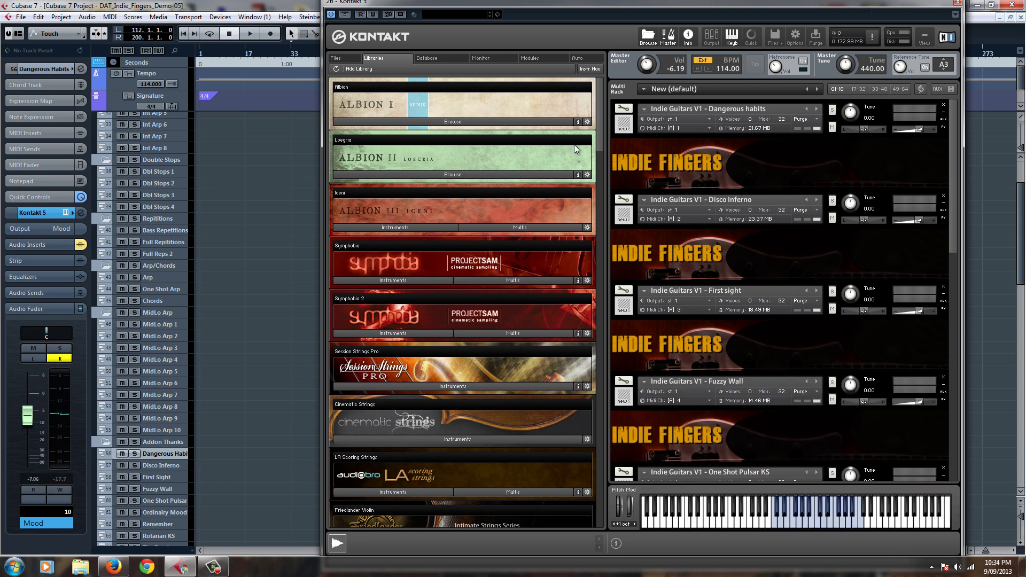
Step: Inspect the Dangerous habits patch's mapping, insert effects and modulation in edit mode, then return to the rack and audition it
{"action": "left_click", "coordinate": [623, 108]}
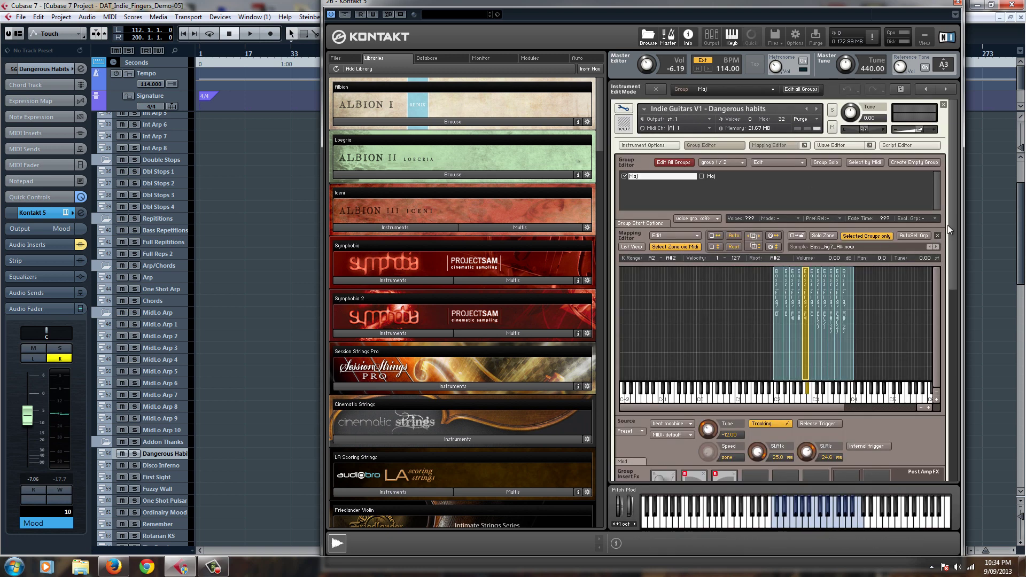
{"action": "scroll", "coordinate": [947, 230], "scroll_direction": "down", "scroll_amount": 15}
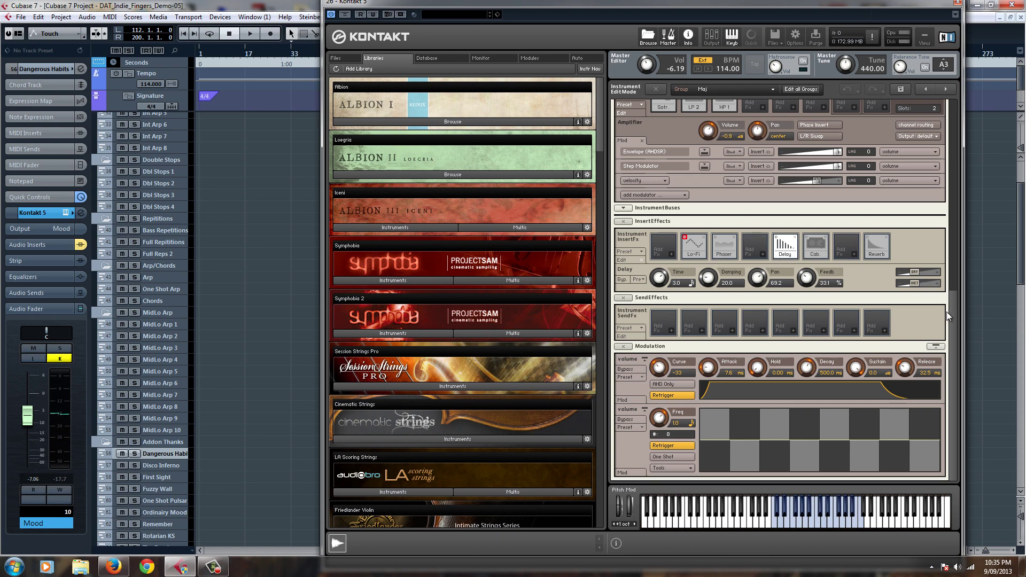
{"action": "left_click_drag", "start_coordinate": [953, 312], "coordinate": [977, 384]}
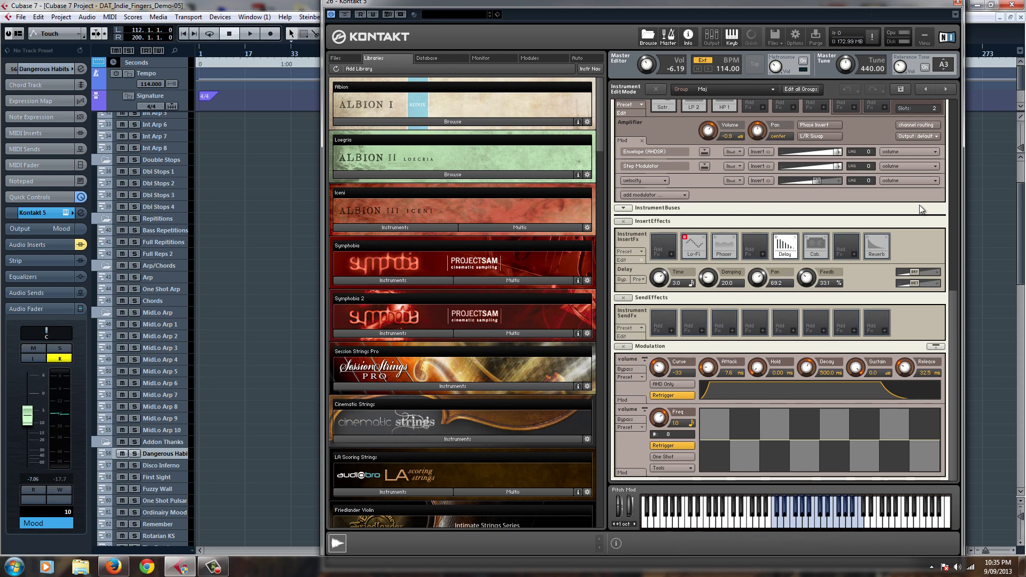
{"action": "left_click_drag", "start_coordinate": [956, 301], "coordinate": [933, 107]}
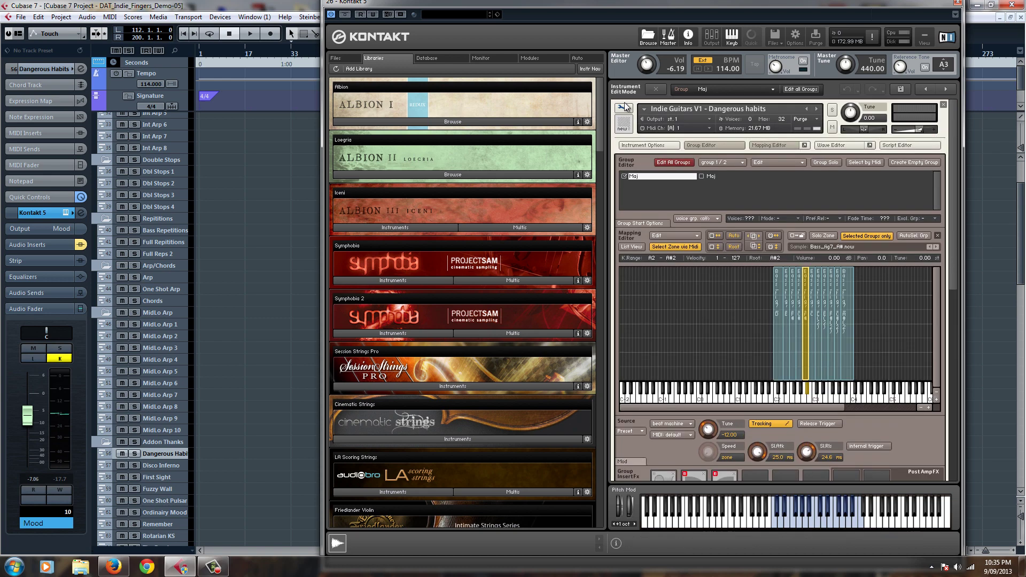
{"action": "left_click", "coordinate": [624, 108]}
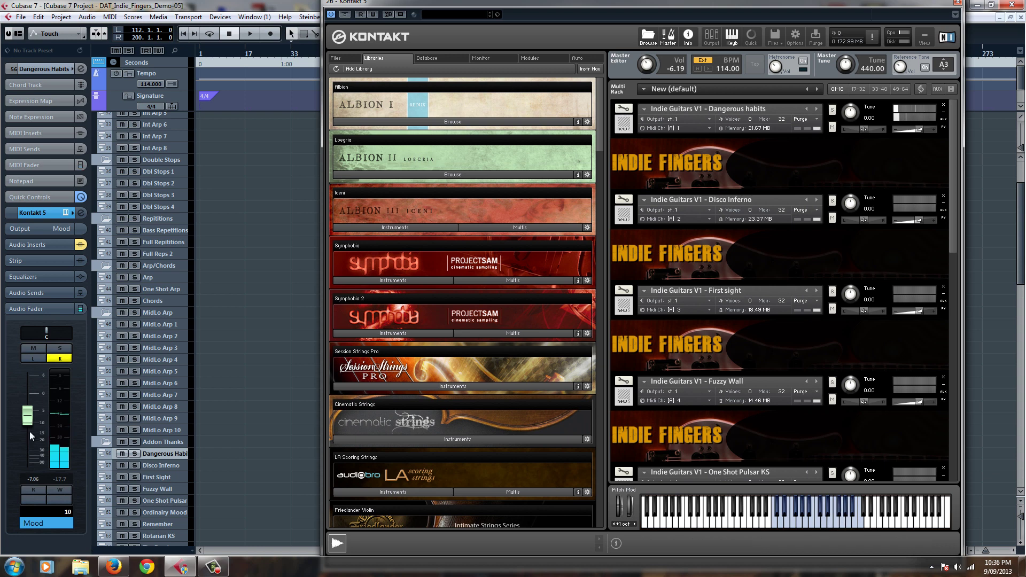
Step: Audition the Disco Inferno and First sight patches from their tracks
{"action": "left_click", "coordinate": [175, 469]}
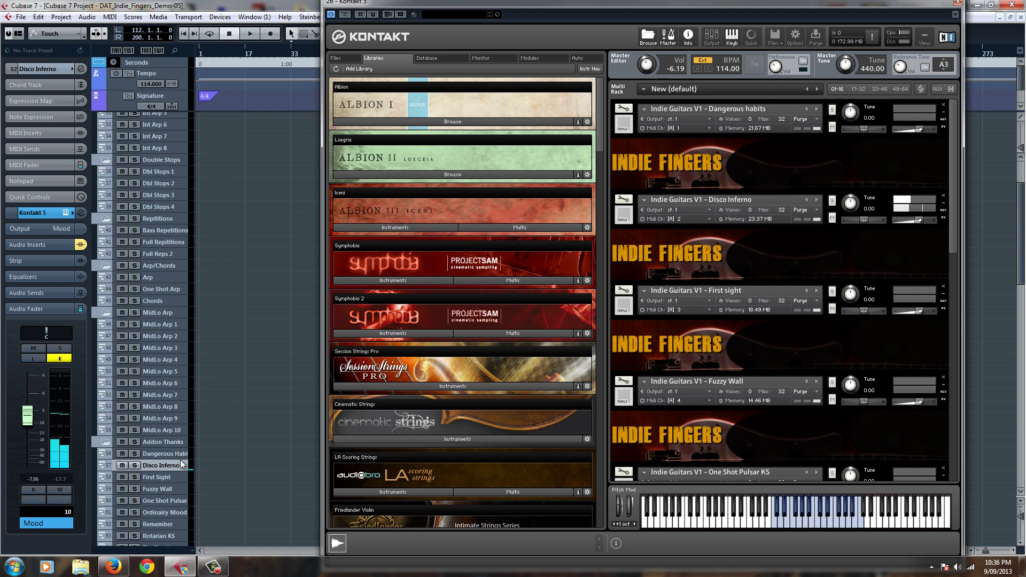
{"action": "left_click", "coordinate": [177, 478]}
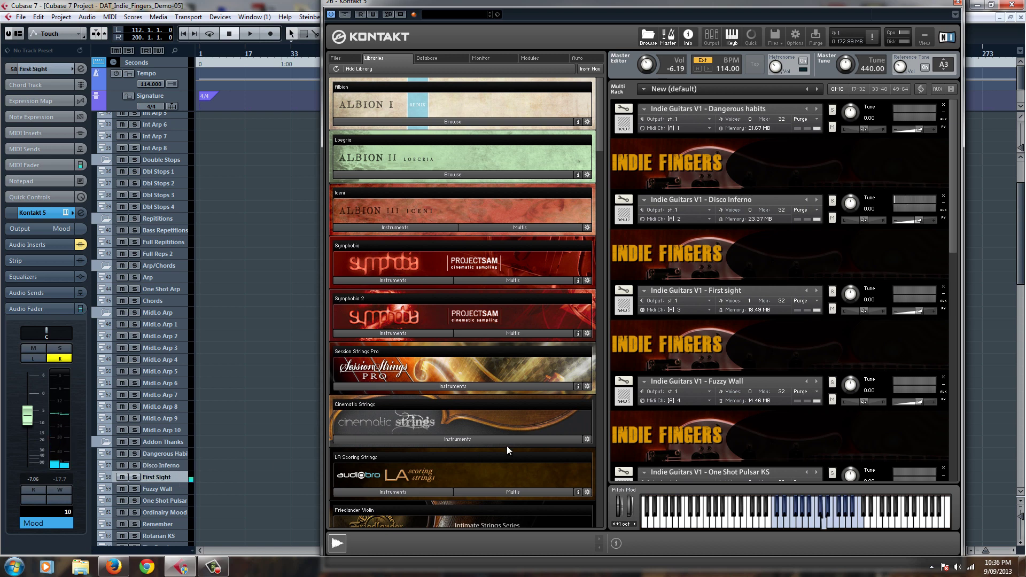
{"action": "left_click_drag", "start_coordinate": [952, 230], "coordinate": [954, 264]}
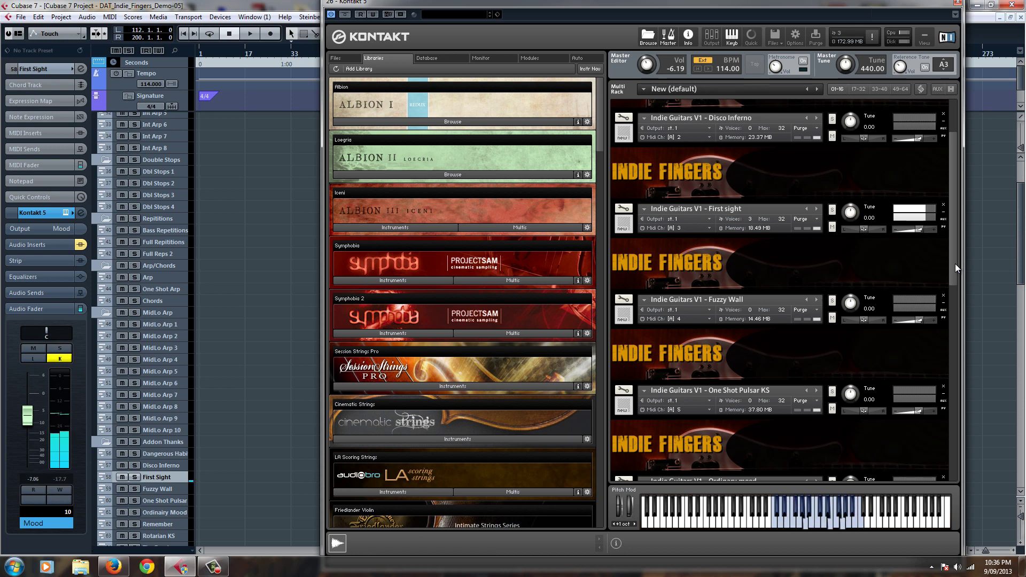
Step: Audition the Fuzzy Wall patch from its track and bring it into view in the Kontakt rack
{"action": "left_click", "coordinate": [166, 489]}
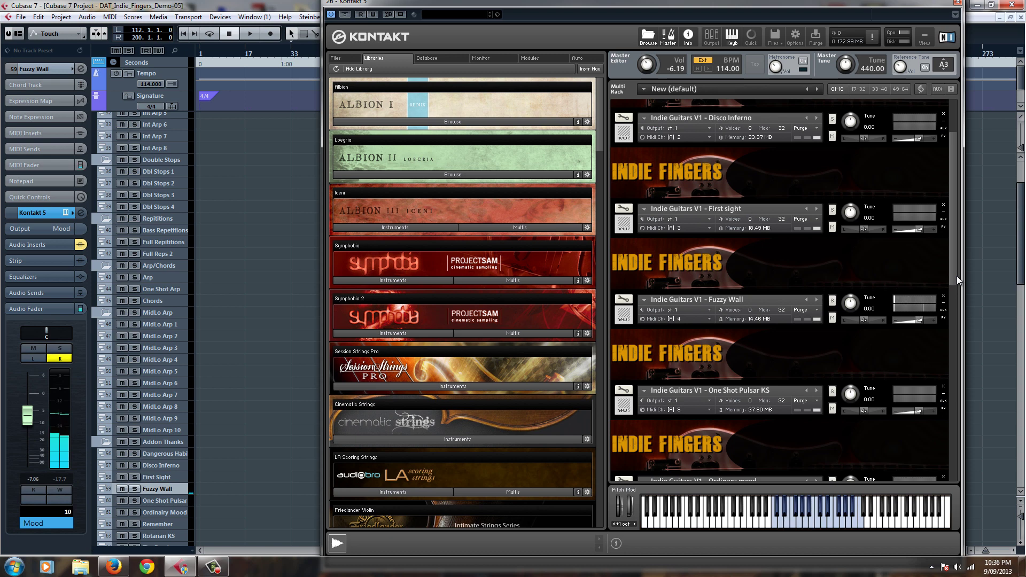
{"action": "scroll", "coordinate": [951, 360], "scroll_direction": "down", "scroll_amount": 2}
{"action": "scroll", "coordinate": [951, 361], "scroll_direction": "down", "scroll_amount": 3}
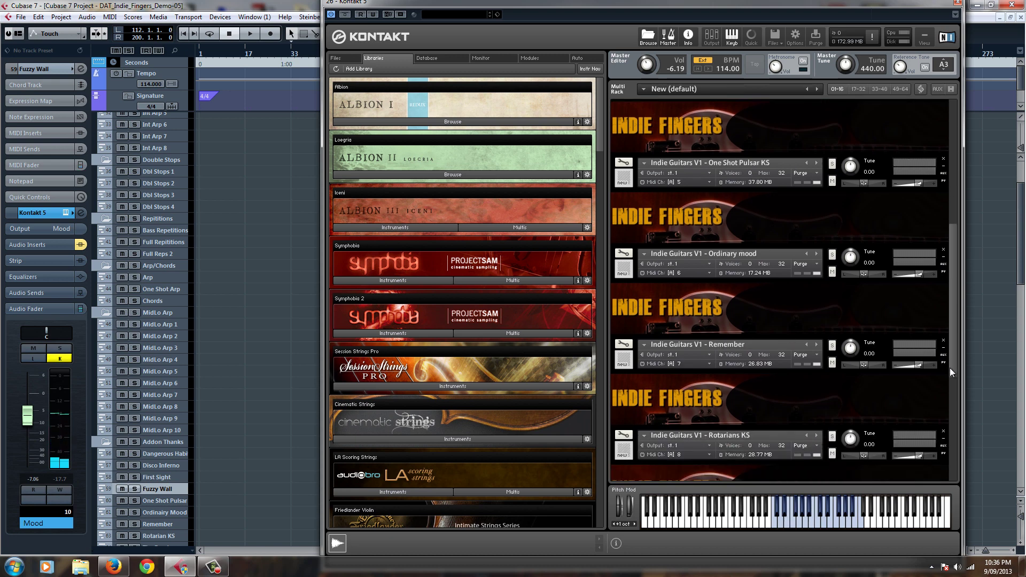
{"action": "scroll", "coordinate": [951, 361], "scroll_direction": "up", "scroll_amount": 2}
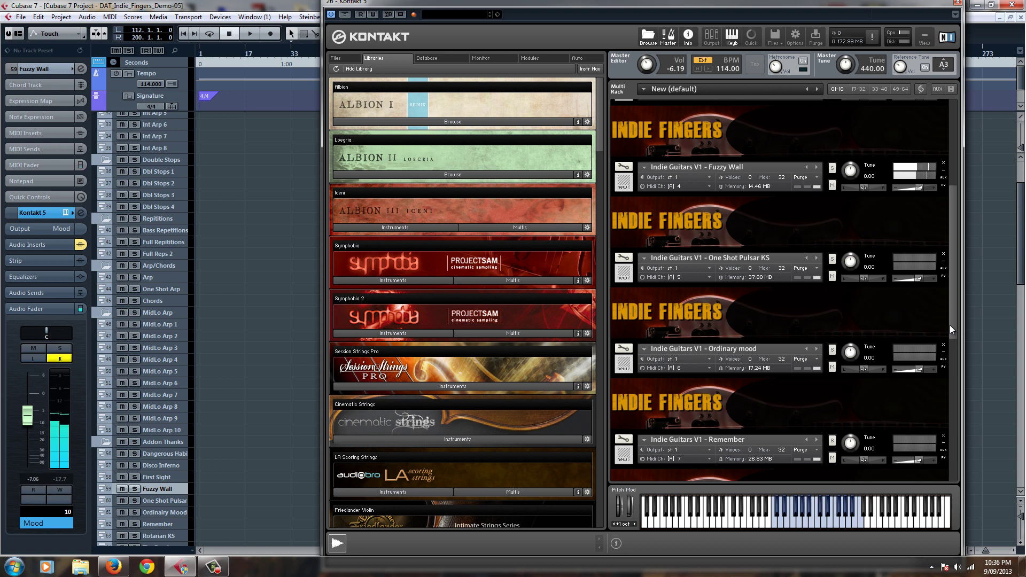
Step: Audition the One Shot Pulsar KS patch from its track and select it in the Kontakt rack
{"action": "left_click", "coordinate": [150, 502]}
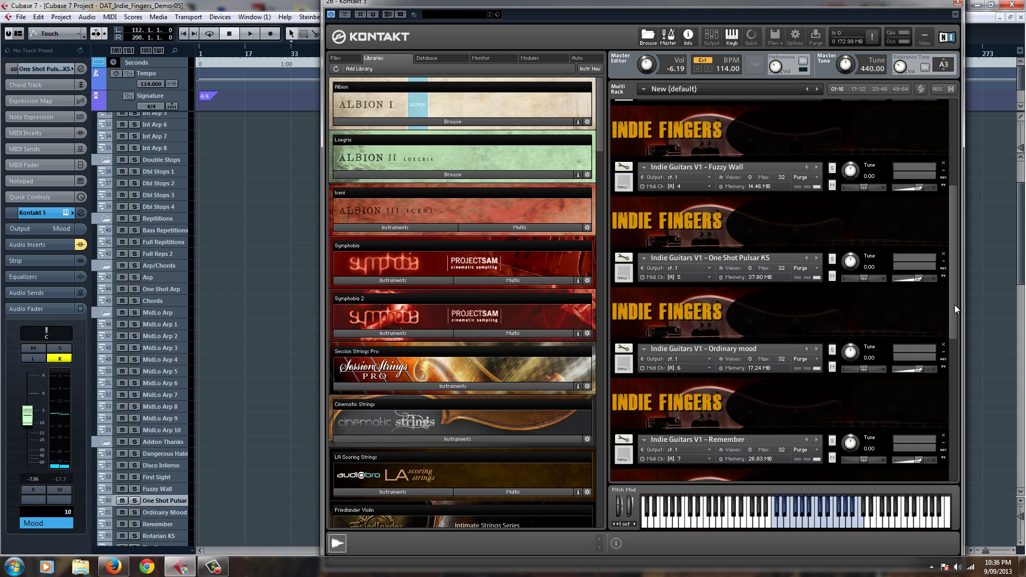
{"action": "left_click_drag", "start_coordinate": [954, 309], "coordinate": [954, 326]}
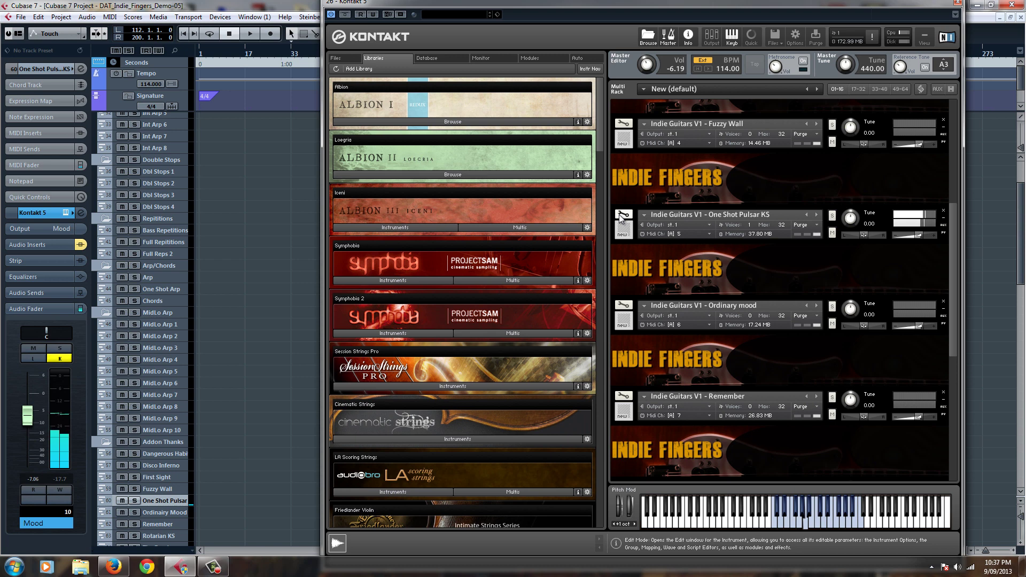
{"action": "left_click", "coordinate": [655, 213]}
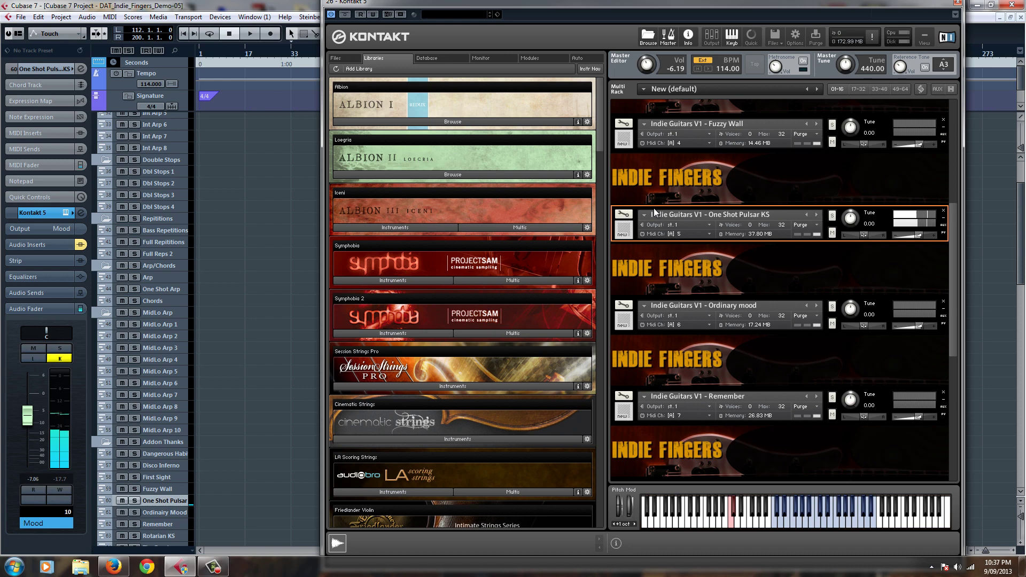
Step: Inspect the One Shot Pulsar KS patch's script, group effects and modulation in edit mode, then return to the rack
{"action": "left_click", "coordinate": [624, 213]}
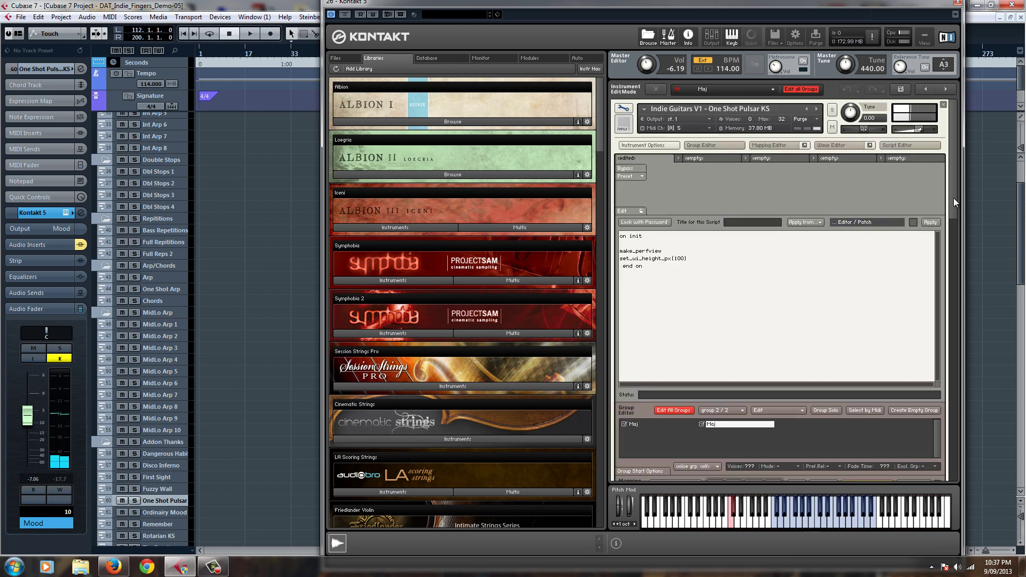
{"action": "left_click_drag", "start_coordinate": [953, 197], "coordinate": [957, 447]}
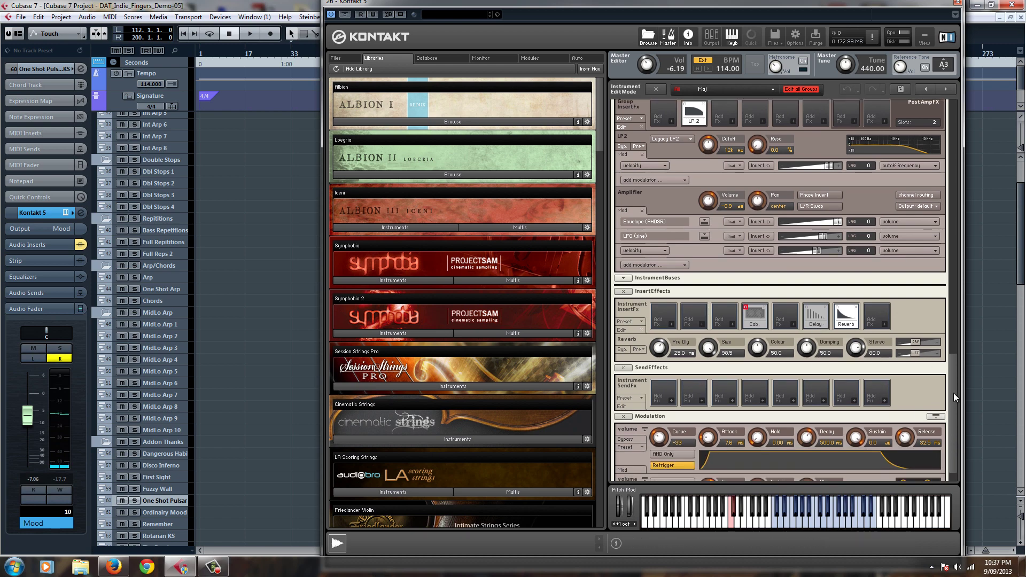
{"action": "left_click_drag", "start_coordinate": [954, 393], "coordinate": [955, 120]}
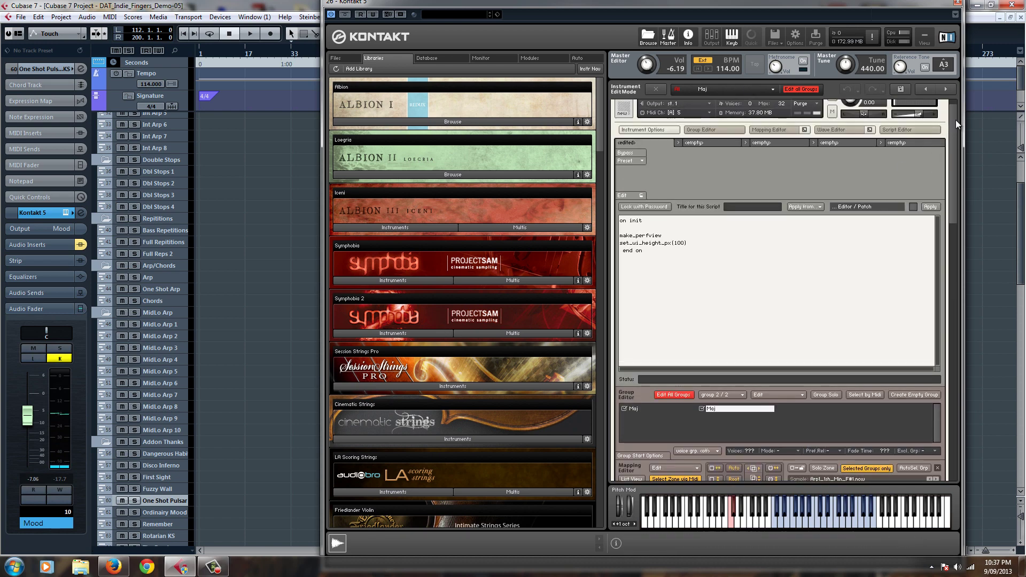
{"action": "left_click", "coordinate": [628, 106]}
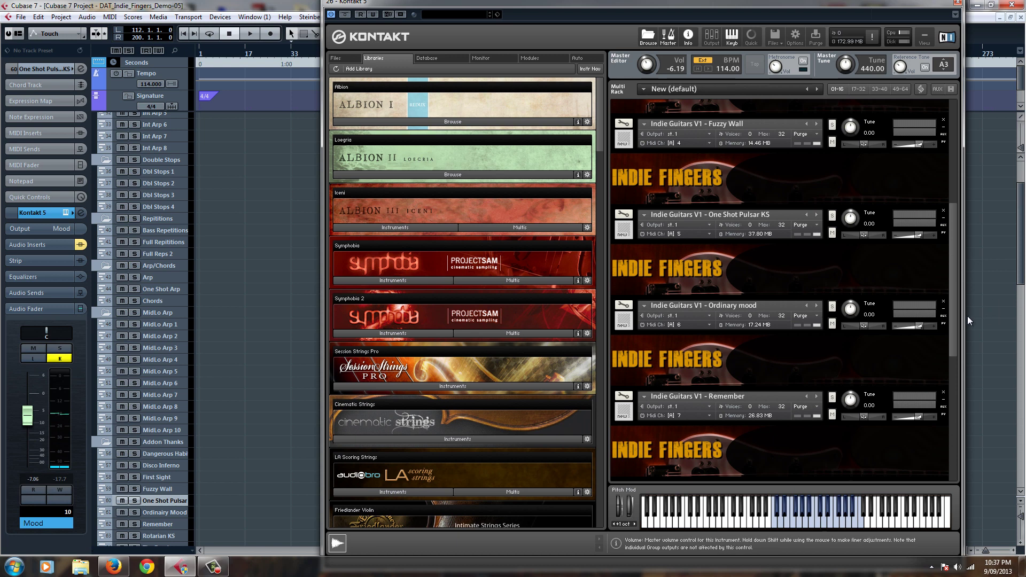
Step: Audition the Ordinary mood patch from the Ordinairy Mood track and move the Kontakt window off the arrangement
{"action": "left_click_drag", "start_coordinate": [952, 319], "coordinate": [953, 372]}
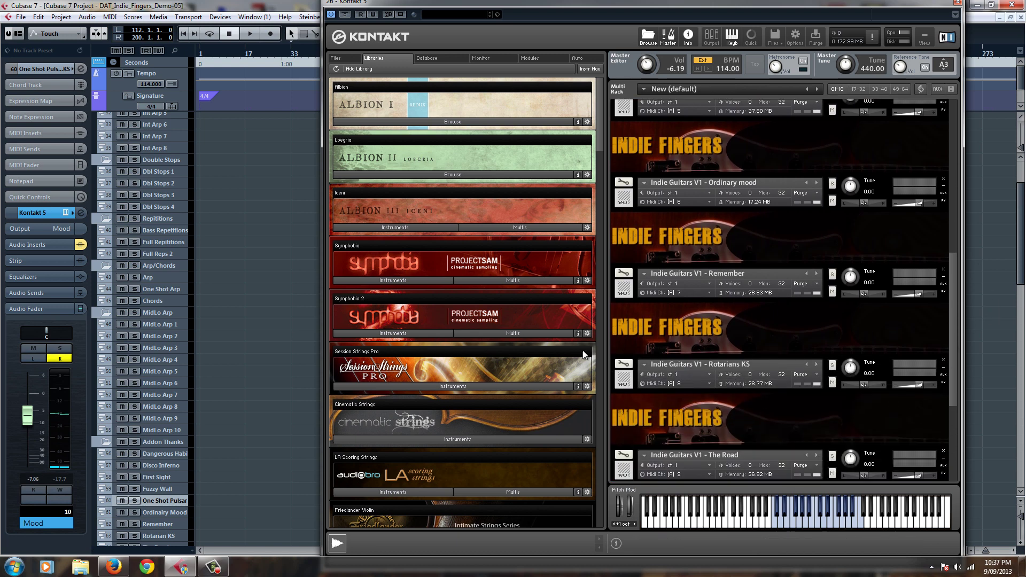
{"action": "left_click", "coordinate": [157, 511]}
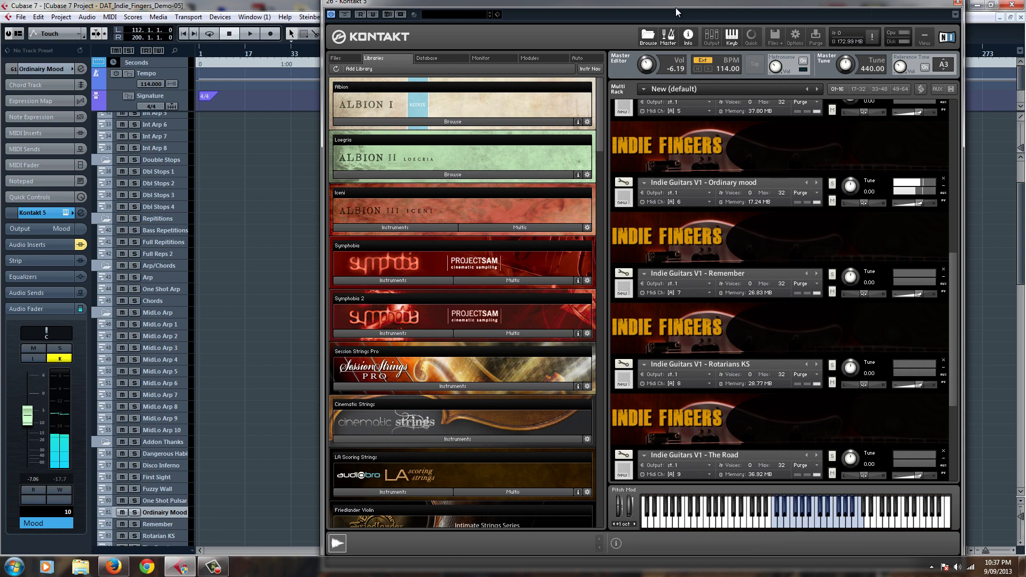
{"action": "left_click_drag", "start_coordinate": [651, 5], "coordinate": [1025, 47]}
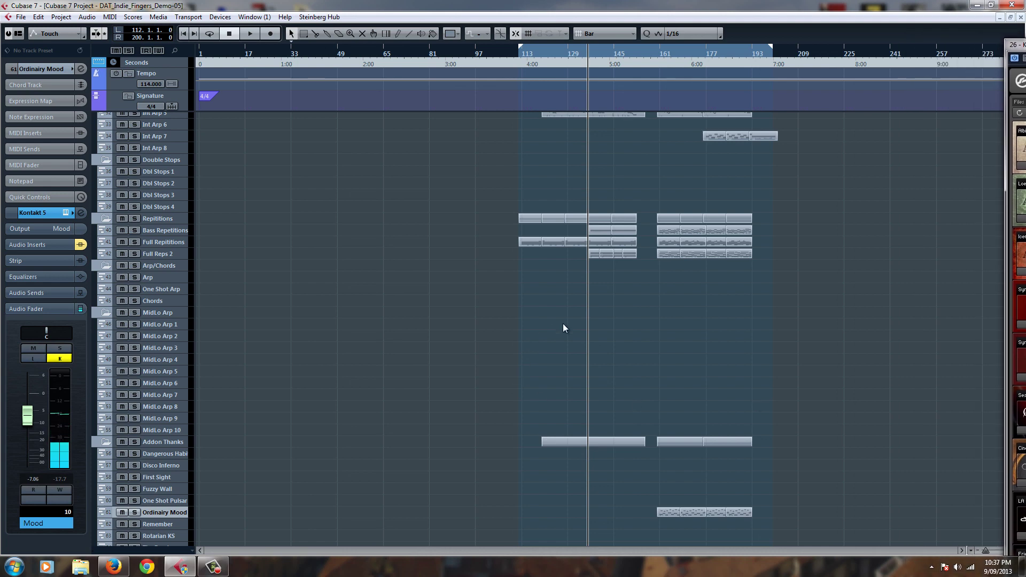
Step: Open the Ordinairy Mood track's MIDI part starting at bar 161 in the Key Editor
{"action": "scroll", "coordinate": [563, 323], "scroll_direction": "down", "scroll_amount": 10}
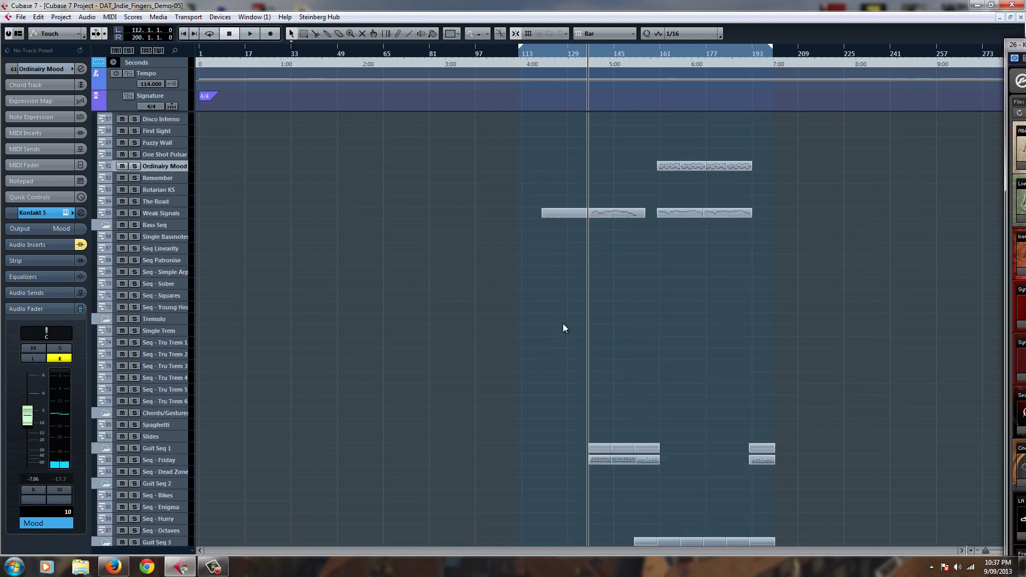
{"action": "scroll", "coordinate": [563, 323], "scroll_direction": "up", "scroll_amount": 6}
{"action": "scroll", "coordinate": [563, 323], "scroll_direction": "down", "scroll_amount": 6}
{"action": "double_click", "coordinate": [666, 168]}
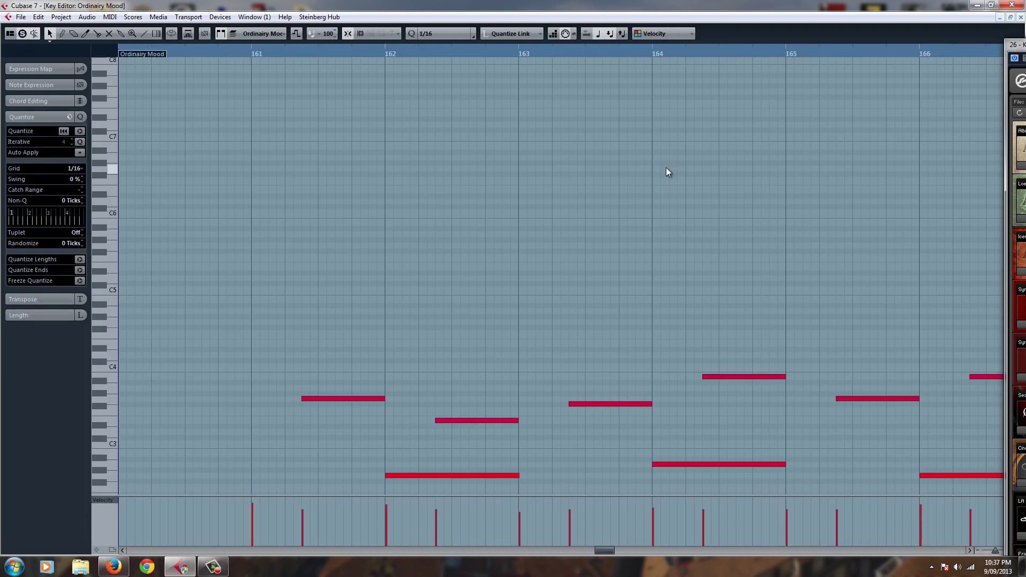
Step: Play the Ordinairy Mood part from bar 161 in the Key Editor, view its notes through to bar 169, and close the editor
{"action": "left_click", "coordinate": [249, 52]}
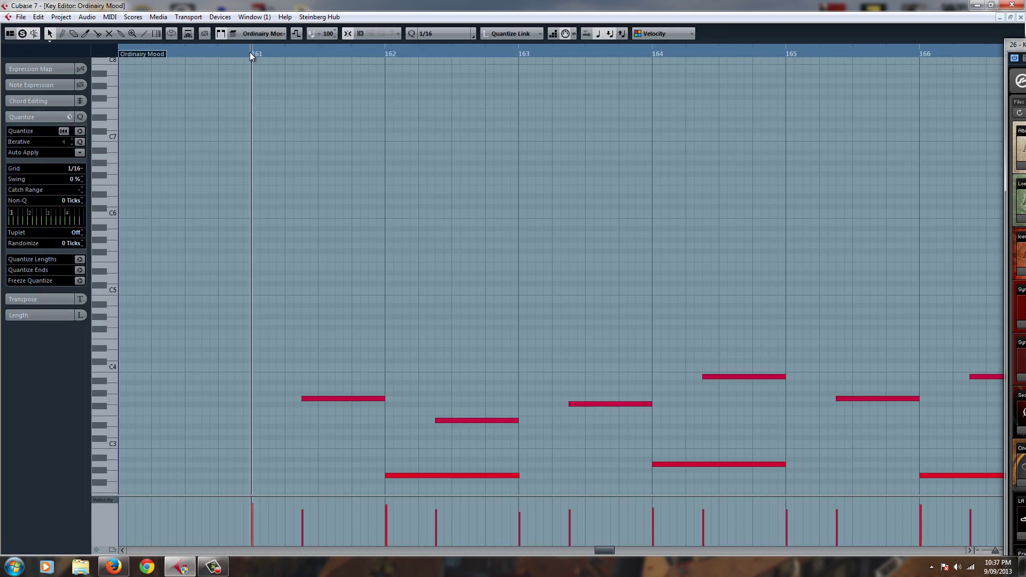
{"action": "key", "text": "space"}
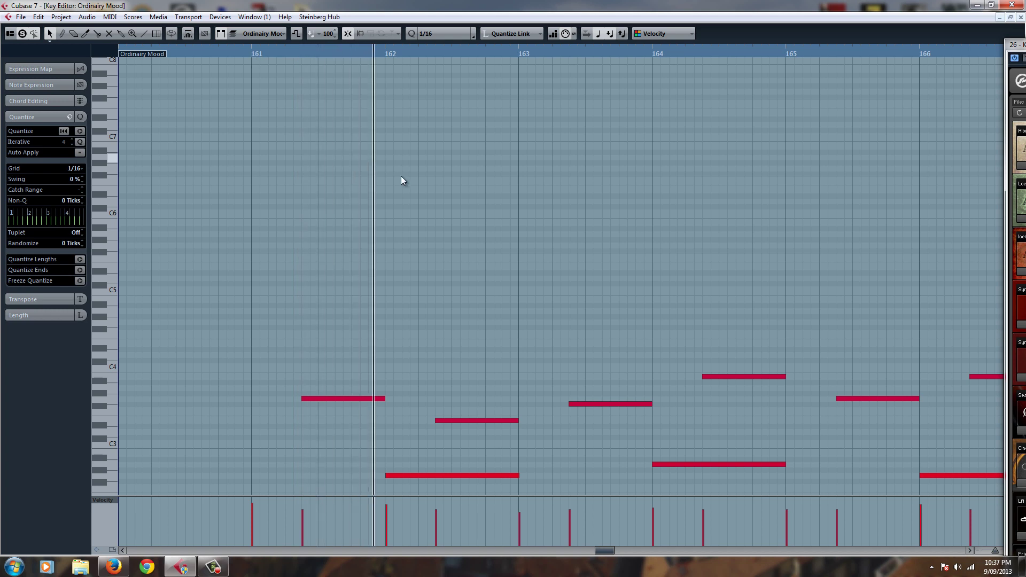
{"action": "scroll", "coordinate": [406, 183], "scroll_direction": "down", "scroll_amount": 5}
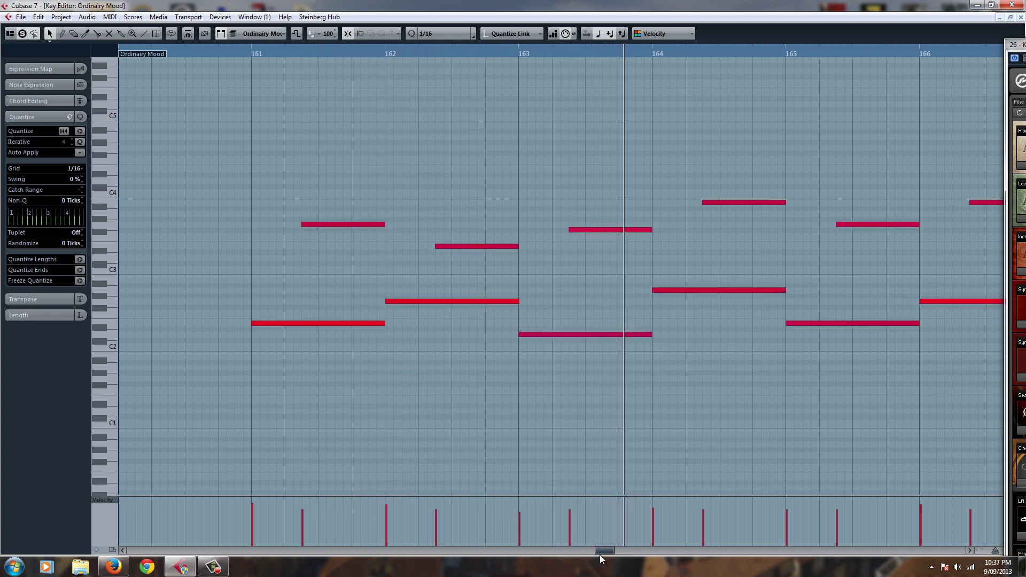
{"action": "left_click_drag", "start_coordinate": [605, 551], "coordinate": [613, 557]}
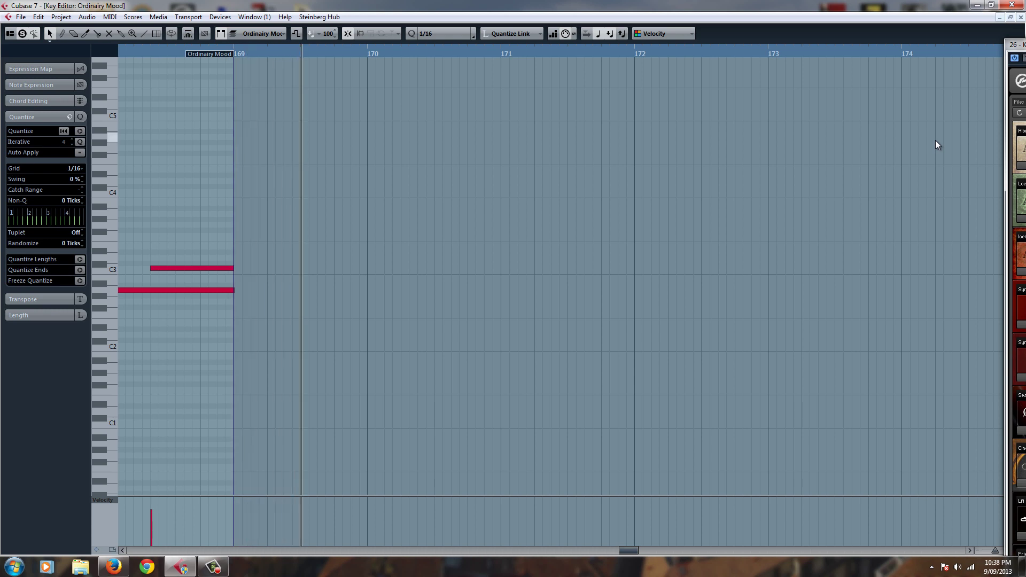
{"action": "left_click", "coordinate": [1021, 18]}
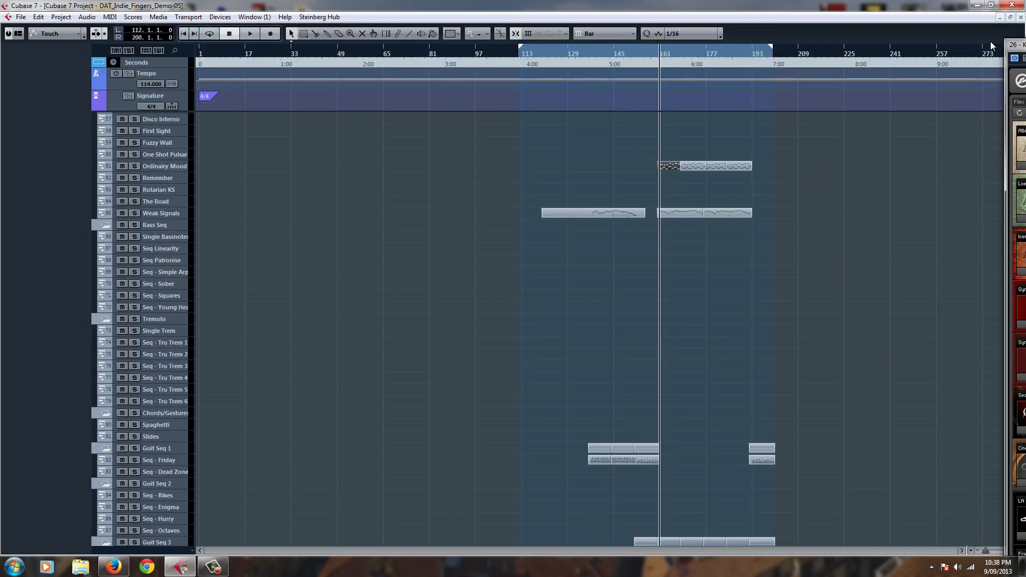
Step: Audition the Remember patch from its track with its Kontakt rack in view
{"action": "left_click", "coordinate": [163, 167]}
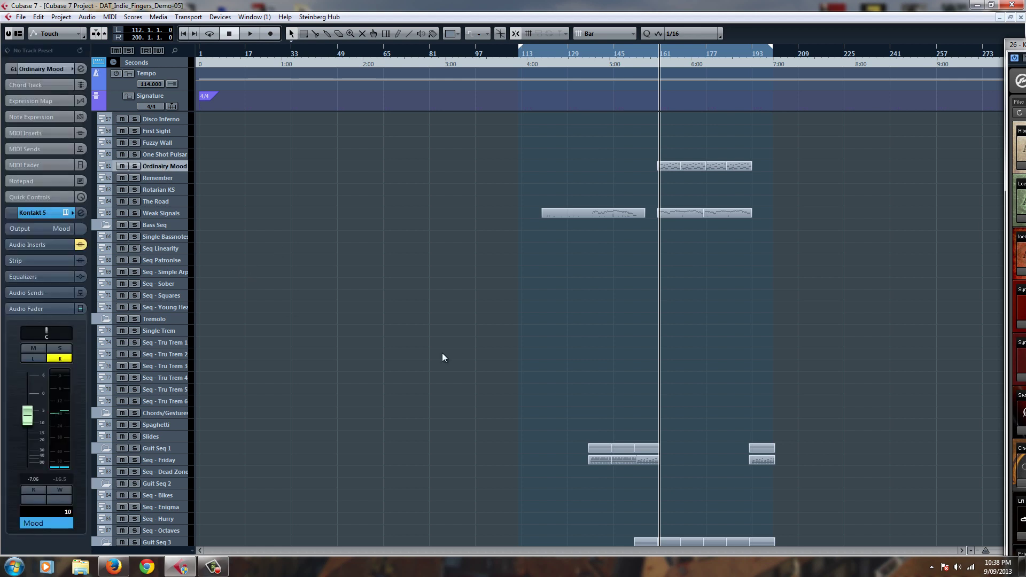
{"action": "scroll", "coordinate": [537, 322], "scroll_direction": "down", "scroll_amount": 10}
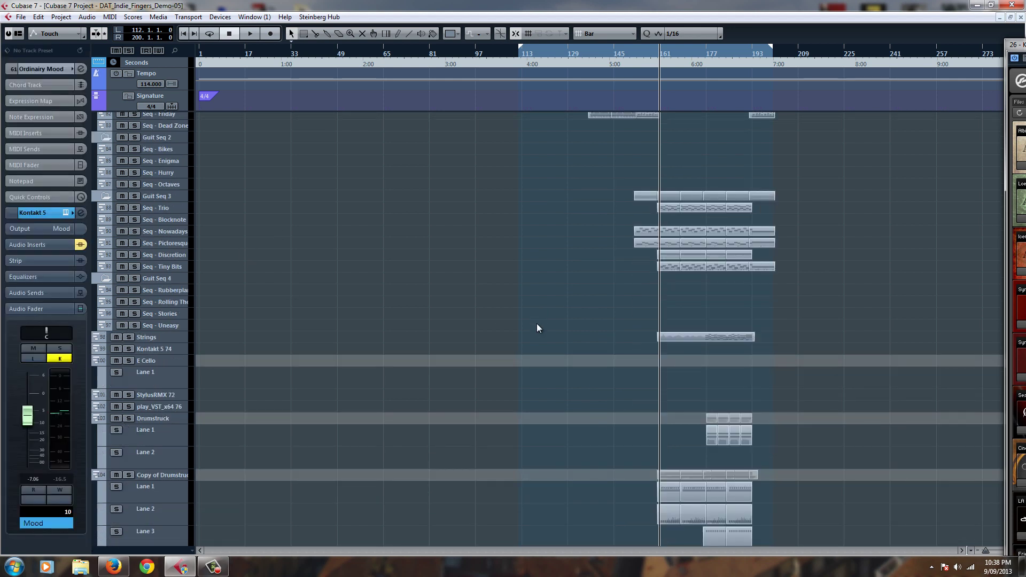
{"action": "scroll", "coordinate": [537, 323], "scroll_direction": "up", "scroll_amount": 10}
{"action": "left_click", "coordinate": [168, 178]}
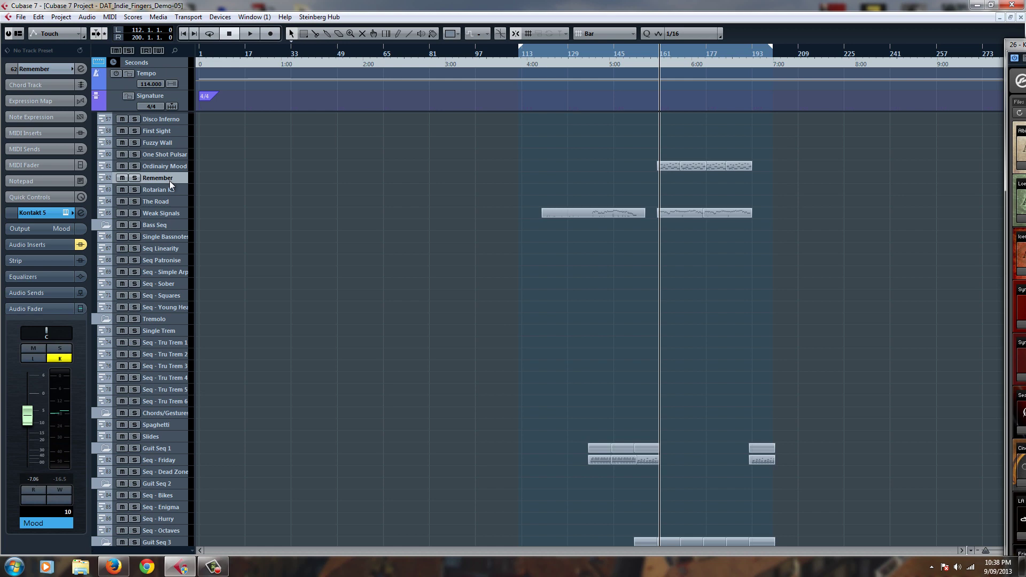
{"action": "left_click", "coordinate": [172, 186]}
{"action": "left_click", "coordinate": [172, 178]}
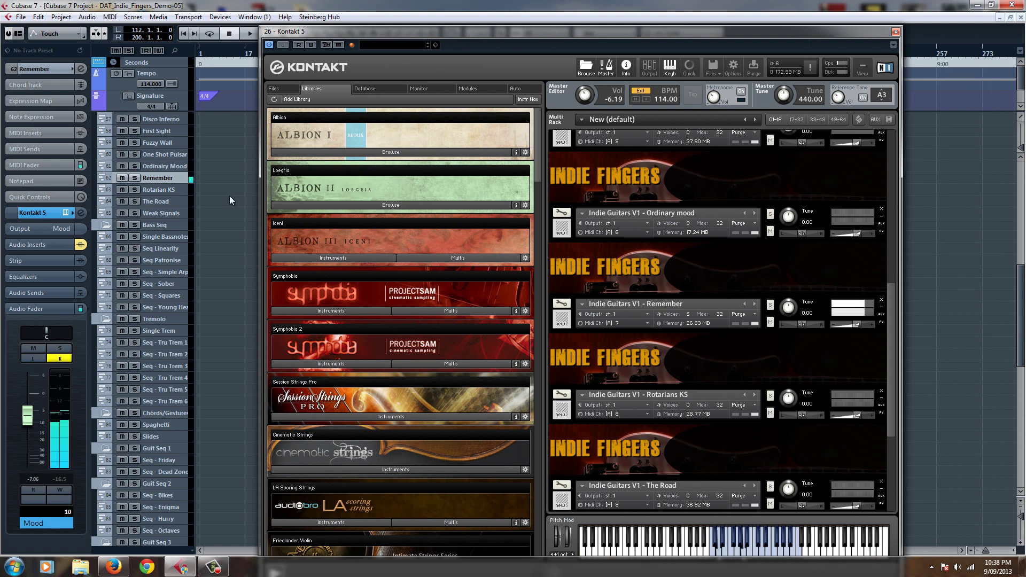
Step: Audition the Rotarians KS, The Road and Weak signals patches from their tracks and move the Kontakt window off the arrangement
{"action": "left_click", "coordinate": [174, 191]}
{"action": "left_click_drag", "start_coordinate": [893, 353], "coordinate": [892, 429]}
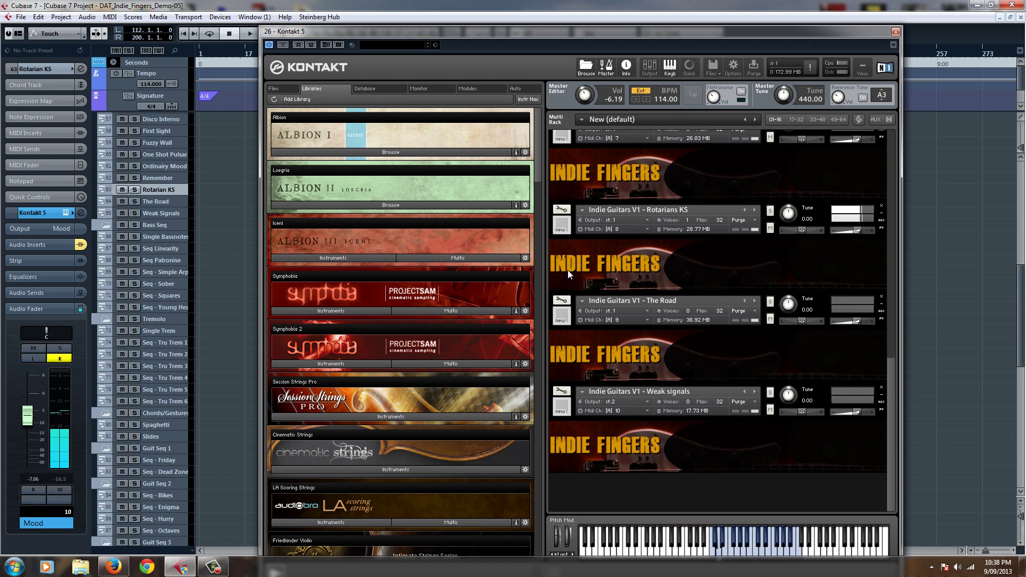
{"action": "left_click", "coordinate": [182, 202]}
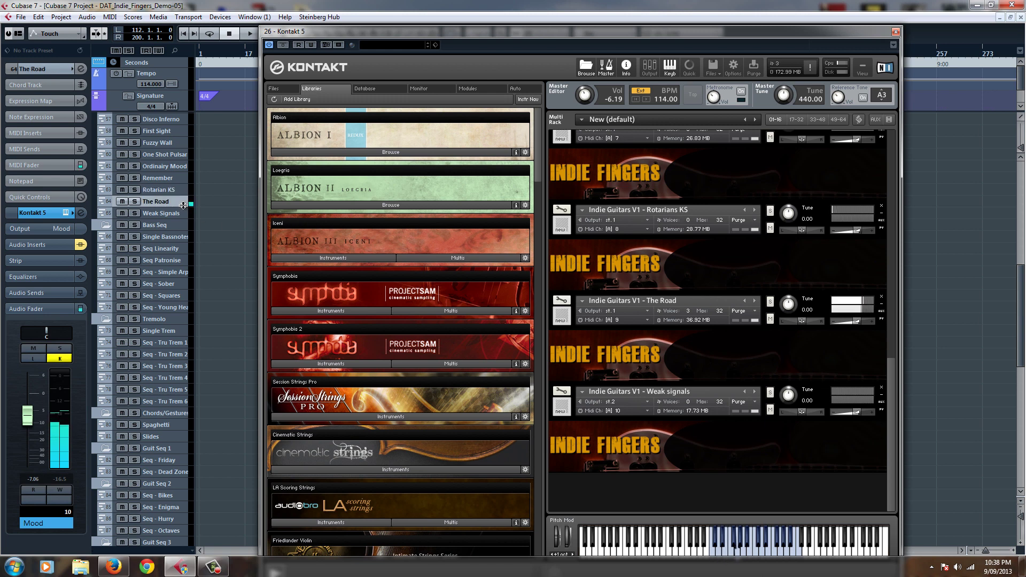
{"action": "left_click", "coordinate": [173, 214]}
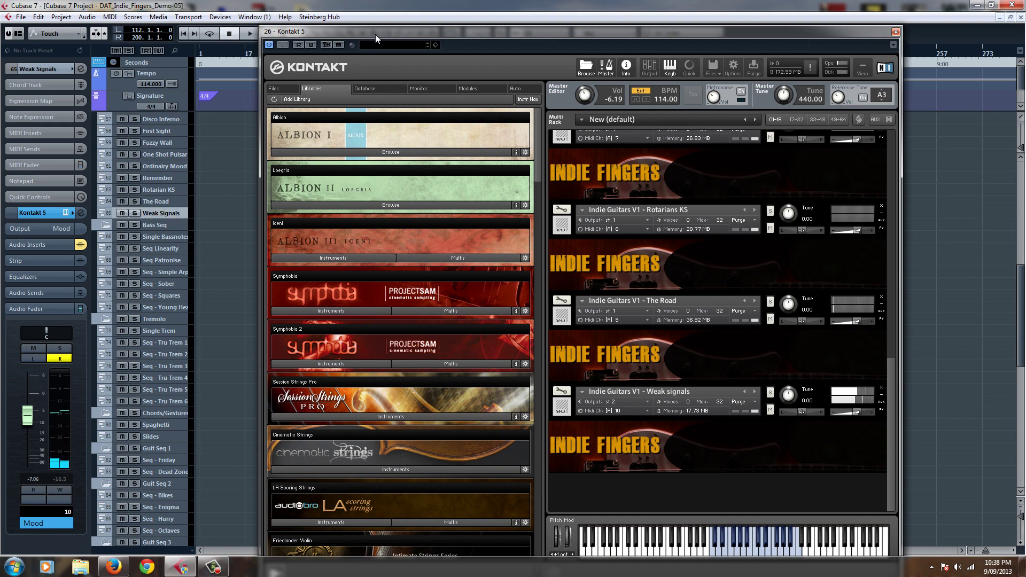
{"action": "left_click_drag", "start_coordinate": [376, 34], "coordinate": [886, 262]}
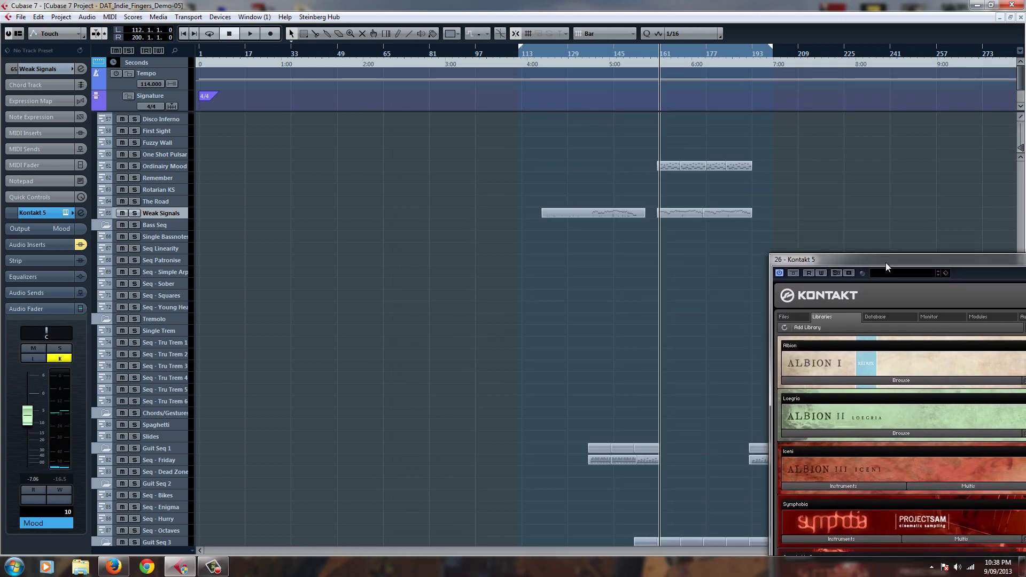
Step: Audition the Int Arp 5 track's sound
{"action": "scroll", "coordinate": [191, 222], "scroll_direction": "up", "scroll_amount": 10}
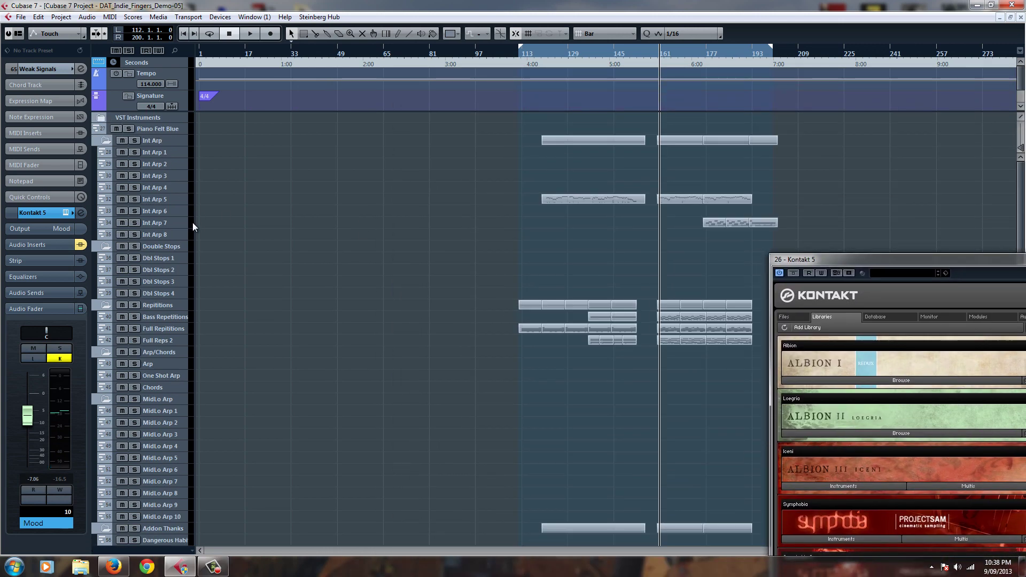
{"action": "left_click", "coordinate": [171, 188]}
{"action": "left_click", "coordinate": [171, 198]}
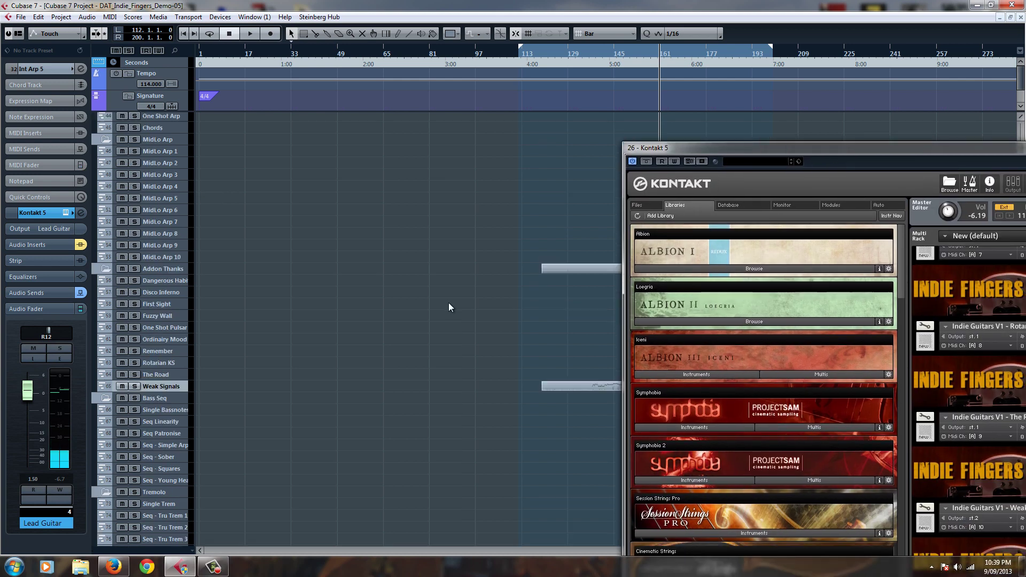
Step: Open the Kontakt instrument of the Single Bassnotes track in the Bass Seq folder and move its window clear of the track list
{"action": "scroll", "coordinate": [454, 305], "scroll_direction": "down", "scroll_amount": 5}
{"action": "left_click", "coordinate": [170, 225]}
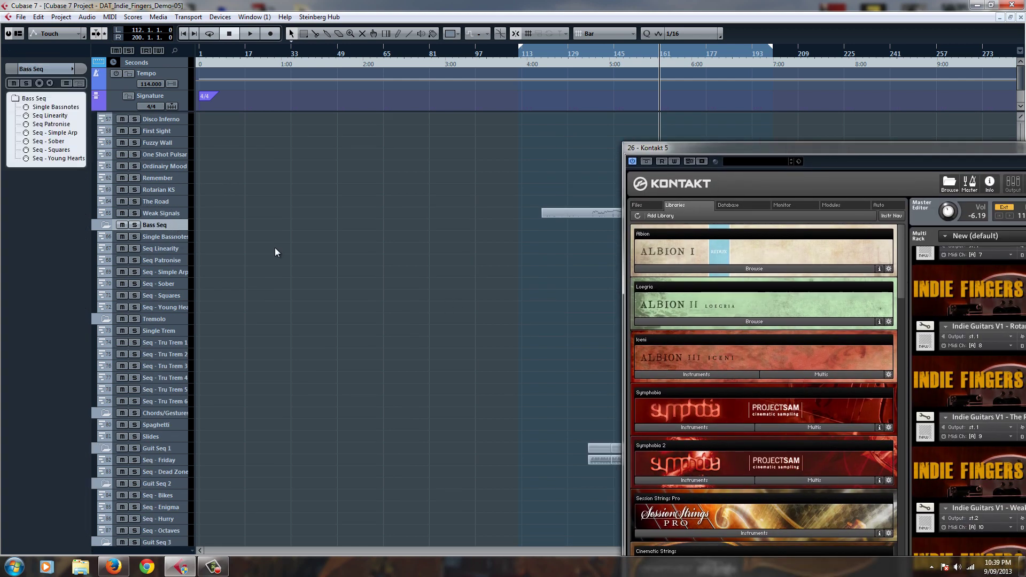
{"action": "left_click", "coordinate": [153, 238]}
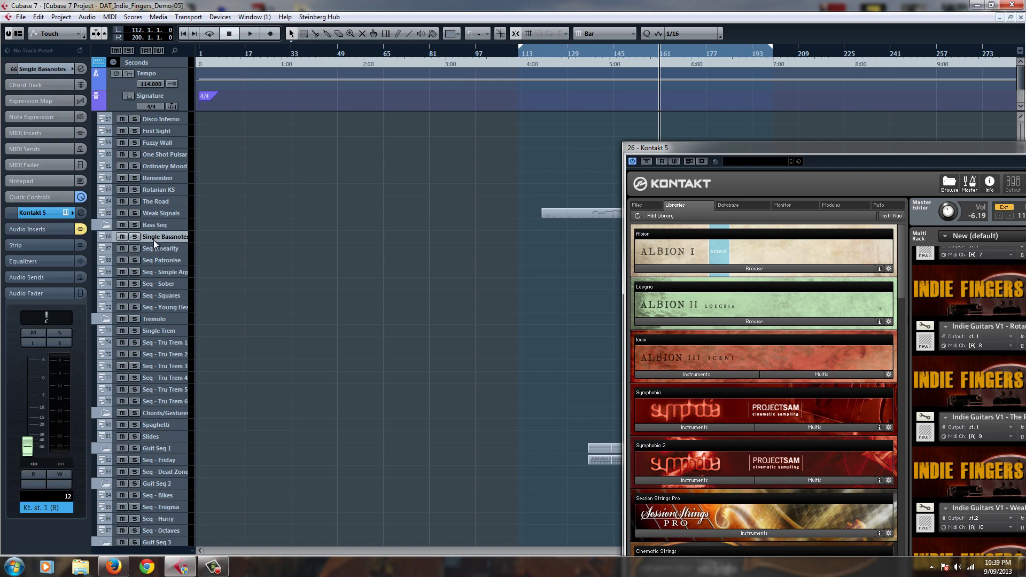
{"action": "left_click", "coordinate": [64, 214]}
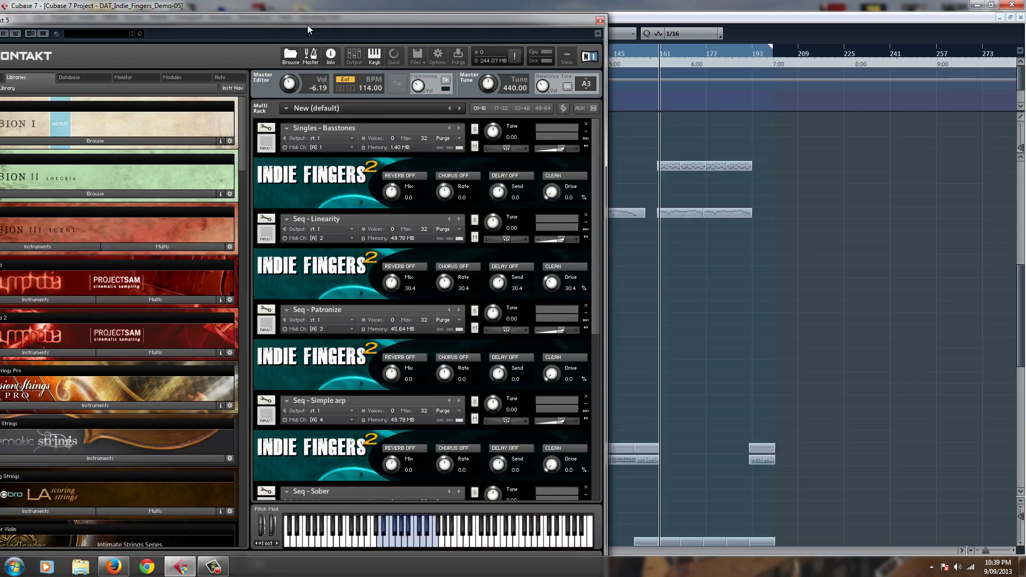
{"action": "left_click_drag", "start_coordinate": [306, 24], "coordinate": [636, 9]}
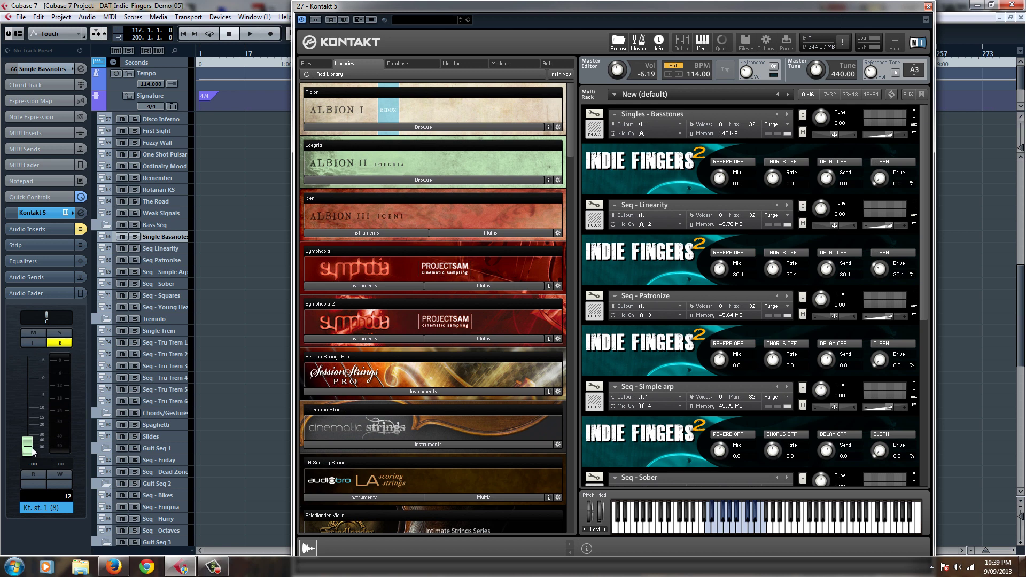
Step: Raise the Single Bassnotes channel volume to about 0.29 dB and audition the Singles - Basstones patch
{"action": "left_click_drag", "start_coordinate": [33, 451], "coordinate": [29, 382]}
{"action": "left_click_drag", "start_coordinate": [520, 6], "coordinate": [553, 10]}
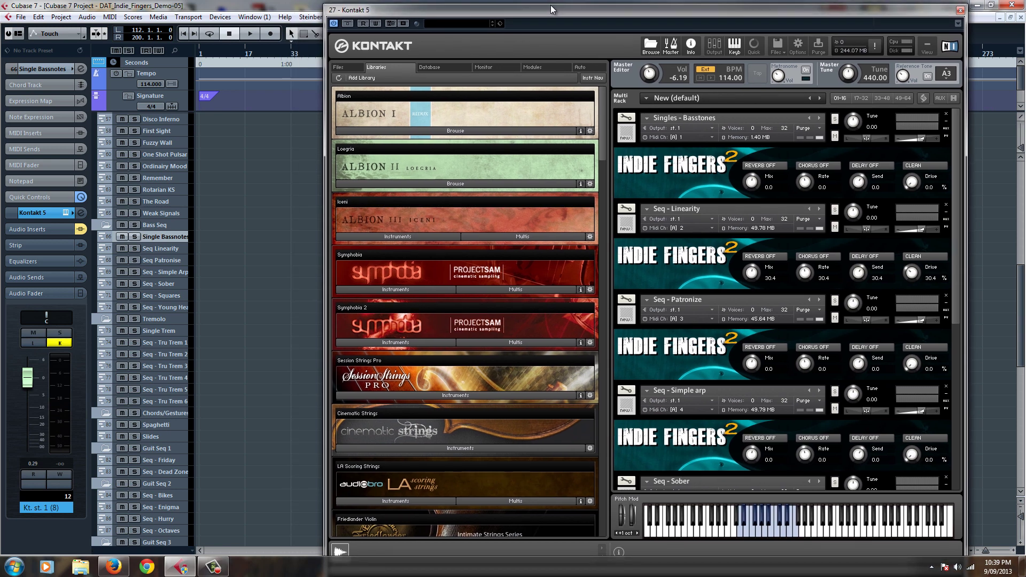
{"action": "left_click_drag", "start_coordinate": [552, 10], "coordinate": [546, 23]}
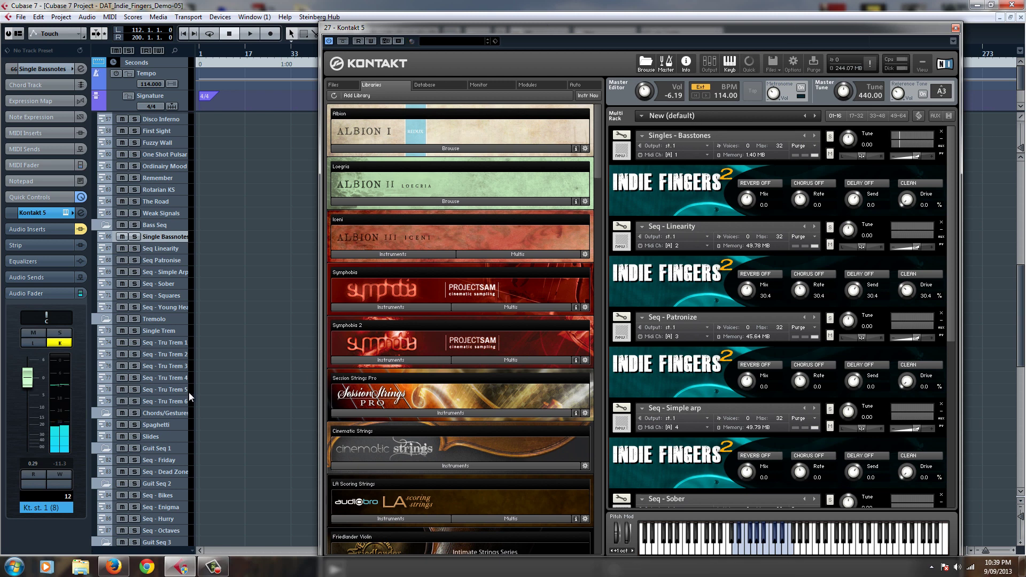
Step: Audition the Seq - Linearity and Seq - Patronize patches from their tracks and select each in the Kontakt rack
{"action": "left_click", "coordinate": [166, 250]}
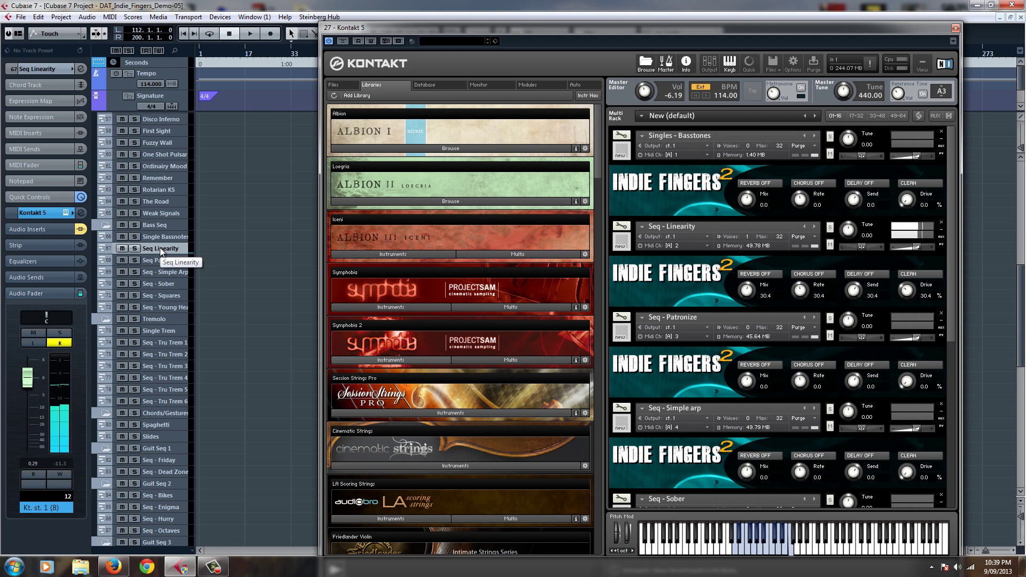
{"action": "left_click", "coordinate": [798, 220]}
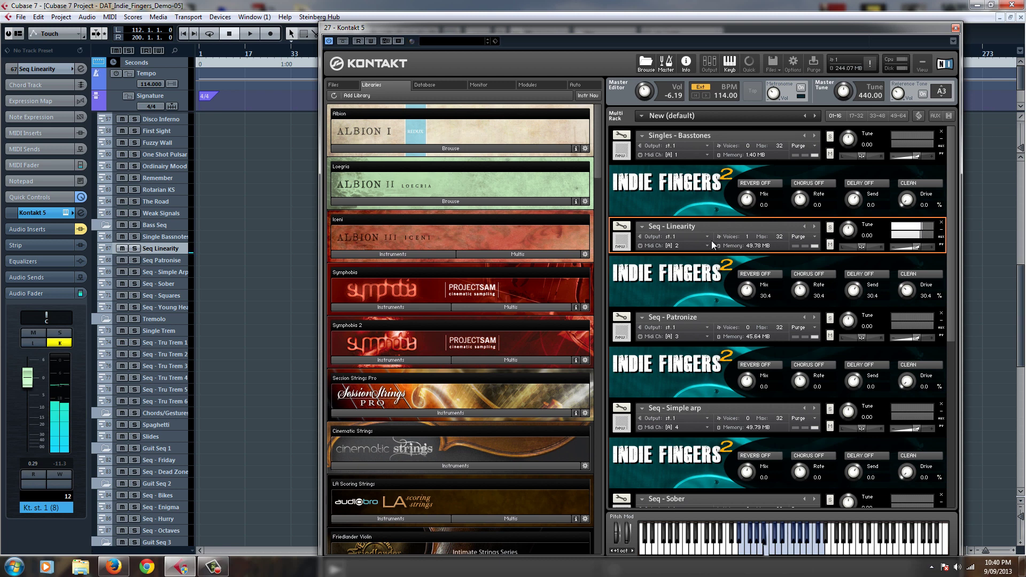
{"action": "left_click", "coordinate": [172, 262]}
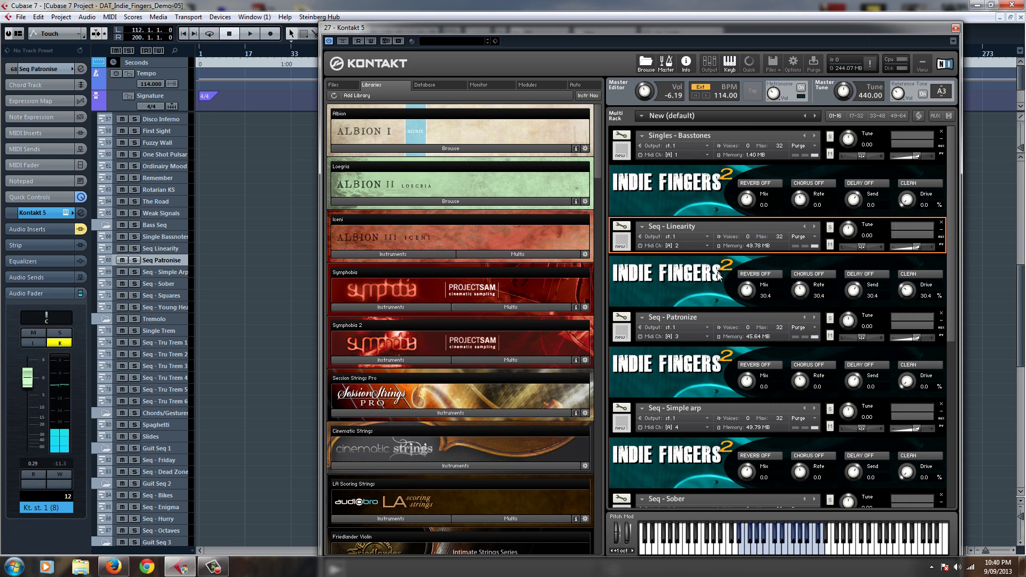
{"action": "left_click", "coordinate": [713, 311]}
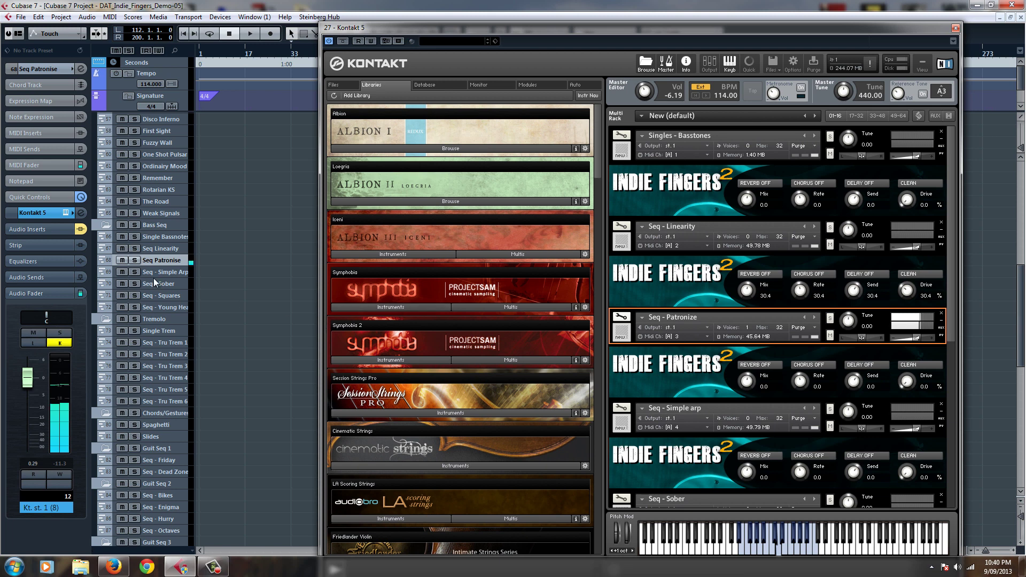
Step: Audition the Seq - Simple arp and Seq - Sober patches from their tracks, comparing Sober with the Seq Patronise track
{"action": "left_click", "coordinate": [178, 273]}
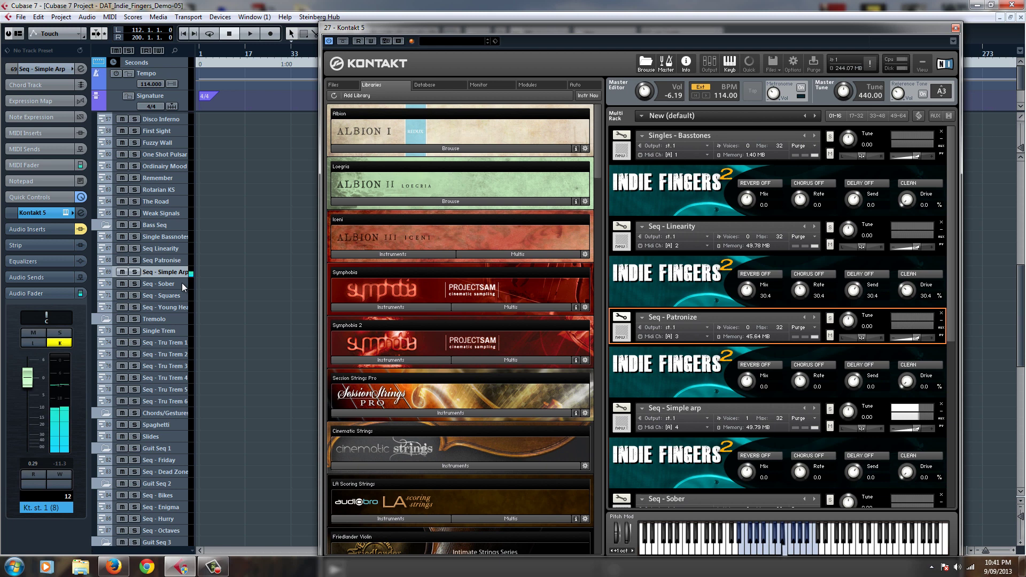
{"action": "left_click", "coordinate": [181, 283]}
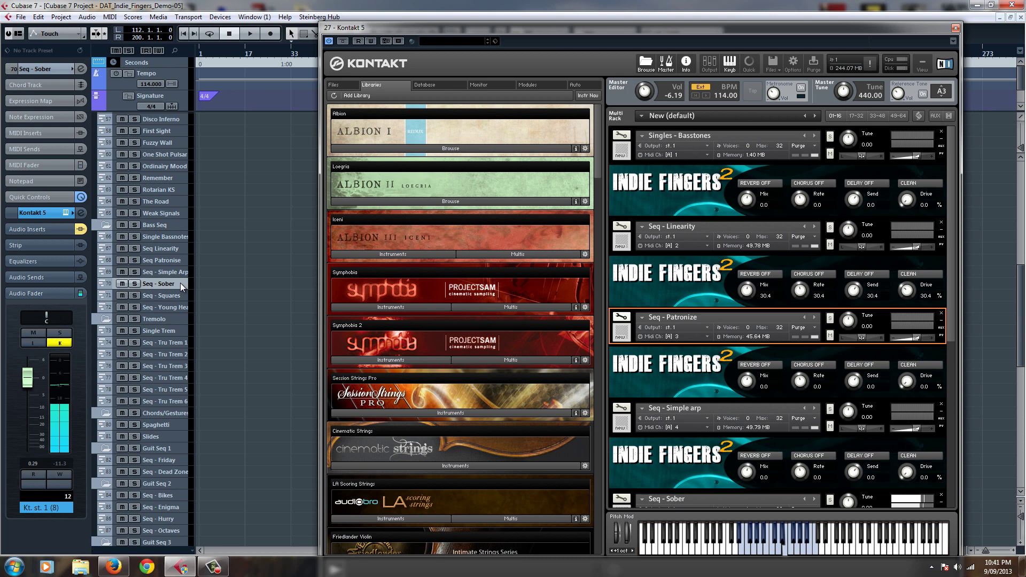
{"action": "left_click", "coordinate": [178, 249]}
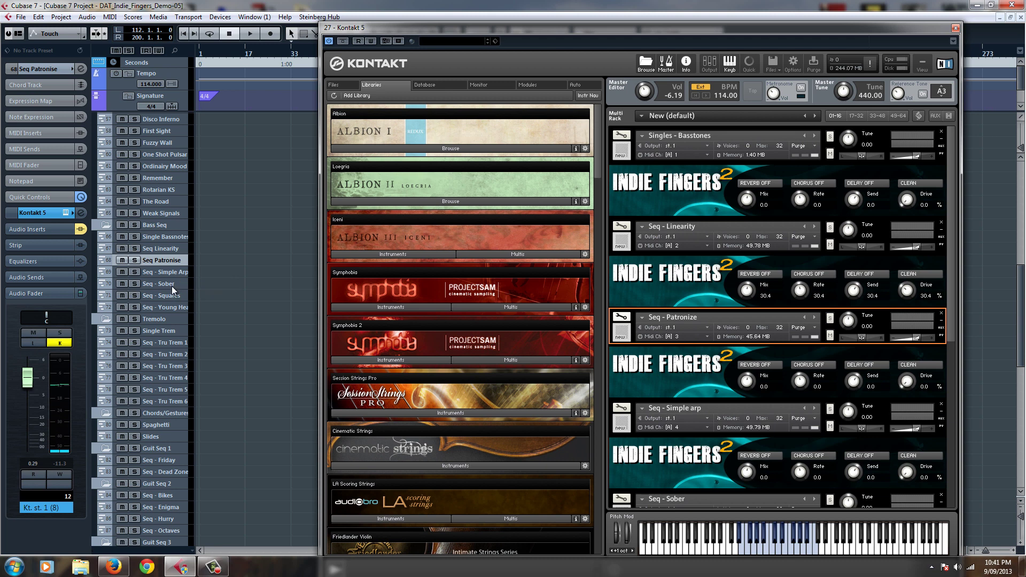
{"action": "left_click", "coordinate": [171, 285]}
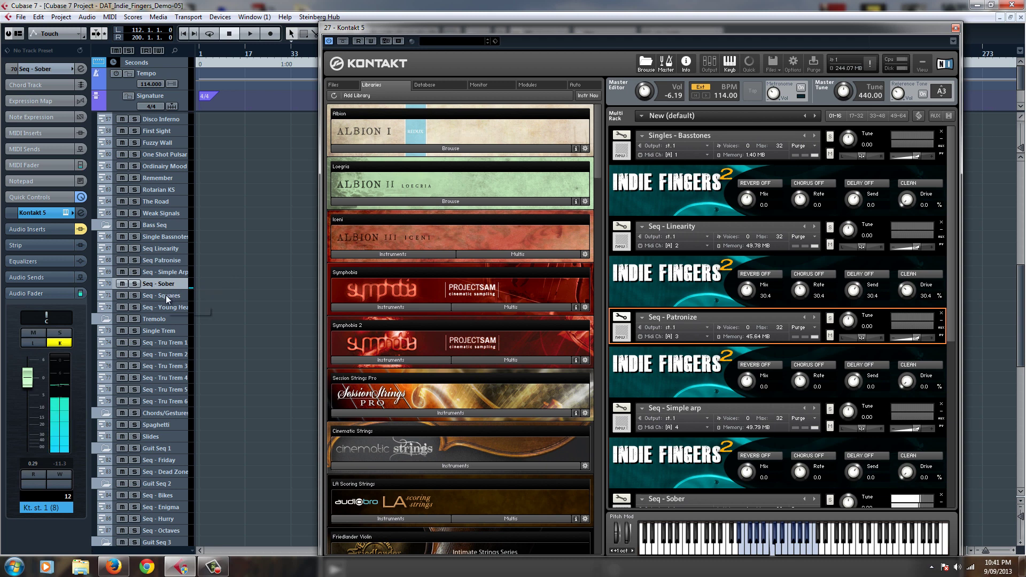
Step: Audition the Seq - Squares and Seq - Young hearts patches from their tracks with both shown in the Kontakt rack
{"action": "left_click", "coordinate": [161, 297]}
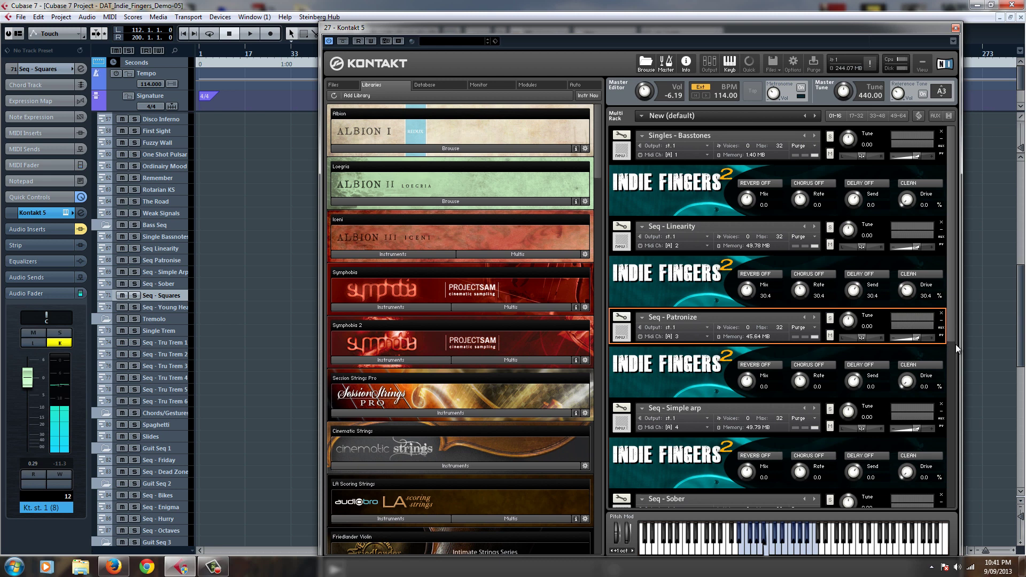
{"action": "scroll", "coordinate": [956, 347], "scroll_direction": "down", "scroll_amount": 5}
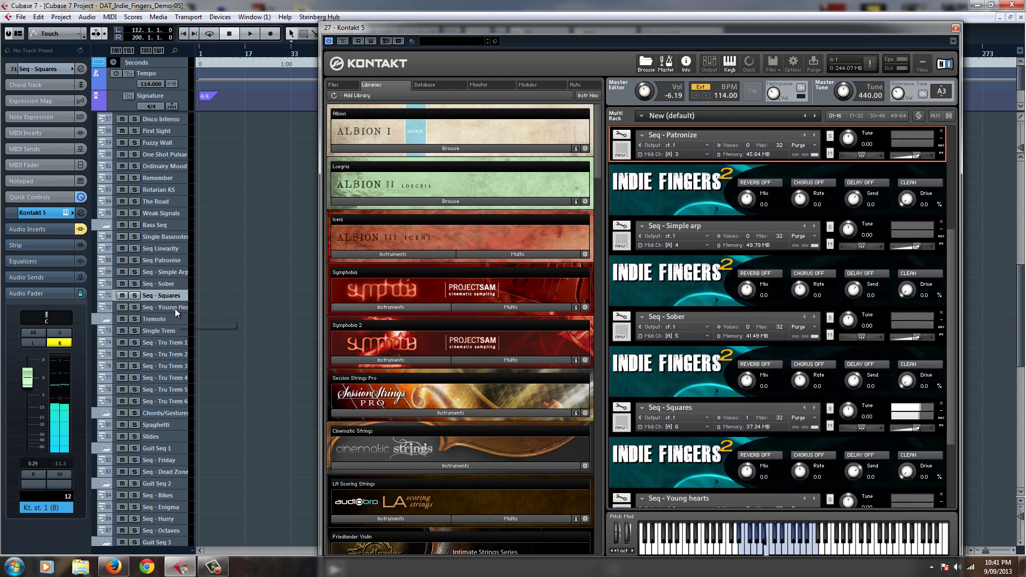
{"action": "left_click", "coordinate": [174, 309]}
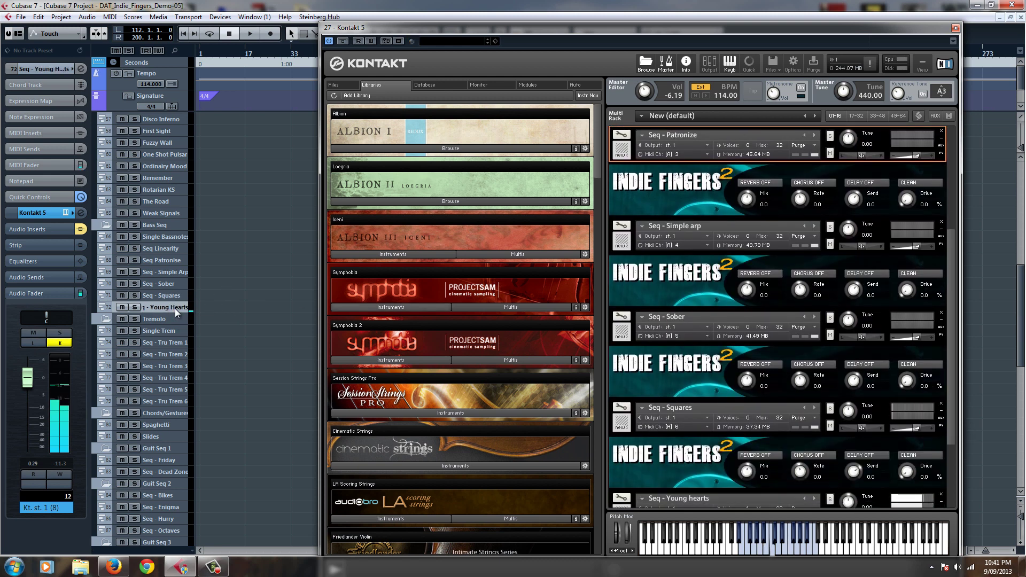
{"action": "key", "text": "Home"}
{"action": "key", "text": "Delete"}
{"action": "key", "text": "Delete"}
{"action": "key", "text": "Delete"}
{"action": "key", "text": "Delete"}
{"action": "key", "text": "Delete"}
{"action": "key", "text": "Delete"}
{"action": "key", "text": "Escape"}
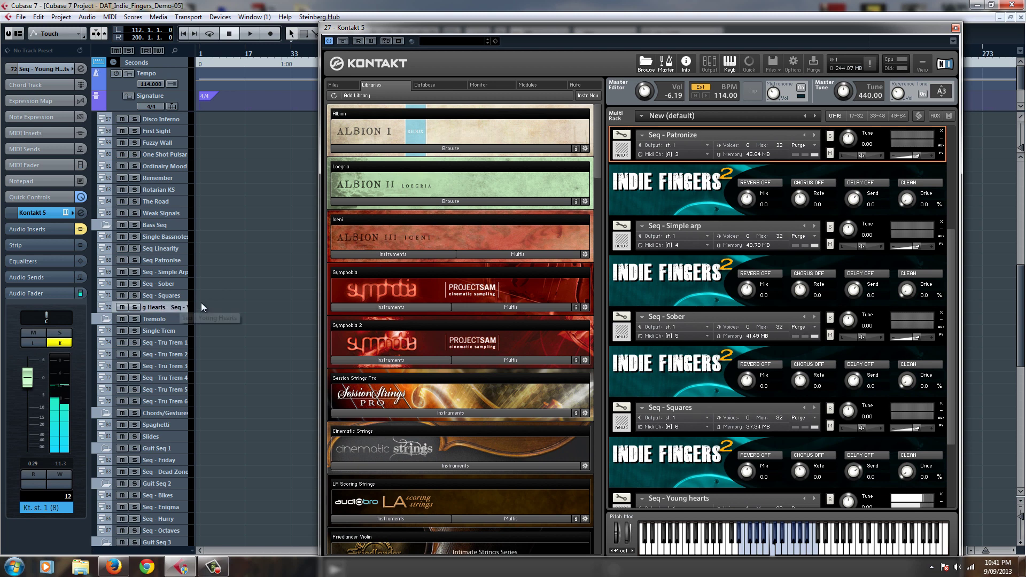
{"action": "key", "text": "Home"}
{"action": "key", "text": "Delete"}
{"action": "key", "text": "Delete"}
{"action": "key", "text": "Delete"}
{"action": "key", "text": "Delete"}
{"action": "key", "text": "Delete"}
{"action": "key", "text": "Delete"}
{"action": "type", "text": "Seq - You"}
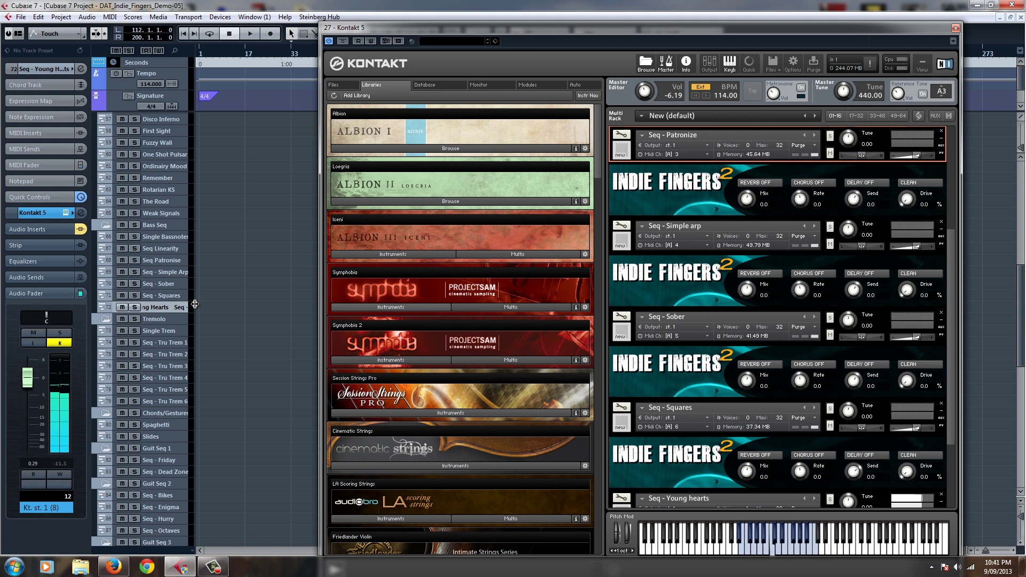
{"action": "type", "text": "ng Hearts"}
{"action": "key", "text": "Return"}
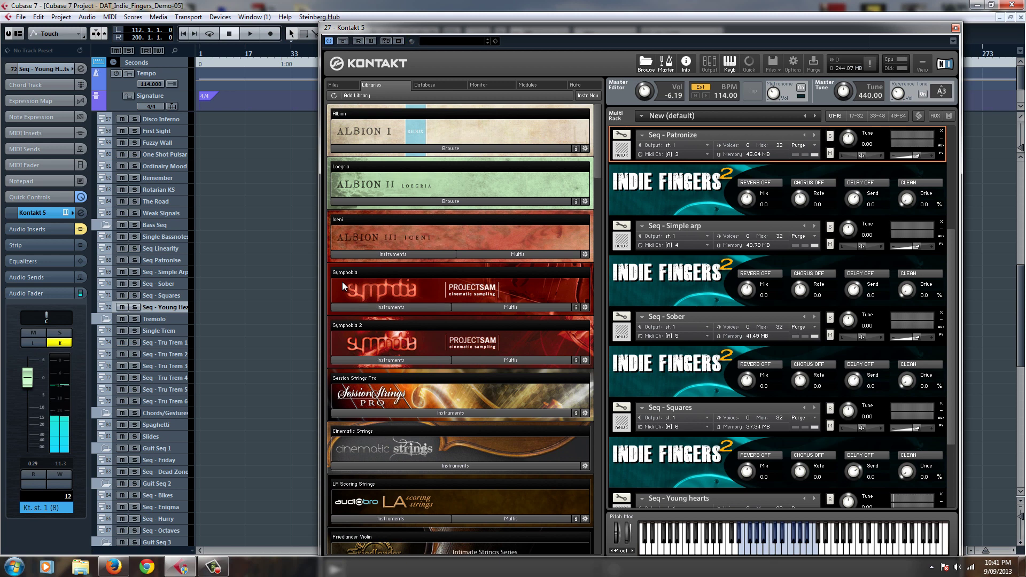
Step: Select the Seq - Squares track and shift the Kontakt window aside briefly to check its place in the arrangement
{"action": "left_click", "coordinate": [176, 298]}
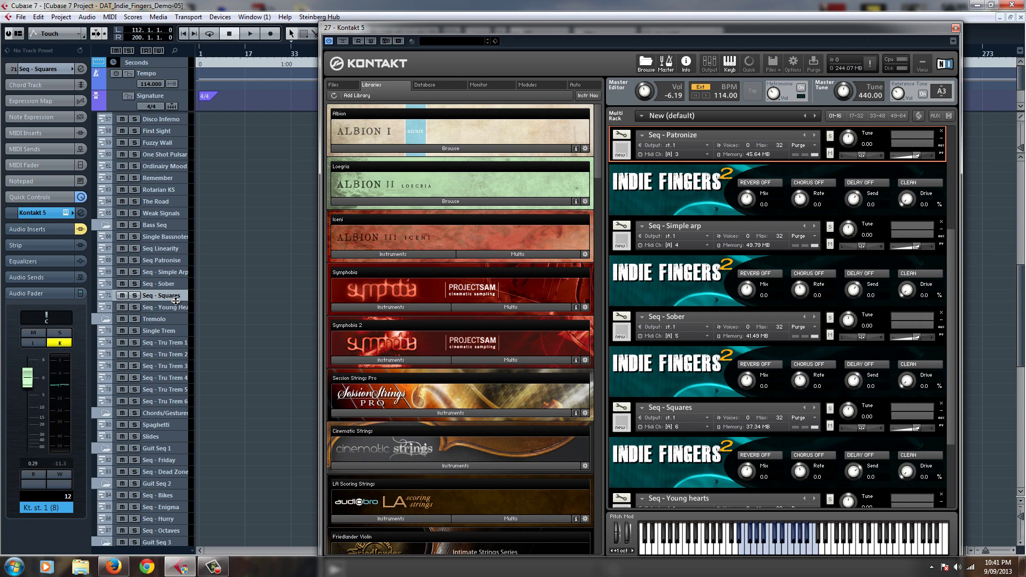
{"action": "left_click_drag", "start_coordinate": [569, 24], "coordinate": [675, 53]}
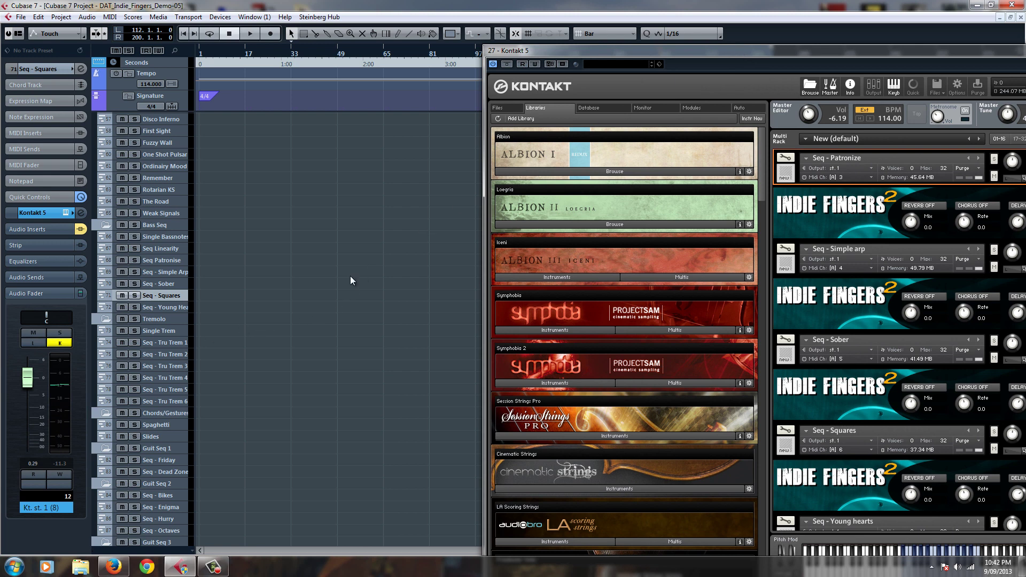
{"action": "left_click_drag", "start_coordinate": [696, 51], "coordinate": [526, 34]}
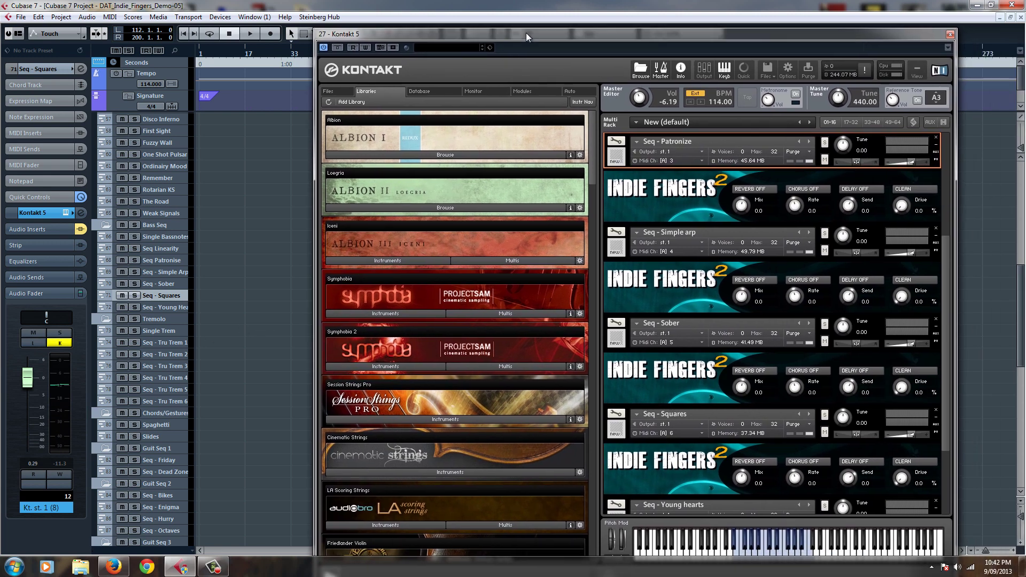
Step: Open the Kontakt rack of the Single Trem track and audition the Singles - True tremolo and Seq - True tremolo 1 patches
{"action": "left_click", "coordinate": [155, 333]}
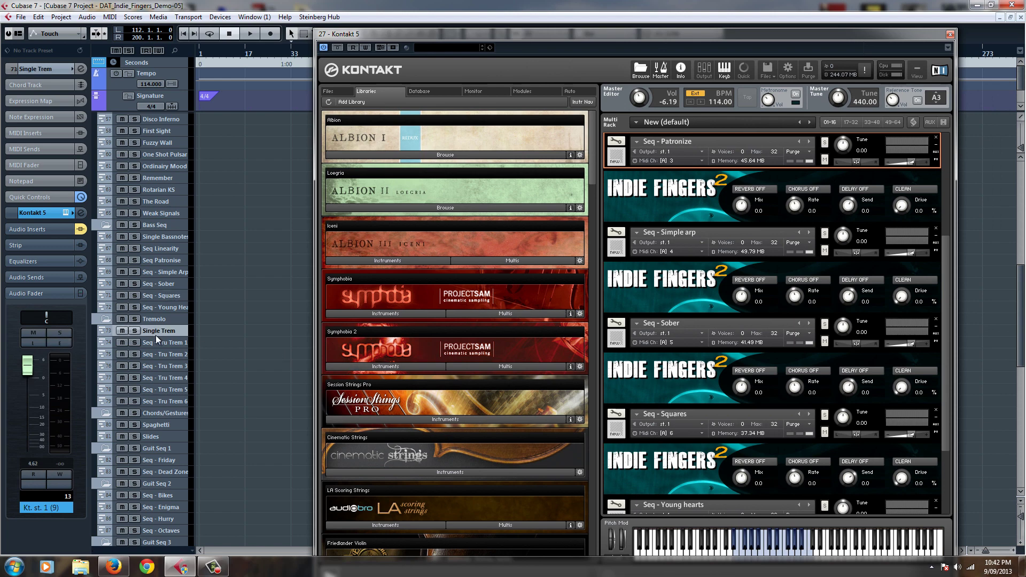
{"action": "left_click", "coordinate": [63, 213]}
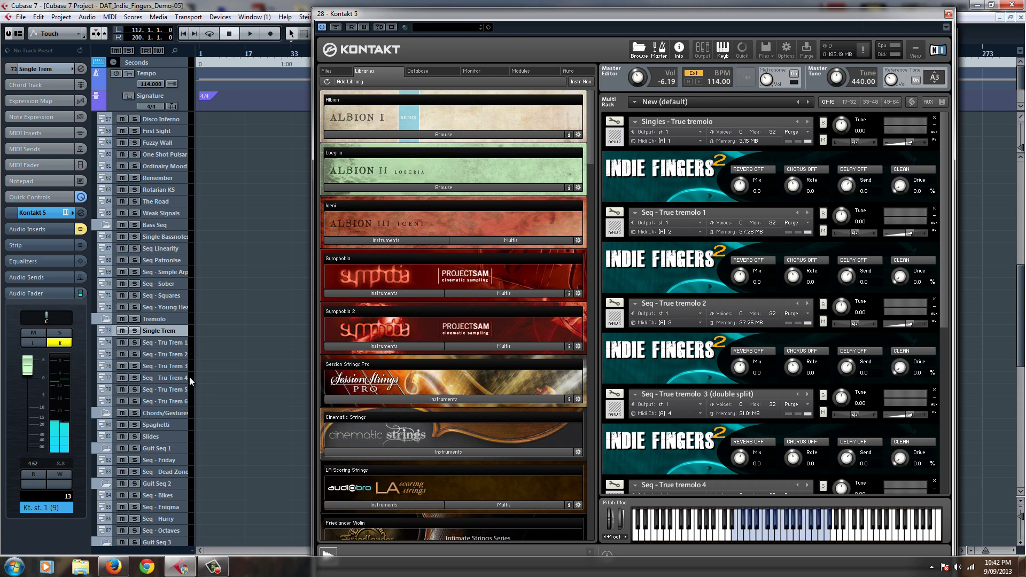
{"action": "left_click", "coordinate": [174, 344]}
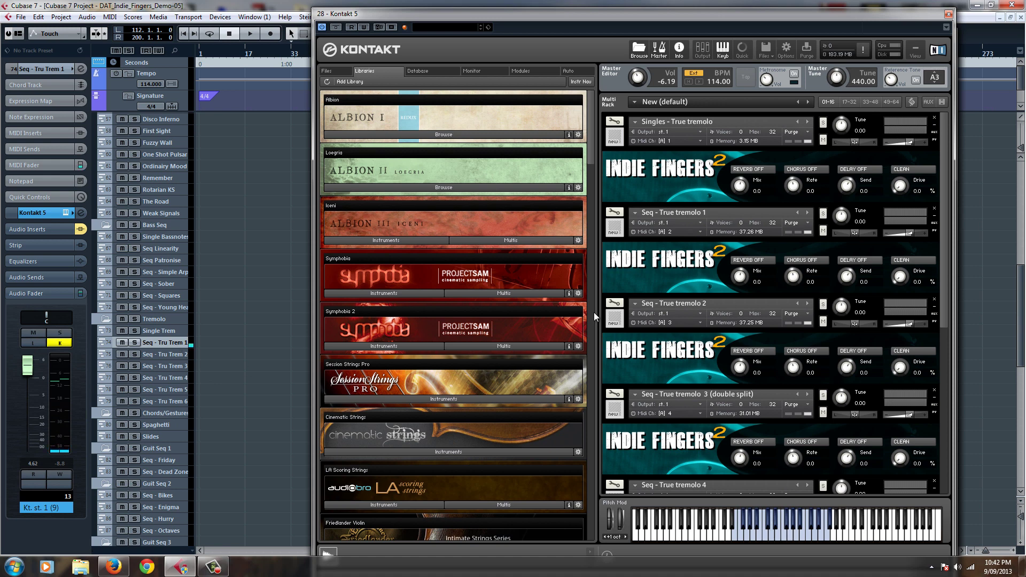
{"action": "left_click", "coordinate": [714, 207]}
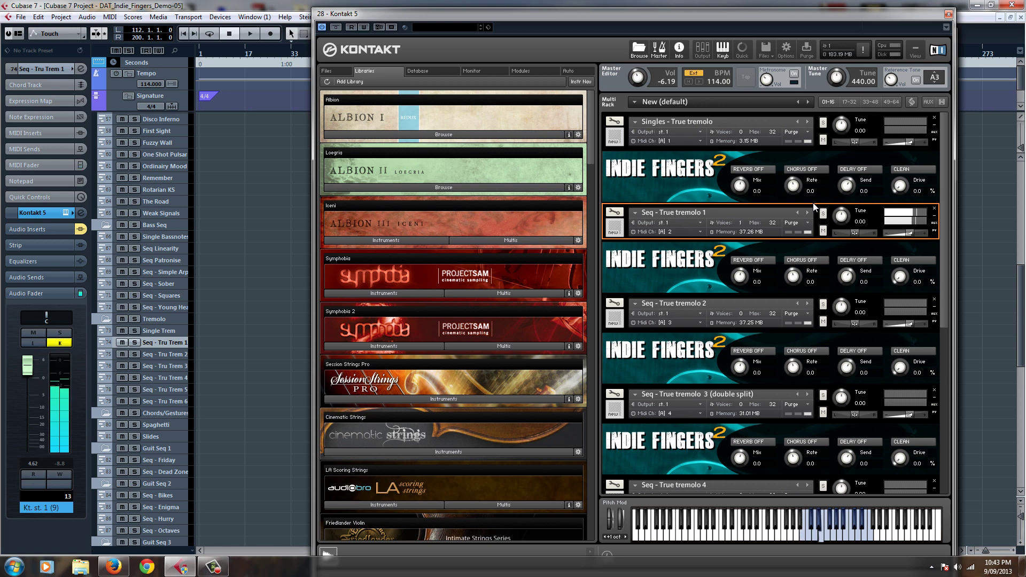
Step: Audition the true tremolo sequence patches from the Seq - Tru Trem 2, 3, 4 and 5 tracks in order
{"action": "left_click", "coordinate": [185, 355]}
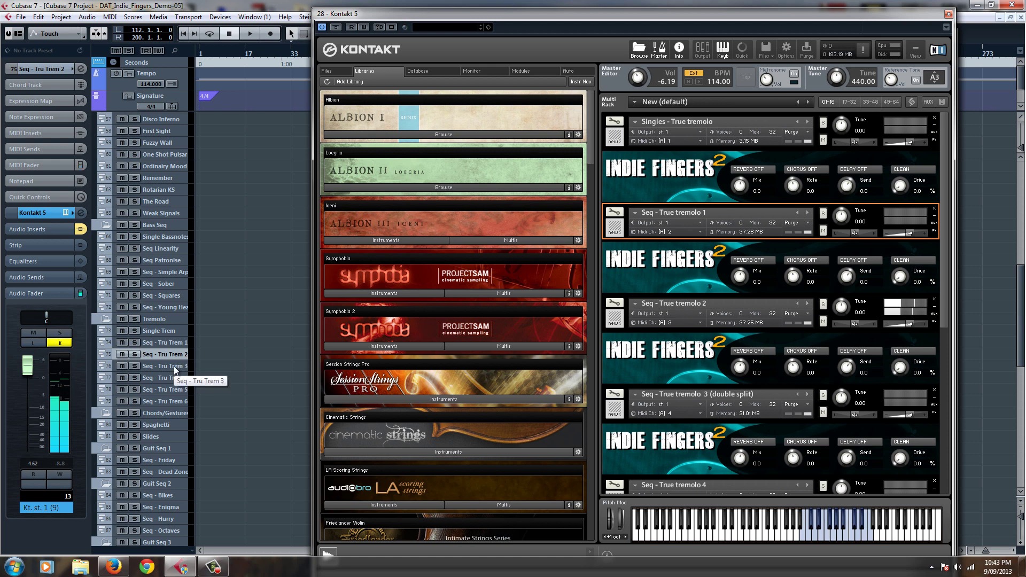
{"action": "left_click", "coordinate": [174, 366]}
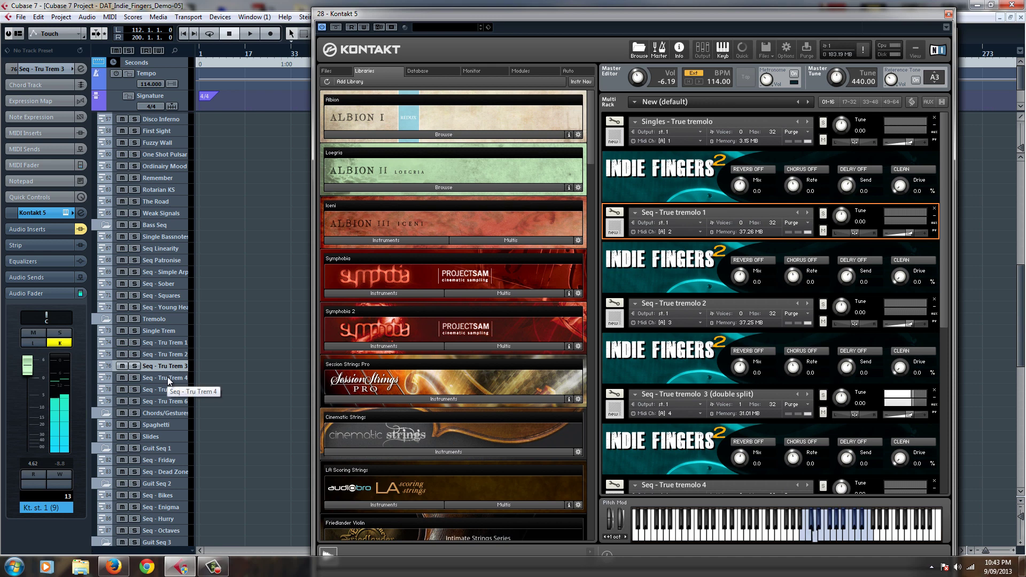
{"action": "left_click", "coordinate": [167, 378]}
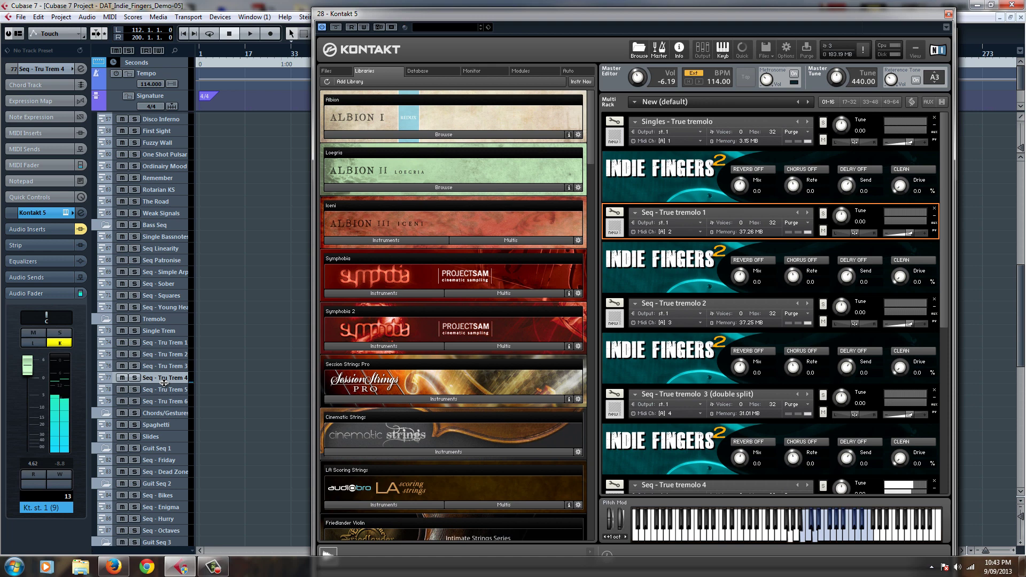
{"action": "left_click", "coordinate": [167, 391]}
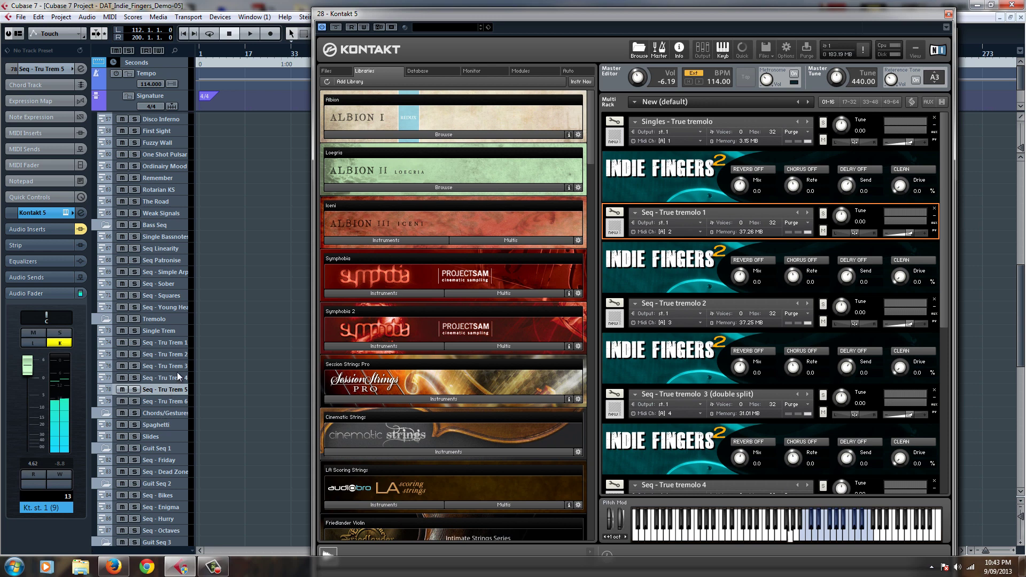
Step: Compare the Seq - Tru Trem 2 to 5 tracks in quick succession and select the Seq - Tru Trem 6 track for audition
{"action": "left_click", "coordinate": [176, 377]}
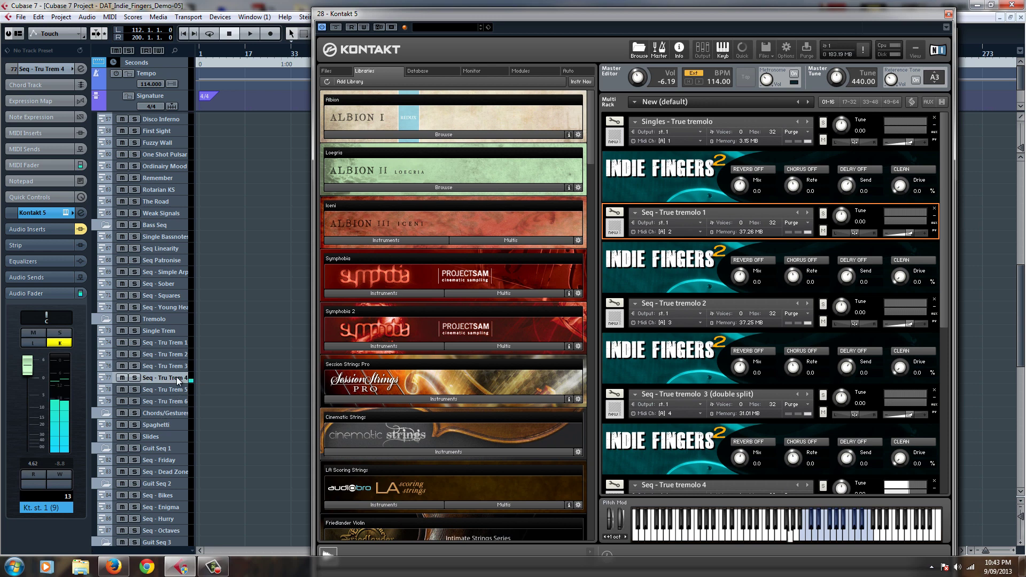
{"action": "left_click", "coordinate": [179, 356]}
{"action": "left_click", "coordinate": [180, 366]}
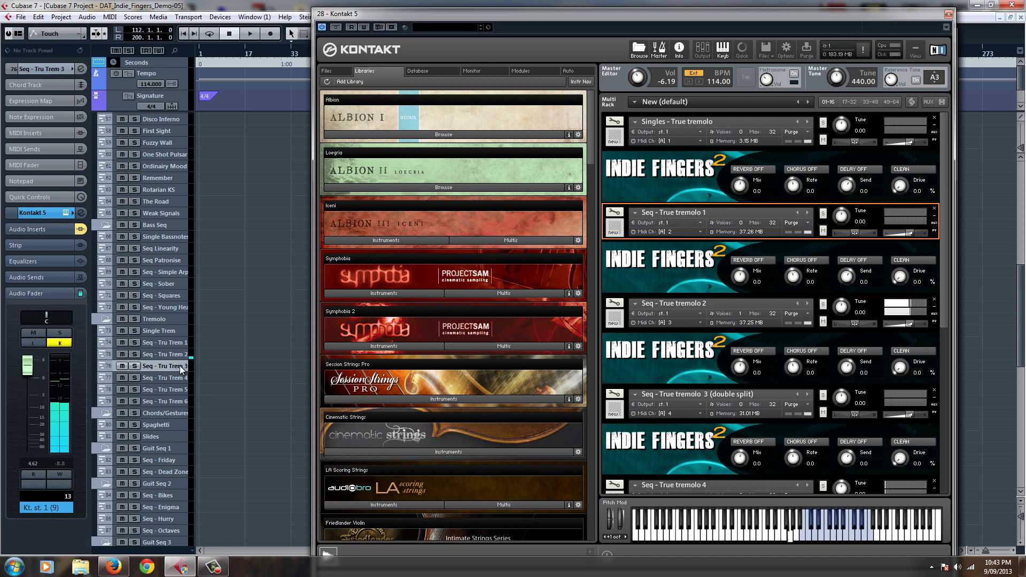
{"action": "left_click", "coordinate": [174, 374]}
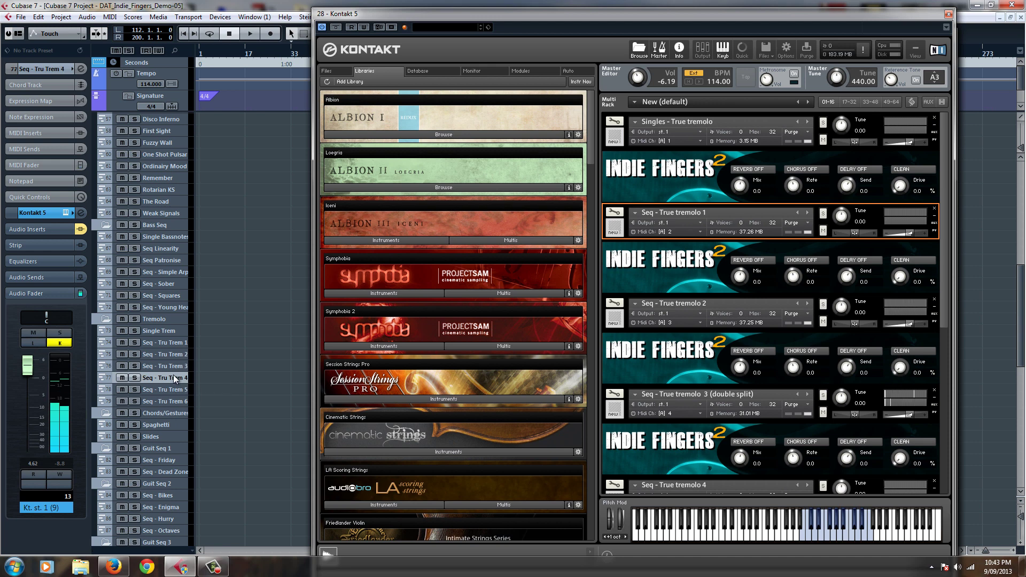
{"action": "left_click", "coordinate": [173, 389]}
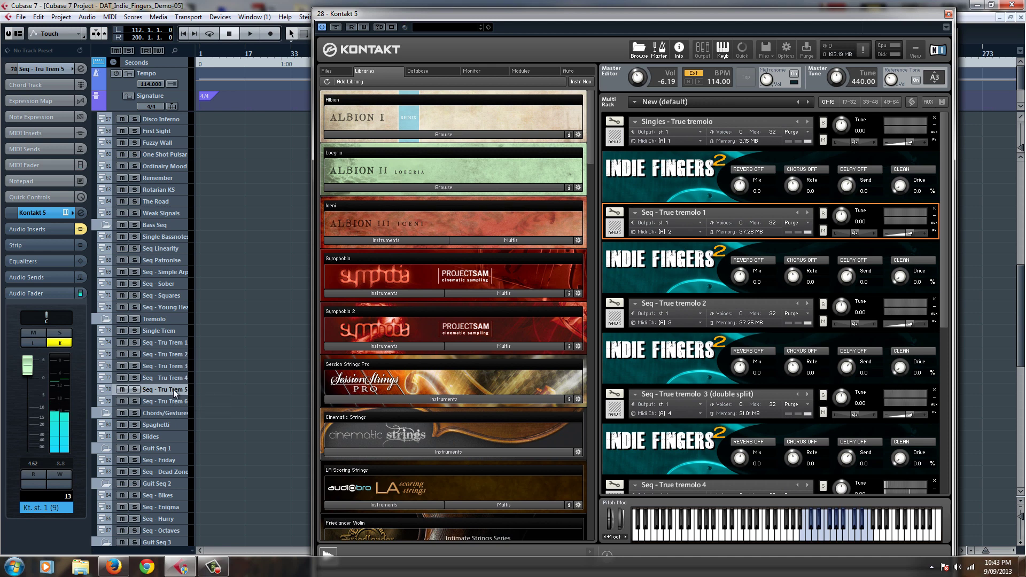
{"action": "left_click", "coordinate": [168, 399]}
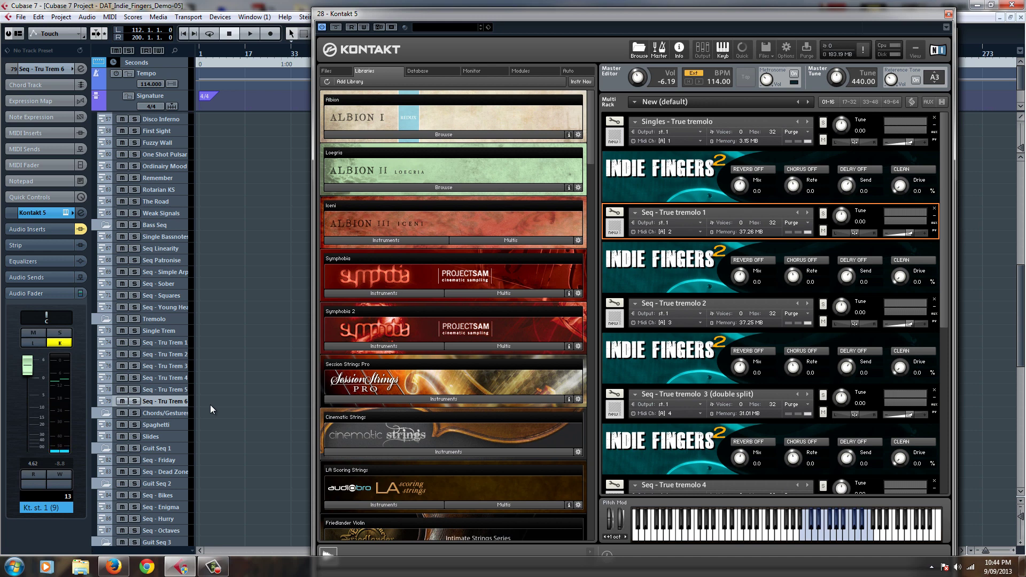
Step: Replace the tremolo Kontakt window with the Spaghetti track's rack and raise the Spaghetti channel volume to about 0.53 dB
{"action": "scroll", "coordinate": [211, 405], "scroll_direction": "down", "scroll_amount": 3}
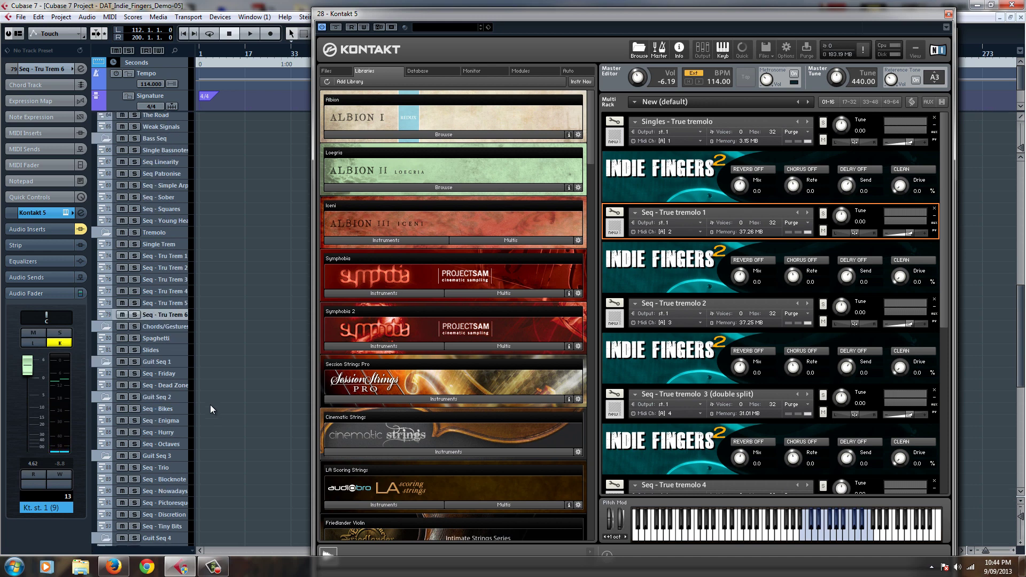
{"action": "left_click", "coordinate": [167, 338]}
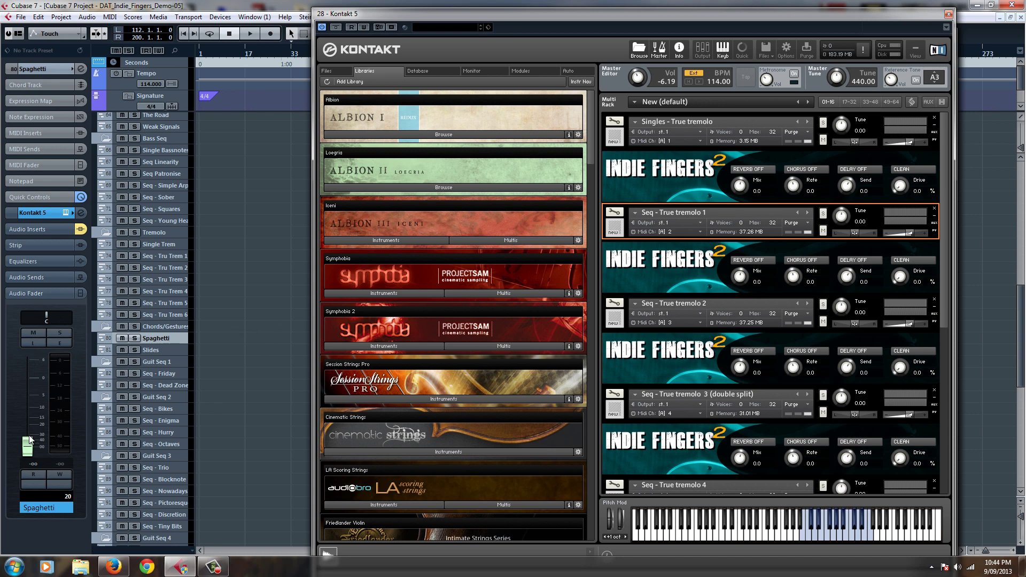
{"action": "left_click", "coordinate": [948, 14]}
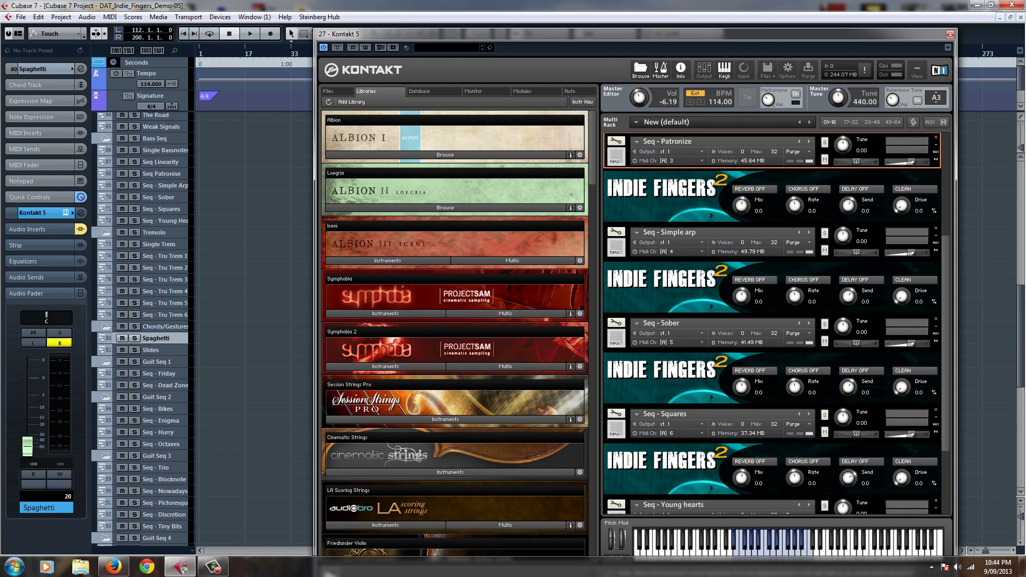
{"action": "left_click", "coordinate": [66, 212]}
{"action": "left_click_drag", "start_coordinate": [409, 9], "coordinate": [392, 7]}
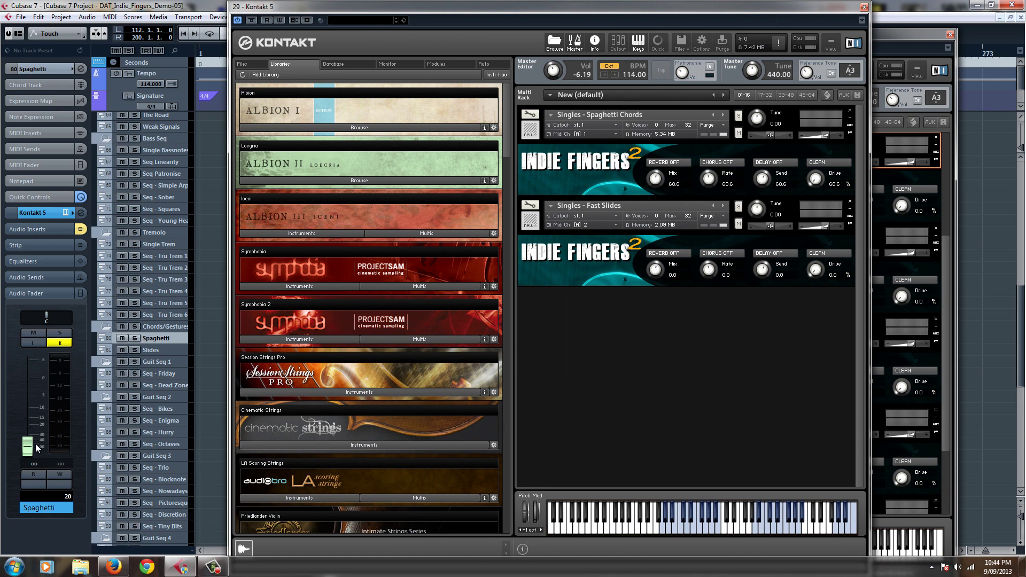
{"action": "left_click_drag", "start_coordinate": [29, 444], "coordinate": [31, 377]}
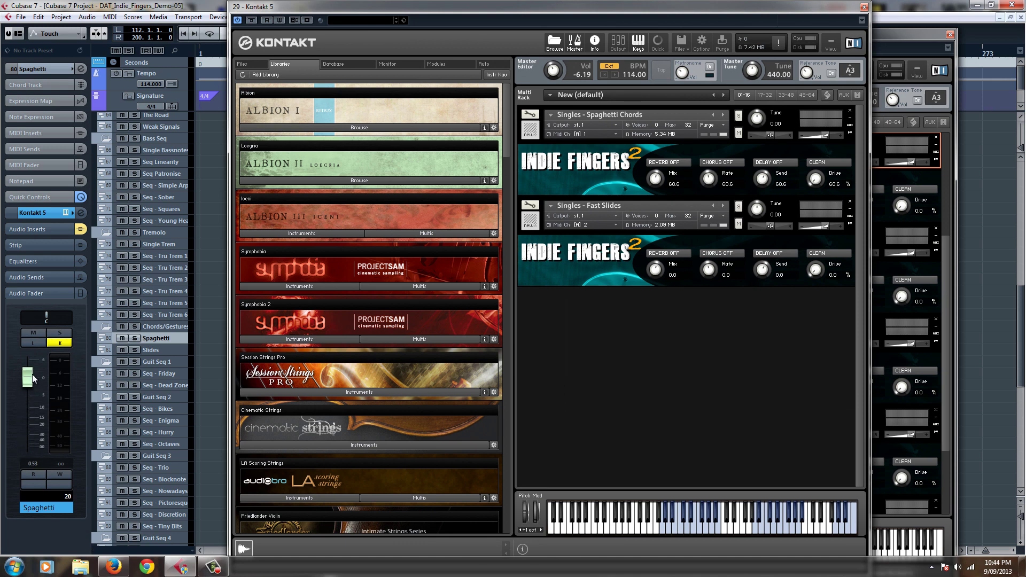
Step: Audition the Singles - Spaghetti Chords patch and, from the Slides track, the Singles - Fast Slides patch
{"action": "left_click", "coordinate": [671, 108]}
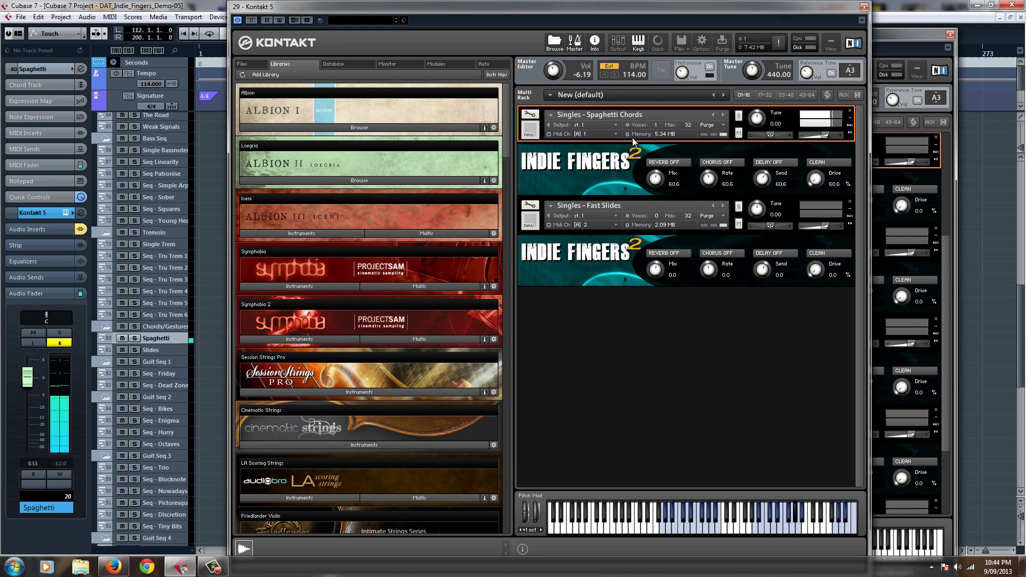
{"action": "left_click", "coordinate": [641, 199]}
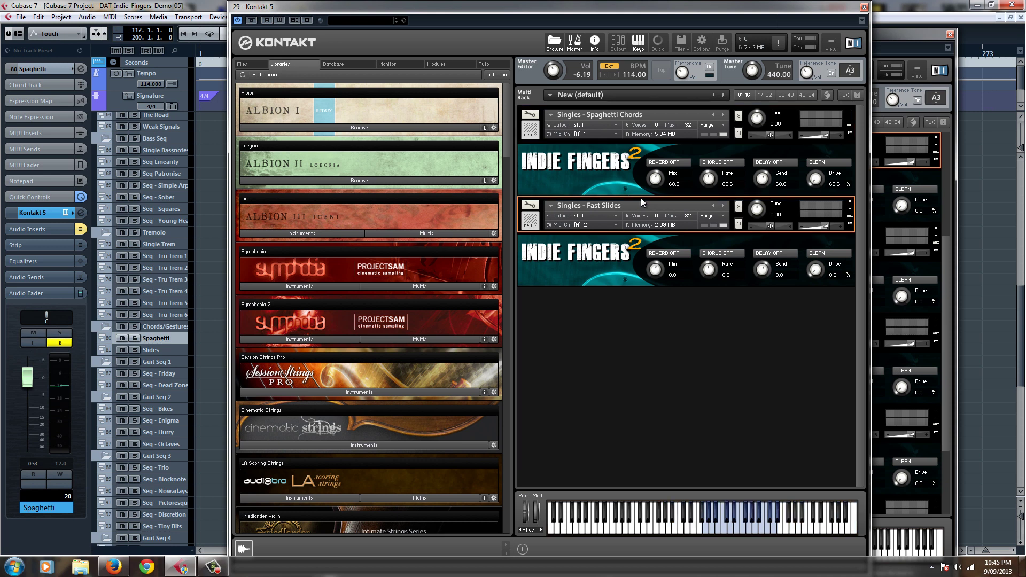
{"action": "left_click", "coordinate": [158, 352]}
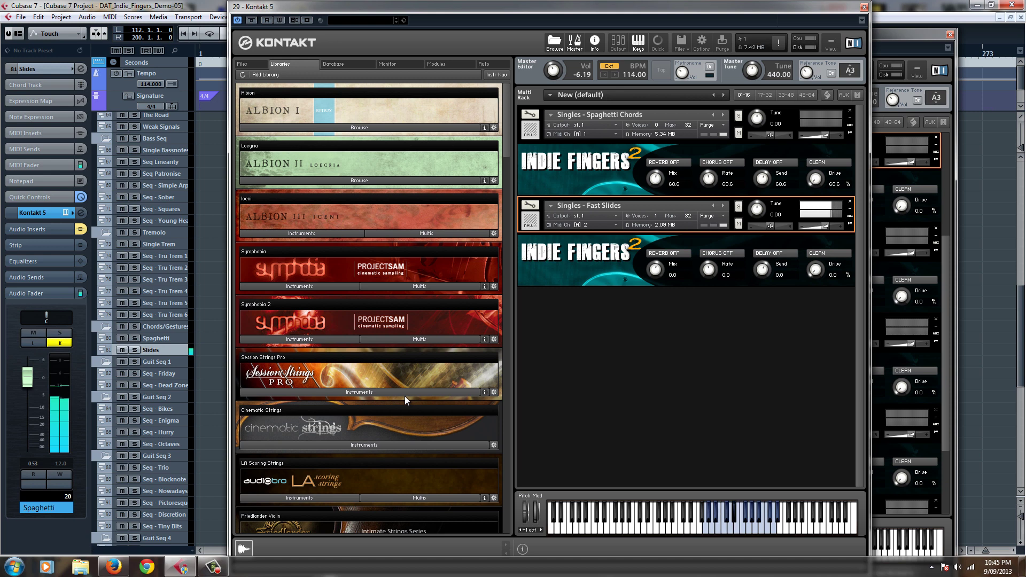
Step: Close the open Kontakt windows, audition the Seq - Friday patch with its own rack, and move that window off the arrangement
{"action": "left_click", "coordinate": [864, 8]}
{"action": "left_click", "coordinate": [949, 34]}
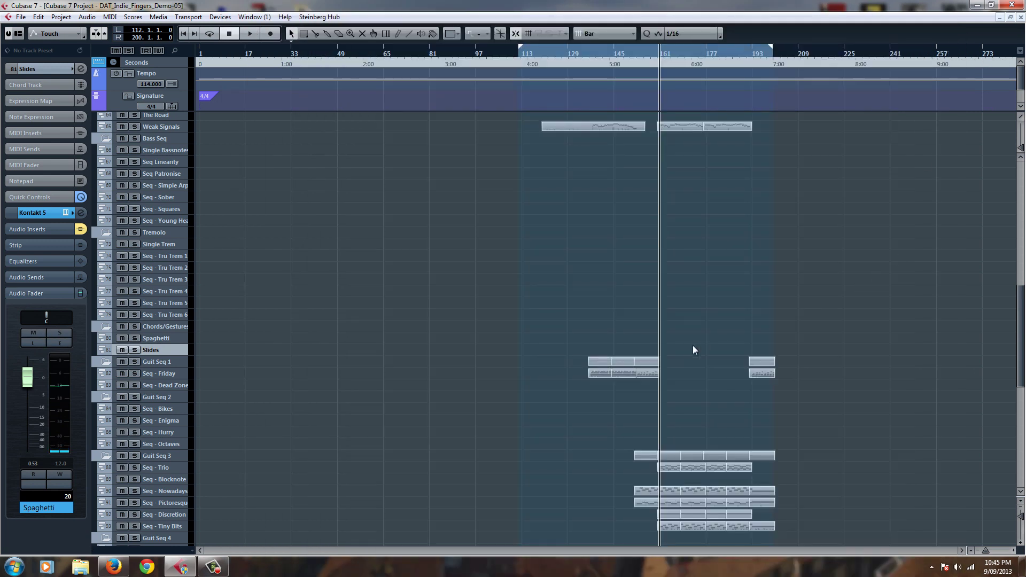
{"action": "scroll", "coordinate": [693, 350], "scroll_direction": "down", "scroll_amount": 3}
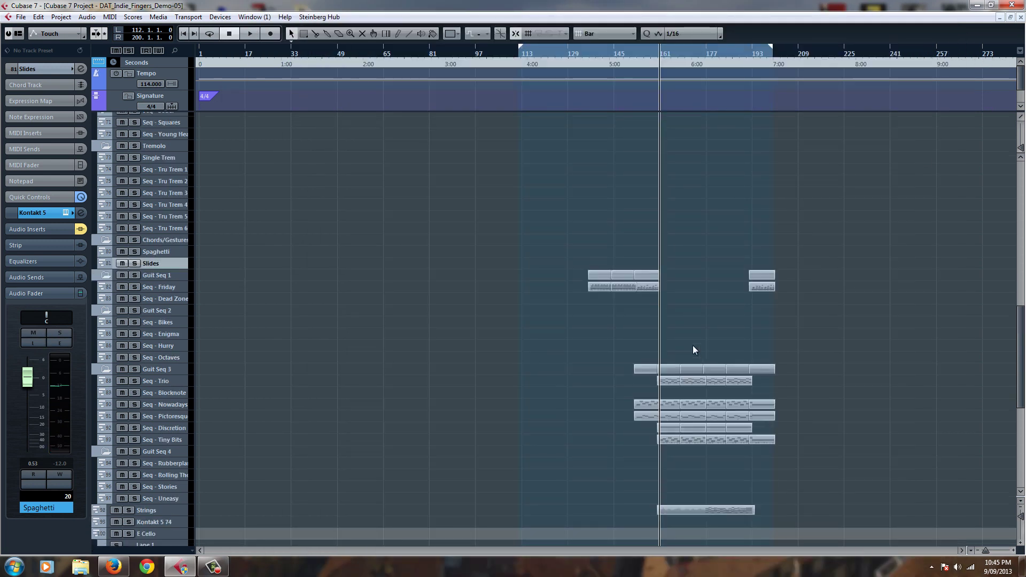
{"action": "left_click", "coordinate": [182, 288]}
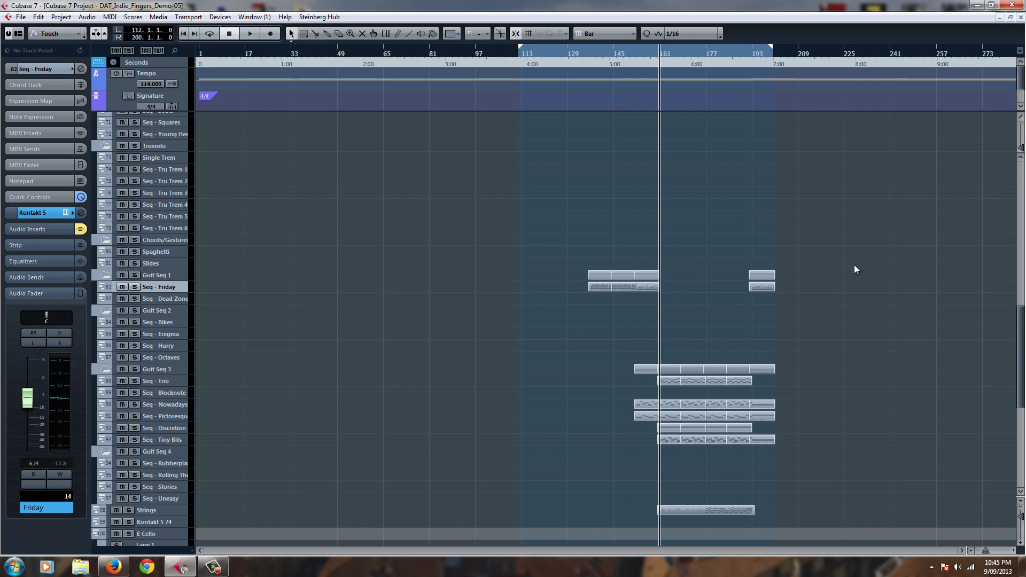
{"action": "left_click", "coordinate": [65, 213]}
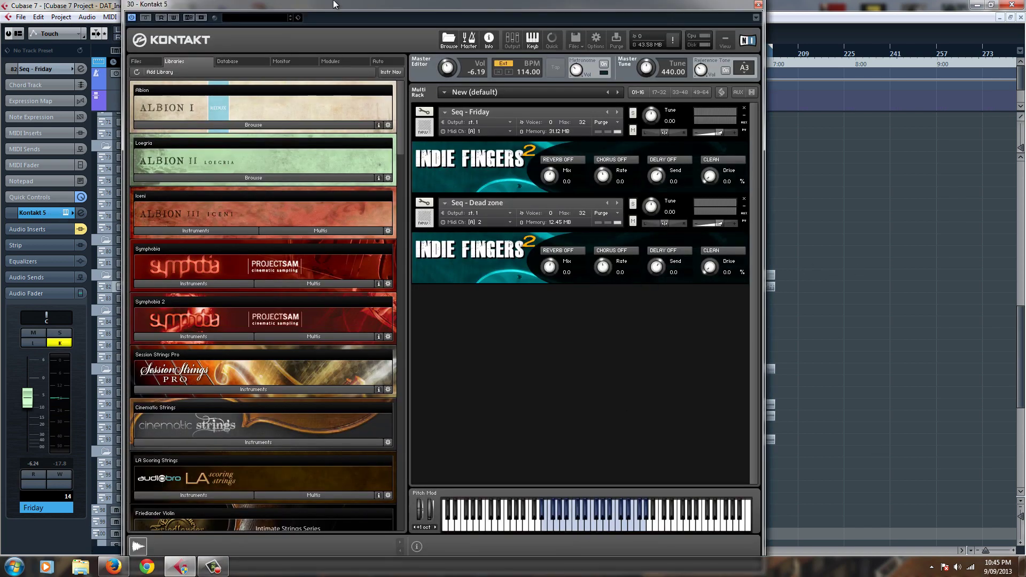
{"action": "left_click_drag", "start_coordinate": [343, 6], "coordinate": [432, 4]}
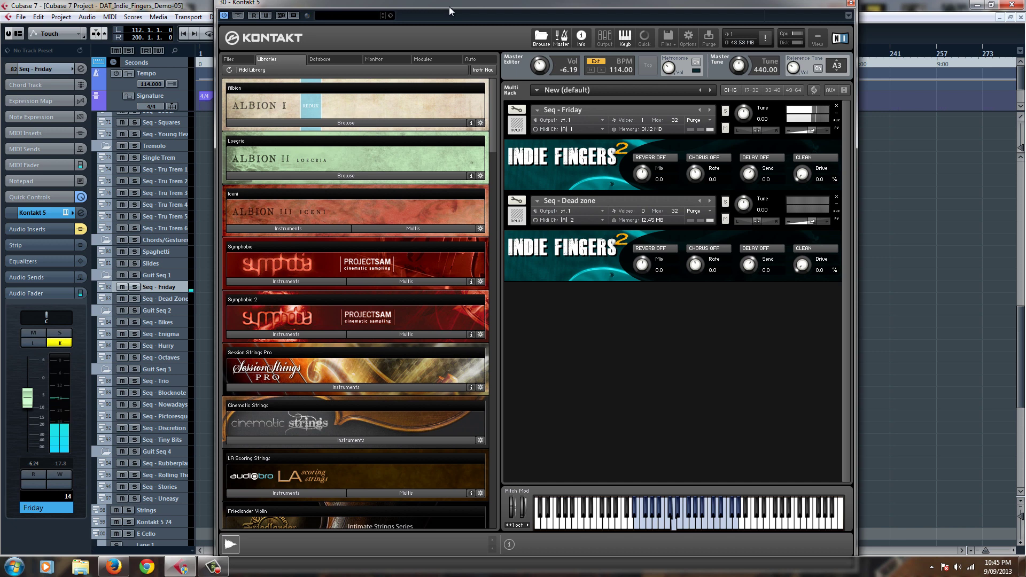
{"action": "left_click_drag", "start_coordinate": [451, 5], "coordinate": [1025, 47]}
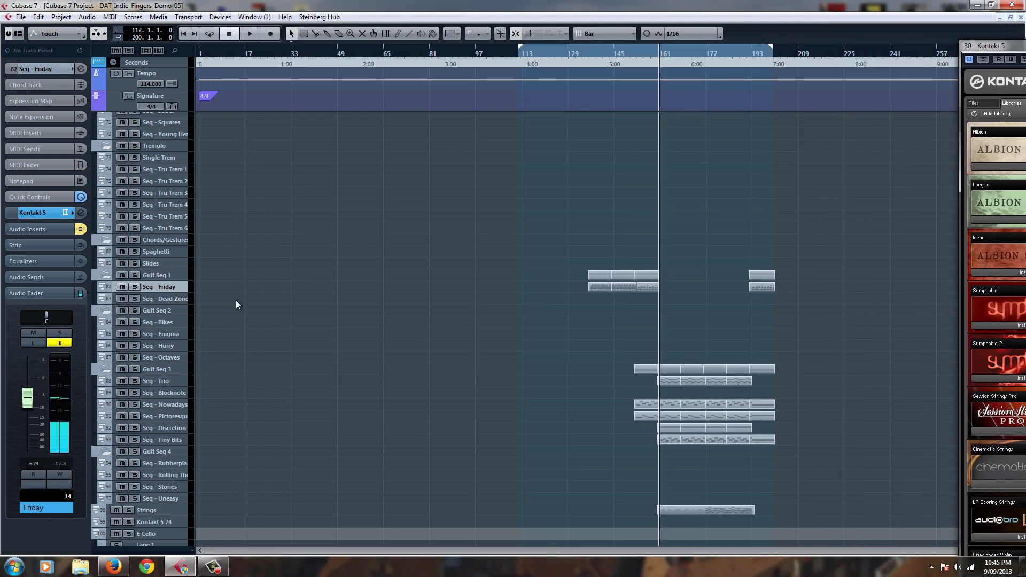
Step: Solo the Seq - Friday track and play it back from the start of its first part
{"action": "left_click", "coordinate": [135, 287]}
{"action": "left_click", "coordinate": [585, 53]}
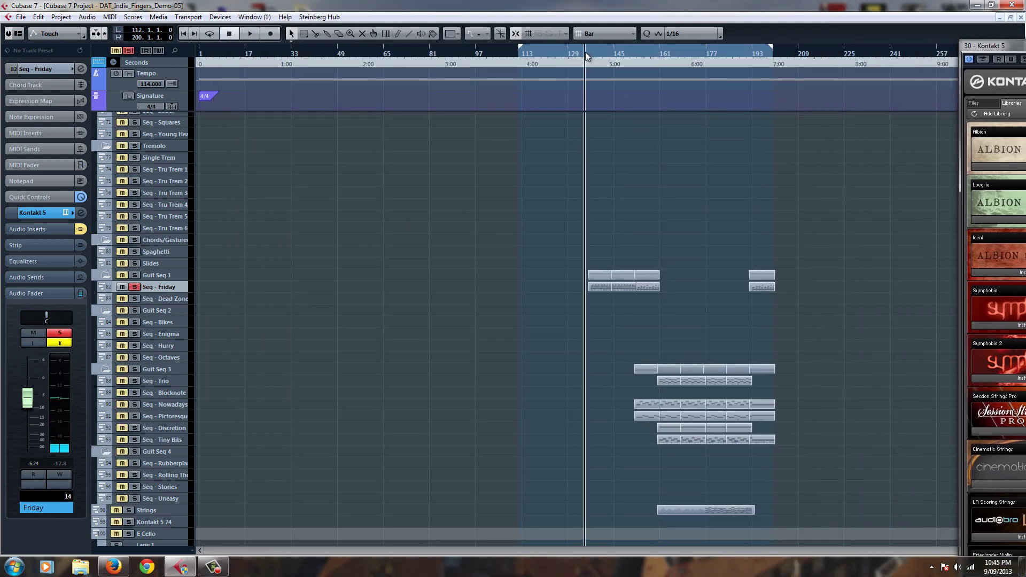
{"action": "left_click", "coordinate": [588, 52]}
{"action": "key", "text": "space"}
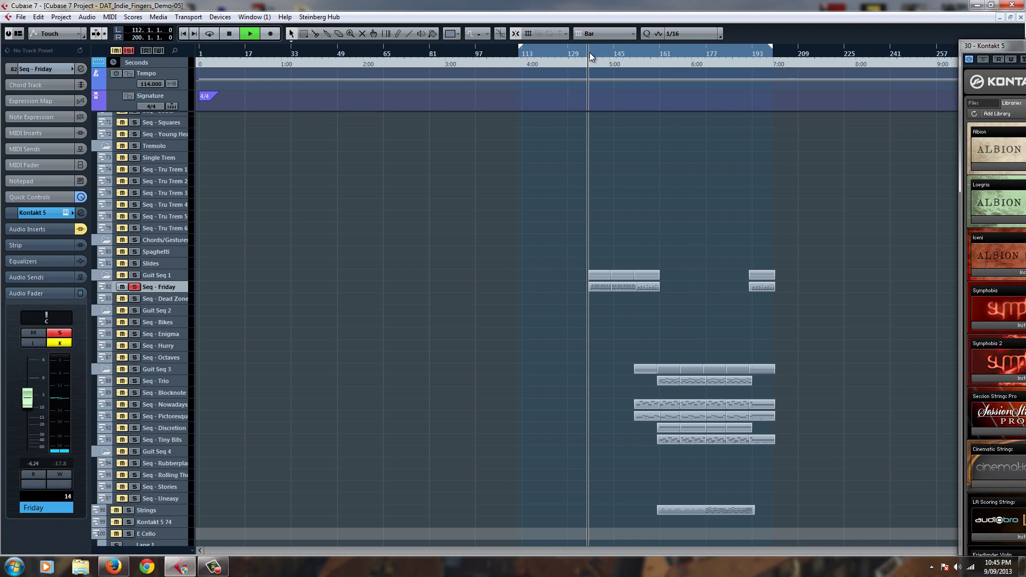
Step: View the notes of the first Seq - Friday part in the Key Editor, return to the project, and play from its third part
{"action": "double_click", "coordinate": [598, 286]}
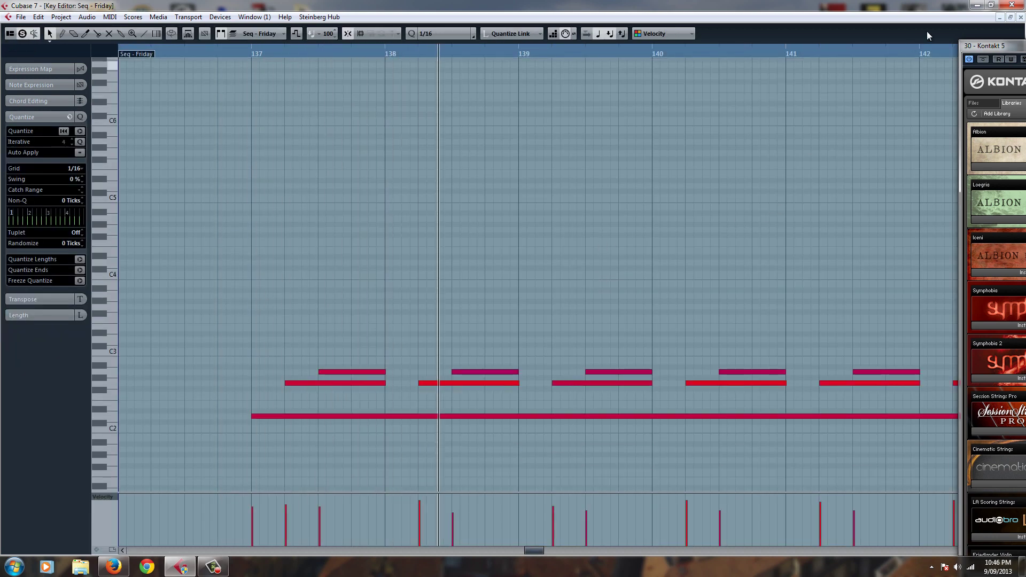
{"action": "key", "text": "Return"}
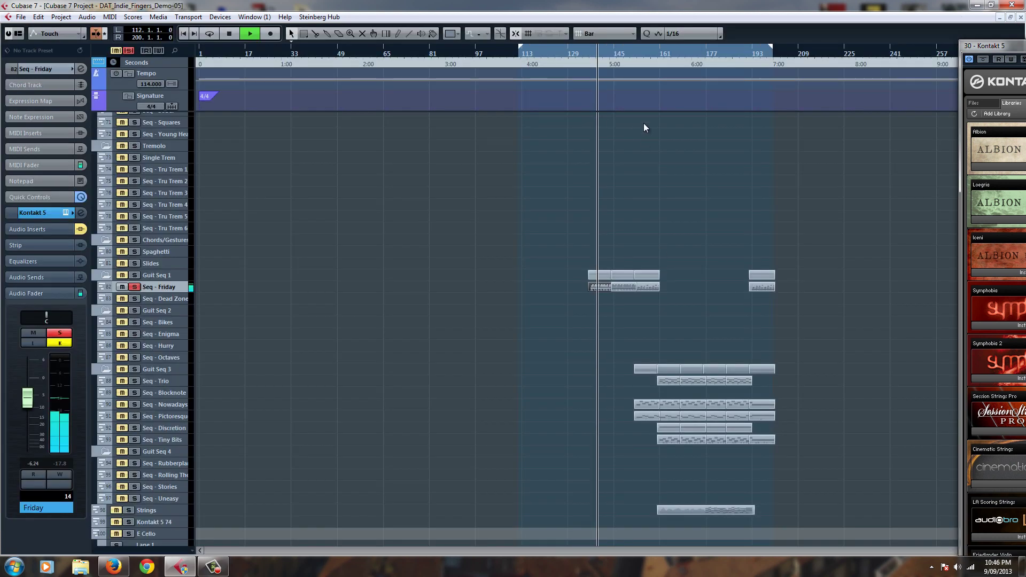
{"action": "left_click", "coordinate": [639, 54]}
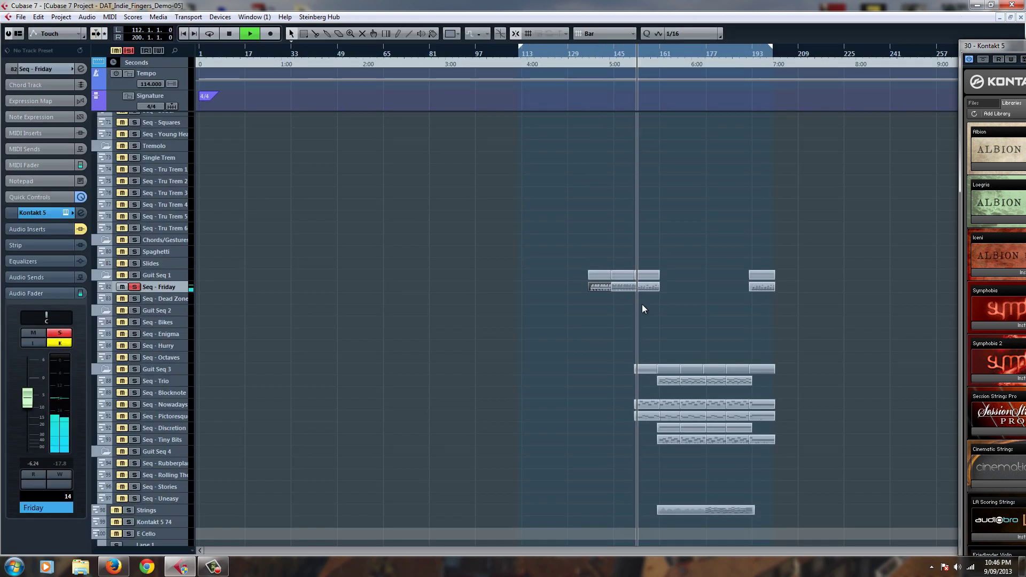
Step: View the notes of the third Seq - Friday part in the Key Editor, return to the project, and stop playback
{"action": "double_click", "coordinate": [649, 283]}
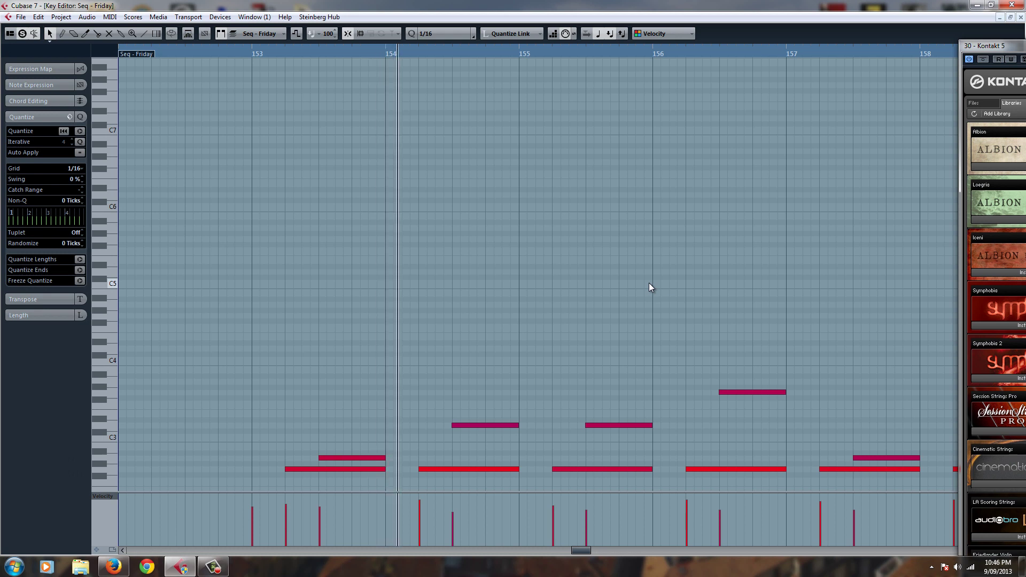
{"action": "left_click", "coordinate": [804, 236]}
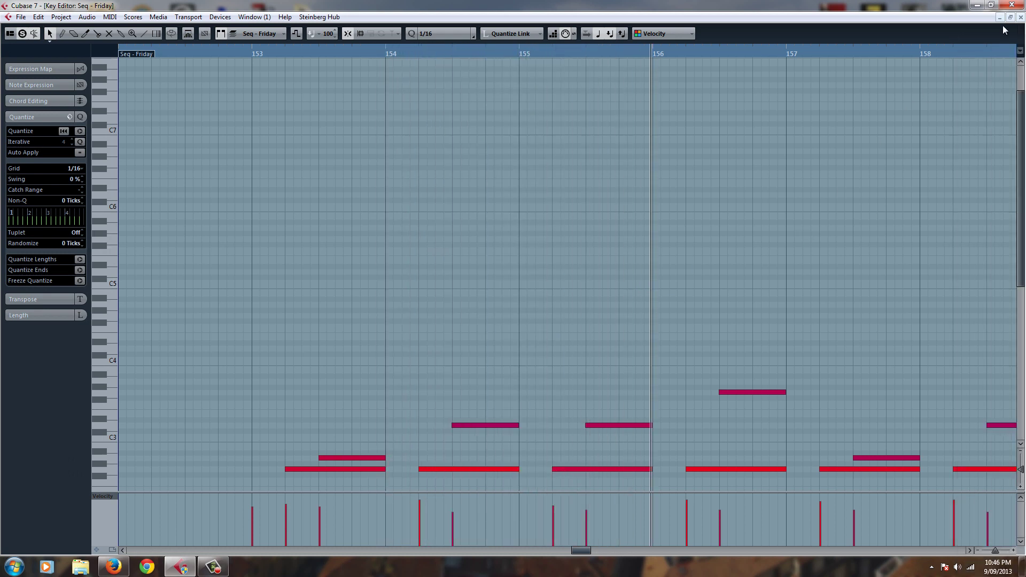
{"action": "left_click", "coordinate": [1020, 18]}
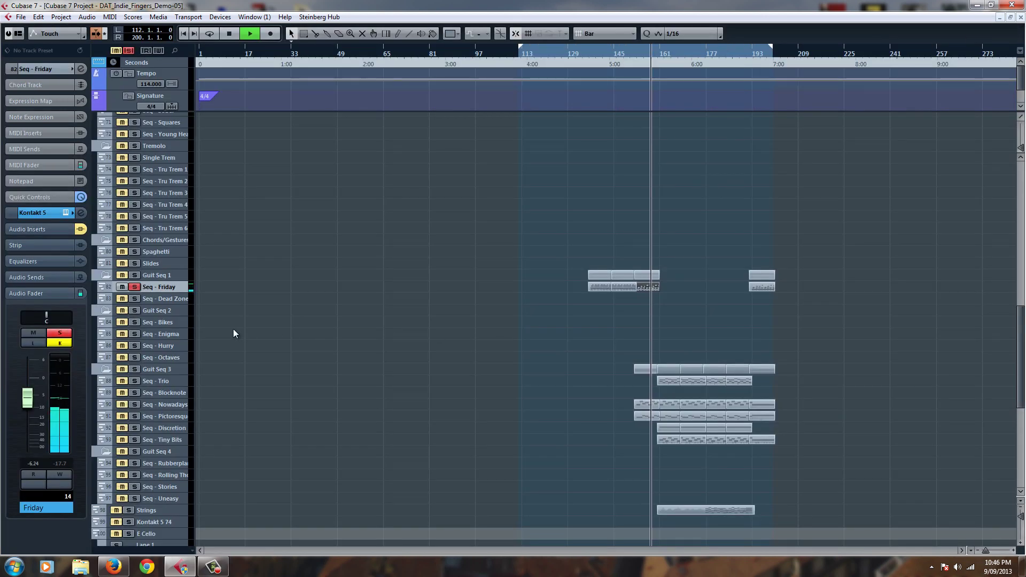
{"action": "key", "text": "space"}
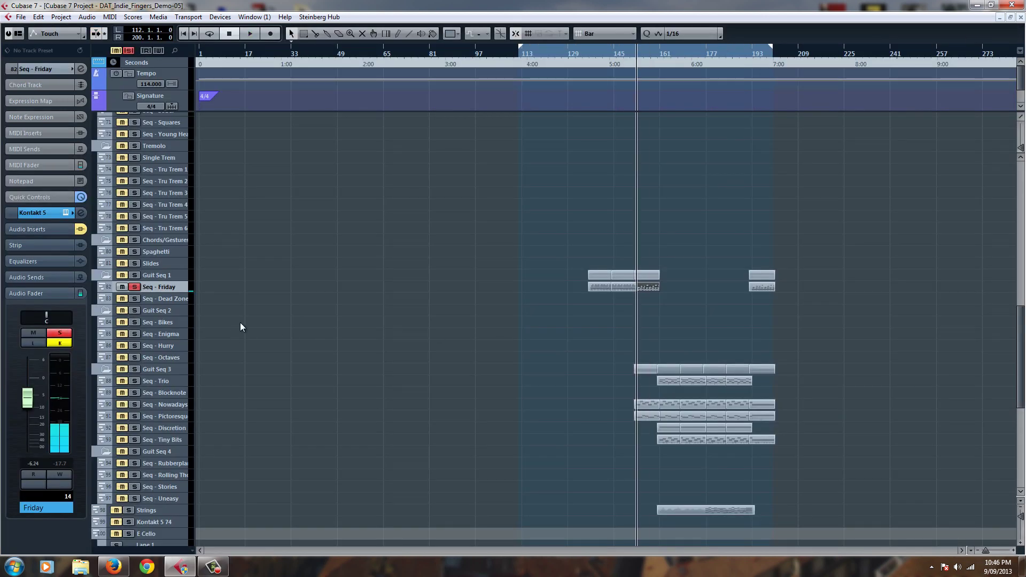
Step: Solo the Seq - Dead Zone track to audition its patch, close the Kontakt window, and clear the solo
{"action": "left_click", "coordinate": [134, 299], "text": "ctrl"}
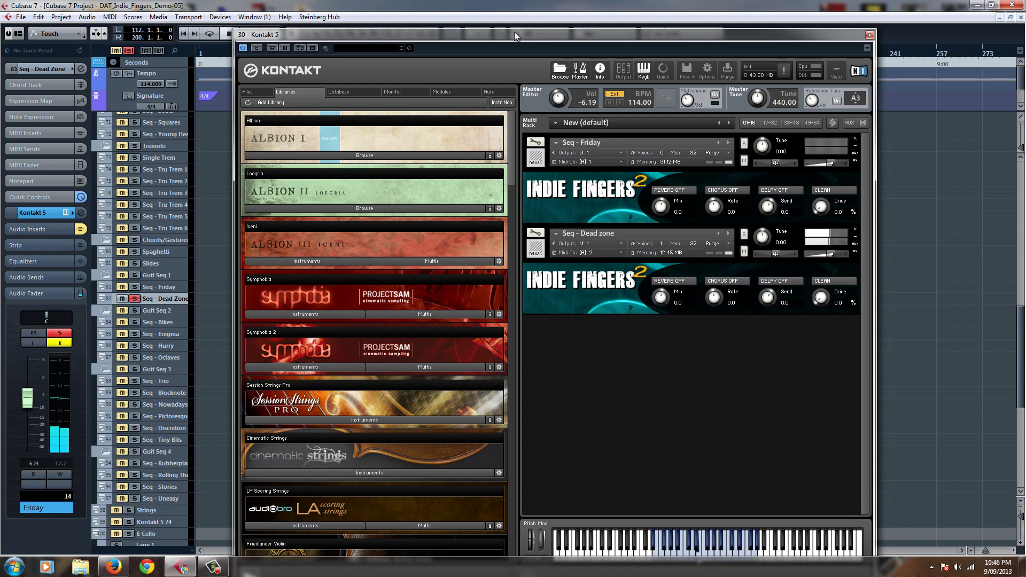
{"action": "left_click", "coordinate": [870, 34]}
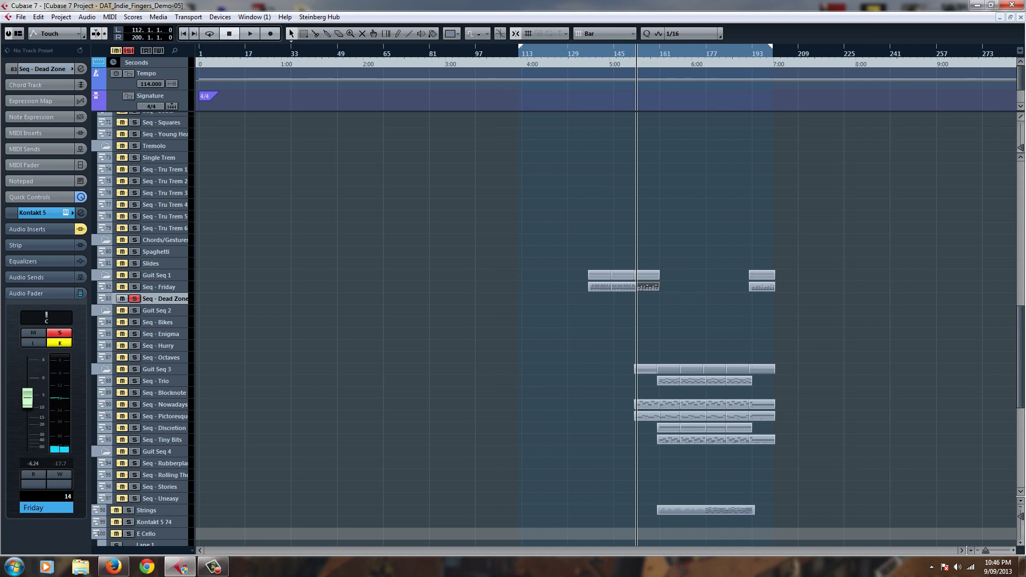
{"action": "left_click", "coordinate": [134, 299]}
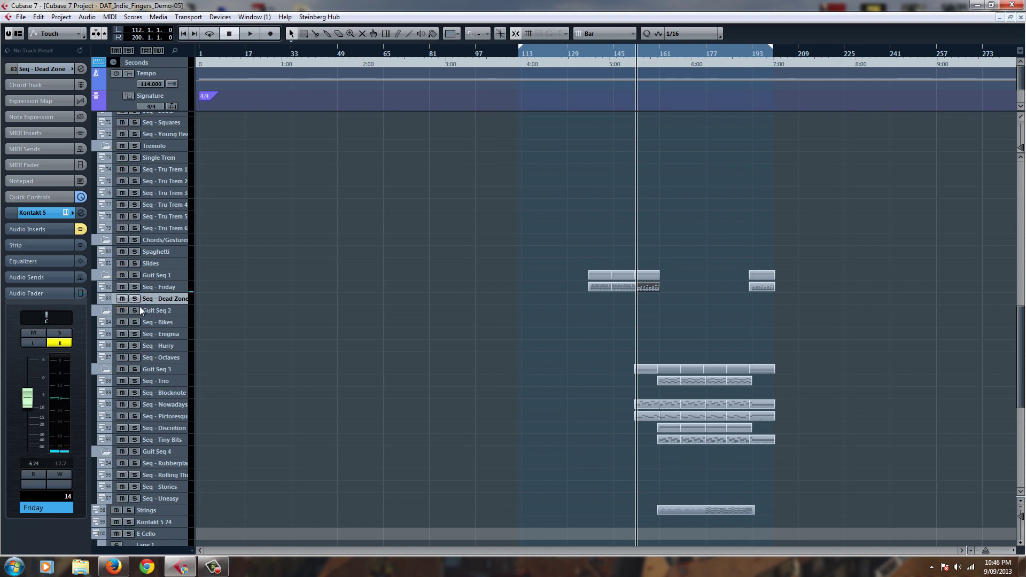
Step: Select the Seq - Bikes track and raise its Kontakt output fader to about -0.35 dB
{"action": "left_click", "coordinate": [159, 315]}
{"action": "left_click", "coordinate": [146, 323]}
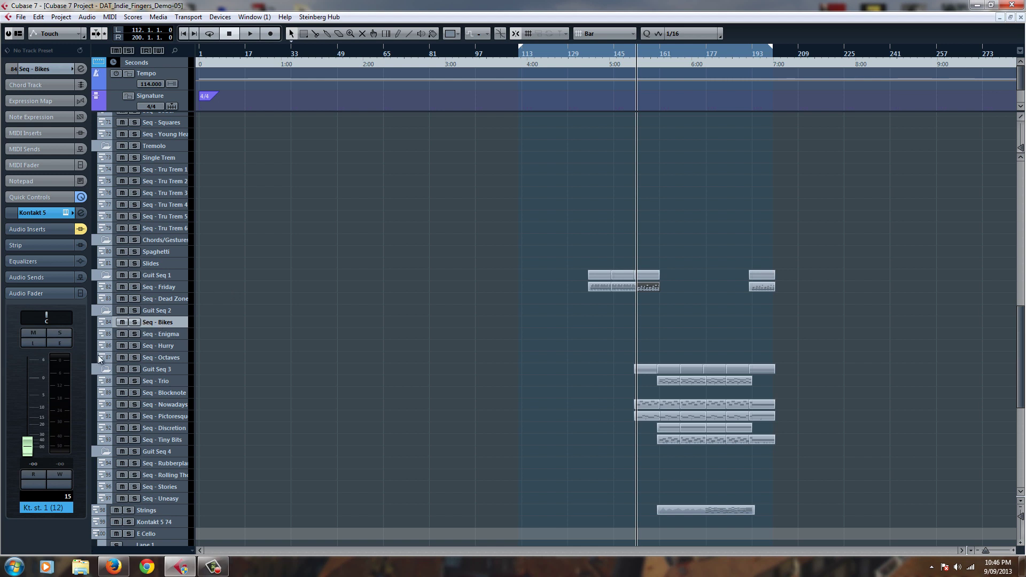
{"action": "left_click_drag", "start_coordinate": [32, 441], "coordinate": [30, 376]}
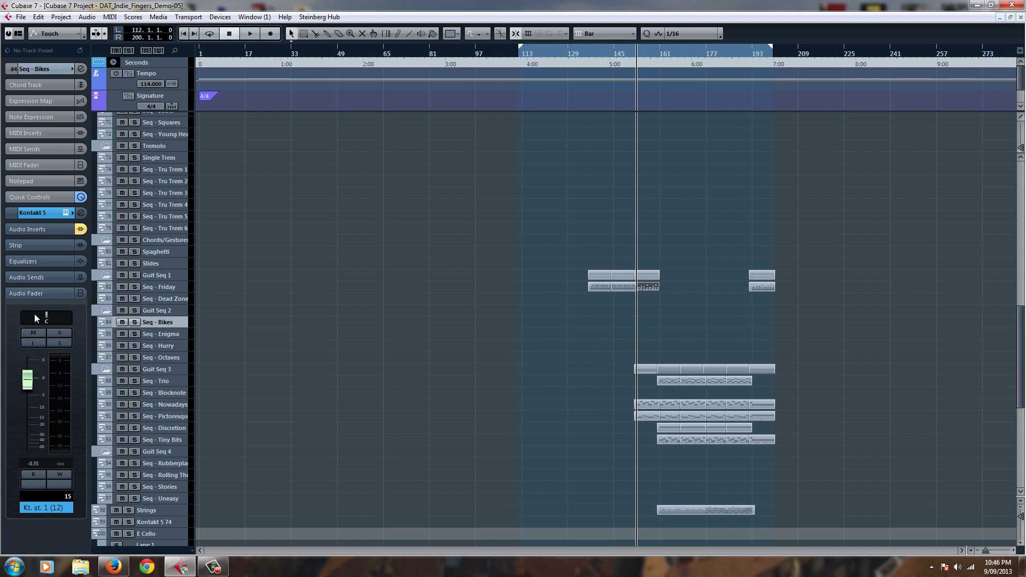
Step: Open the Kontakt rack of the Seq - Bikes track and audition its Seq - Bikes, Seq - Enigma and Seq - Hurry patches
{"action": "left_click", "coordinate": [65, 213]}
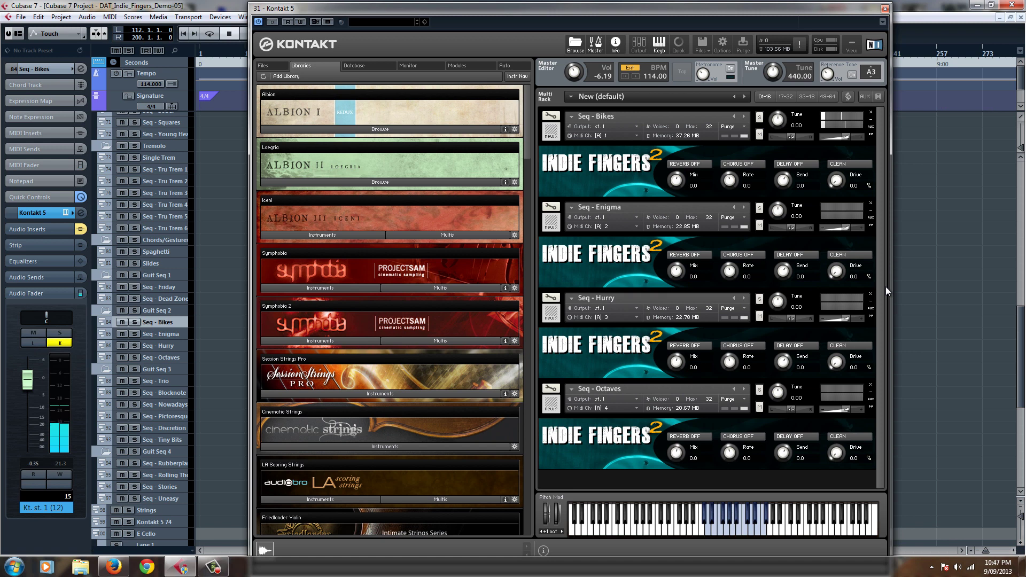
{"action": "left_click", "coordinate": [168, 334]}
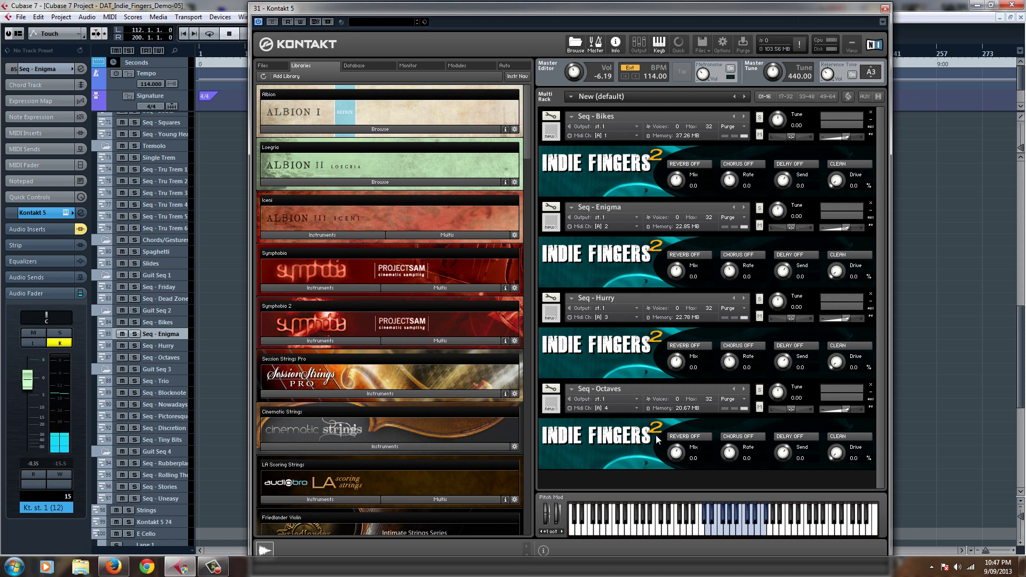
{"action": "left_click", "coordinate": [177, 348]}
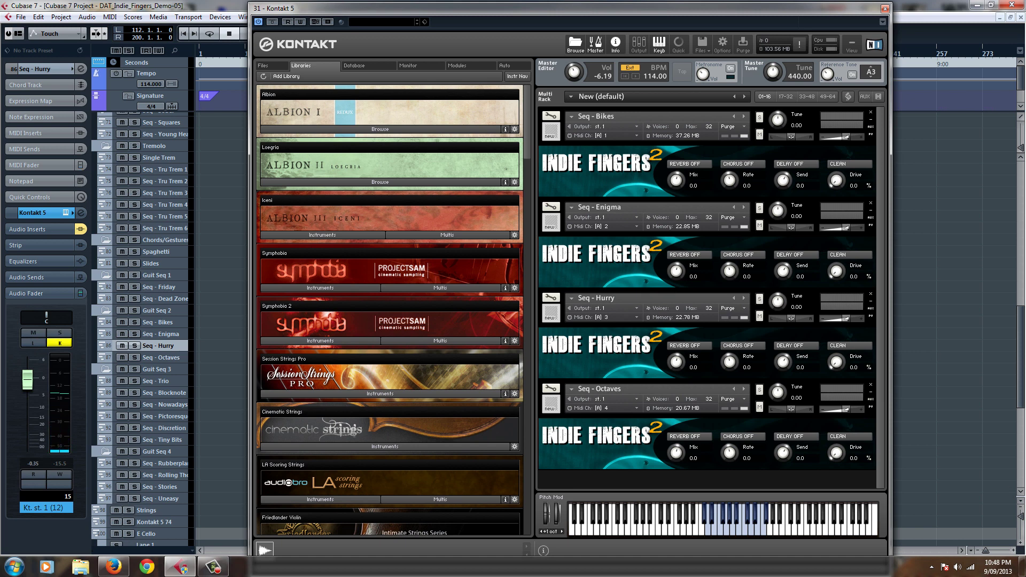
Step: Examine the group, mapping, wave and effects settings of the Seq - Hurry instrument in edit mode, and return to the rack
{"action": "left_click", "coordinate": [635, 293]}
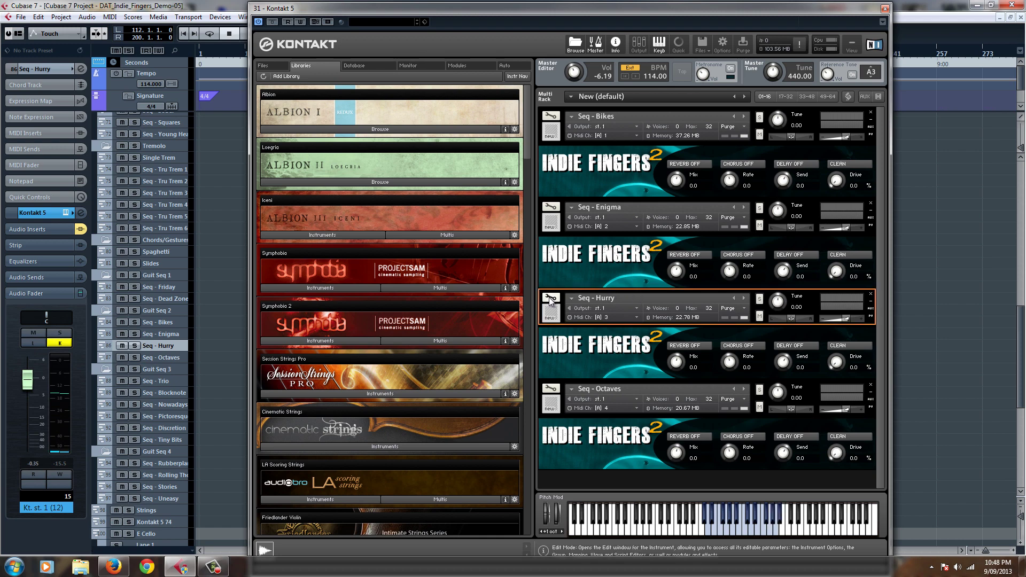
{"action": "left_click", "coordinate": [550, 298]}
{"action": "left_click_drag", "start_coordinate": [879, 254], "coordinate": [871, 422]}
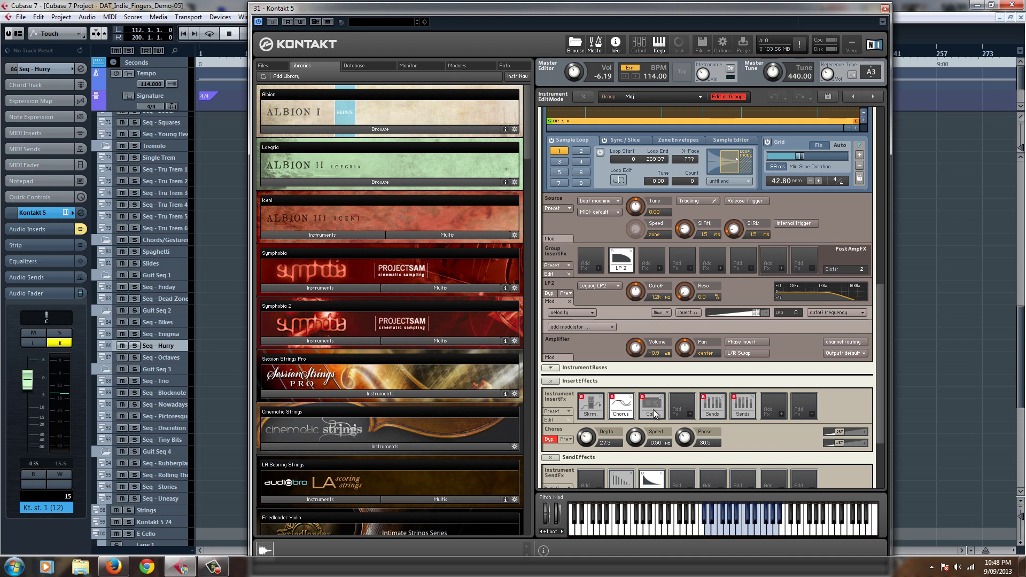
{"action": "left_click", "coordinate": [880, 139]}
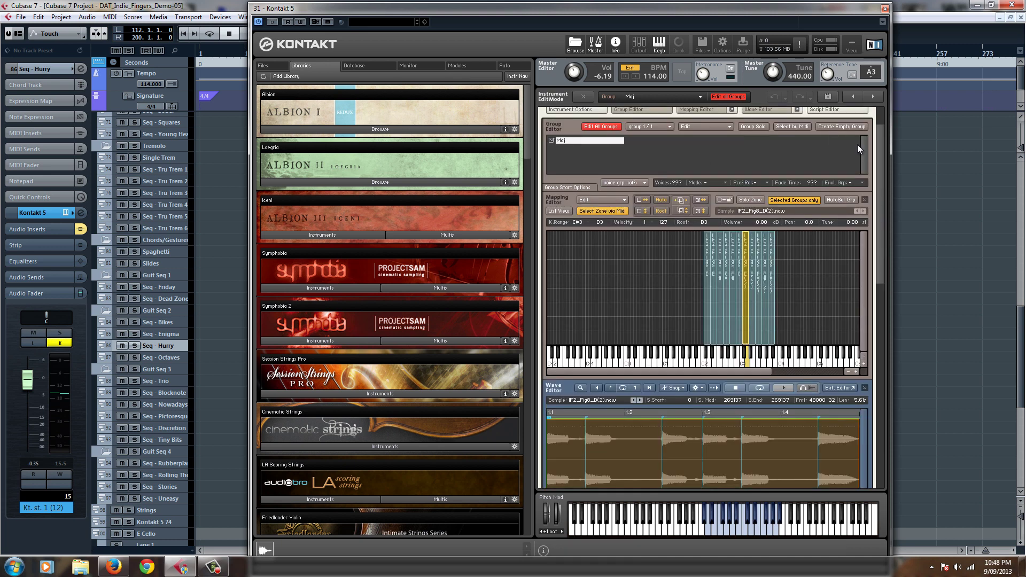
{"action": "scroll", "coordinate": [880, 148], "scroll_direction": "up", "scroll_amount": 2}
{"action": "left_click", "coordinate": [550, 116]}
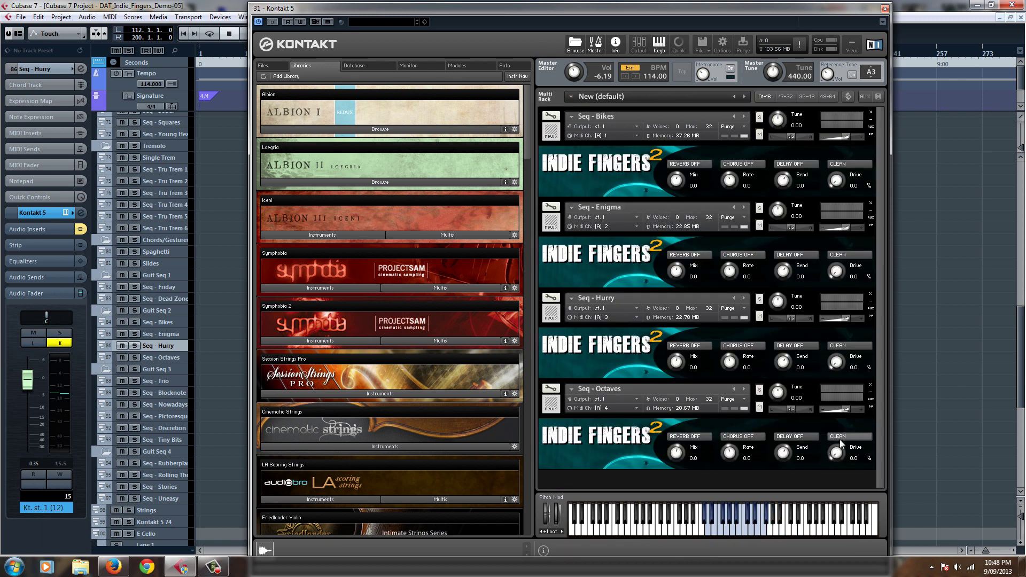
Step: On Seq - Hurry, enable distortion with Drive 74.6%, delay with Send 4.7, and reverb with Mix 4.0
{"action": "left_click", "coordinate": [851, 346]}
{"action": "left_click_drag", "start_coordinate": [836, 366], "coordinate": [835, 270]}
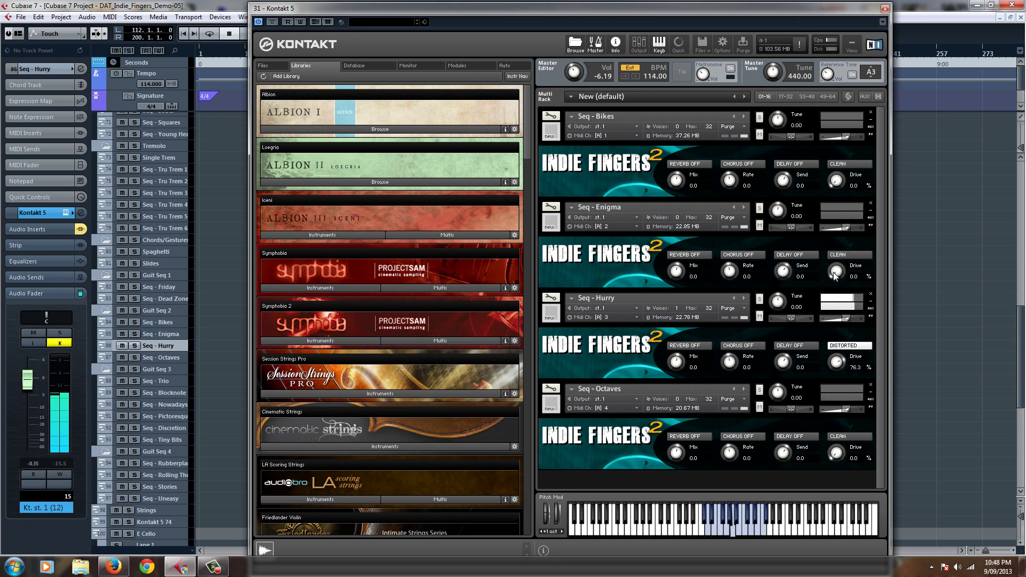
{"action": "left_click", "coordinate": [789, 345]}
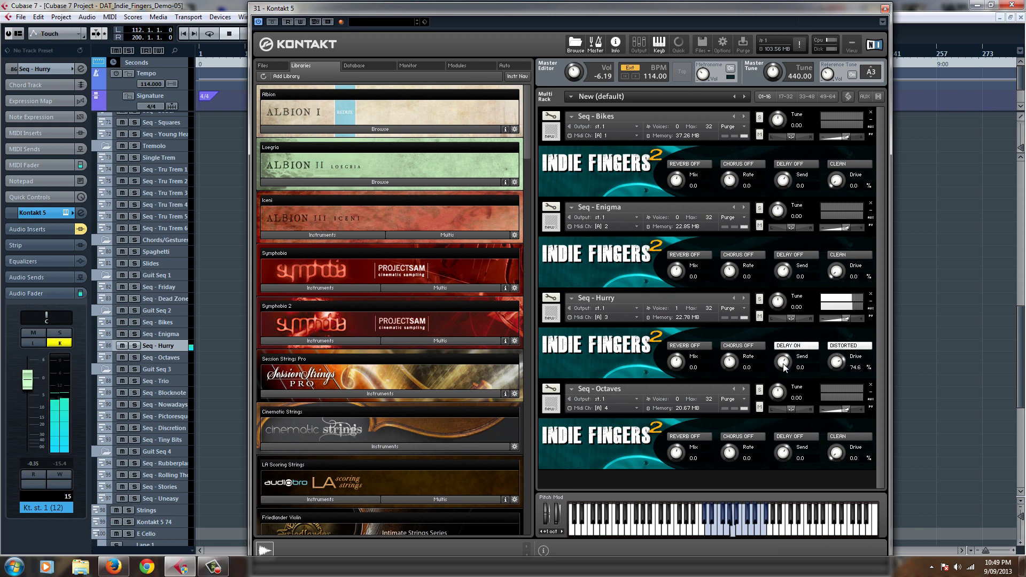
{"action": "left_click_drag", "start_coordinate": [783, 363], "coordinate": [778, 365]}
{"action": "left_click", "coordinate": [677, 346]}
{"action": "left_click_drag", "start_coordinate": [681, 350], "coordinate": [681, 347]}
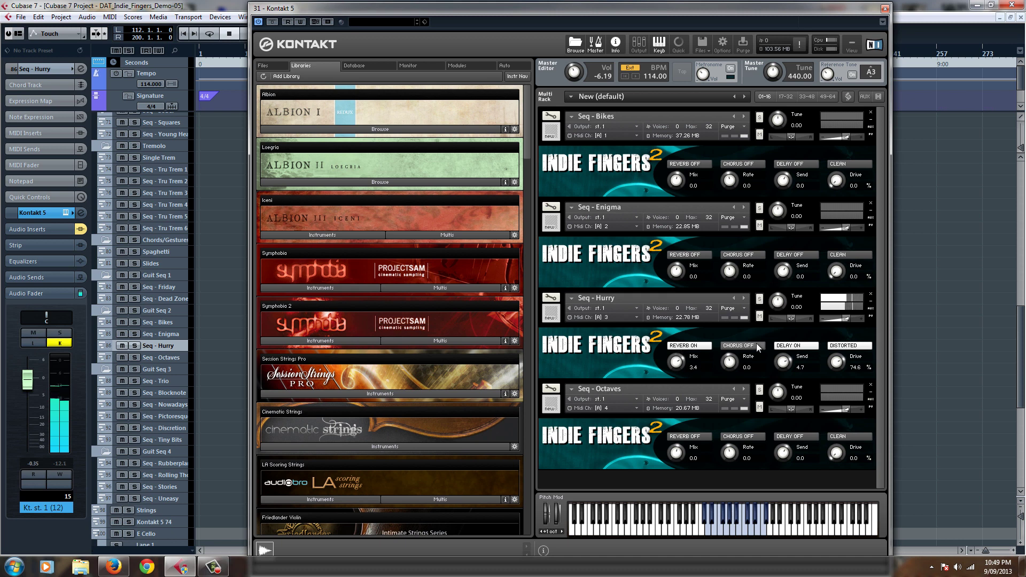
{"action": "left_click_drag", "start_coordinate": [680, 364], "coordinate": [681, 361]}
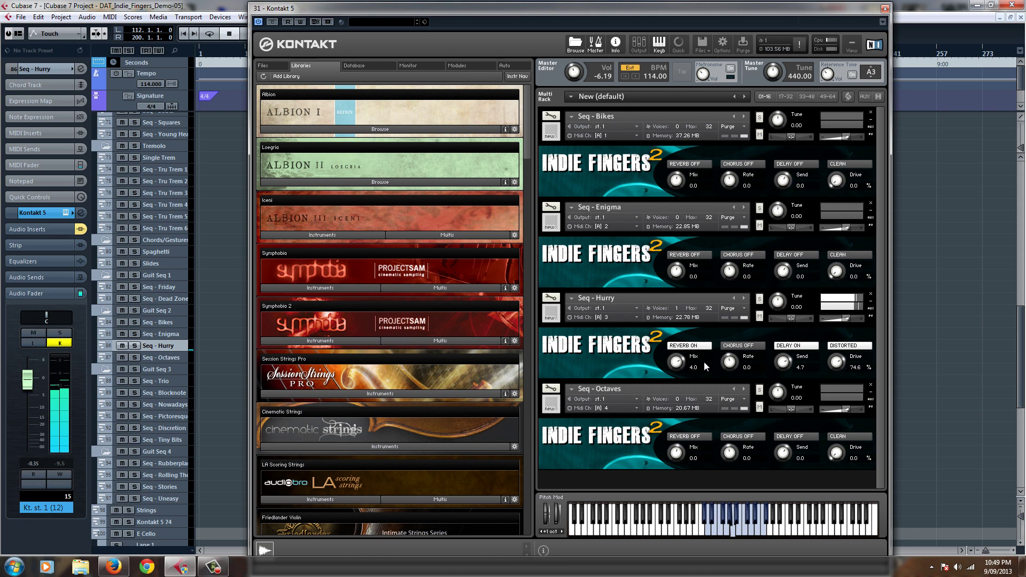
Step: Compare Seq - Hurry with its delay and distortion toggled on and off, leaving reverb, delay and distortion all switched off
{"action": "left_click", "coordinate": [849, 346]}
{"action": "left_click", "coordinate": [801, 348]}
{"action": "left_click", "coordinate": [704, 346]}
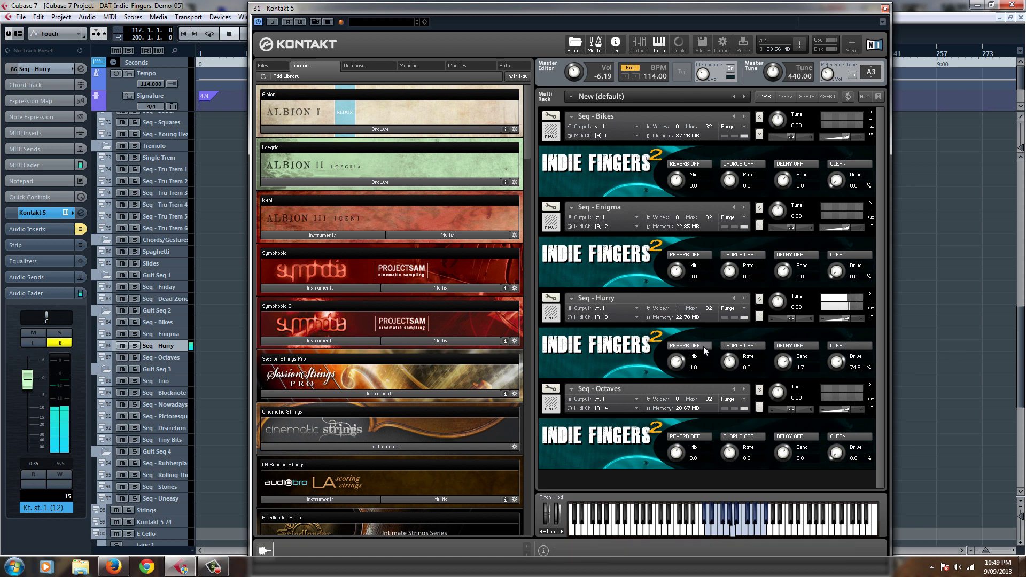
{"action": "left_click", "coordinate": [801, 346]}
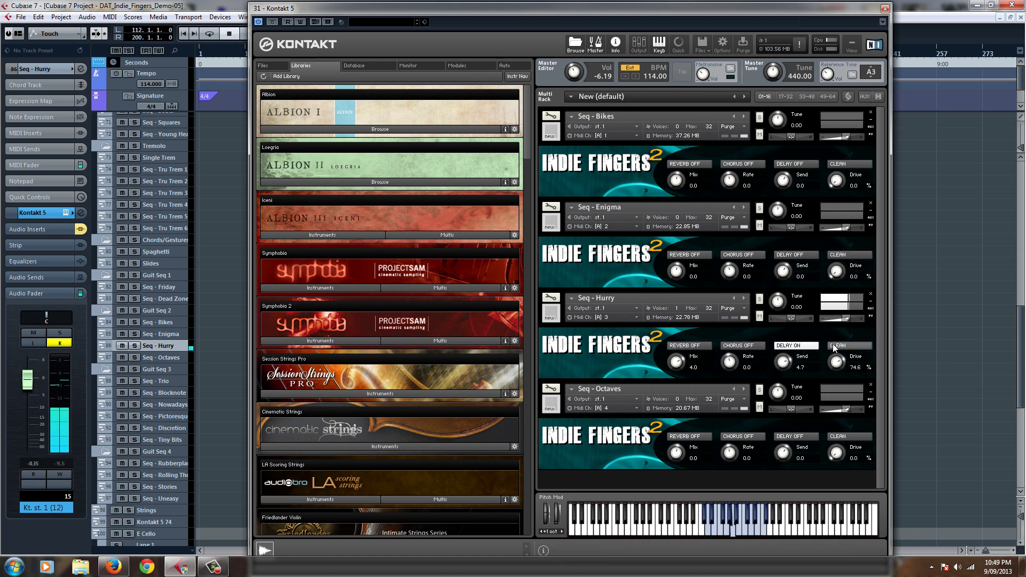
{"action": "left_click", "coordinate": [818, 346]}
{"action": "left_click", "coordinate": [839, 346]}
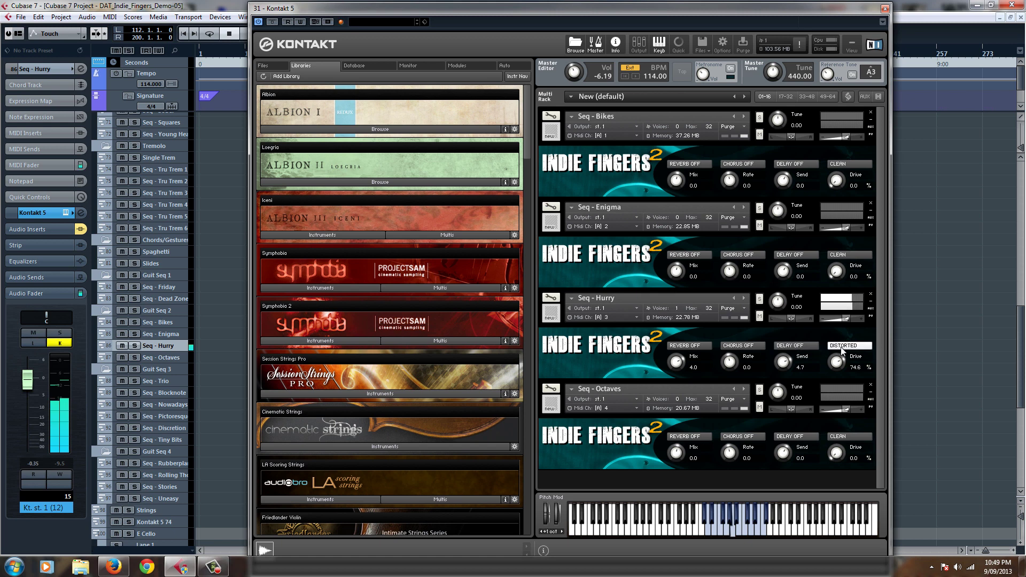
{"action": "left_click", "coordinate": [838, 348]}
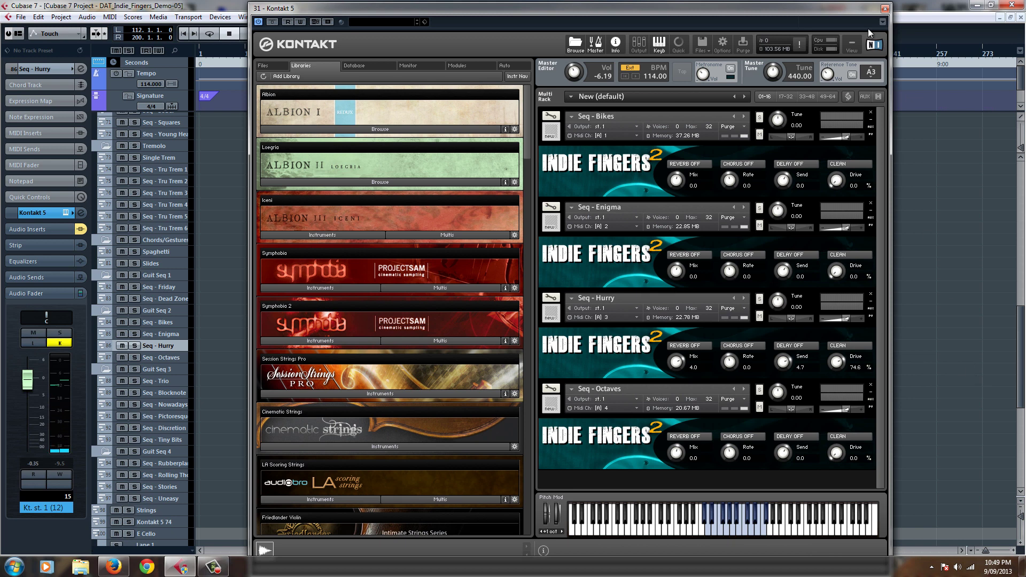
Step: Audition the Seq - Octaves patch and reposition the Kontakt window
{"action": "left_click", "coordinate": [166, 358]}
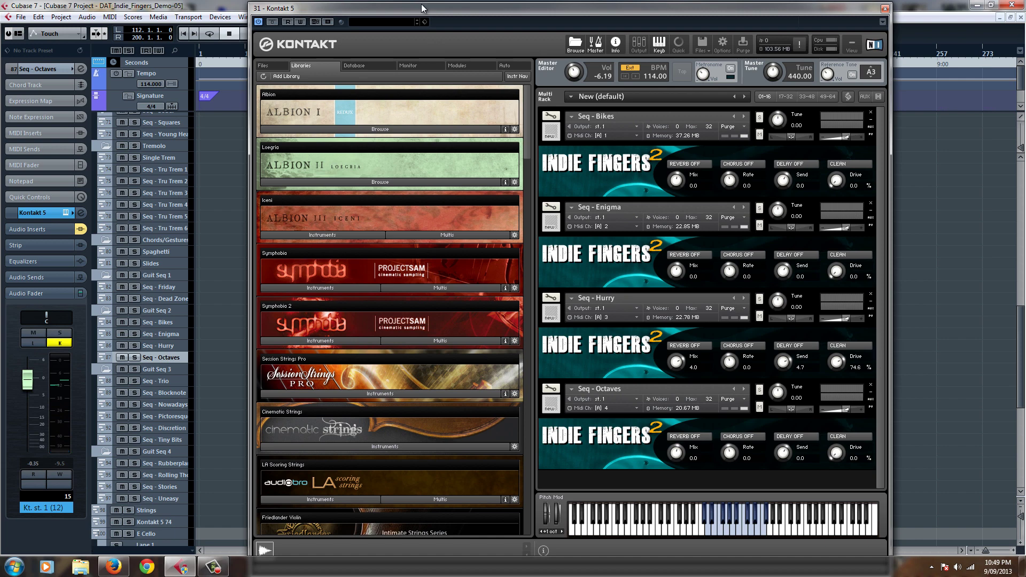
{"action": "left_click_drag", "start_coordinate": [426, 8], "coordinate": [386, 16]}
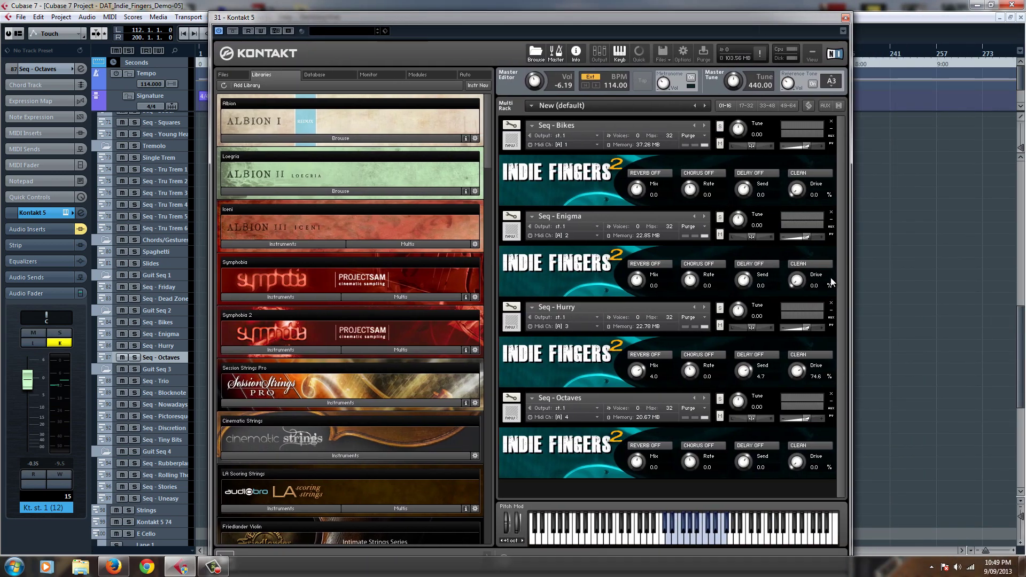
Step: Browse the Quick-Load guitar instruments to the DreamAudioTools_Indie_Fingers_Volume_Two folder and highlight Seq - Bikes (var 1).nki
{"action": "right_click", "coordinate": [740, 491]}
{"action": "left_click", "coordinate": [549, 426]}
{"action": "left_click", "coordinate": [640, 428]}
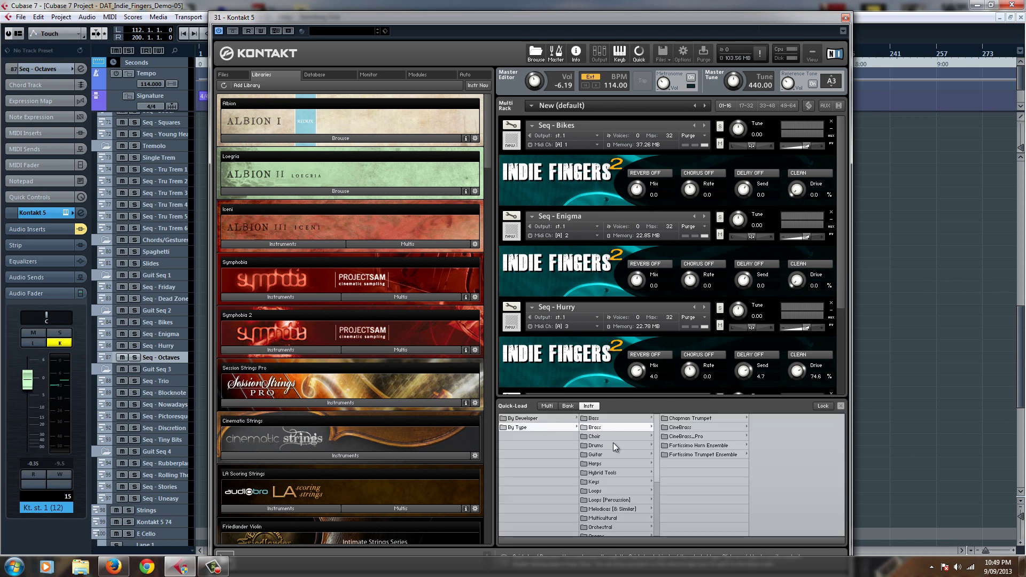
{"action": "left_click", "coordinate": [613, 446]}
{"action": "left_click", "coordinate": [612, 452]}
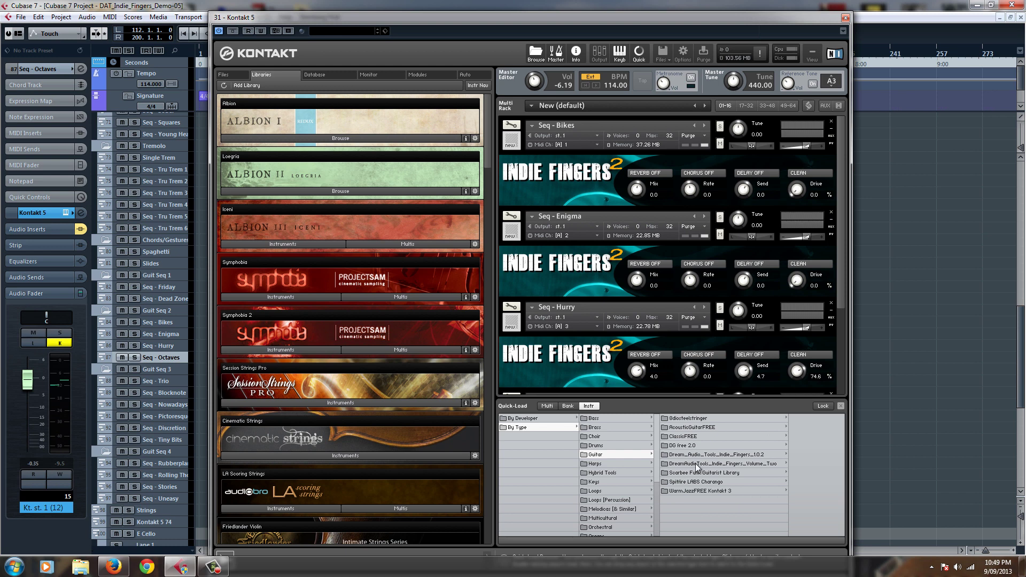
{"action": "left_click", "coordinate": [696, 465]}
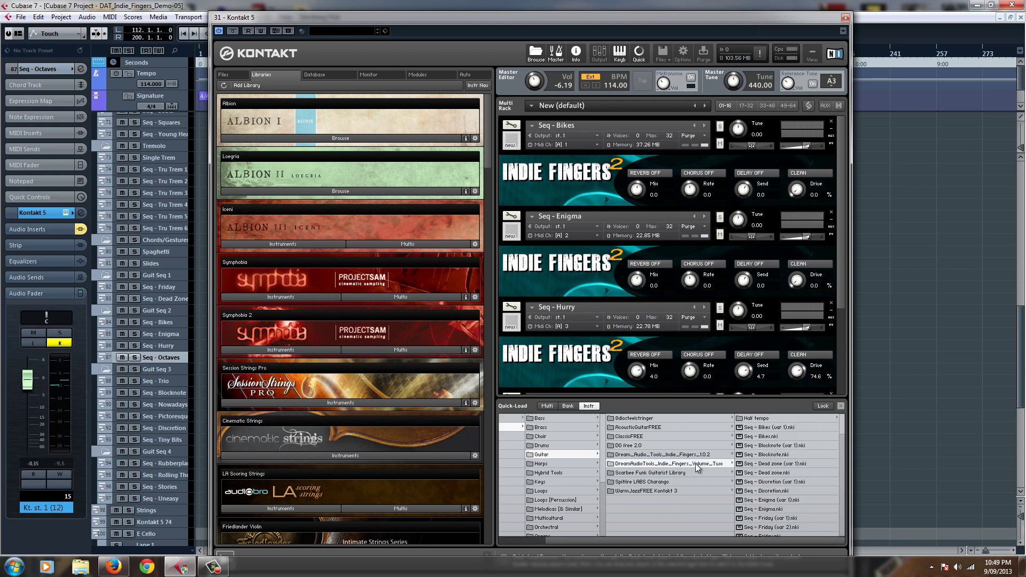
{"action": "left_click", "coordinate": [788, 429]}
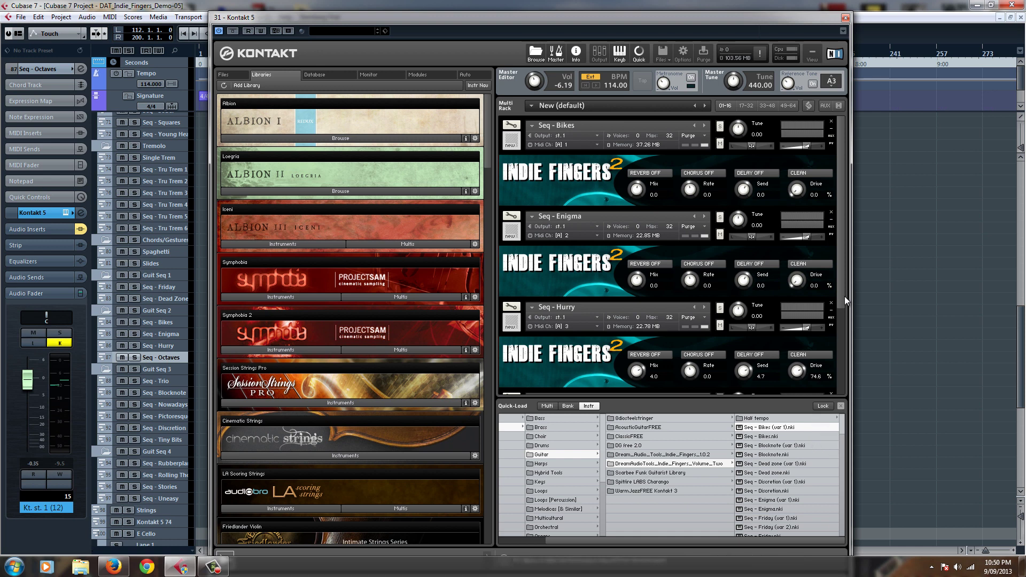
Step: Replace the Seq - Hurry patch with Seq - Hurry (var 1) and audition it against the original from the Seq - Hurry track
{"action": "left_click_drag", "start_coordinate": [844, 302], "coordinate": [842, 331]}
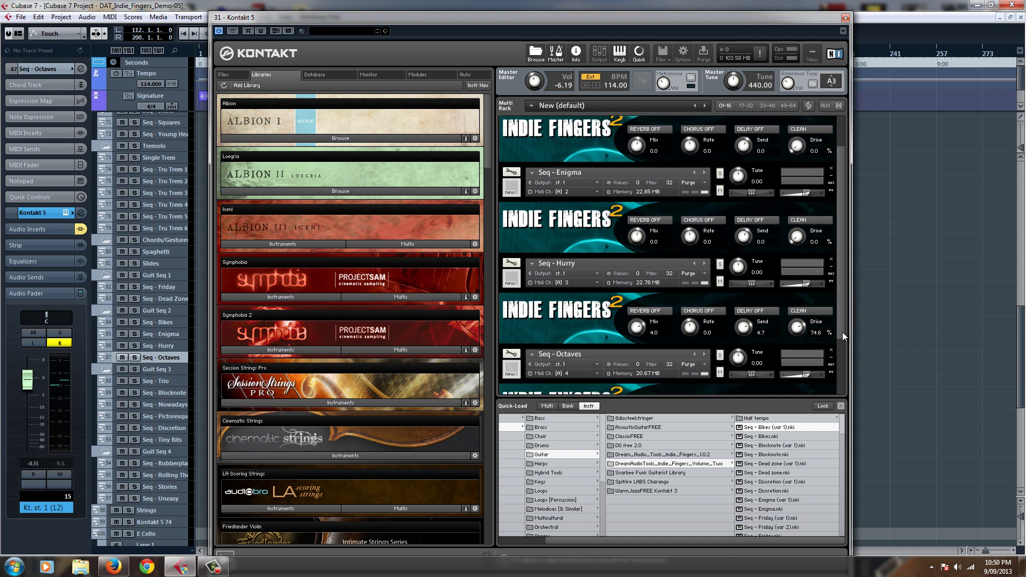
{"action": "left_click", "coordinate": [695, 263]}
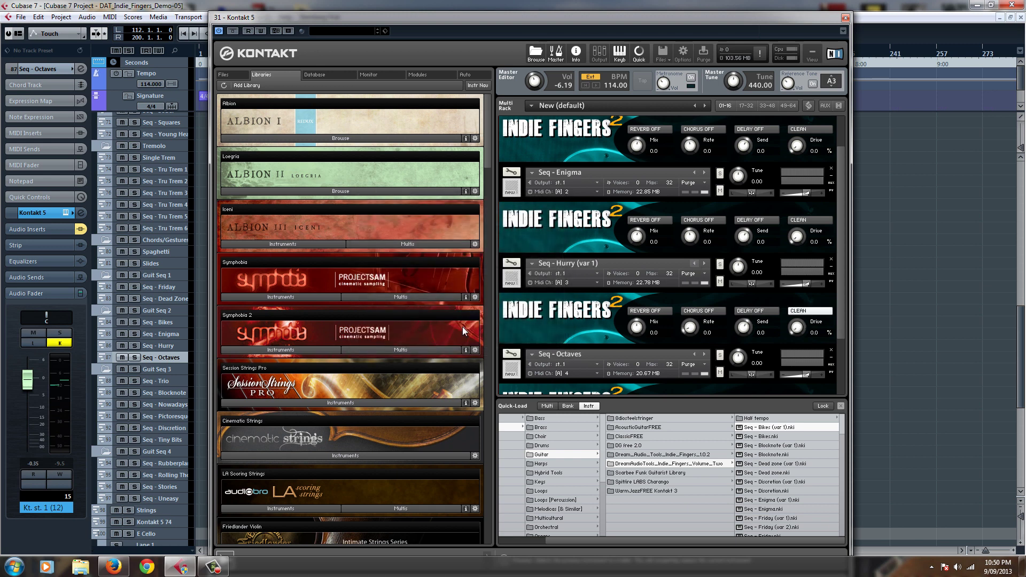
{"action": "left_click", "coordinate": [165, 346]}
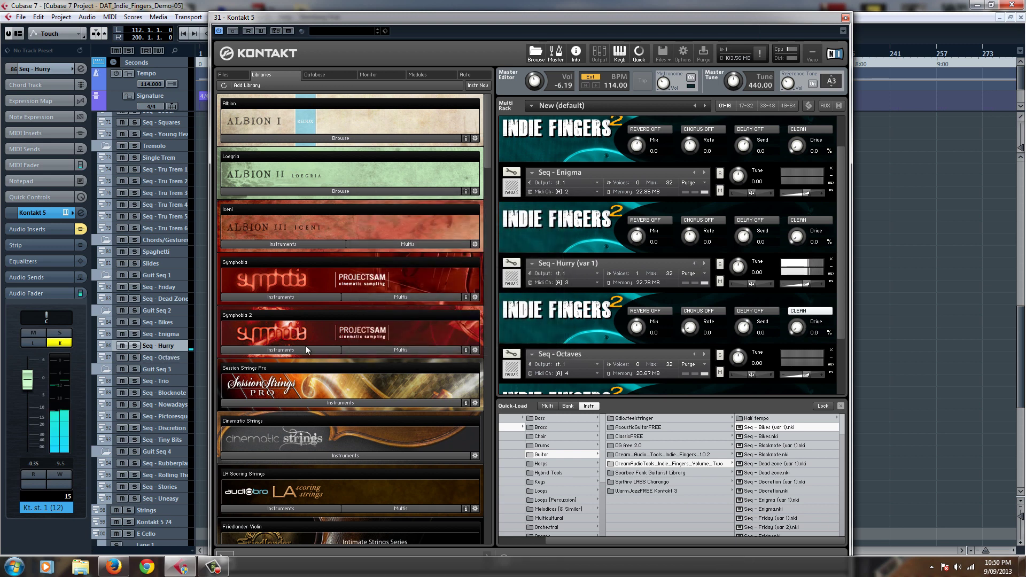
{"action": "left_click", "coordinate": [704, 263]}
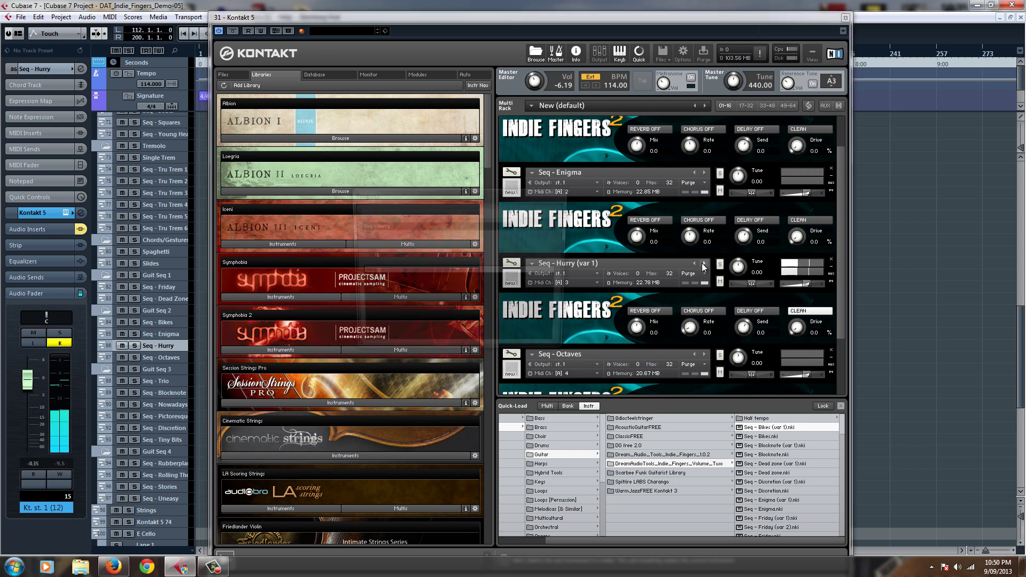
{"action": "left_click", "coordinate": [693, 263]}
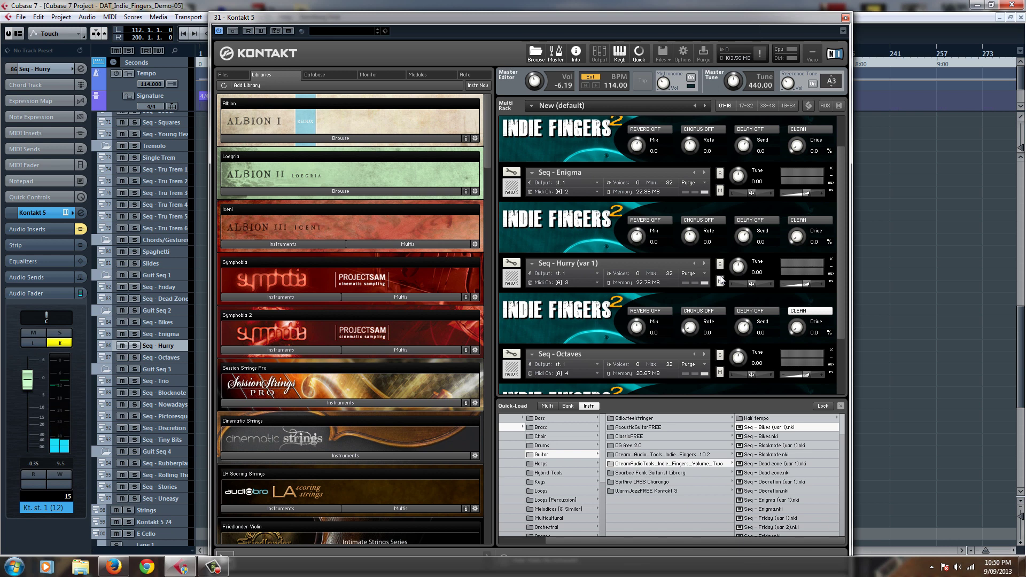
Step: Hide the Quick-Load browser, and in the Seq - Hurry (var 1) slot step to the previous patch and back before closing Kontakt
{"action": "left_click", "coordinate": [639, 54]}
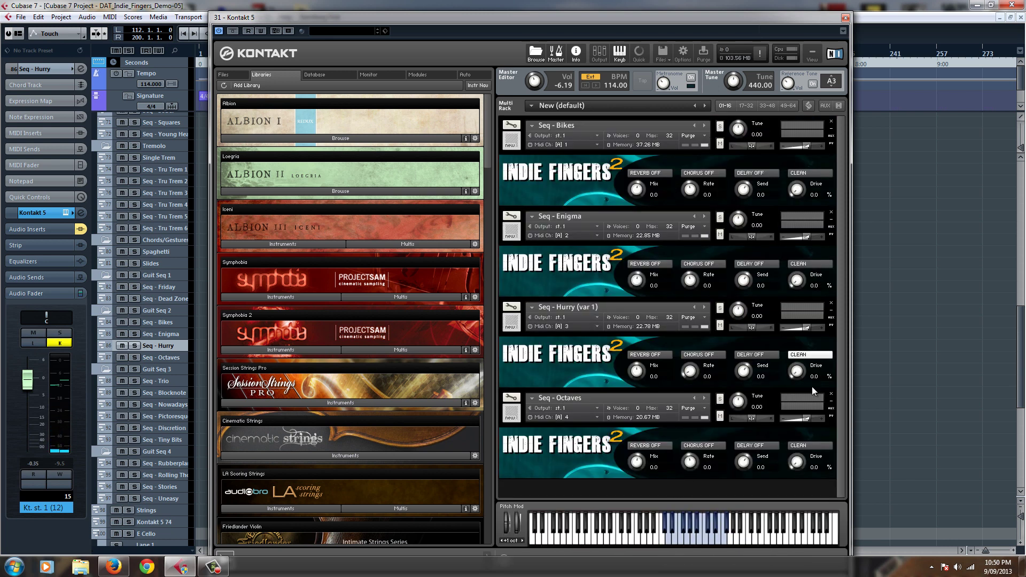
{"action": "left_click", "coordinate": [695, 307]}
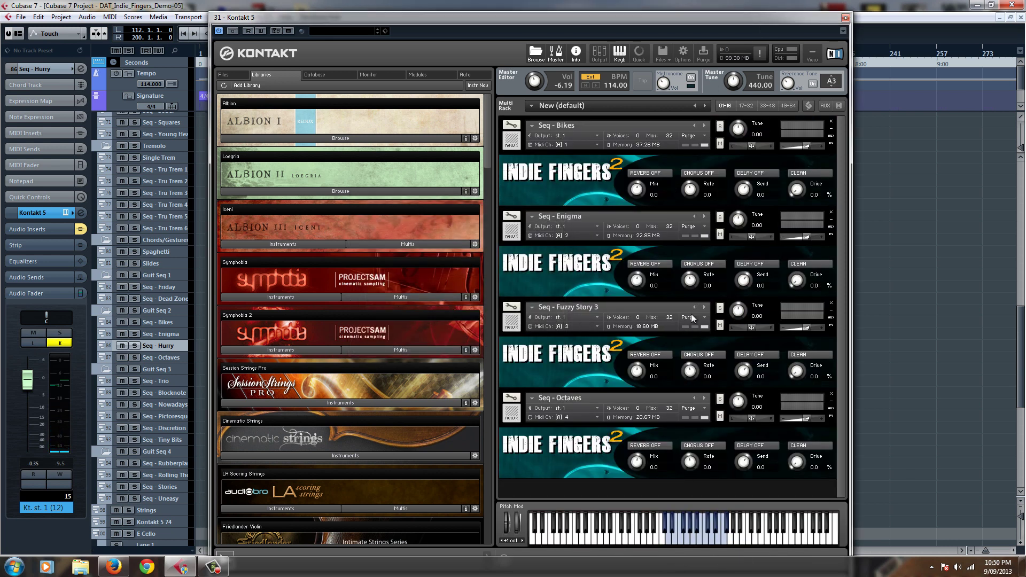
{"action": "left_click", "coordinate": [705, 307]}
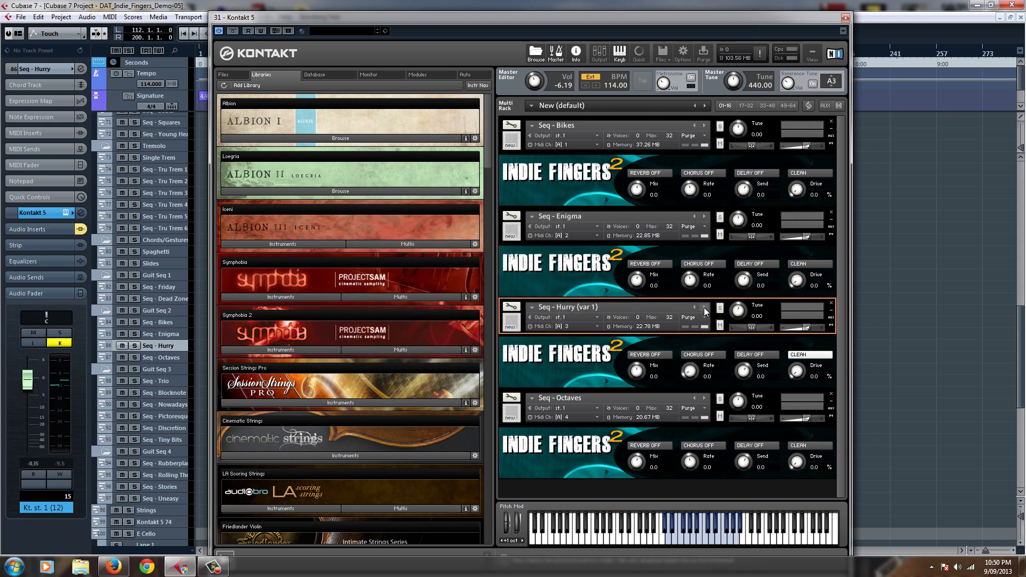
{"action": "left_click", "coordinate": [845, 18]}
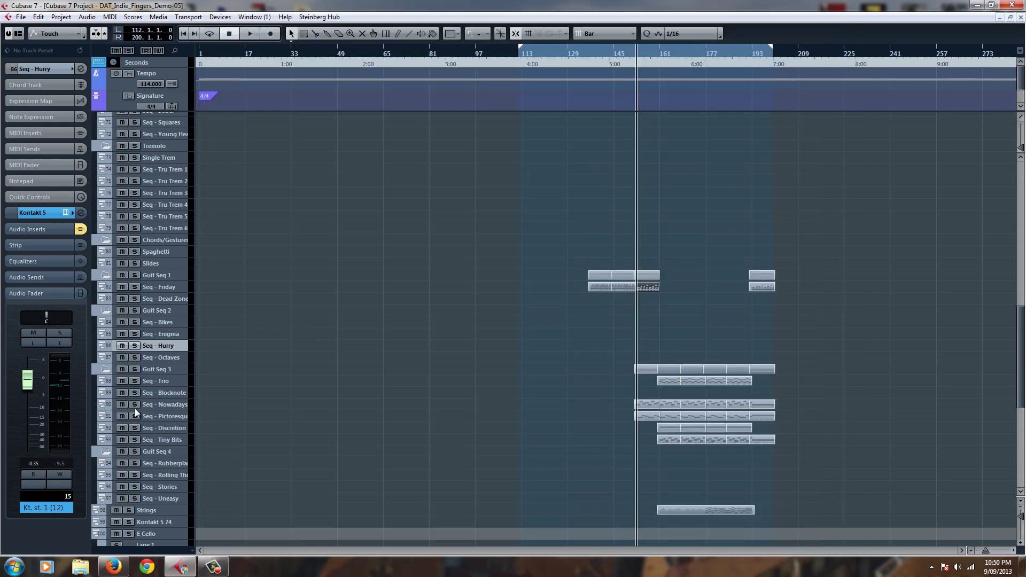
Step: Open the Kontakt instance of the Seq - Trio track, reposition its window beside the track list and audition the patch
{"action": "left_click", "coordinate": [174, 382]}
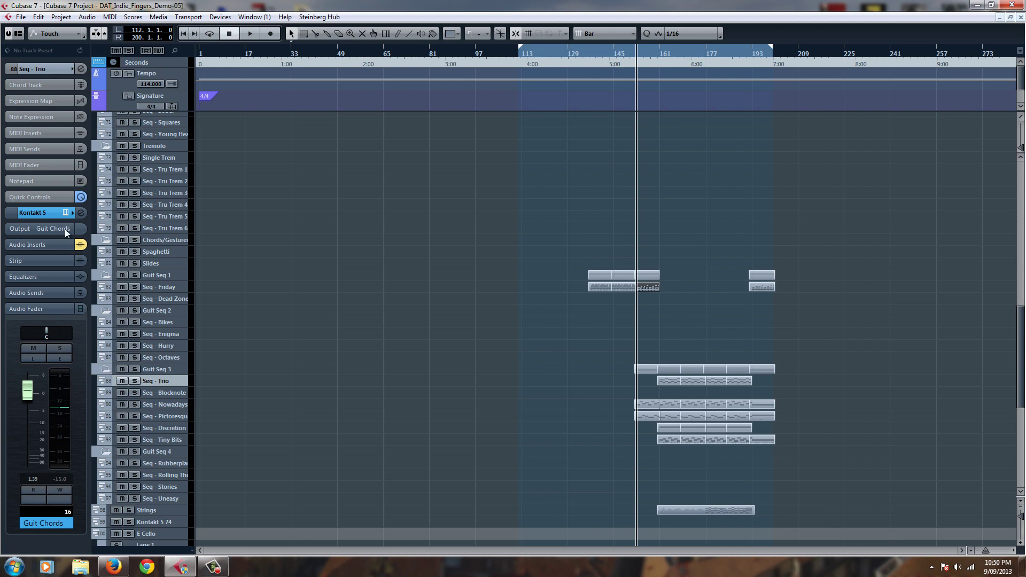
{"action": "left_click", "coordinate": [65, 212]}
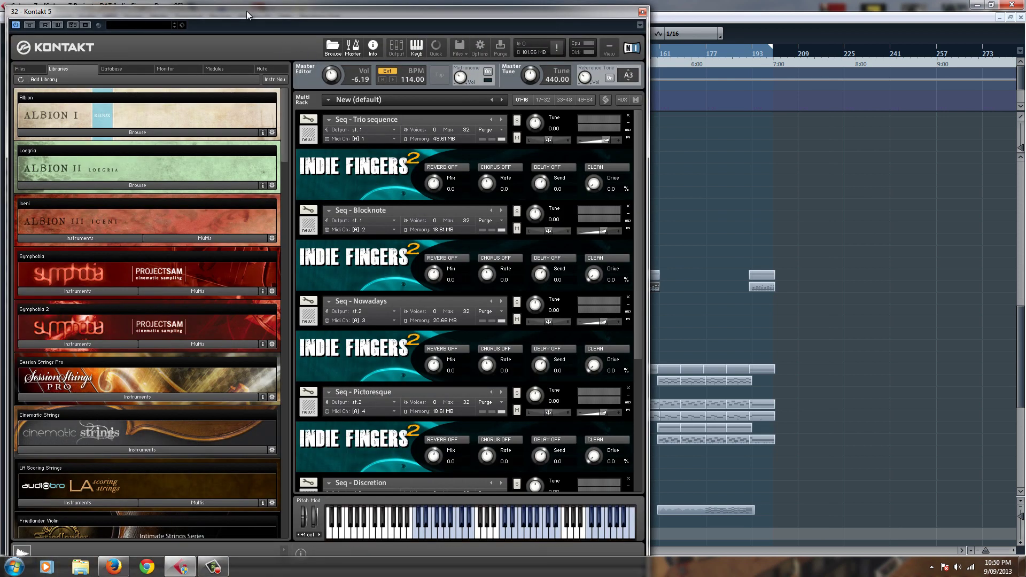
{"action": "key", "text": "Escape"}
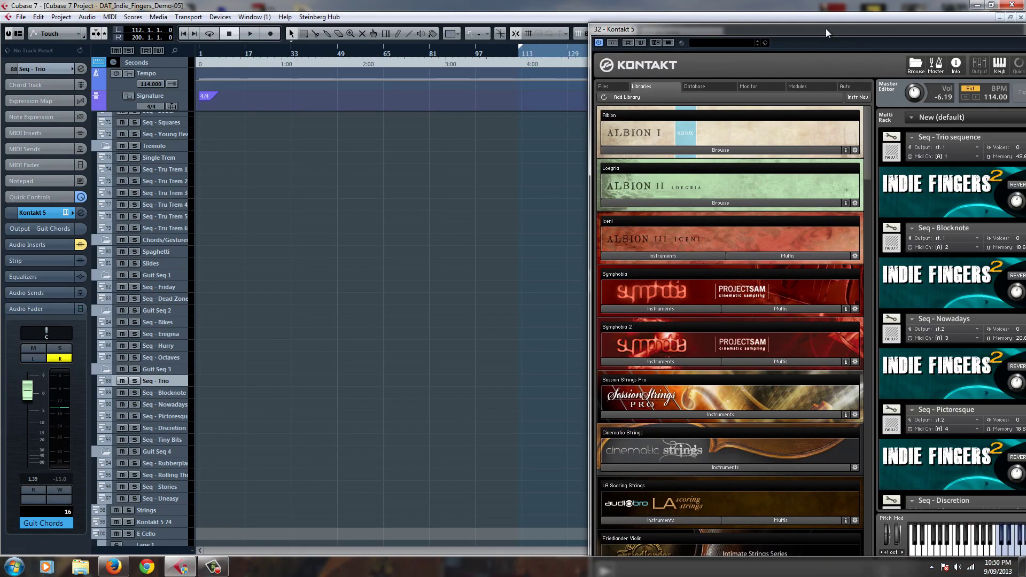
{"action": "left_click_drag", "start_coordinate": [826, 28], "coordinate": [607, 19]}
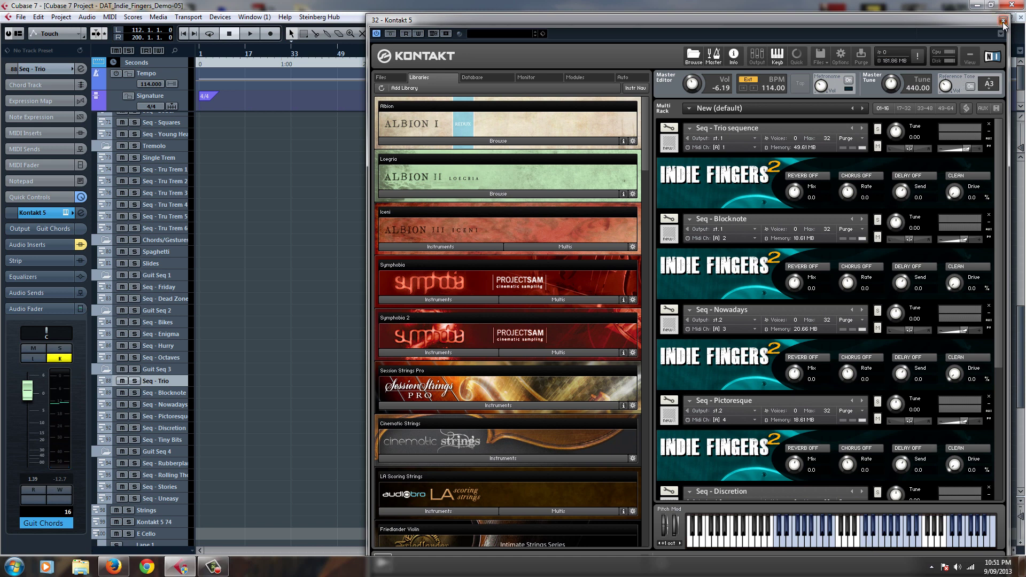
Step: Audition the Seq - Blocknote, Nowadays, Pictoresque, Discretion and Tiny Bits patches in order from their tracks, and close the Kontakt window
{"action": "left_click", "coordinate": [171, 394]}
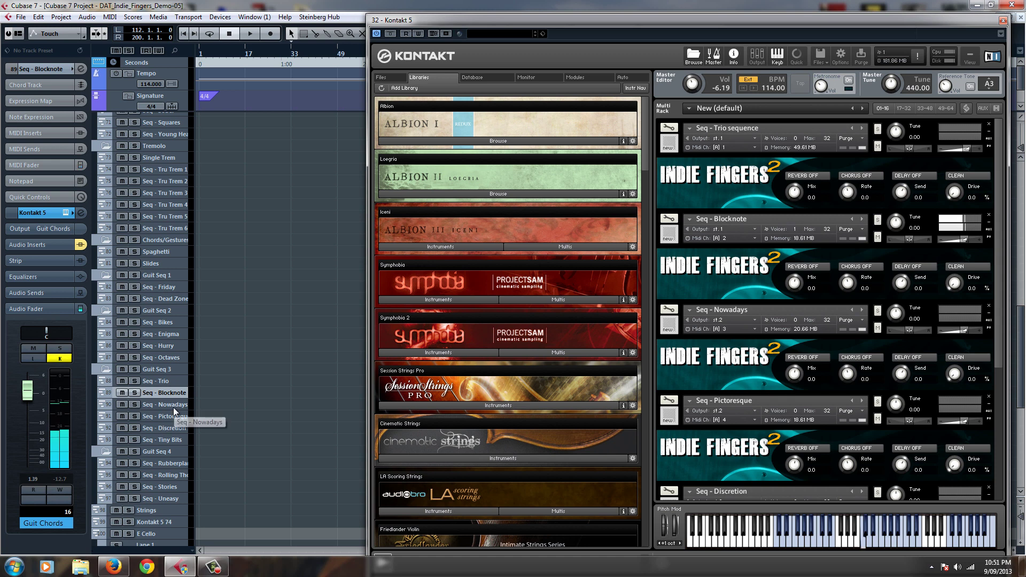
{"action": "left_click", "coordinate": [173, 406]}
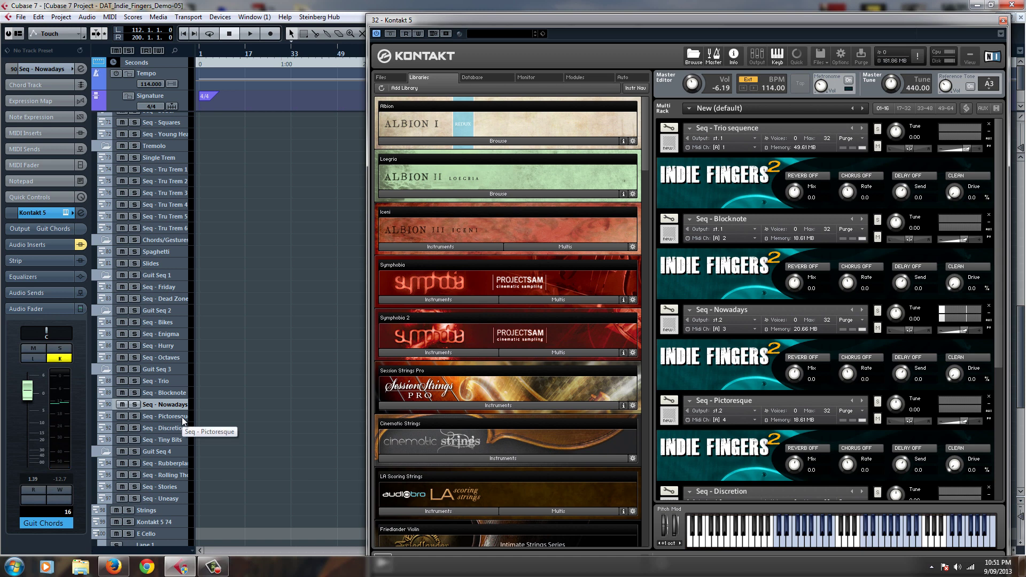
{"action": "left_click", "coordinate": [181, 417]}
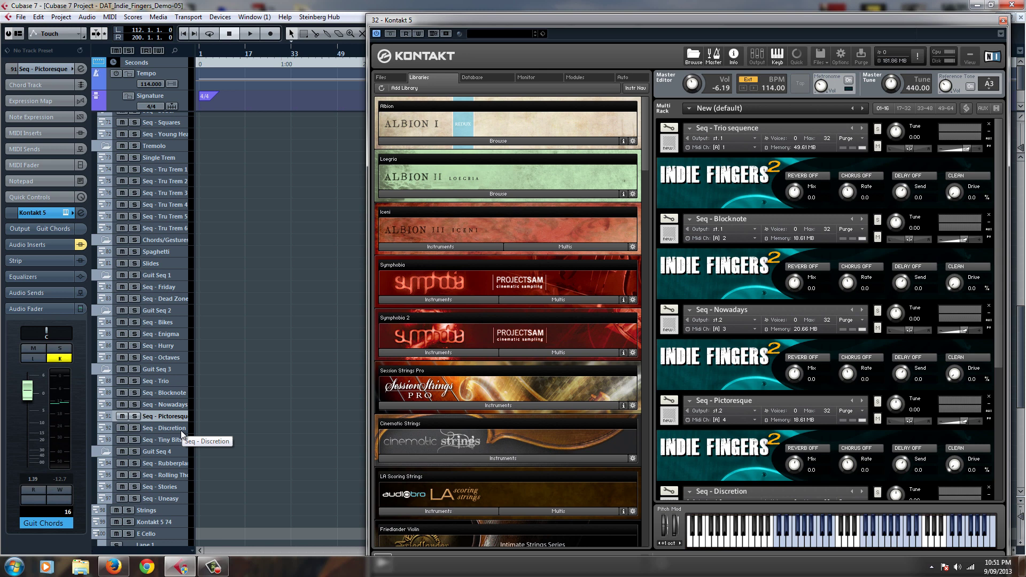
{"action": "left_click", "coordinate": [181, 428]}
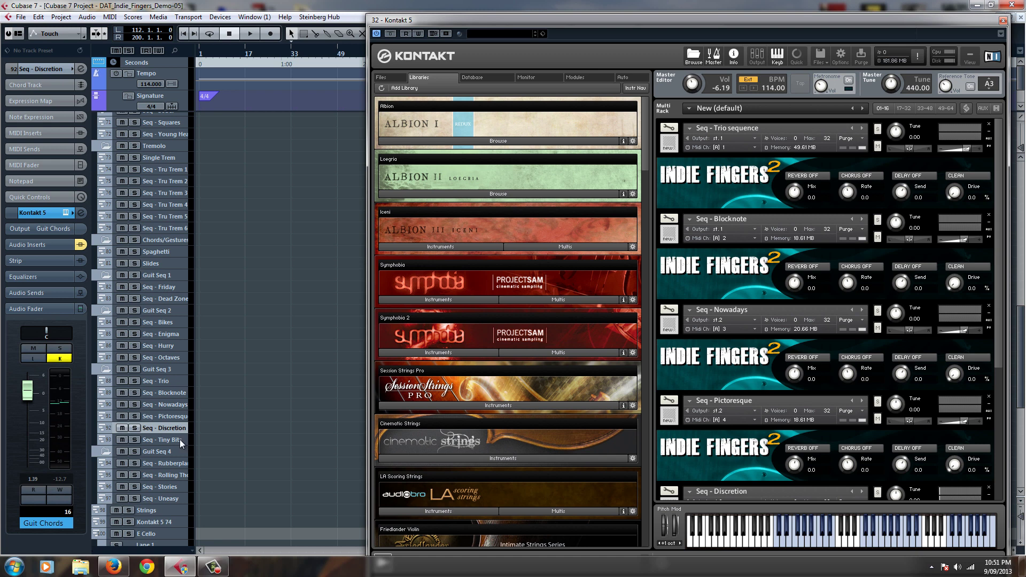
{"action": "left_click", "coordinate": [179, 440]}
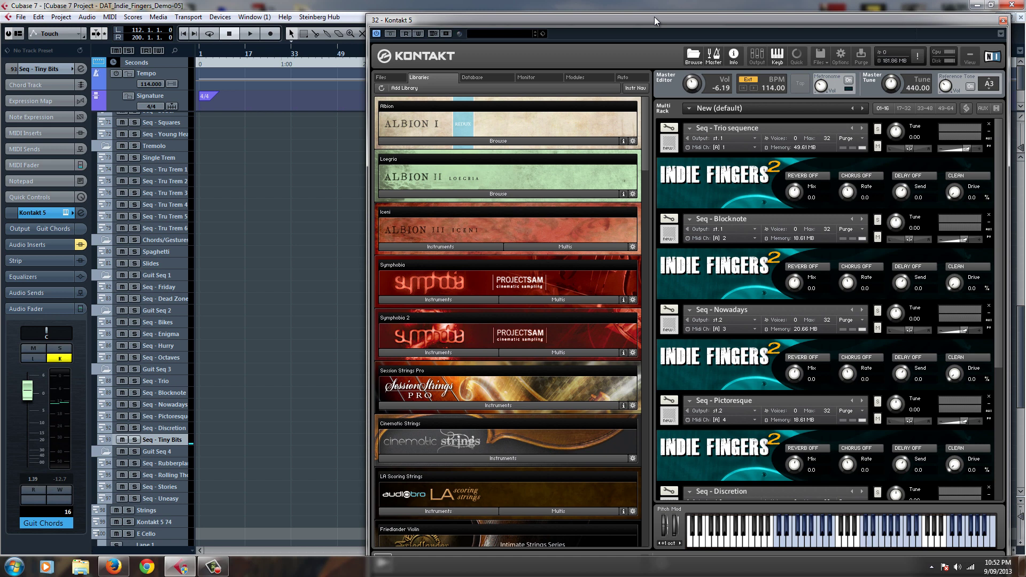
{"action": "key", "text": "ctrl+w"}
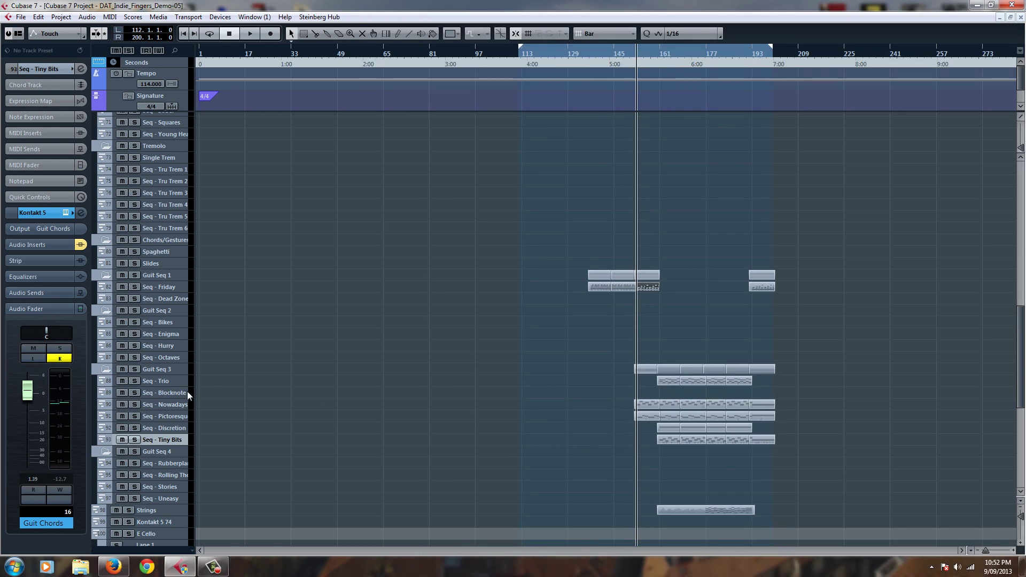
Step: Solo the Seq - Nowadays and Seq - Pictoresque tracks together
{"action": "left_click", "coordinate": [140, 396]}
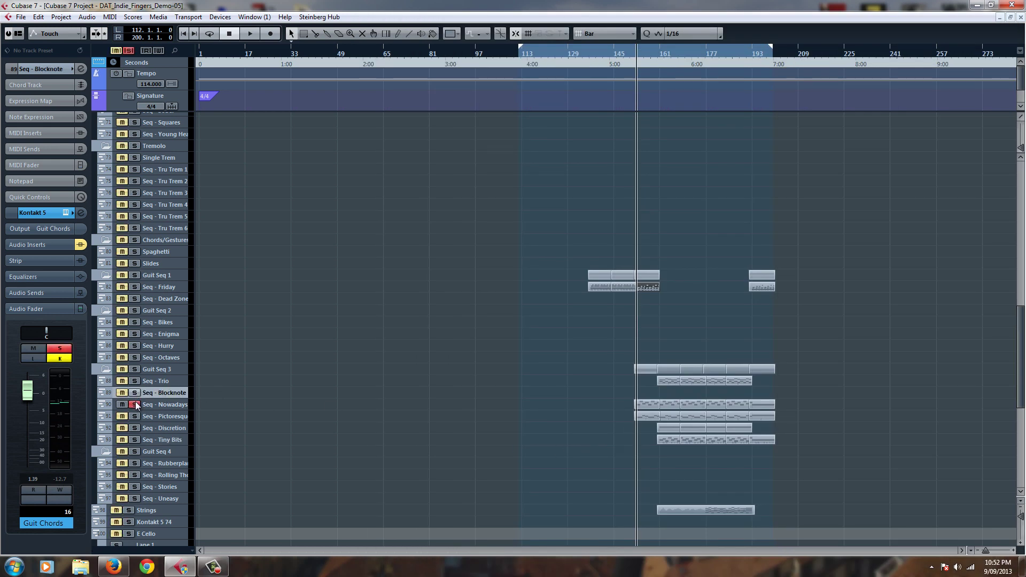
{"action": "left_click", "coordinate": [135, 404]}
{"action": "left_click", "coordinate": [135, 417]}
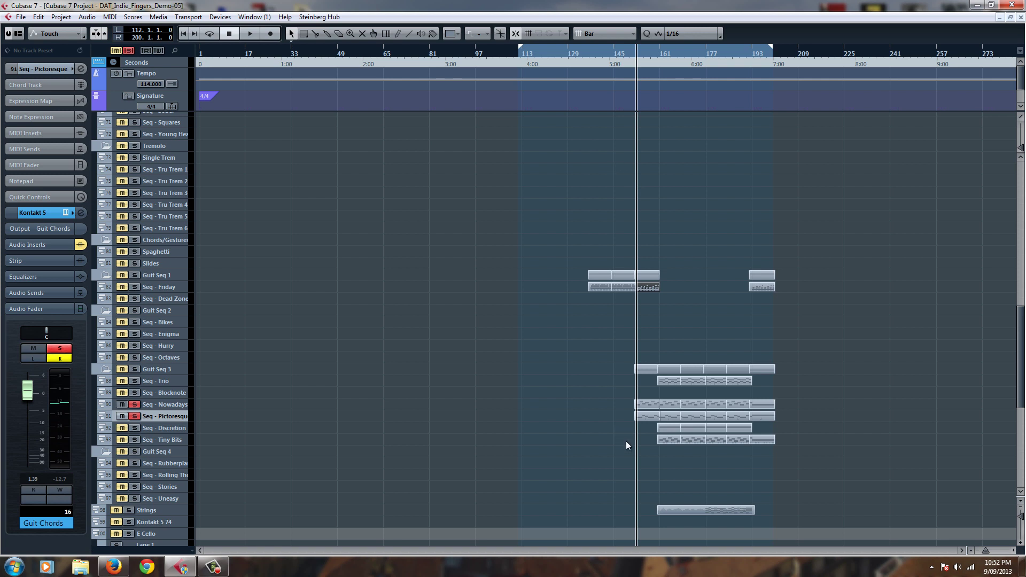
Step: Play the soloed tracks and follow the first Seq - Nowadays and Seq - Pictoresque parts together in the Key Editor
{"action": "key", "text": "space"}
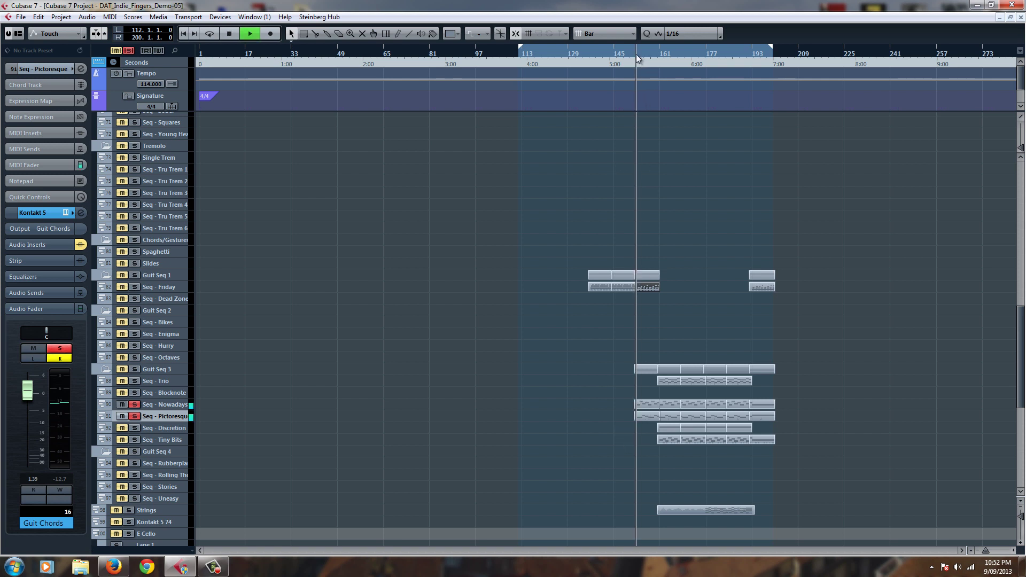
{"action": "left_click_drag", "start_coordinate": [636, 436], "coordinate": [640, 404]}
{"action": "double_click", "coordinate": [640, 404]}
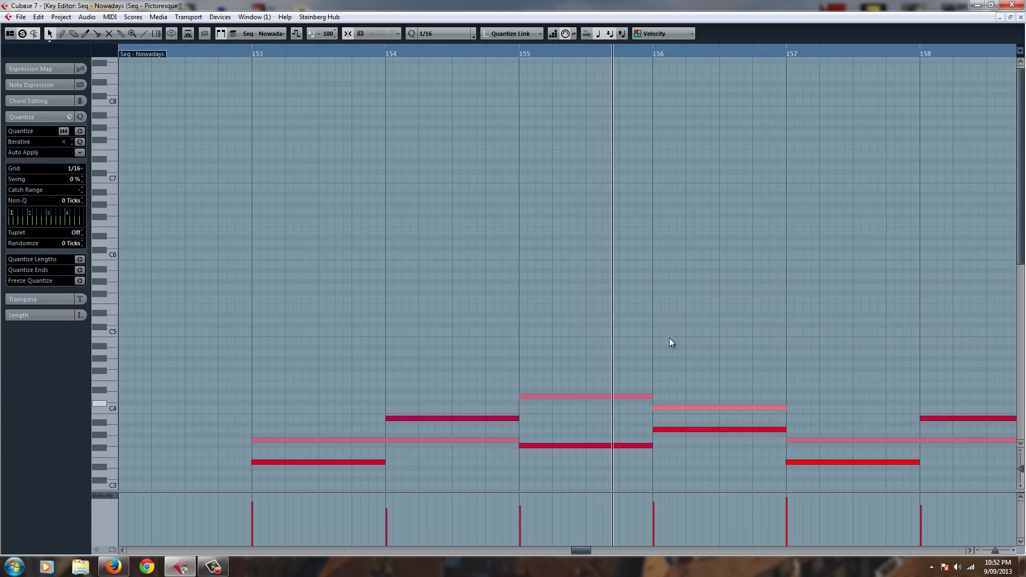
{"action": "scroll", "coordinate": [694, 310], "scroll_direction": "down", "scroll_amount": 3}
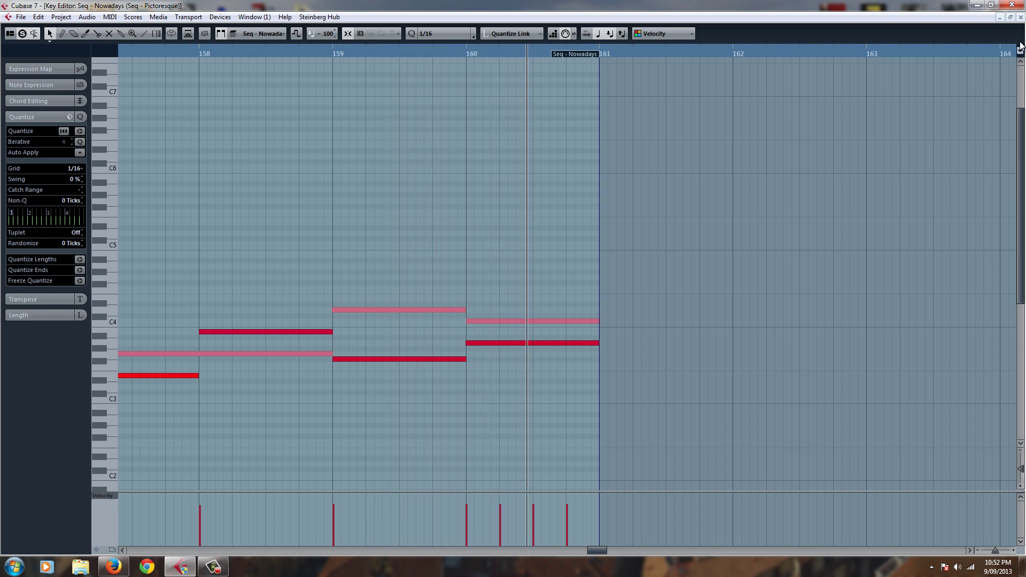
{"action": "left_click", "coordinate": [1020, 18]}
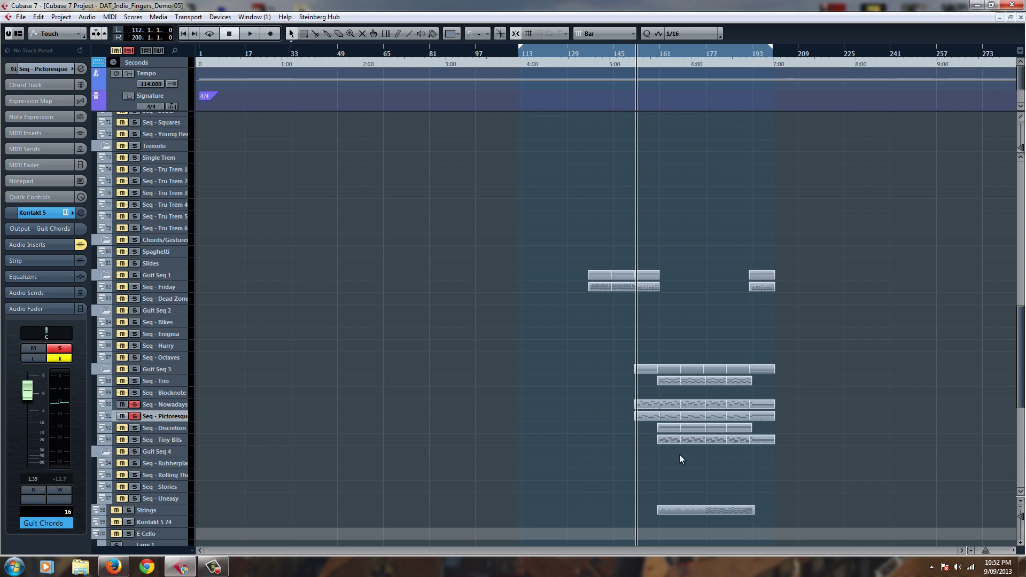
Step: Select the first Seq - Discretion and Seq - Tiny Bits parts, and solo these two tracks instead of Nowadays and Pictoresque
{"action": "left_click_drag", "start_coordinate": [663, 428], "coordinate": [665, 430]}
{"action": "left_click", "coordinate": [134, 428]}
{"action": "left_click", "coordinate": [135, 440]}
{"action": "left_click", "coordinate": [134, 416]}
{"action": "left_click", "coordinate": [135, 405]}
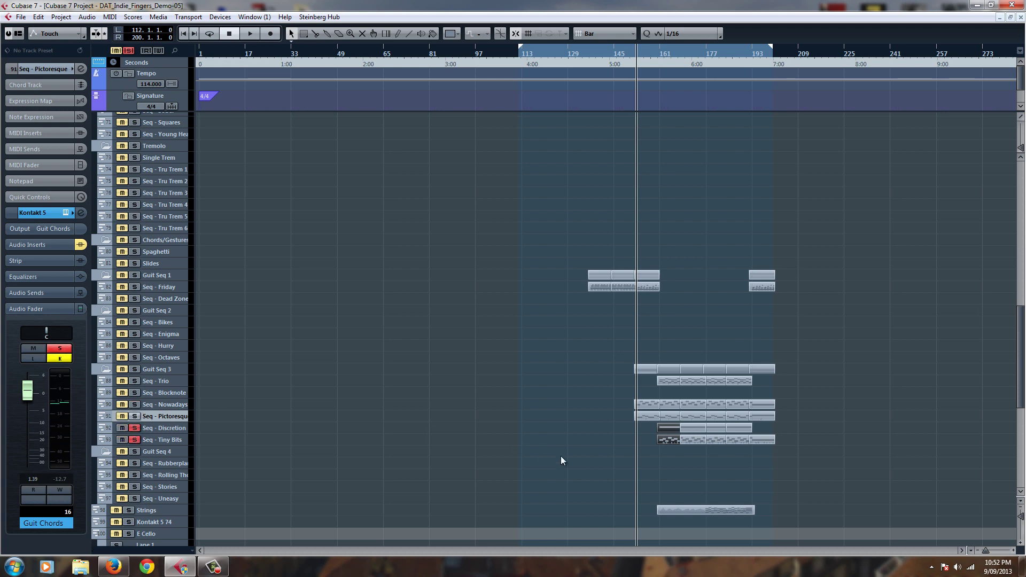
Step: Play from about bar 161 with the Seq - Discretion and Seq - Tiny Bits parts open in the Key Editor
{"action": "left_click", "coordinate": [658, 54]}
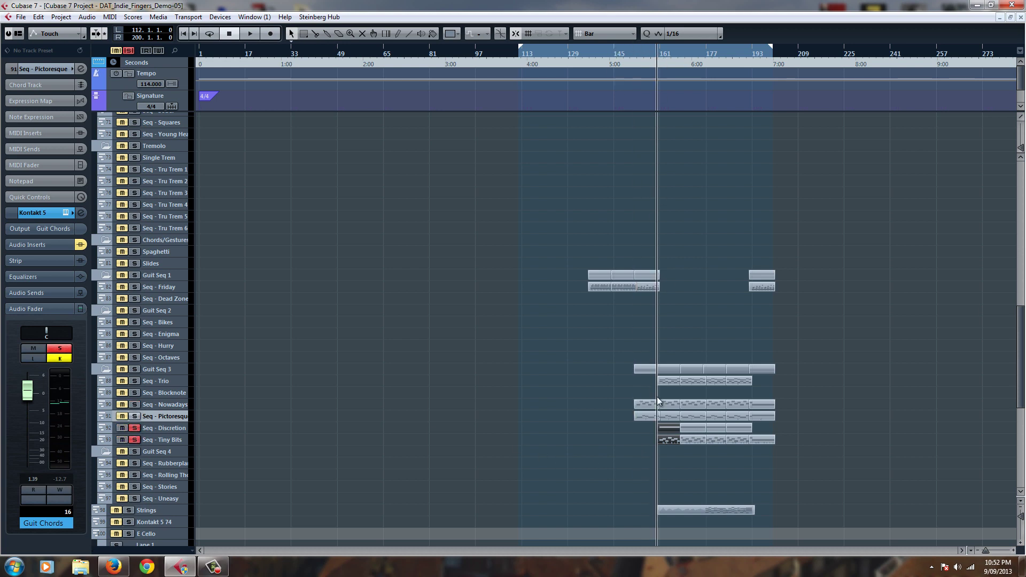
{"action": "double_click", "coordinate": [669, 437]}
{"action": "key", "text": "space"}
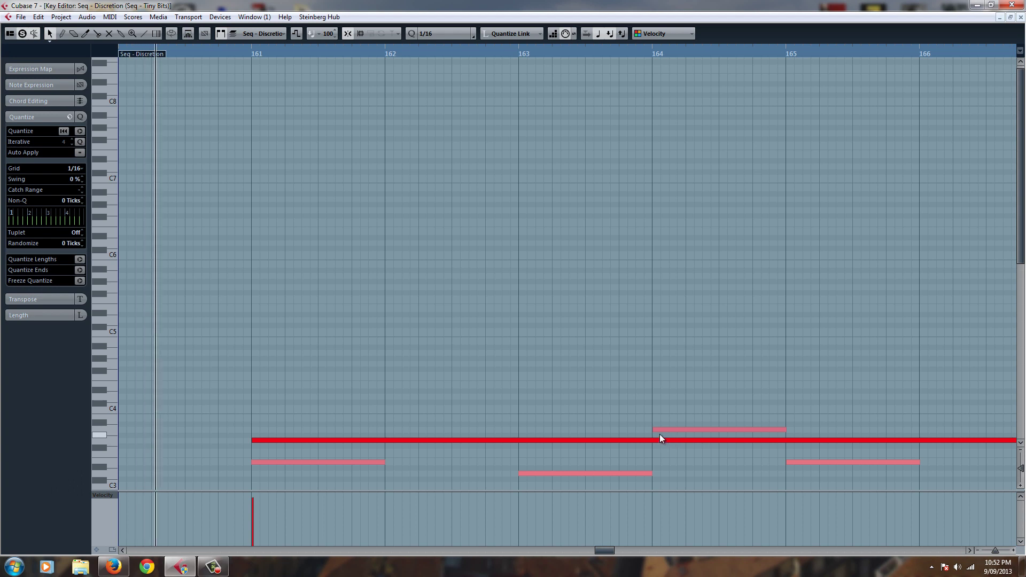
{"action": "scroll", "coordinate": [376, 384], "scroll_direction": "down", "scroll_amount": 3}
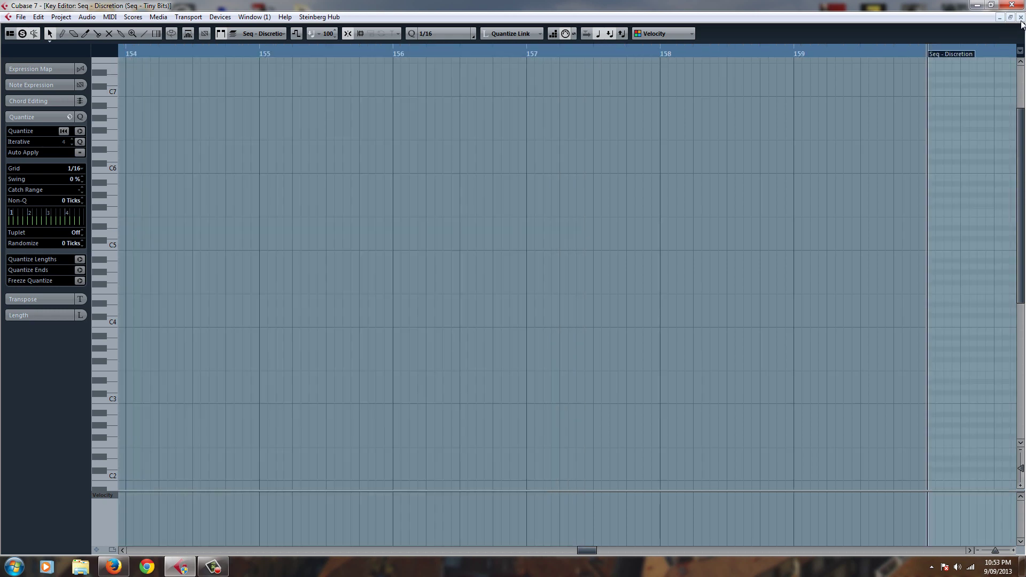
{"action": "left_click", "coordinate": [1021, 18]}
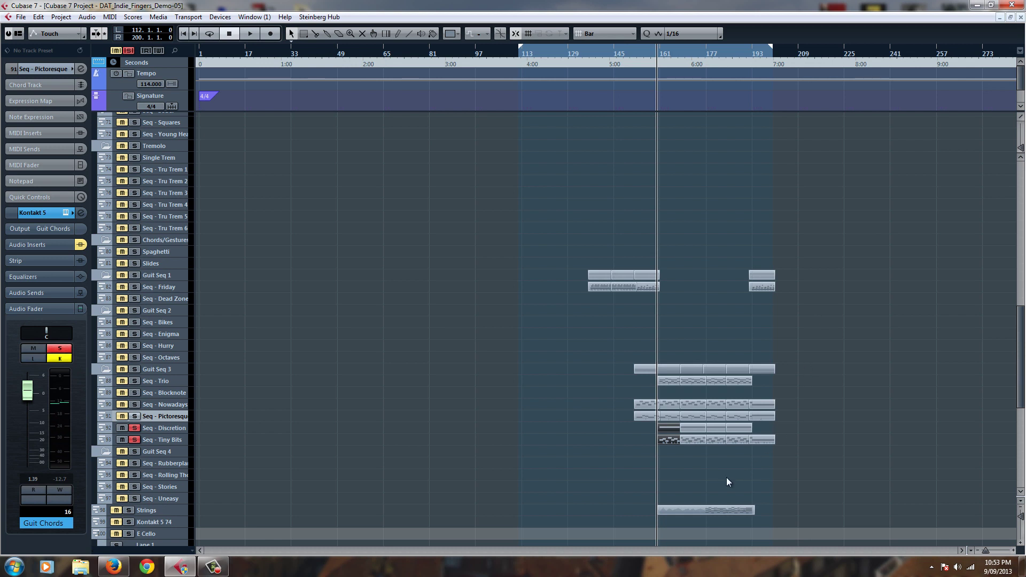
Step: Solo the Seq - Trio track and remove the solo from Seq - Discretion and Seq - Tiny Bits
{"action": "scroll", "coordinate": [660, 468], "scroll_direction": "down", "scroll_amount": 3}
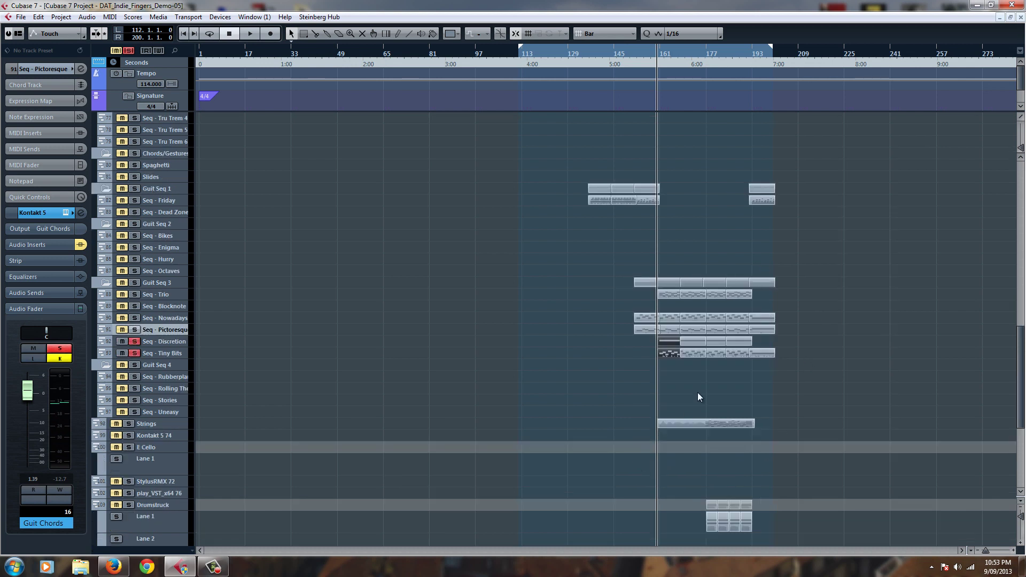
{"action": "left_click", "coordinate": [655, 387]}
{"action": "left_click", "coordinate": [142, 297]}
{"action": "left_click", "coordinate": [135, 295]}
{"action": "left_click", "coordinate": [145, 341]}
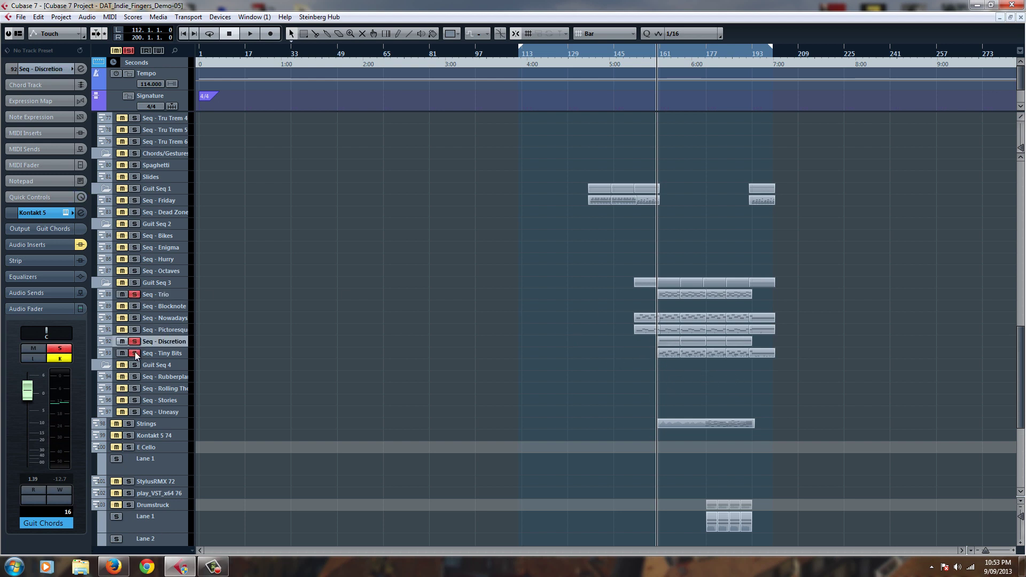
{"action": "left_click", "coordinate": [134, 353]}
{"action": "left_click", "coordinate": [134, 342]}
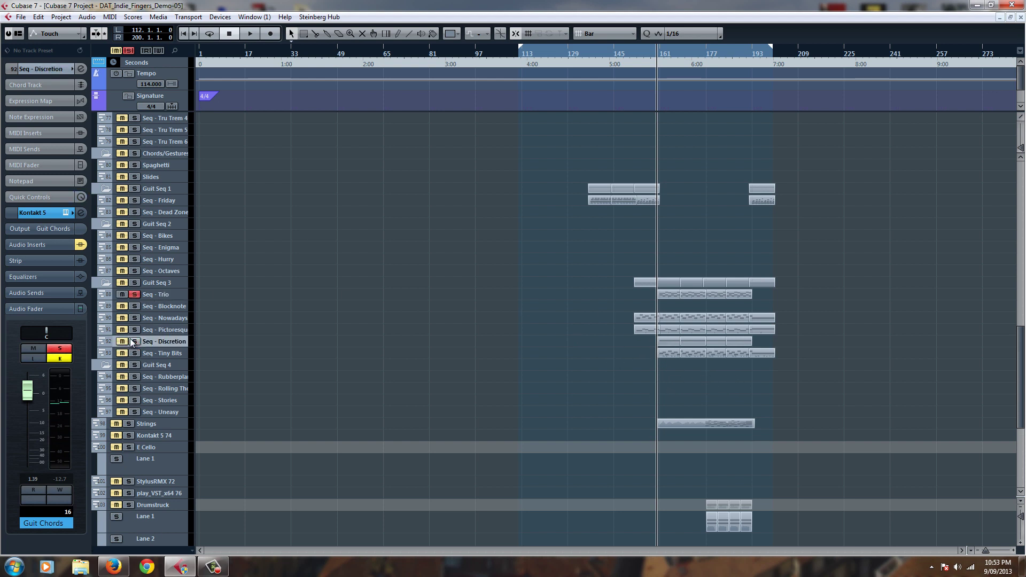
Step: Play the first Seq - Trio part while viewing its notes in the Key Editor, and unsolo the track
{"action": "double_click", "coordinate": [666, 294]}
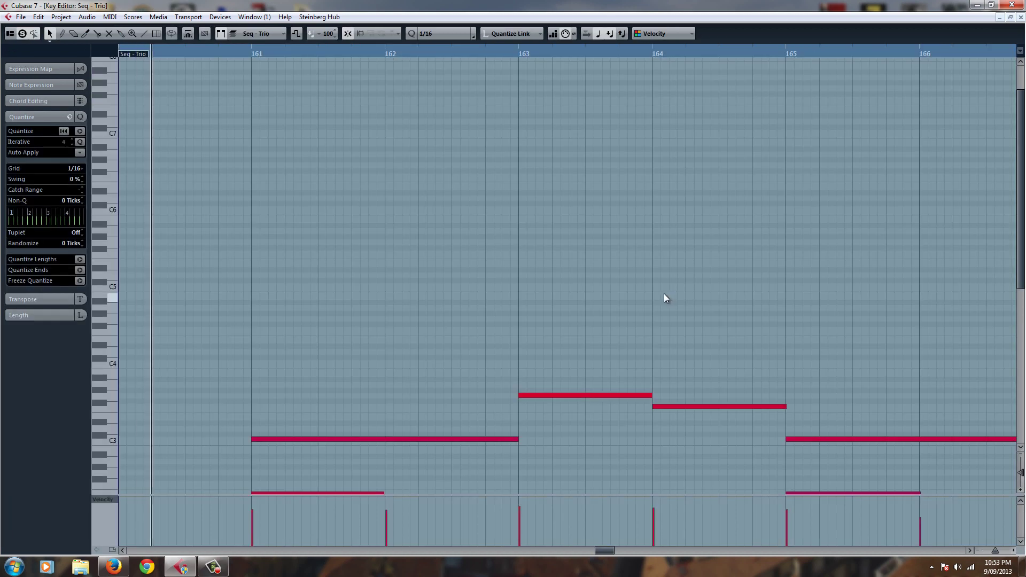
{"action": "scroll", "coordinate": [664, 293], "scroll_direction": "down", "scroll_amount": 5}
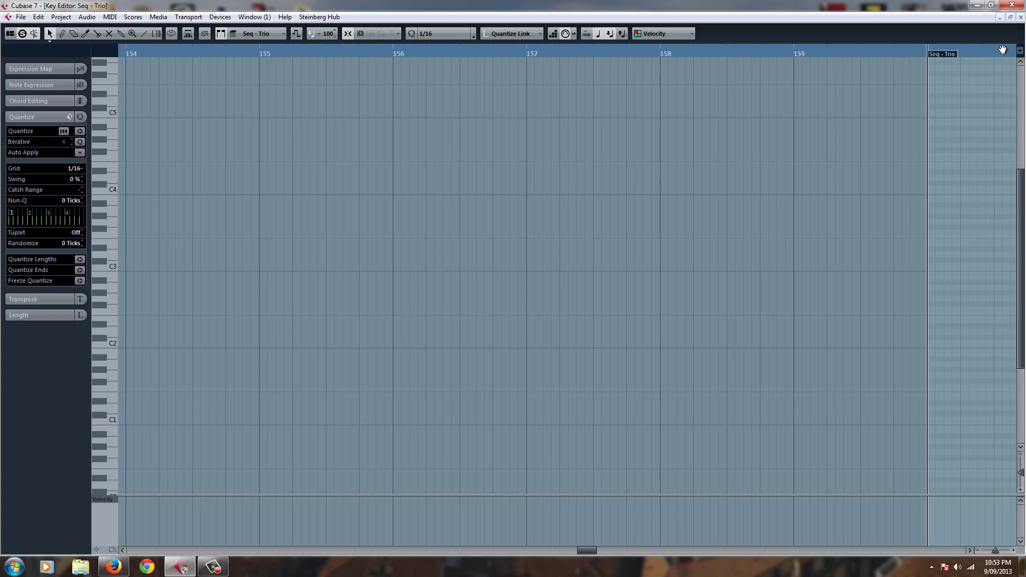
{"action": "left_click", "coordinate": [1021, 17]}
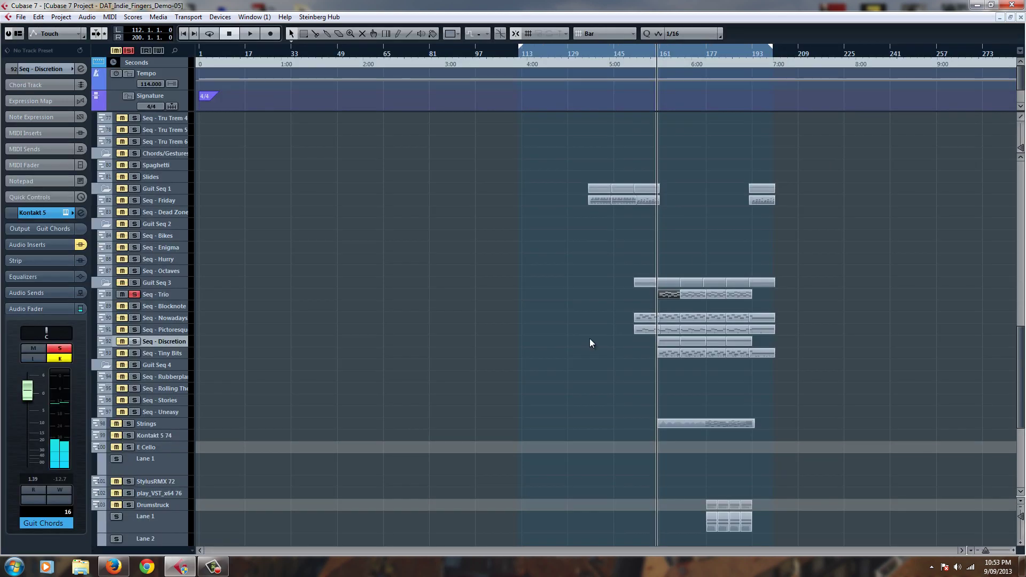
{"action": "left_click", "coordinate": [134, 294]}
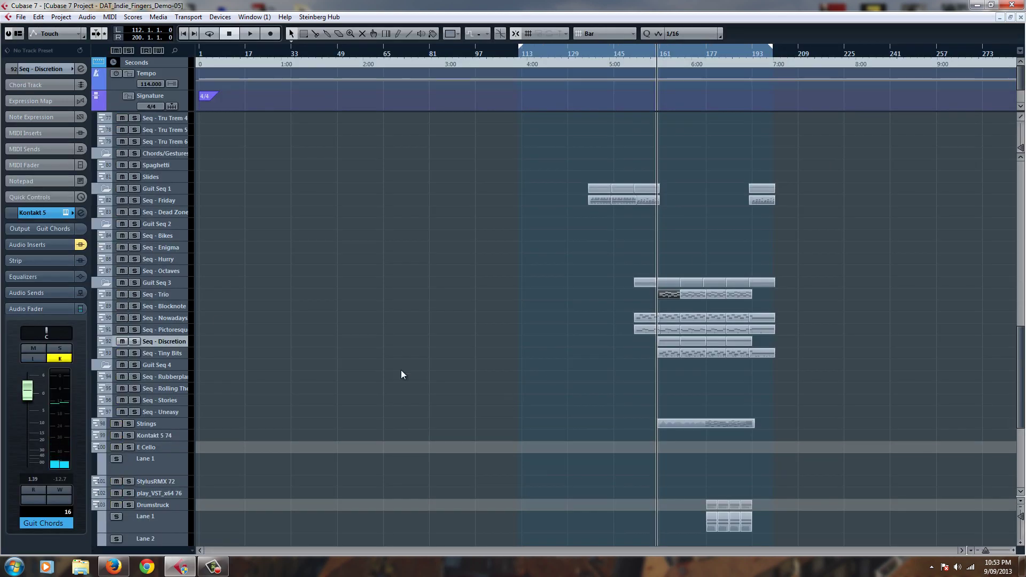
Step: Select the Seq - Rubberplant track in the Guit Seq 4 folder and raise its instrument volume to about -0.2 dB
{"action": "left_click", "coordinate": [168, 368]}
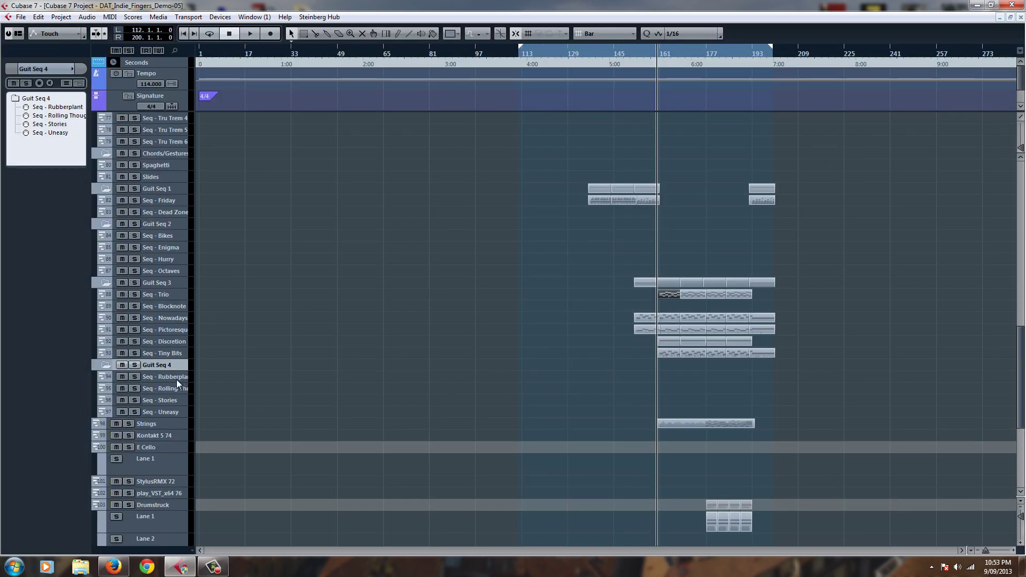
{"action": "left_click", "coordinate": [178, 383]}
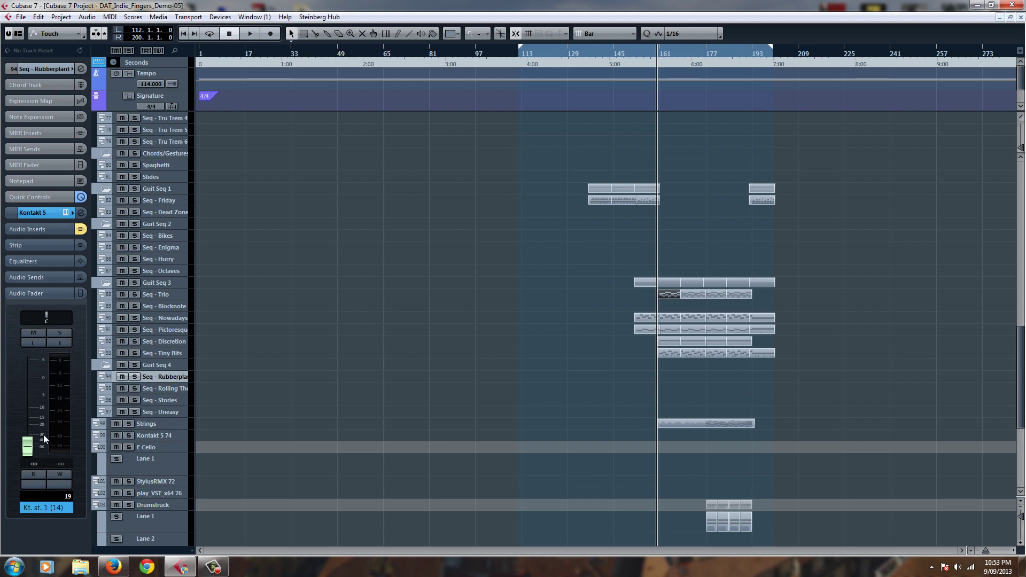
{"action": "left_click_drag", "start_coordinate": [28, 445], "coordinate": [35, 374]}
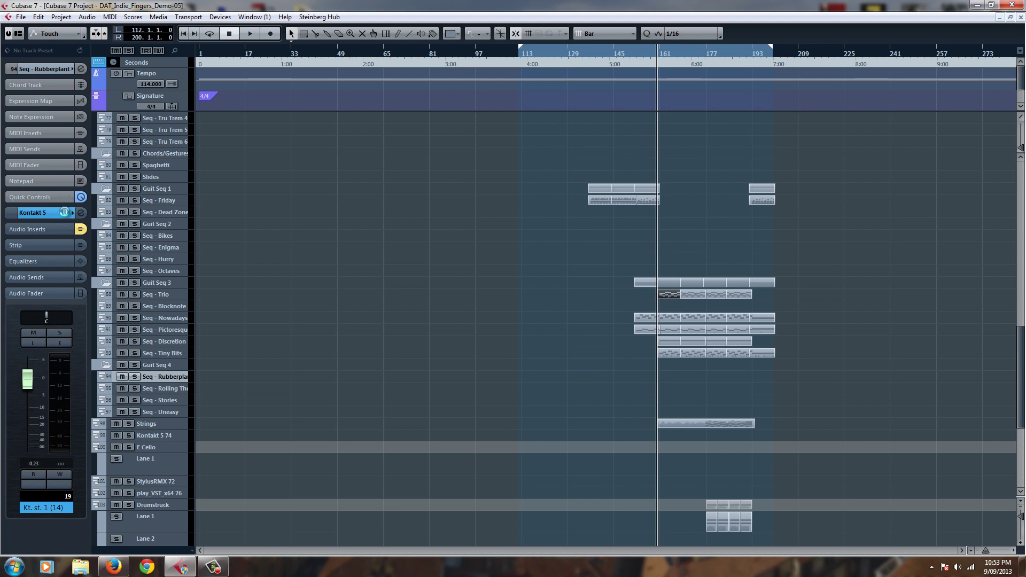
Step: Open the Kontakt instrument of the Seq - Rubberplant track and audition its patch
{"action": "left_click", "coordinate": [66, 213]}
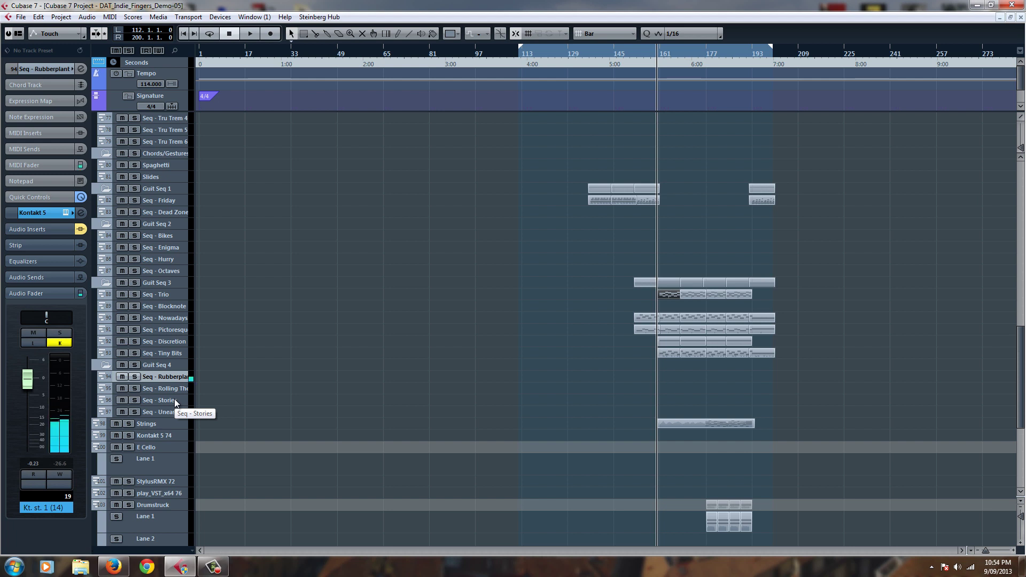
{"action": "scroll", "coordinate": [222, 363], "scroll_direction": "up", "scroll_amount": 5}
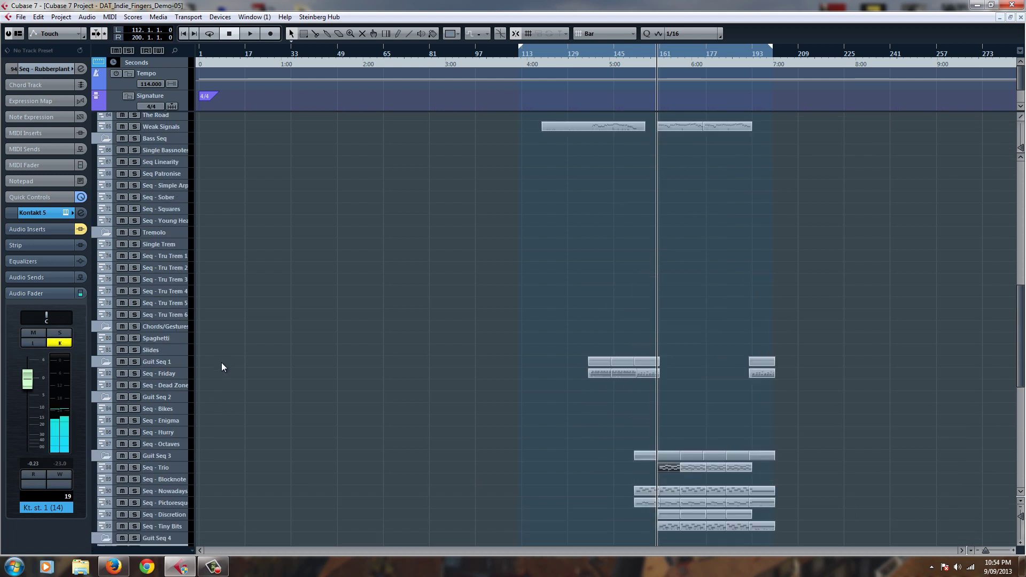
{"action": "scroll", "coordinate": [222, 362], "scroll_direction": "up", "scroll_amount": 5}
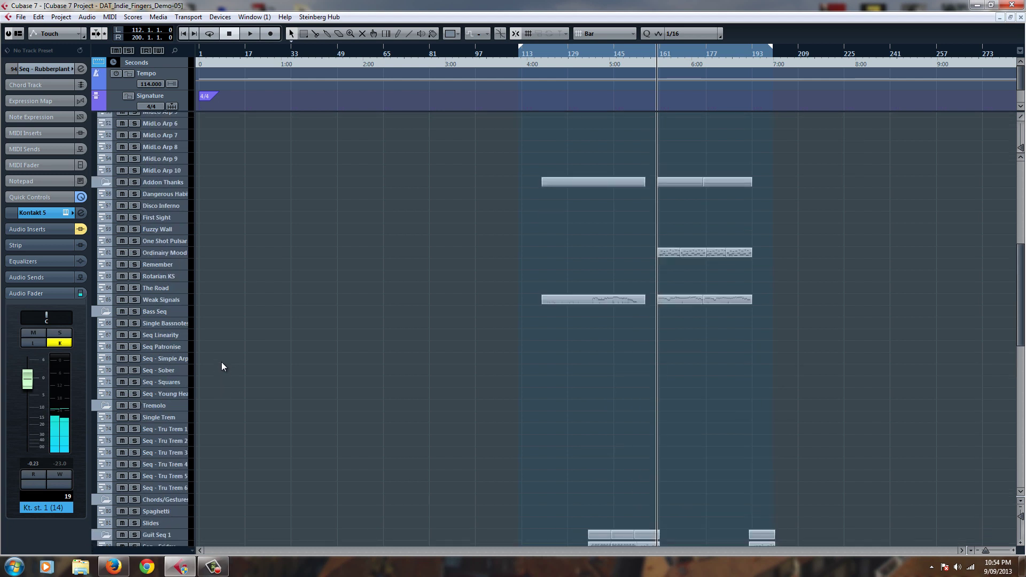
{"action": "scroll", "coordinate": [221, 364], "scroll_direction": "down", "scroll_amount": 10}
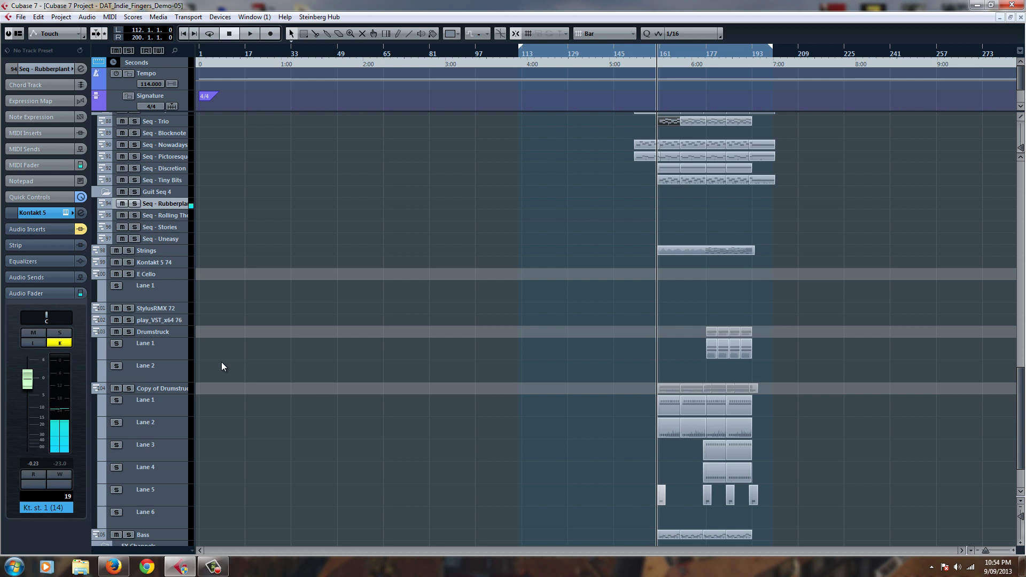
Step: Audition the remaining Guit Seq 4 tracks in turn: Seq - Rolling, Seq - Stories and Seq - Uneasy
{"action": "left_click", "coordinate": [168, 218]}
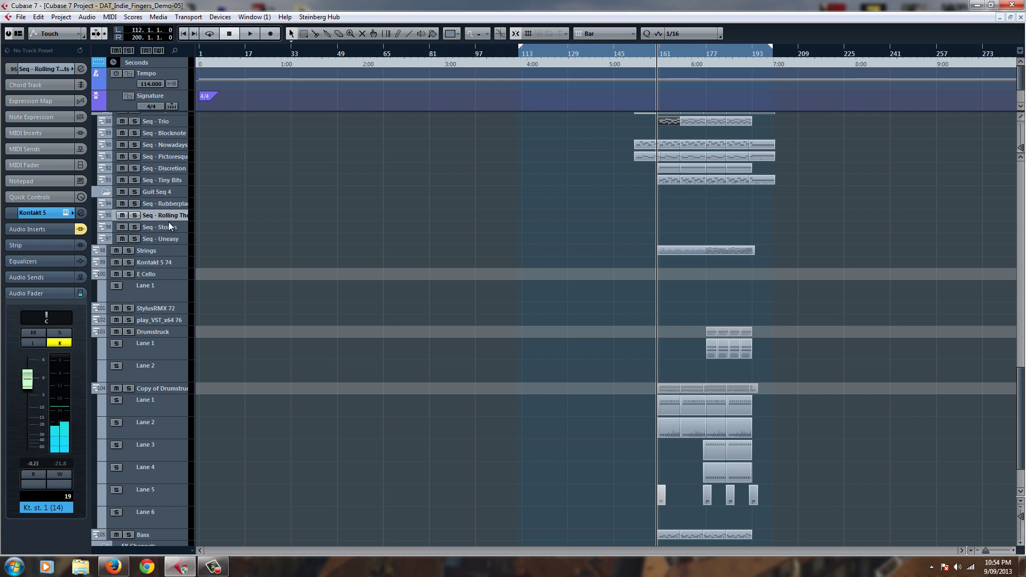
{"action": "left_click", "coordinate": [172, 229]}
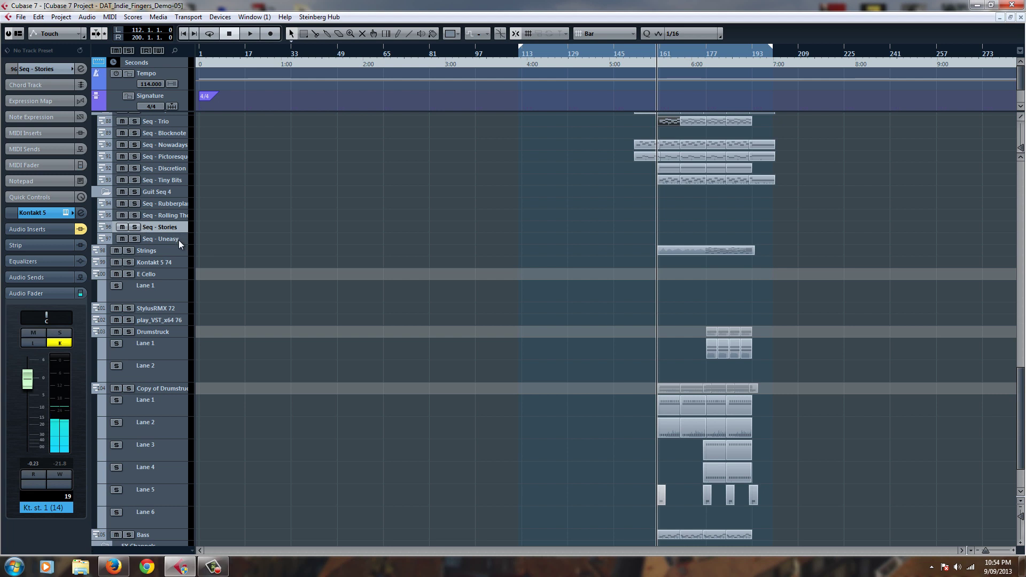
{"action": "left_click", "coordinate": [178, 239]}
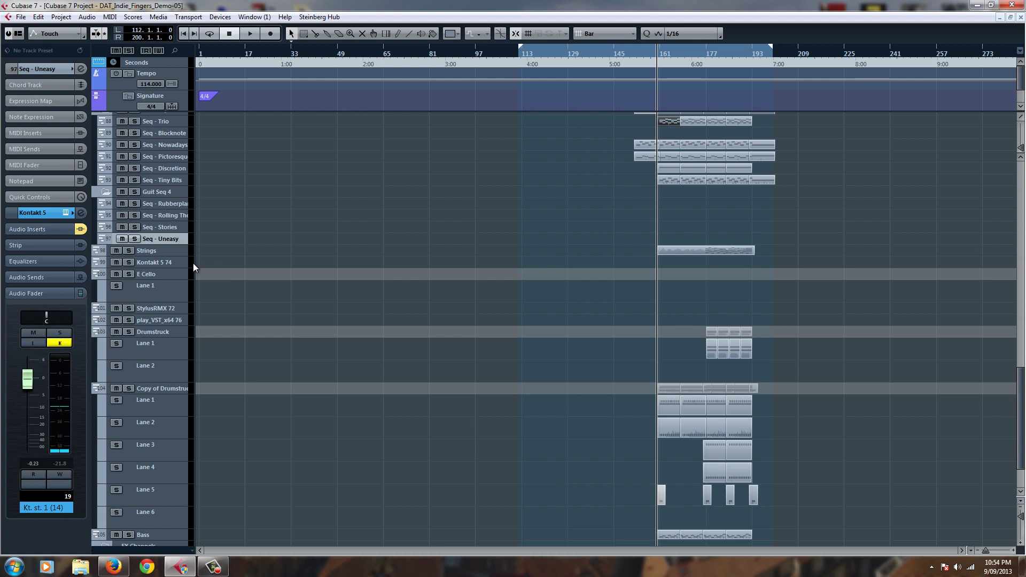
Step: Review the project's whole track list, from the Int Arp folder to the drum, bass and group tracks, and select Int Arp 7
{"action": "scroll", "coordinate": [304, 376], "scroll_direction": "down", "scroll_amount": 2}
{"action": "scroll", "coordinate": [299, 418], "scroll_direction": "up", "scroll_amount": 8}
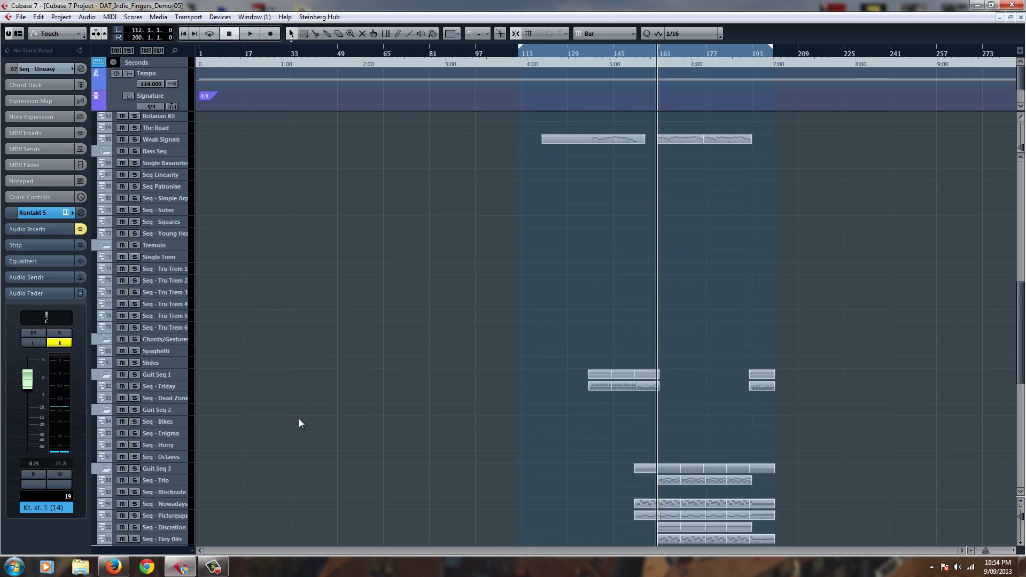
{"action": "scroll", "coordinate": [299, 418], "scroll_direction": "up", "scroll_amount": 10}
{"action": "scroll", "coordinate": [298, 423], "scroll_direction": "down", "scroll_amount": 10}
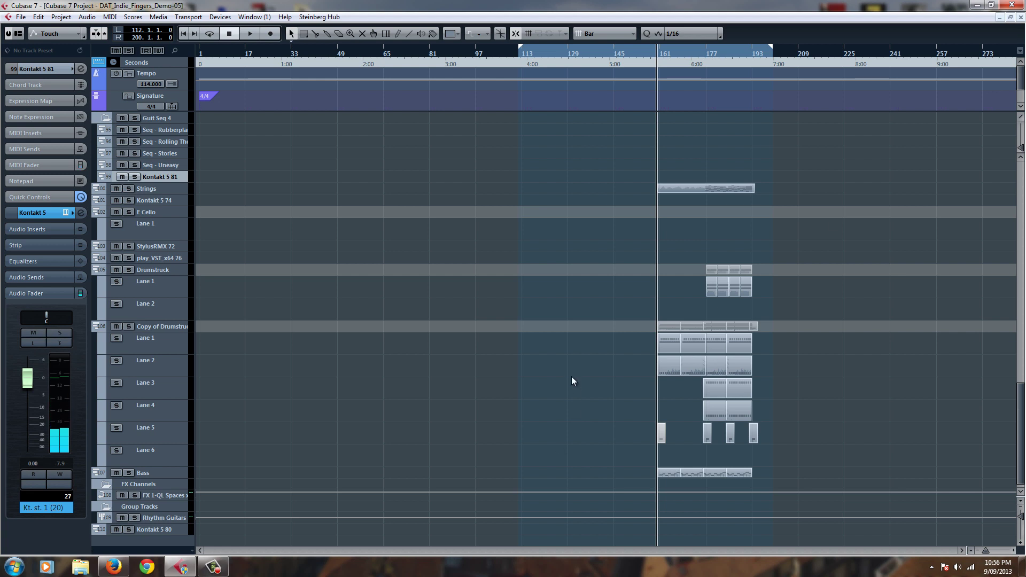
{"action": "scroll", "coordinate": [572, 376], "scroll_direction": "up", "scroll_amount": 15}
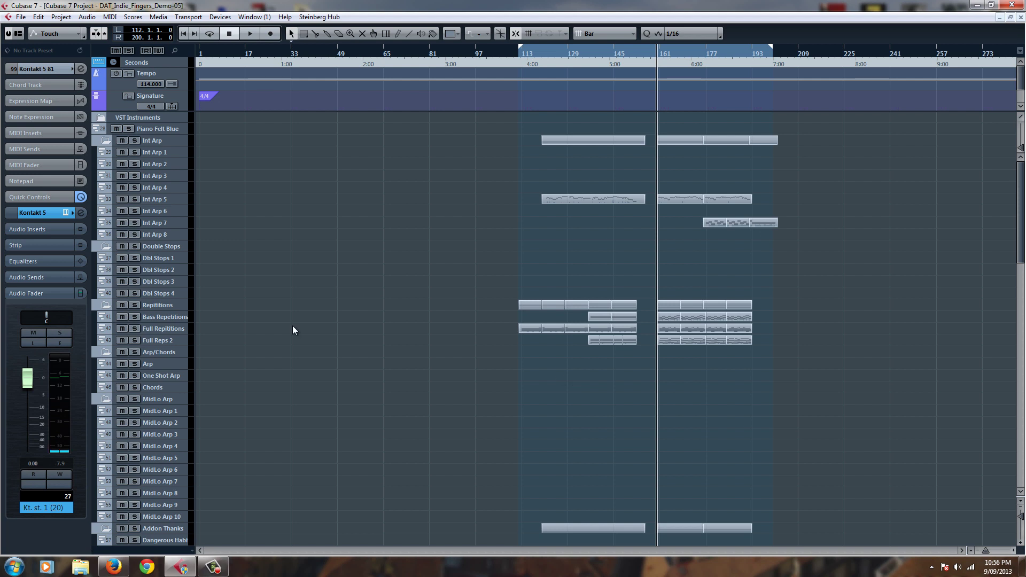
{"action": "left_click", "coordinate": [183, 226]}
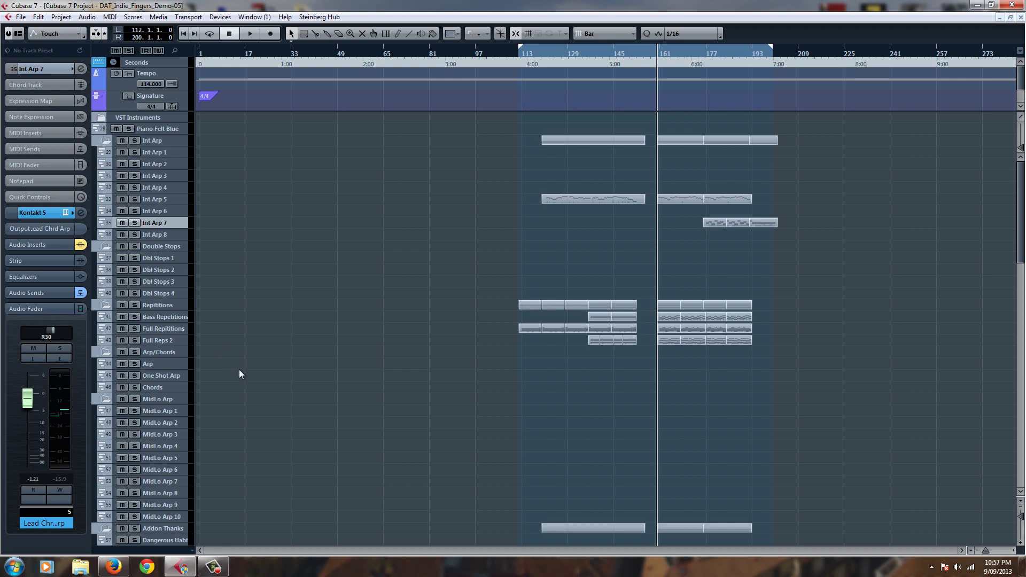
{"action": "scroll", "coordinate": [239, 374], "scroll_direction": "down", "scroll_amount": 10}
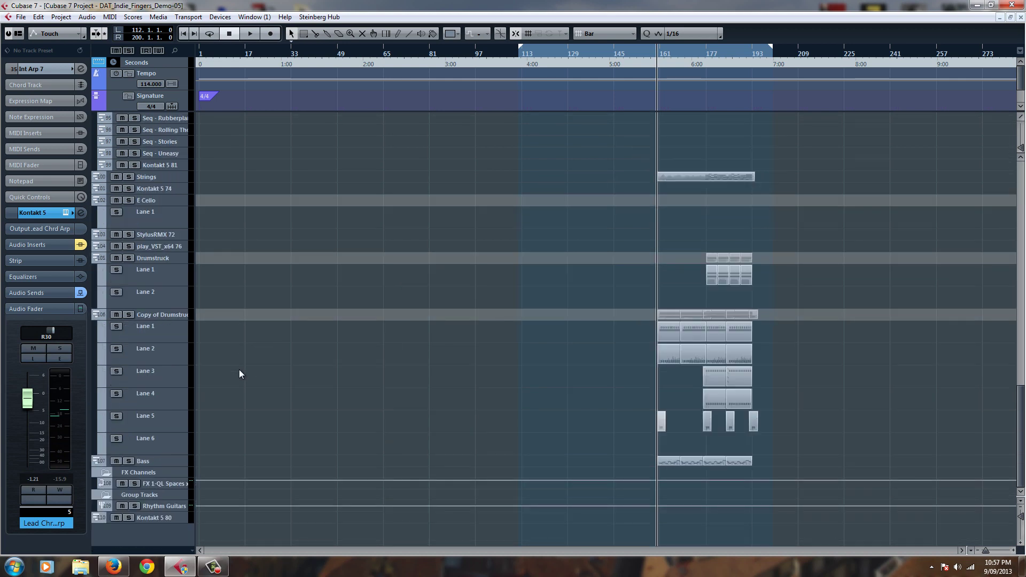
{"action": "scroll", "coordinate": [239, 374], "scroll_direction": "up", "scroll_amount": 10}
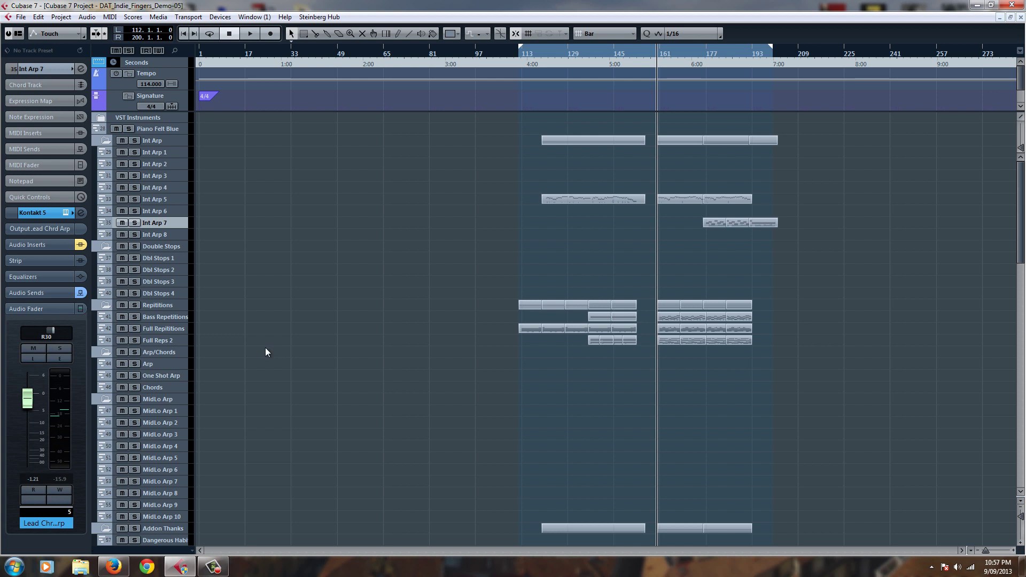
{"action": "scroll", "coordinate": [267, 350], "scroll_direction": "down", "scroll_amount": 5}
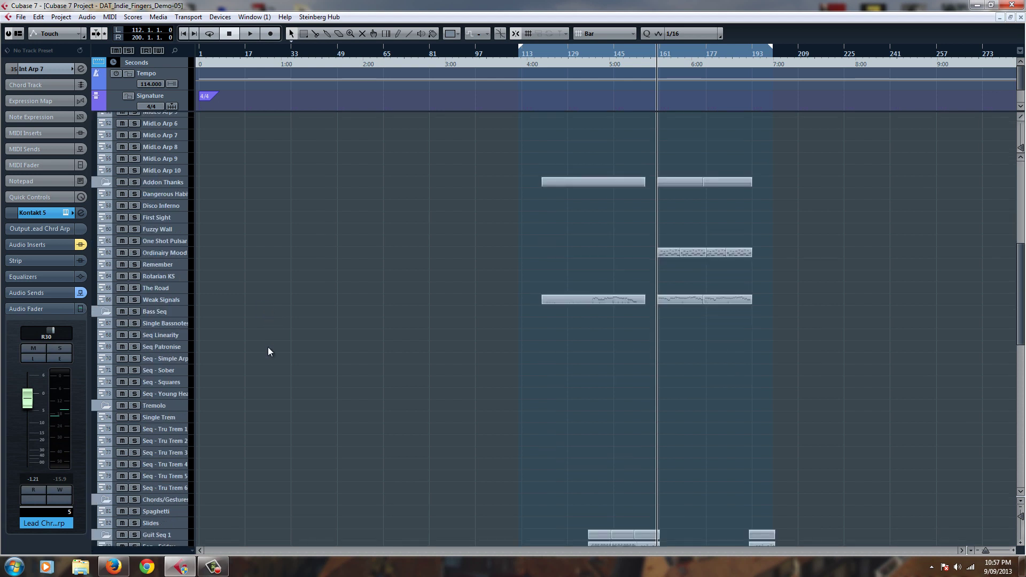
{"action": "scroll", "coordinate": [267, 350], "scroll_direction": "up", "scroll_amount": 5}
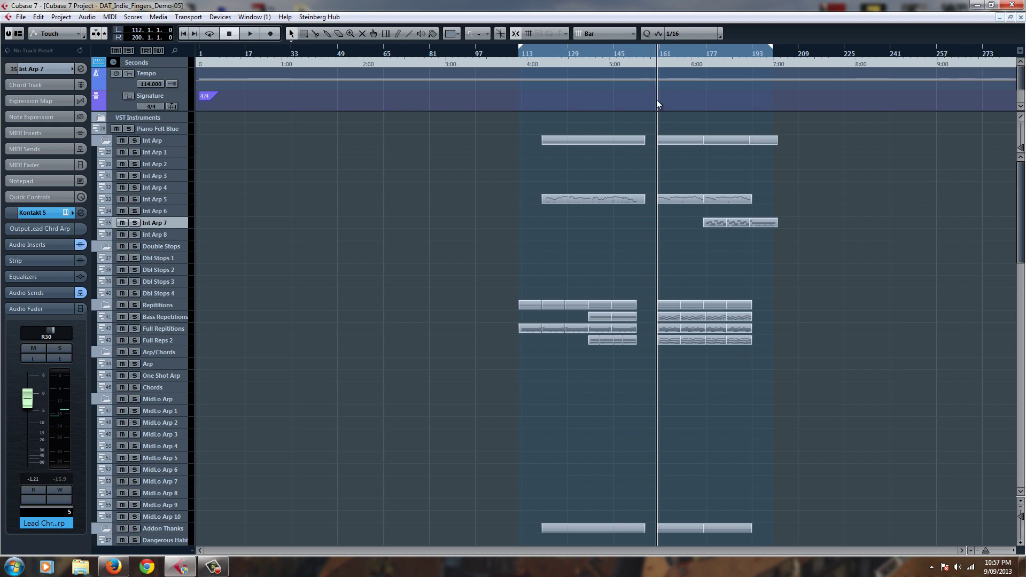
Step: Set the left locator to bar 160, play the full arrangement from there with the Int Arp 5 track selected, and stop playback
{"action": "left_click", "coordinate": [657, 56], "text": "ctrl"}
{"action": "key", "text": "space"}
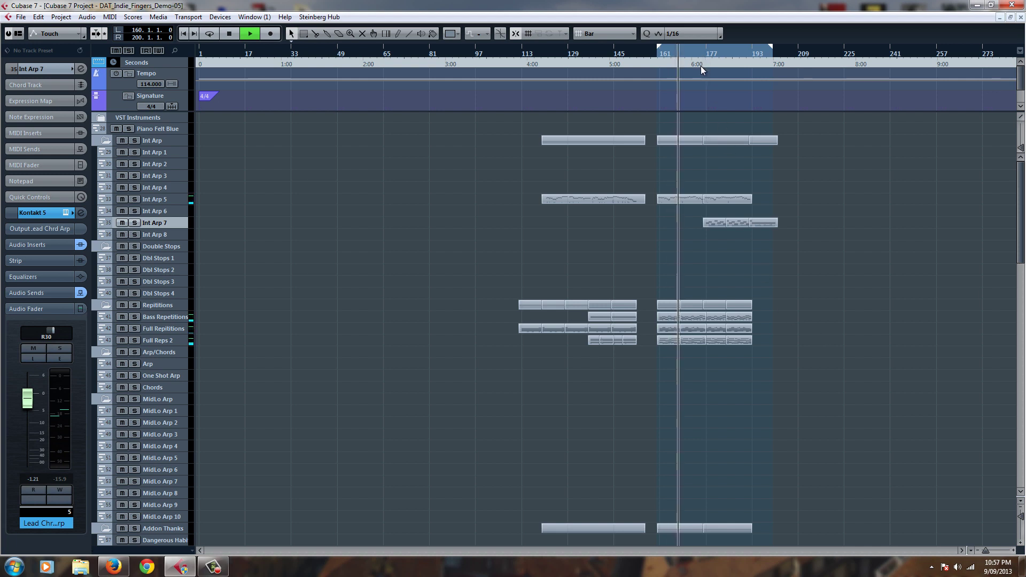
{"action": "scroll", "coordinate": [795, 198], "scroll_direction": "down", "scroll_amount": 5}
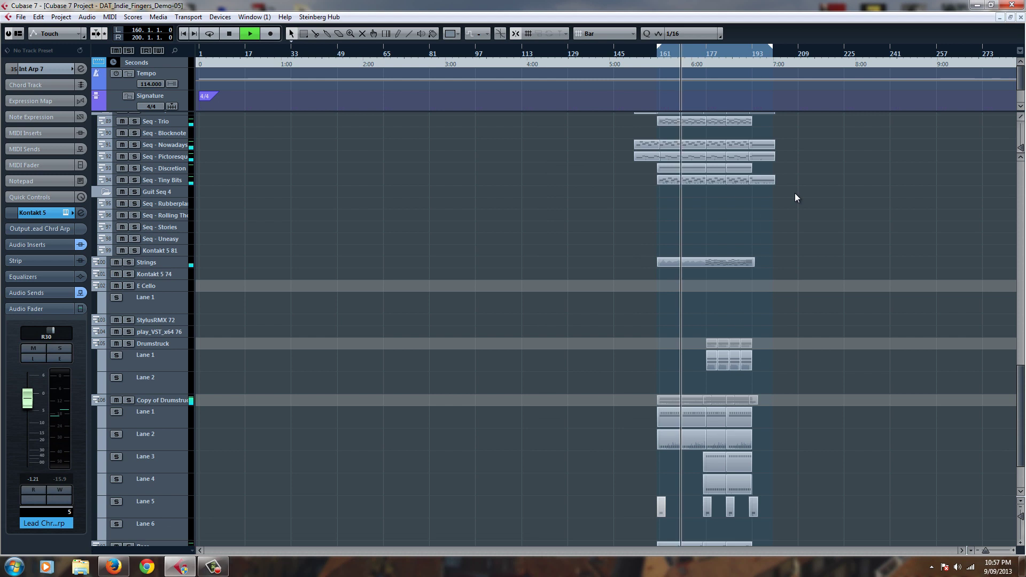
{"action": "scroll", "coordinate": [796, 195], "scroll_direction": "up", "scroll_amount": 15}
{"action": "left_click", "coordinate": [396, 198]}
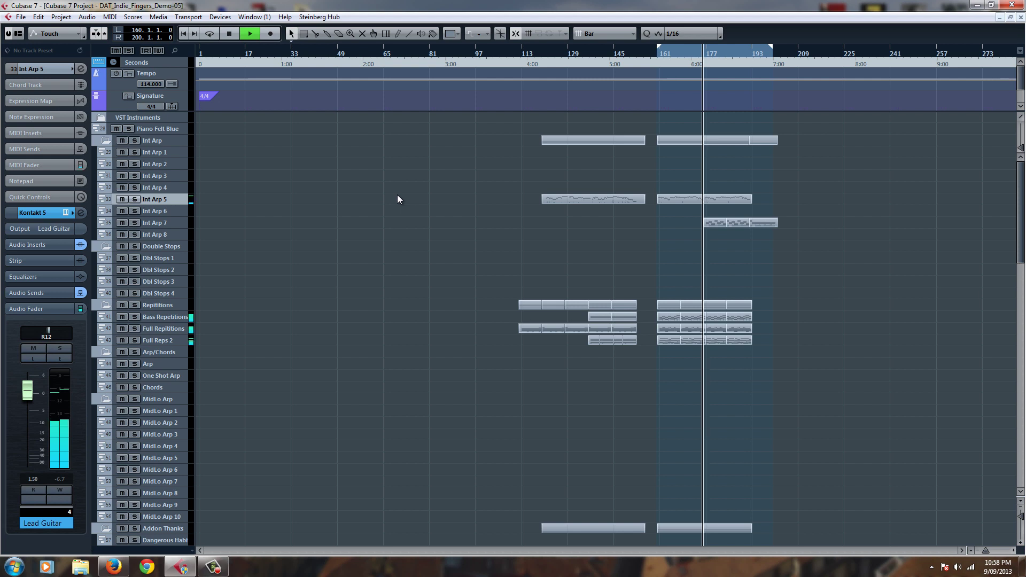
{"action": "key", "text": "space"}
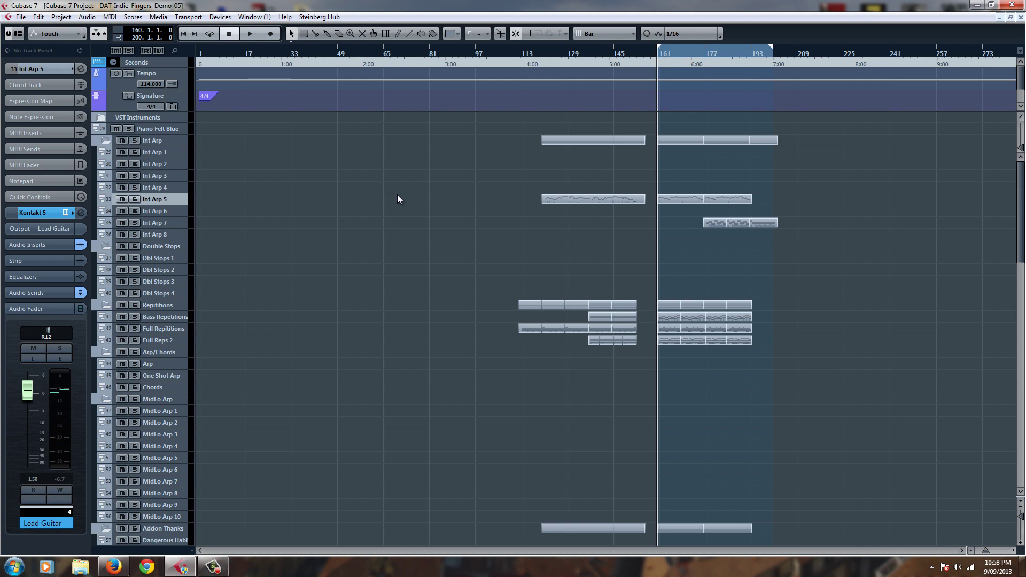
Step: Select the Spaghetti track in the Chords/Gestures folder, view its Spaghetti Chords and Fast Slides patches in Kontakt, and close the instrument
{"action": "scroll", "coordinate": [398, 196], "scroll_direction": "down", "scroll_amount": 10}
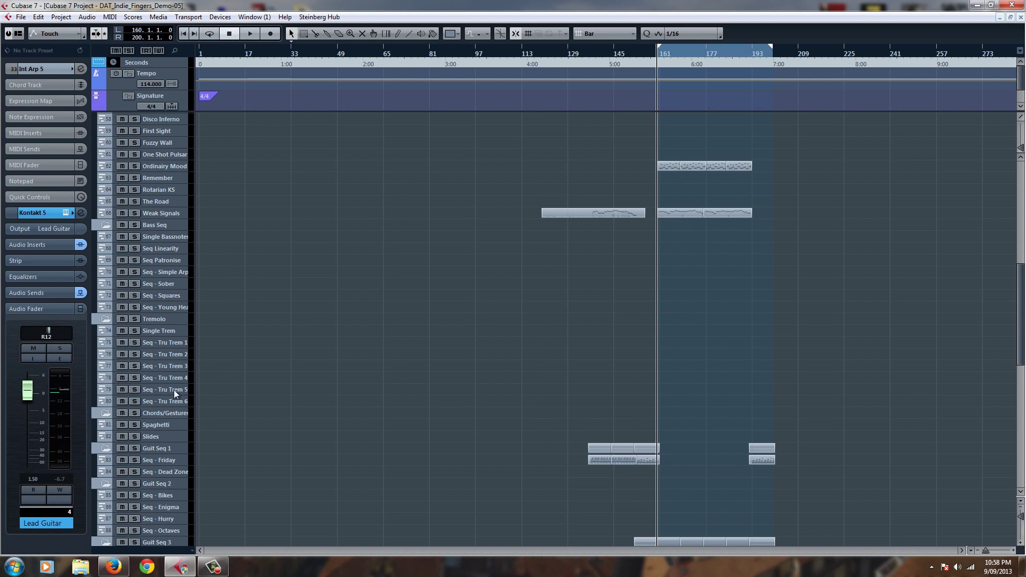
{"action": "scroll", "coordinate": [176, 394], "scroll_direction": "down", "scroll_amount": 5}
{"action": "scroll", "coordinate": [175, 394], "scroll_direction": "up", "scroll_amount": 2}
{"action": "left_click", "coordinate": [171, 341]}
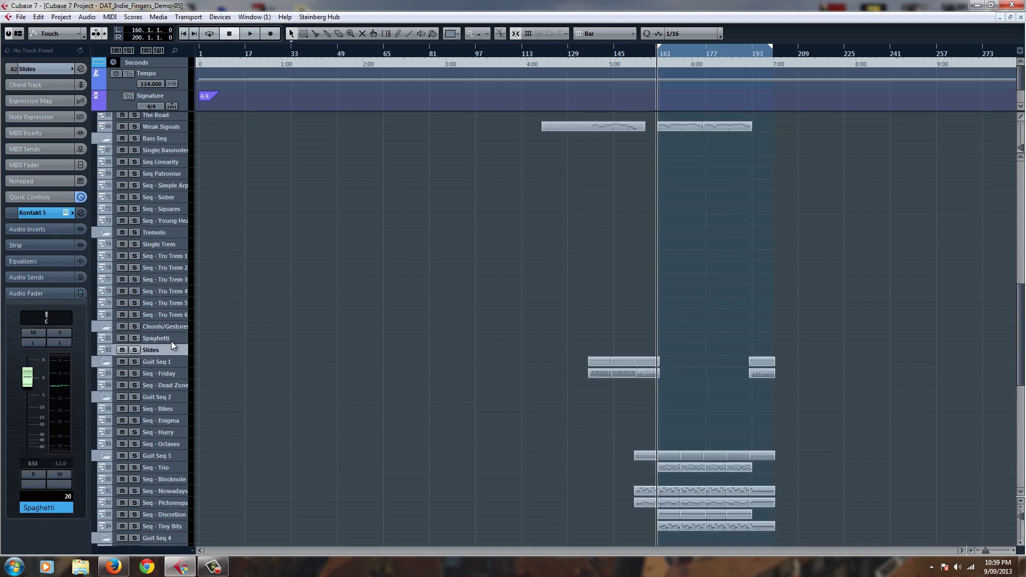
{"action": "left_click", "coordinate": [65, 213]}
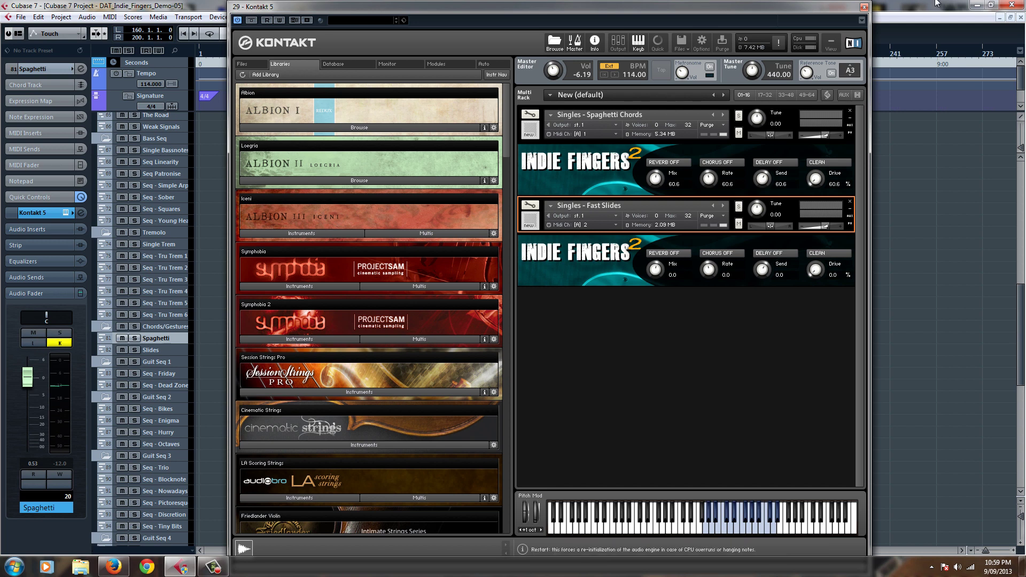
{"action": "left_click", "coordinate": [865, 7]}
Step: Look through the guitar folders and the tracks below them, and select the Strings track
{"action": "scroll", "coordinate": [840, 278], "scroll_direction": "up", "scroll_amount": 10}
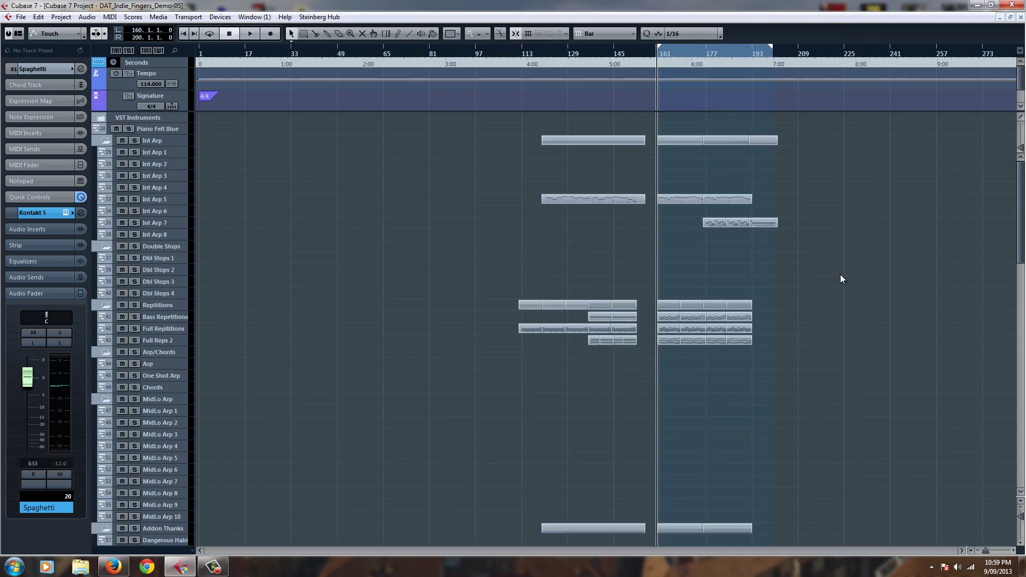
{"action": "scroll", "coordinate": [840, 278], "scroll_direction": "down", "scroll_amount": 8}
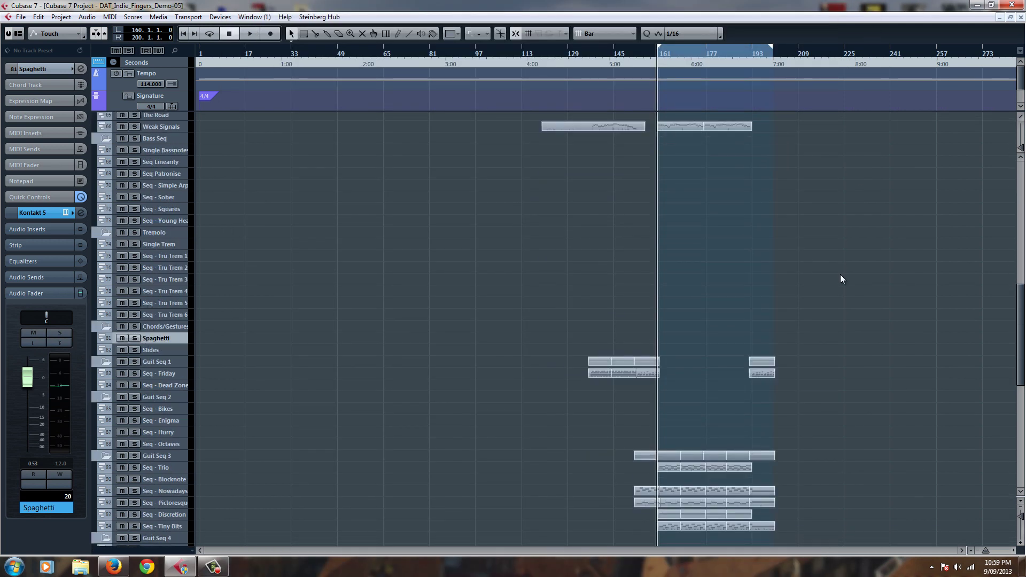
{"action": "scroll", "coordinate": [840, 278], "scroll_direction": "down", "scroll_amount": 8}
{"action": "scroll", "coordinate": [829, 259], "scroll_direction": "up", "scroll_amount": 5}
{"action": "scroll", "coordinate": [830, 258], "scroll_direction": "down", "scroll_amount": 3}
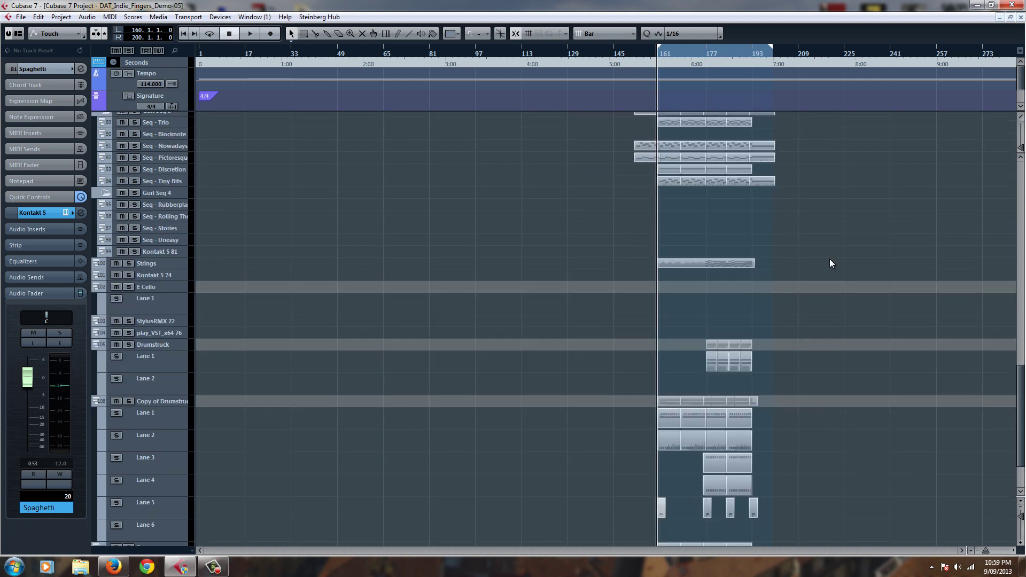
{"action": "left_click", "coordinate": [161, 265]}
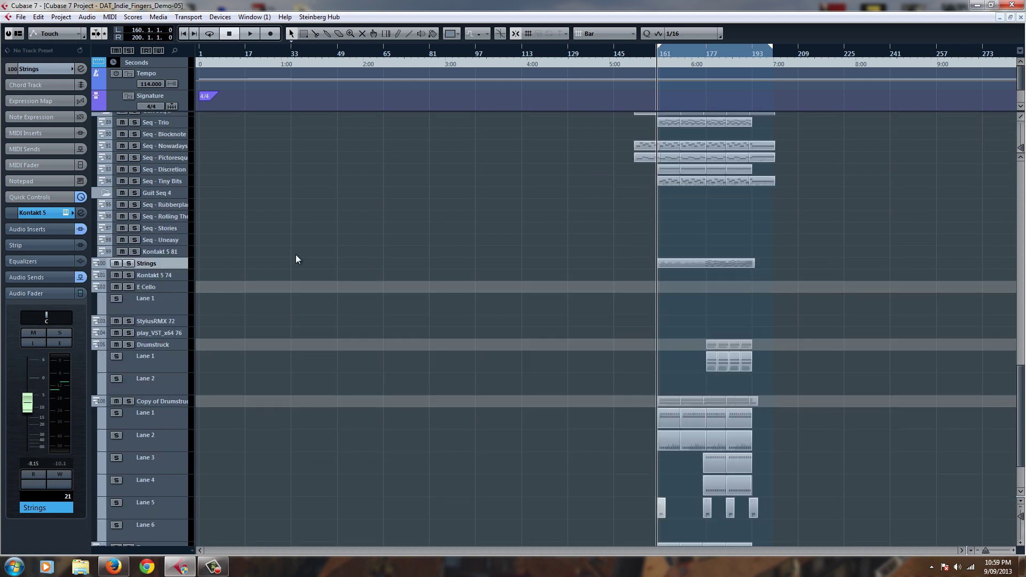
{"action": "scroll", "coordinate": [203, 282], "scroll_direction": "up", "scroll_amount": 2}
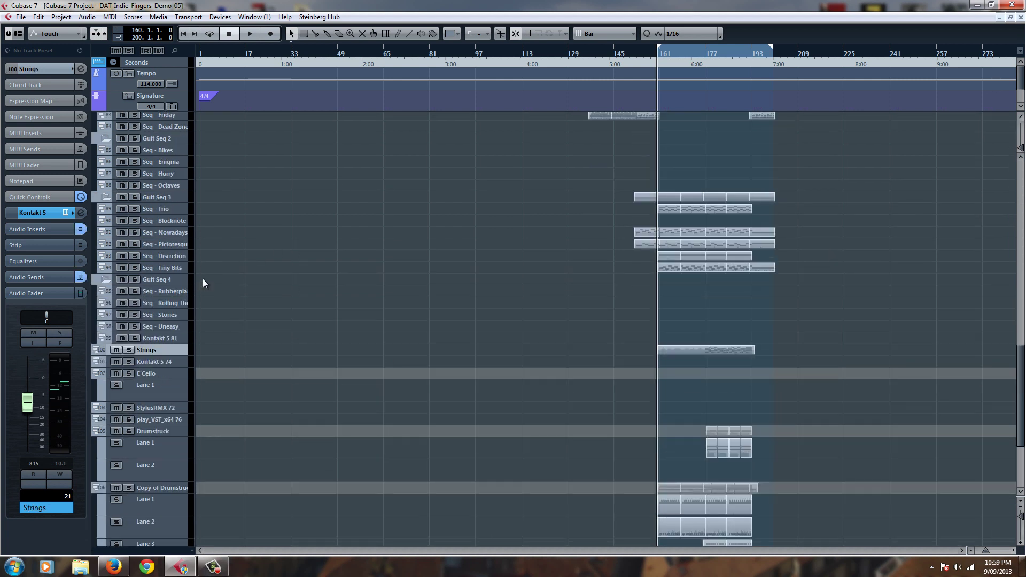
{"action": "scroll", "coordinate": [203, 282], "scroll_direction": "down", "scroll_amount": 3}
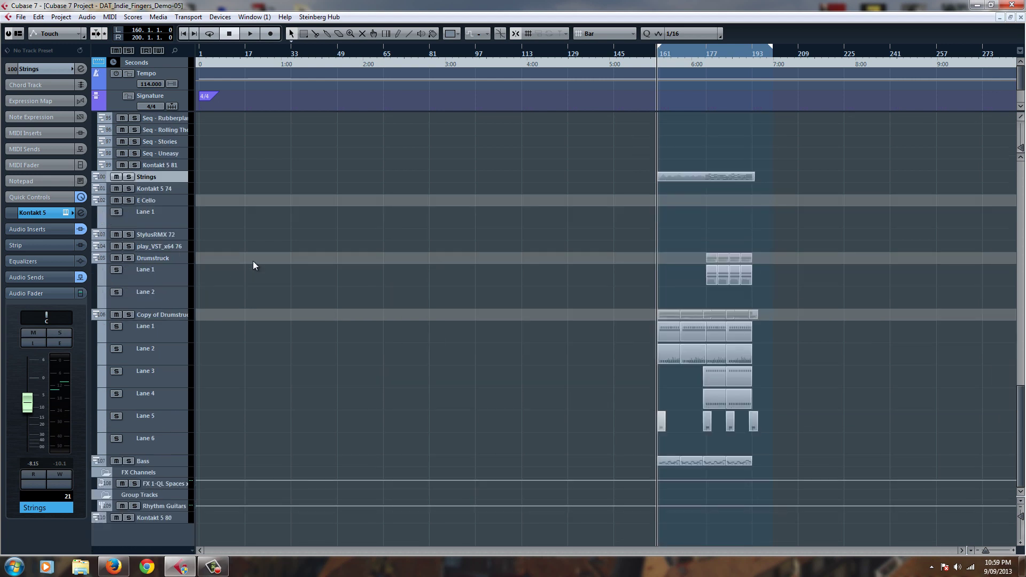
Step: Open the Copy of Drumstruck track's Kontakt instrument and show the on-screen keyboard in place of the Quick-Load browser
{"action": "left_click", "coordinate": [162, 257]}
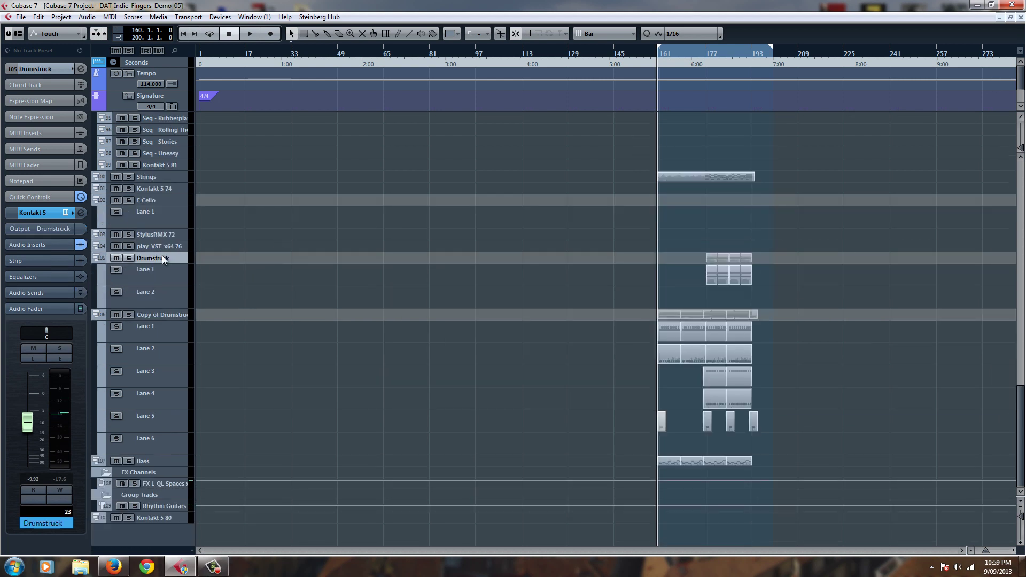
{"action": "left_click", "coordinate": [168, 316]}
{"action": "left_click", "coordinate": [65, 213]}
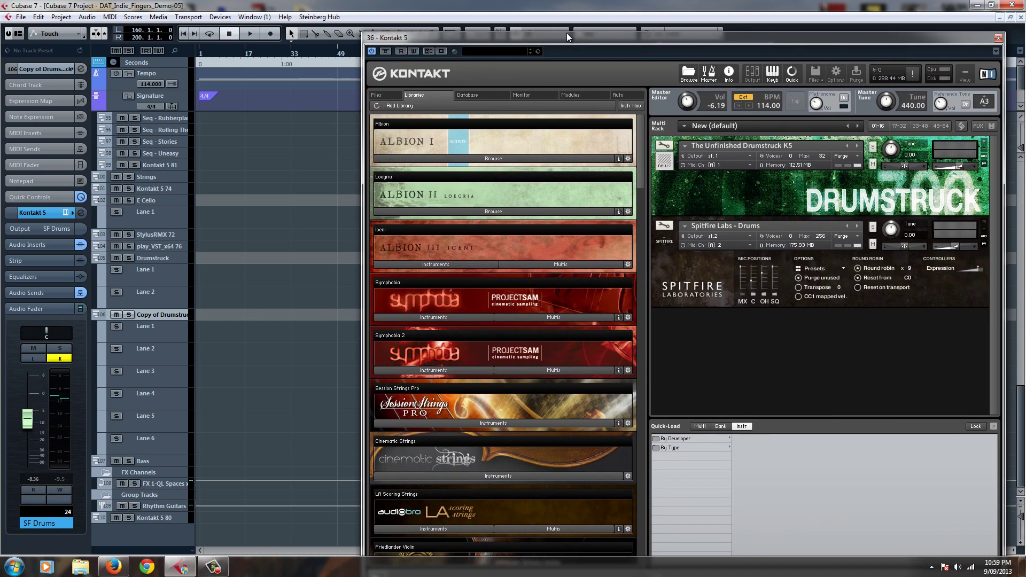
{"action": "left_click_drag", "start_coordinate": [566, 33], "coordinate": [477, 27]}
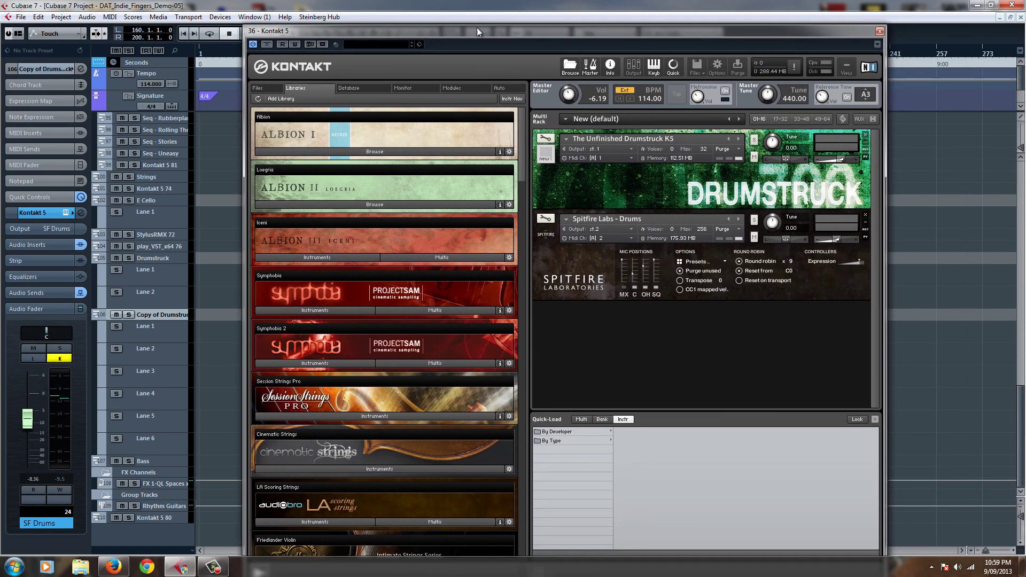
{"action": "key", "text": "F5"}
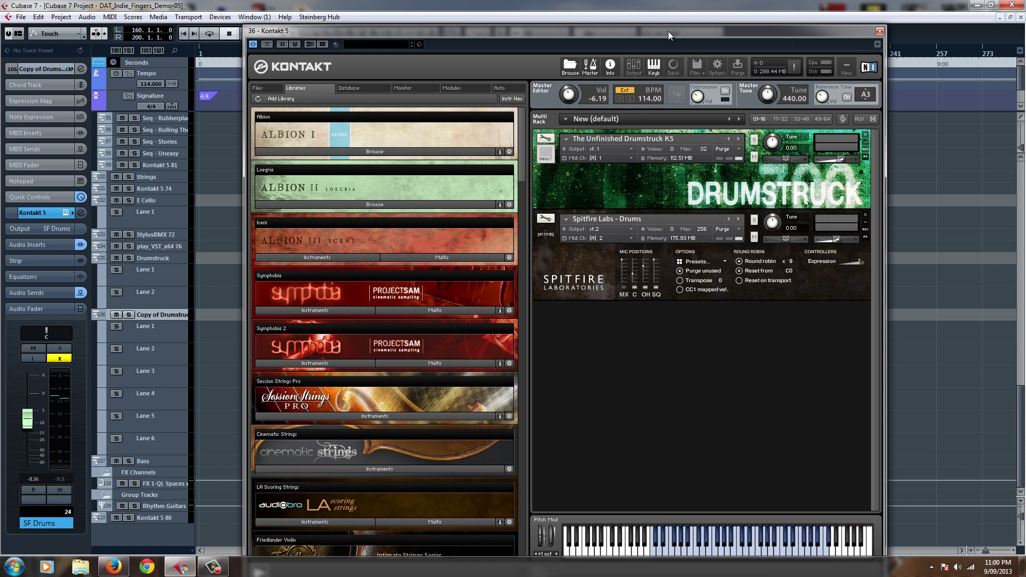
Step: Move the Kontakt window aside, then solo the Drumstruck track and play it from about bar 177
{"action": "left_click_drag", "start_coordinate": [669, 31], "coordinate": [1015, 59]}
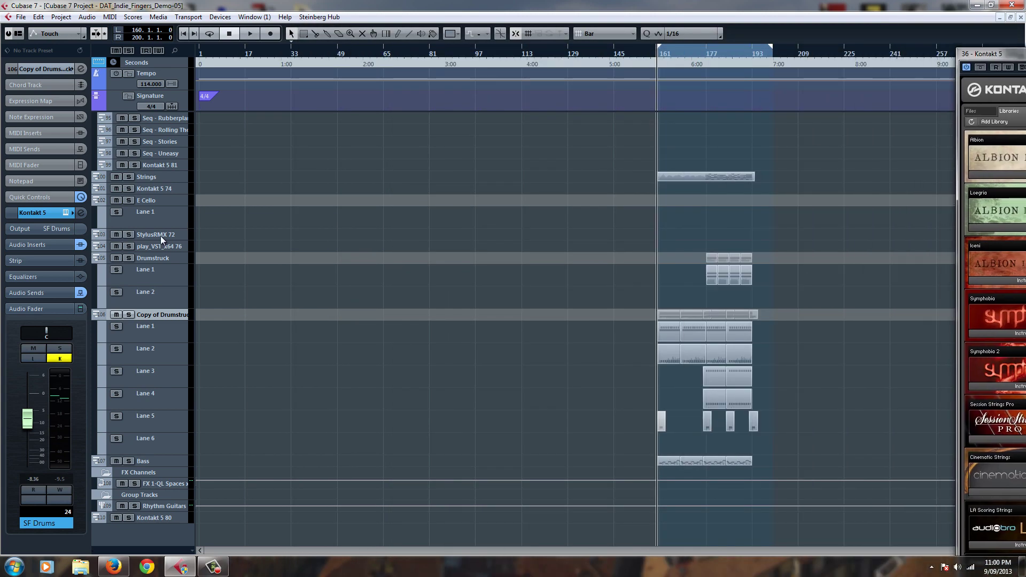
{"action": "left_click", "coordinate": [163, 256]}
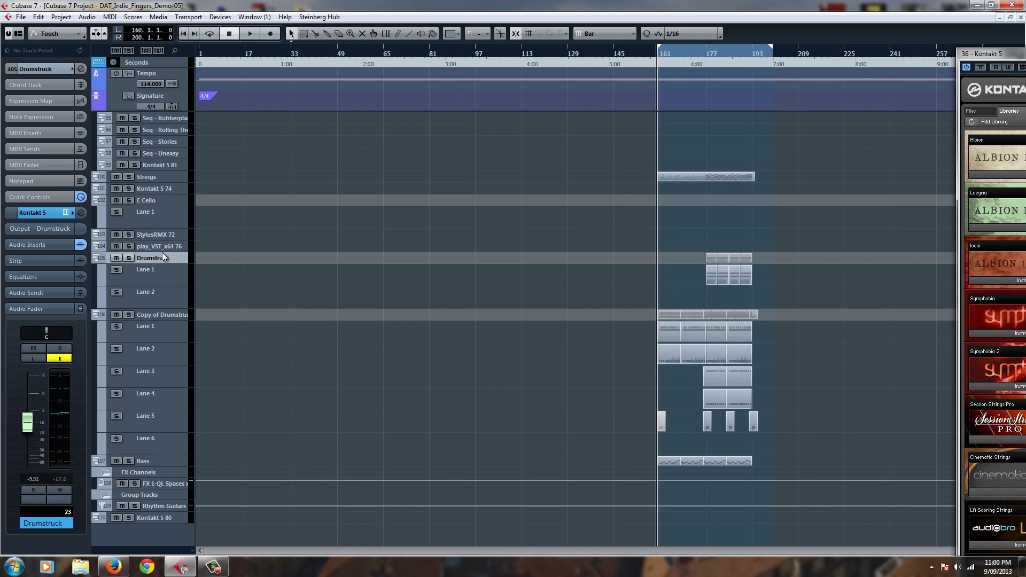
{"action": "left_click", "coordinate": [128, 258]}
{"action": "left_click", "coordinate": [708, 50]}
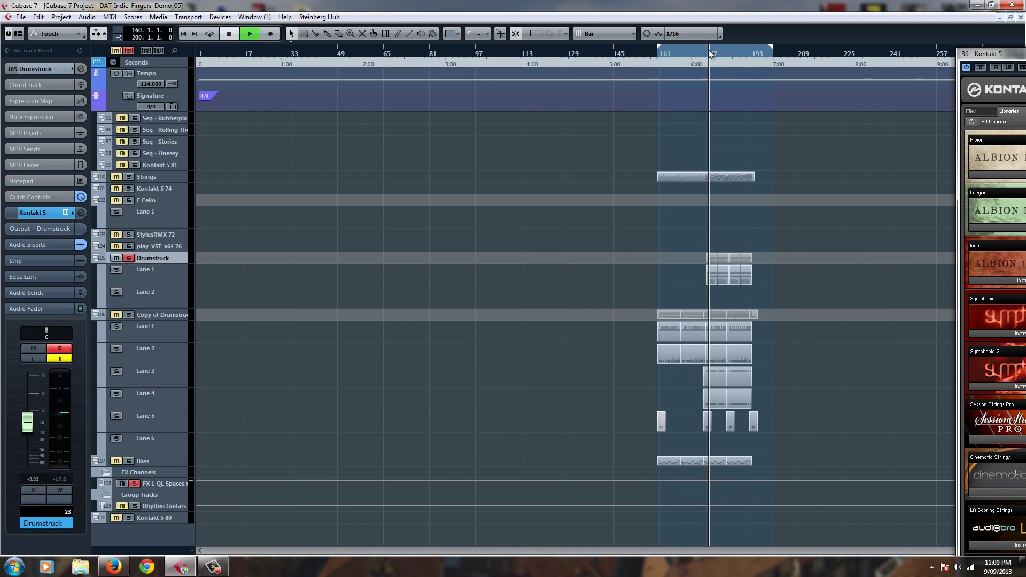
Step: Solo the Copy of Drumstruck track along with Drumstruck and play both together from about bar 177
{"action": "key", "text": "space"}
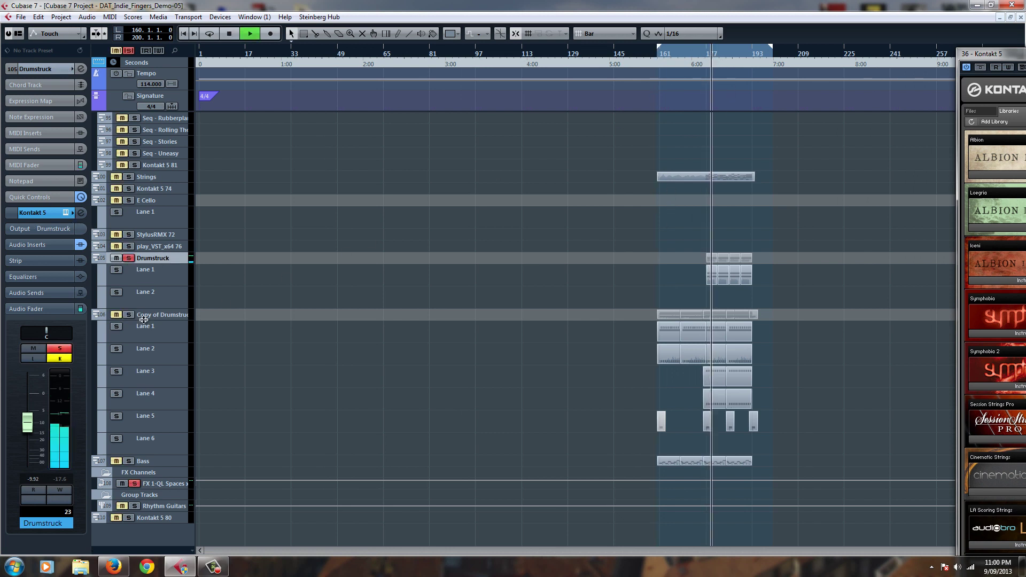
{"action": "key", "text": "alt+i"}
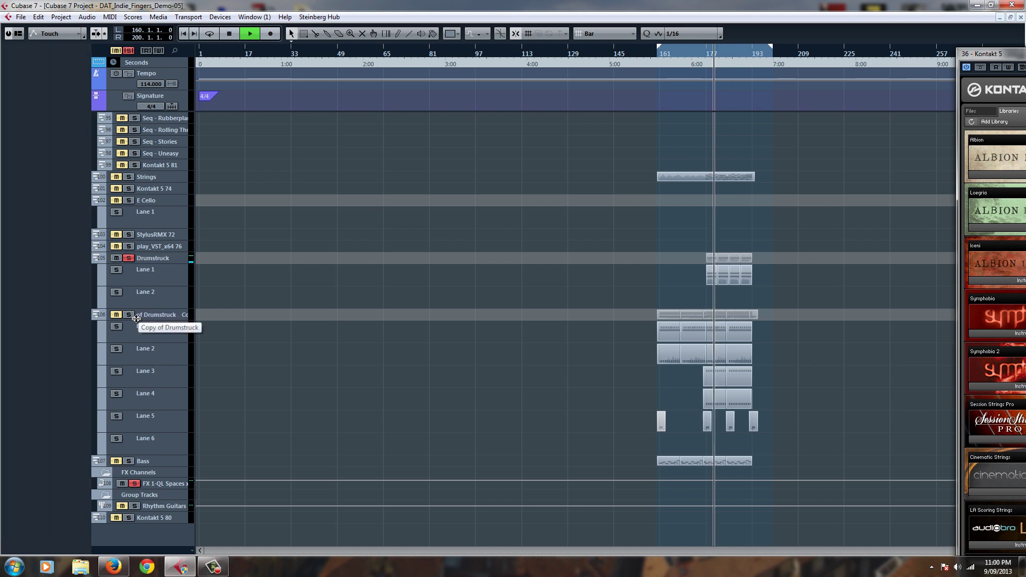
{"action": "left_click", "coordinate": [128, 315]}
{"action": "key", "text": "space"}
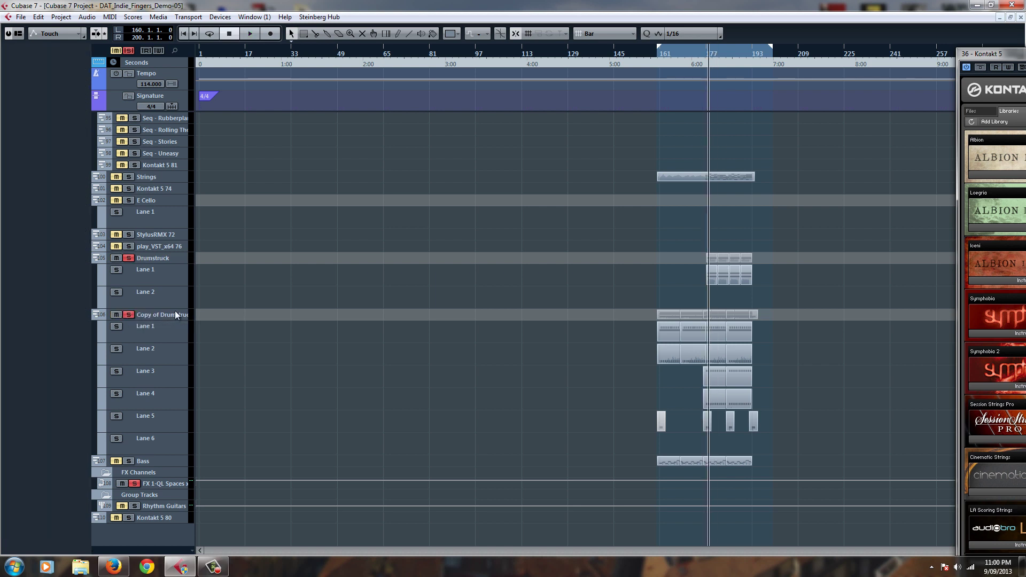
{"action": "key", "text": "space"}
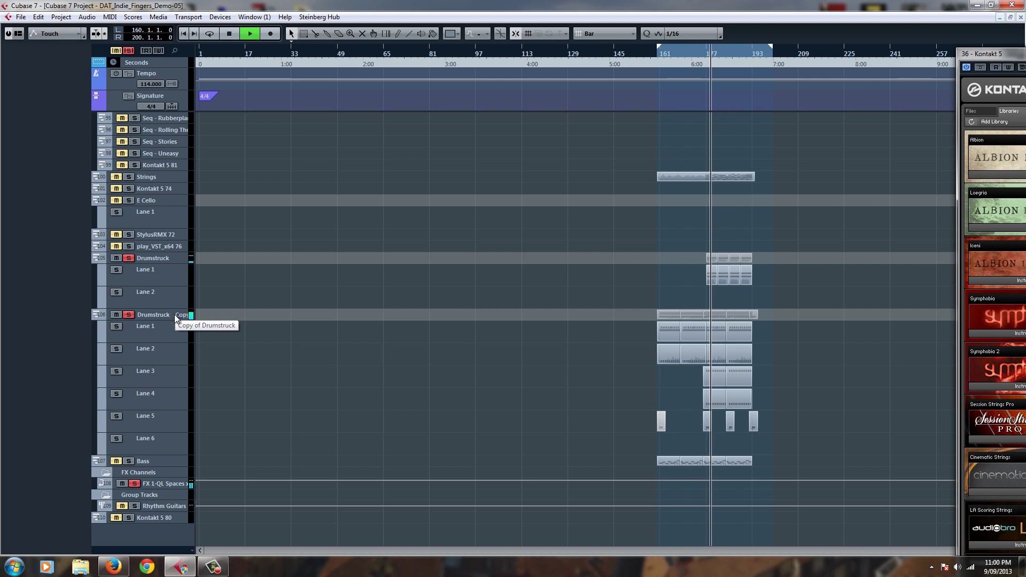
{"action": "key", "text": "space"}
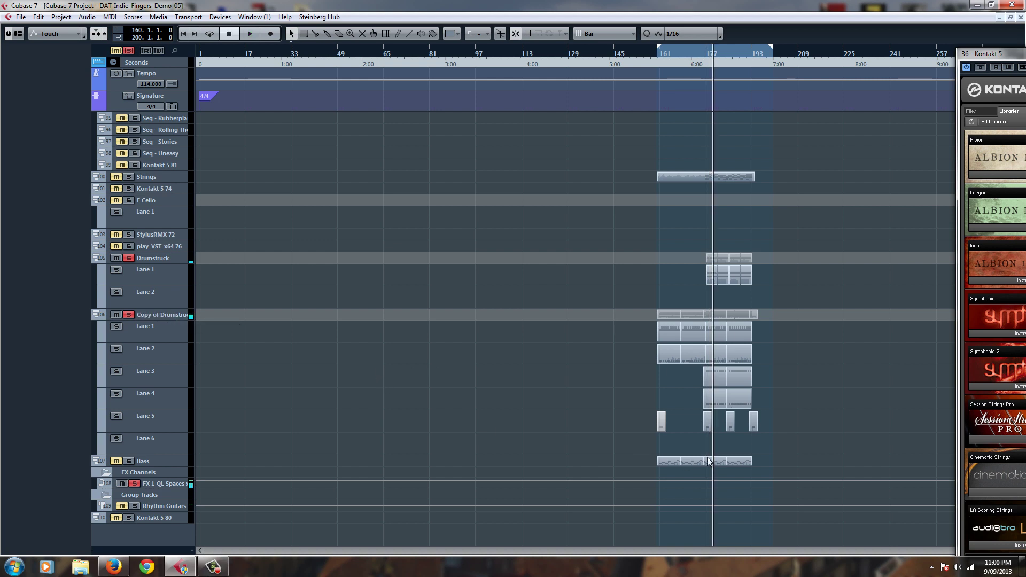
Step: View the Intimate Strings LITE Poly Sustain and Poly Sordino patches in the Strings track's Kontakt instrument, and close it
{"action": "left_click", "coordinate": [162, 248]}
{"action": "left_click", "coordinate": [153, 177]}
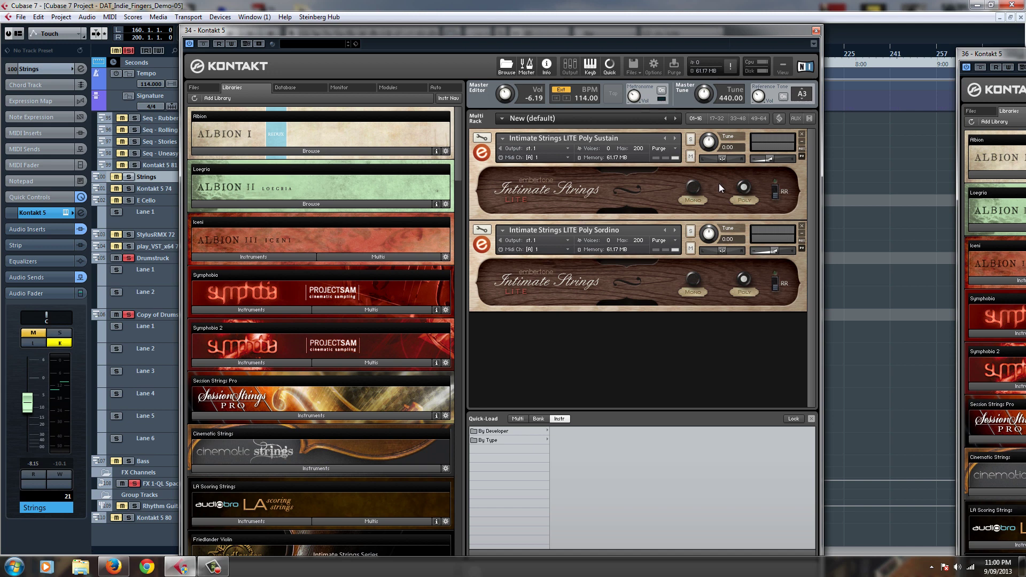
{"action": "left_click", "coordinate": [816, 30]}
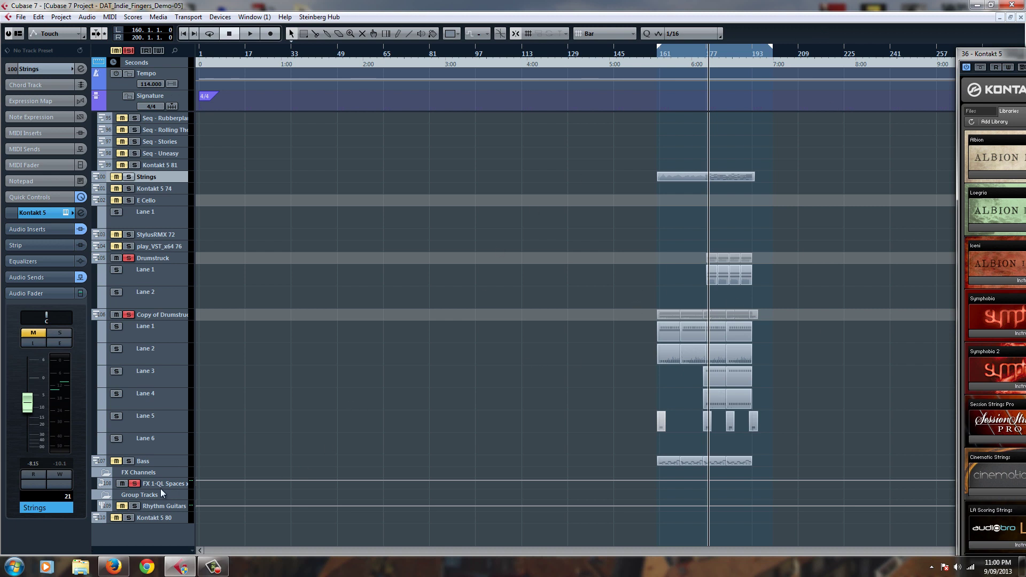
Step: Select and solo the Bass track and view its Kontakt instrument
{"action": "left_click", "coordinate": [147, 464]}
{"action": "left_click", "coordinate": [128, 460]}
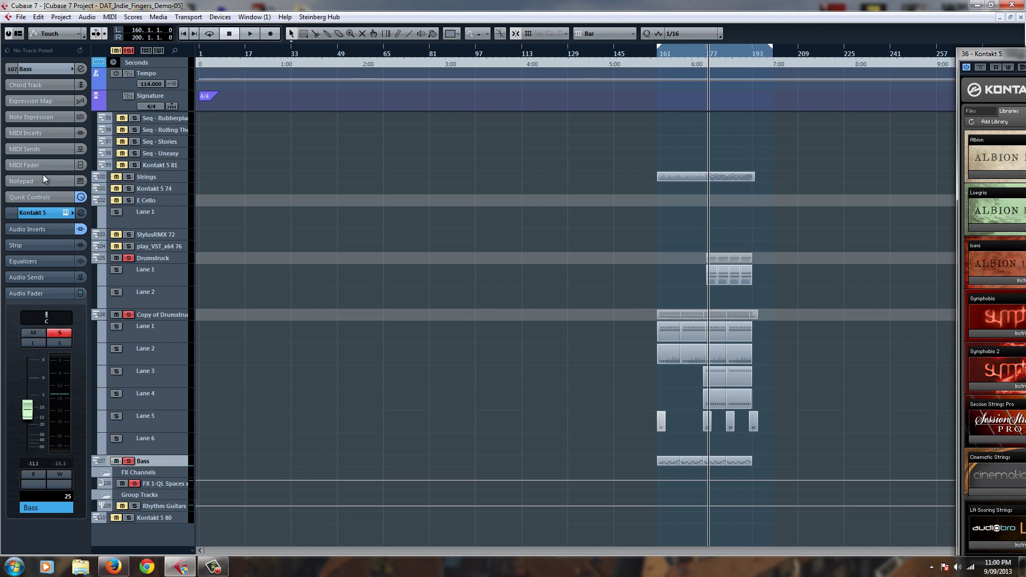
{"action": "left_click", "coordinate": [65, 212]}
{"action": "mouse_move", "coordinate": [1025, 66]}
{"action": "left_mouse_down"}
{"action": "mouse_move", "coordinate": [571, 68]}
{"action": "mouse_move", "coordinate": [1025, 67]}
{"action": "left_mouse_up"}
Step: Clear all solos, solo only the Bass track, and play it from about bar 177
{"action": "left_click", "coordinate": [129, 50]}
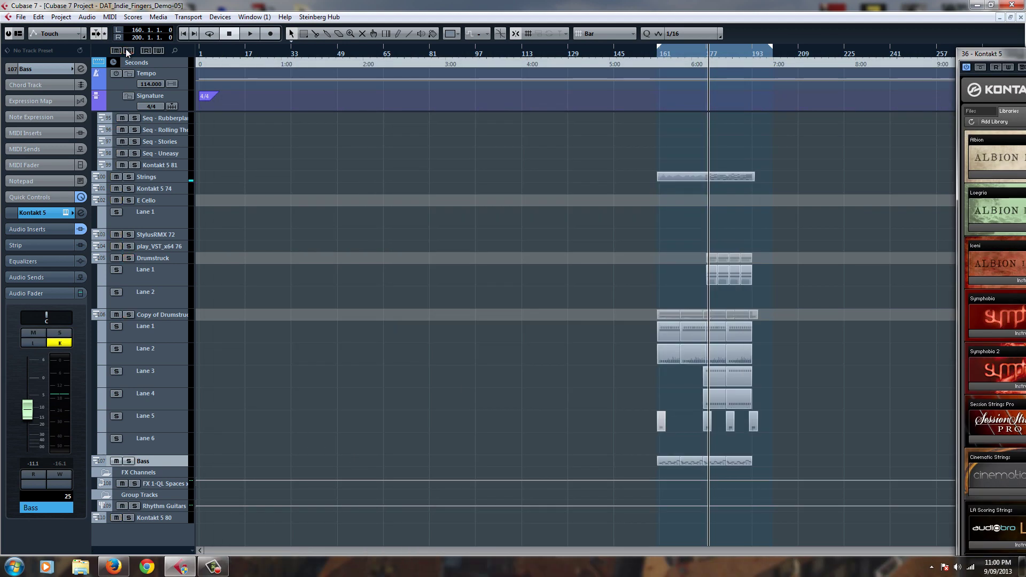
{"action": "left_click", "coordinate": [128, 461]}
{"action": "left_click", "coordinate": [706, 59]}
{"action": "key", "text": "space"}
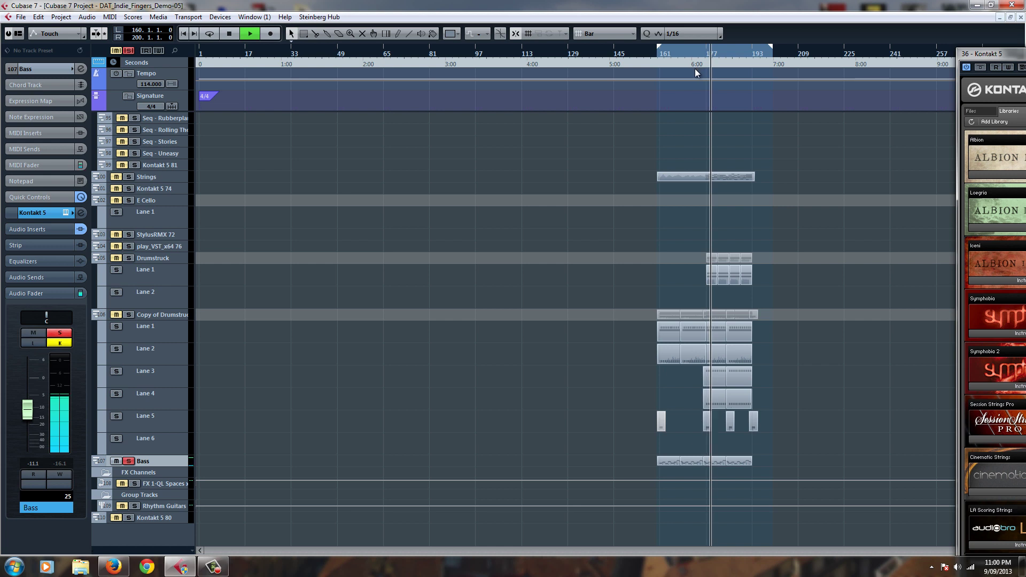
{"action": "key", "text": "space"}
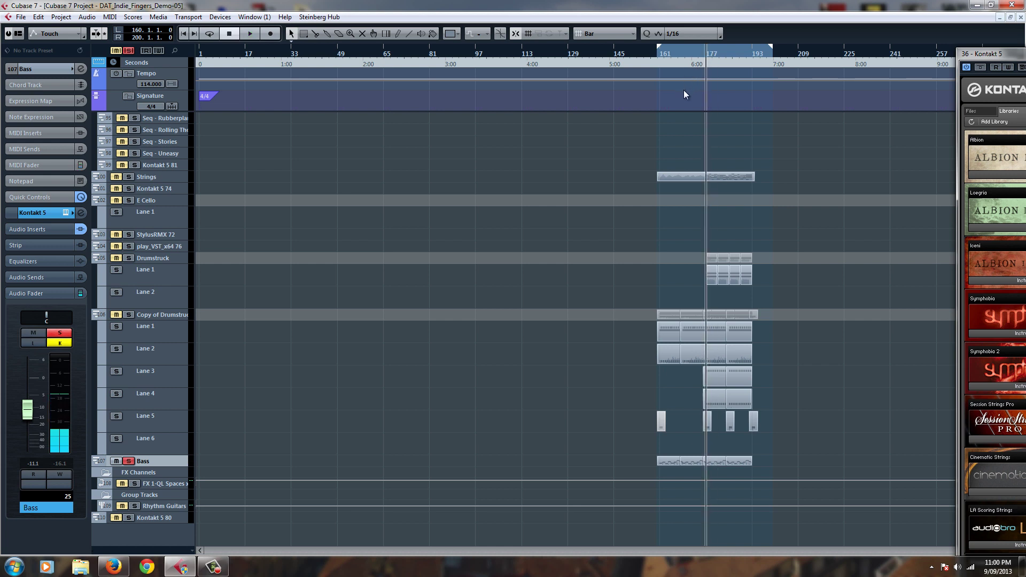
Step: Look at the Rhythm Guitars group and the FX 1-QL Spaces channel, and select Lane 5 of Copy of Drumstruck
{"action": "left_click", "coordinate": [170, 484]}
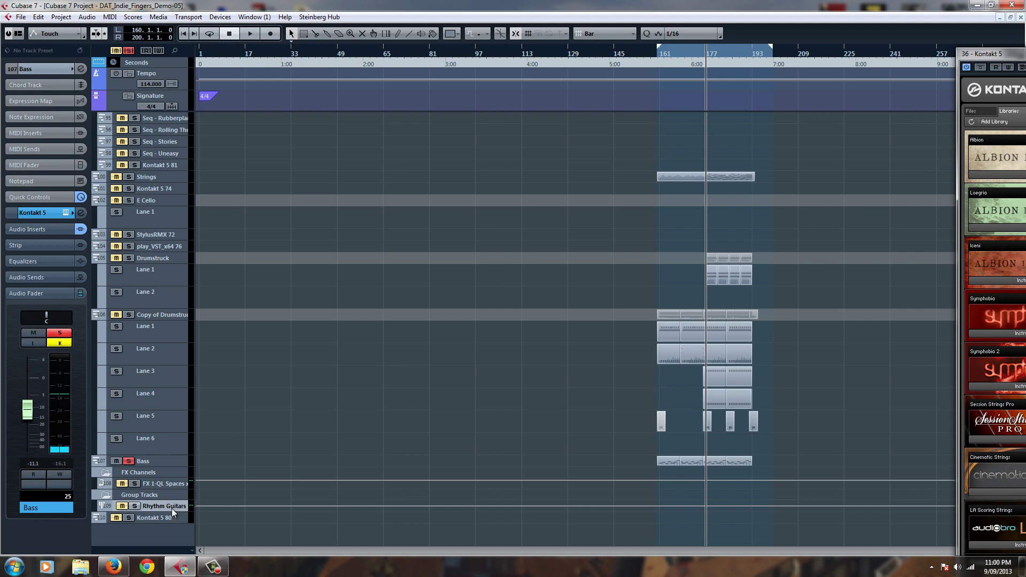
{"action": "left_click", "coordinate": [180, 505]}
{"action": "left_click", "coordinate": [180, 484]}
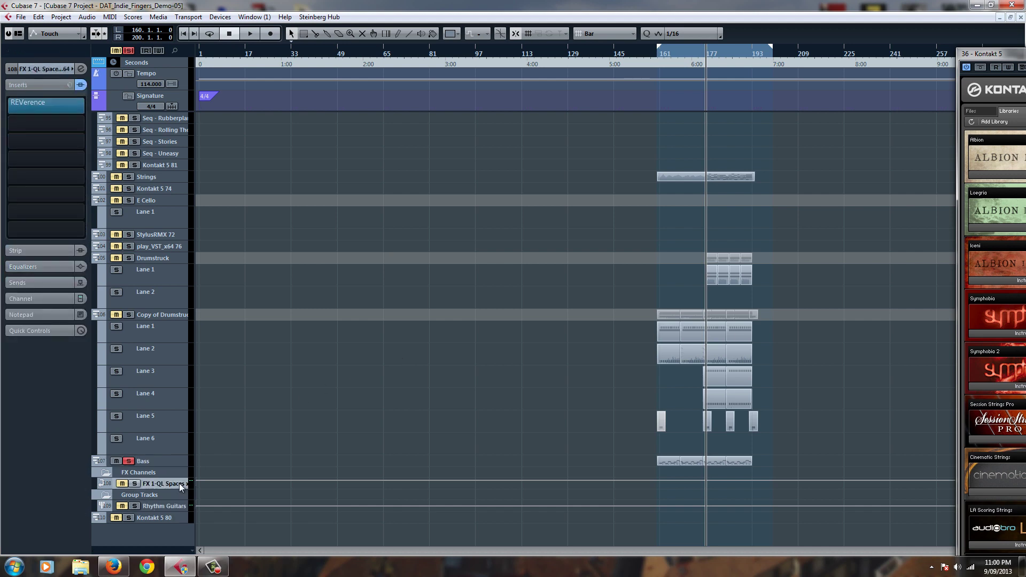
{"action": "left_click", "coordinate": [175, 419]}
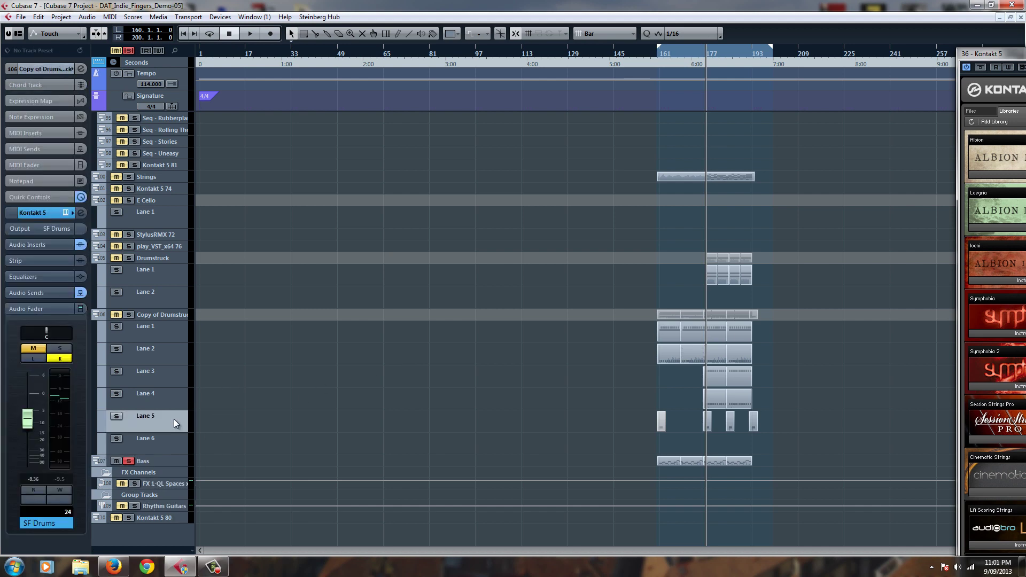
Step: Clear all solos in the project and close the Kontakt window that is still open
{"action": "scroll", "coordinate": [191, 408], "scroll_direction": "up", "scroll_amount": 10}
{"action": "scroll", "coordinate": [191, 409], "scroll_direction": "up", "scroll_amount": 5}
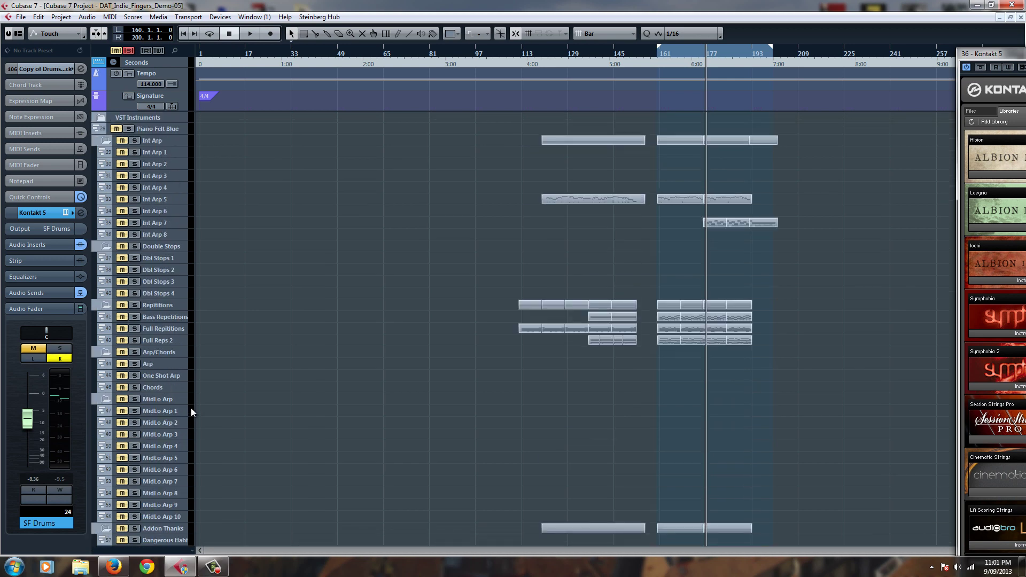
{"action": "left_click", "coordinate": [127, 52]}
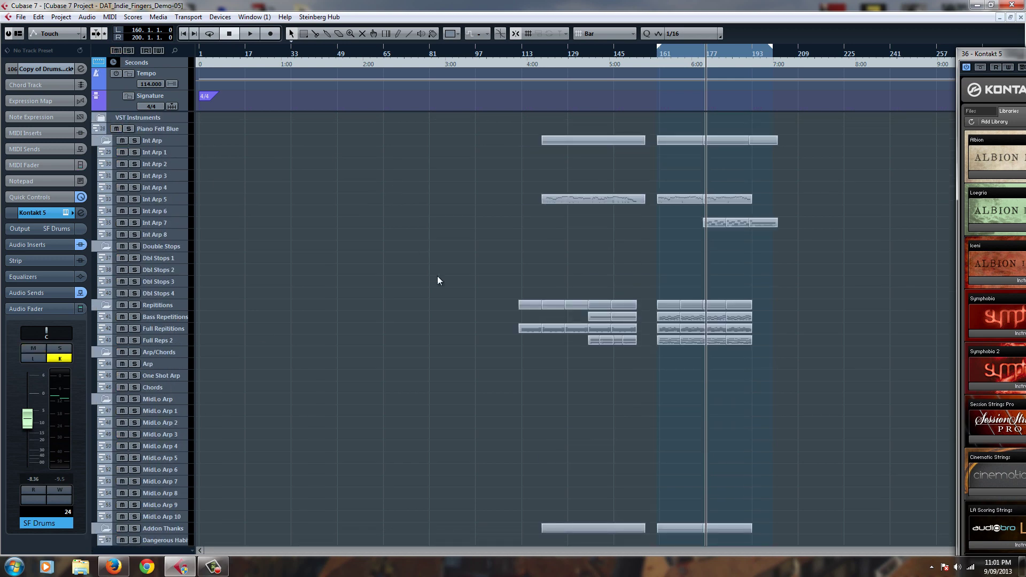
{"action": "key", "text": "alt+F4"}
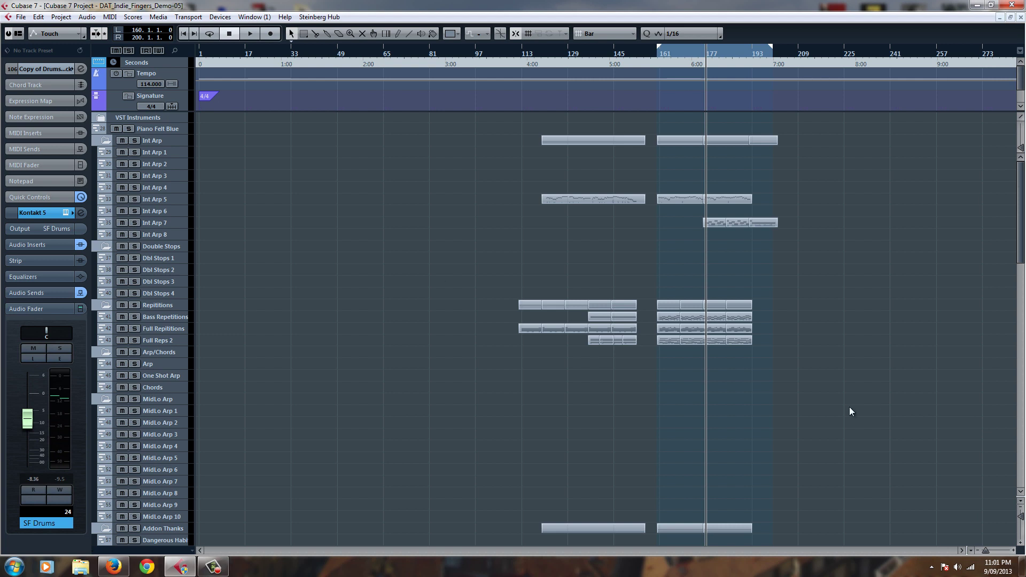
{"action": "scroll", "coordinate": [851, 411], "scroll_direction": "down", "scroll_amount": 15}
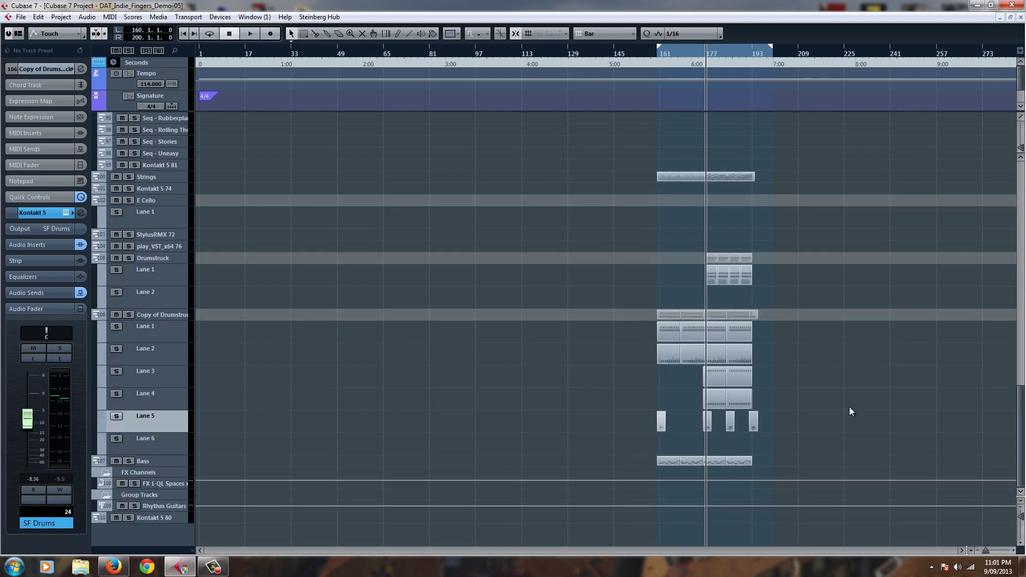